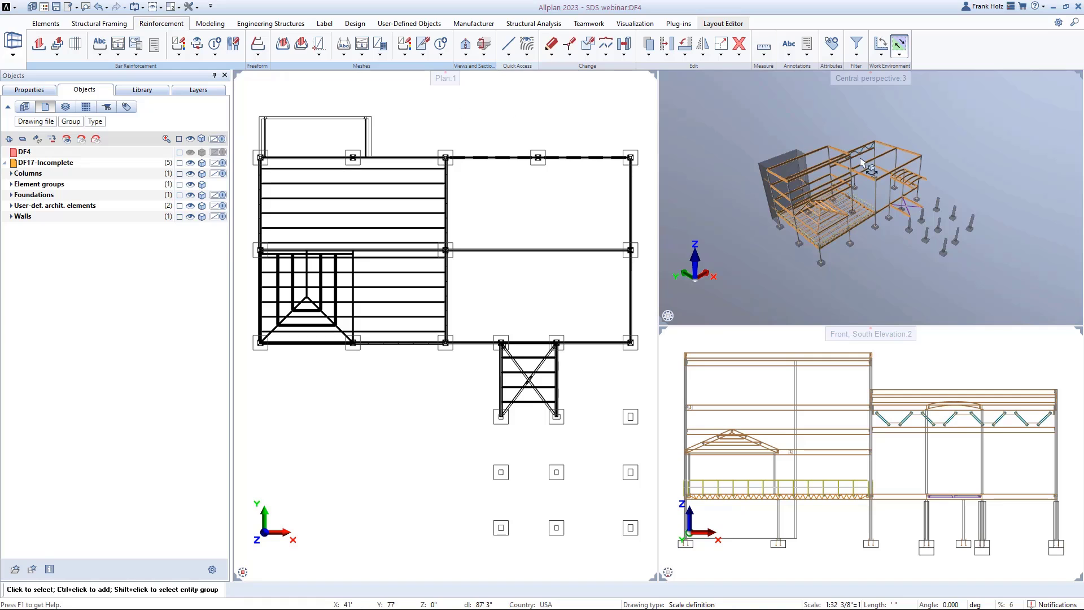
- Hide the user-defined architectural elements of the DF17-Incomplete drawing file and frame the concrete walls in the perspective view
drag(844, 133, 810, 112)
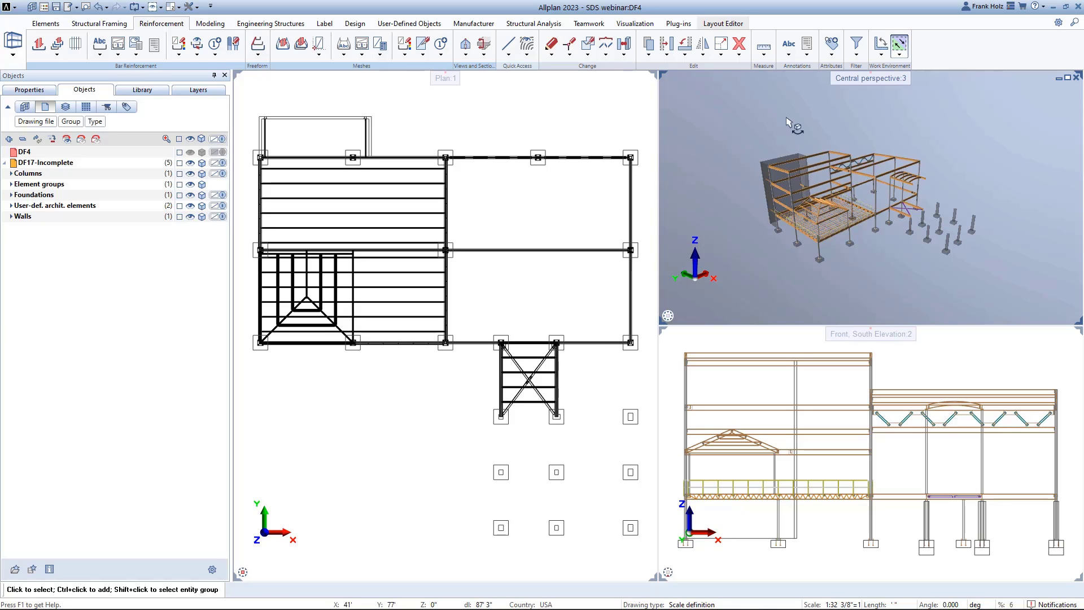
middle_drag(790, 120, 746, 128)
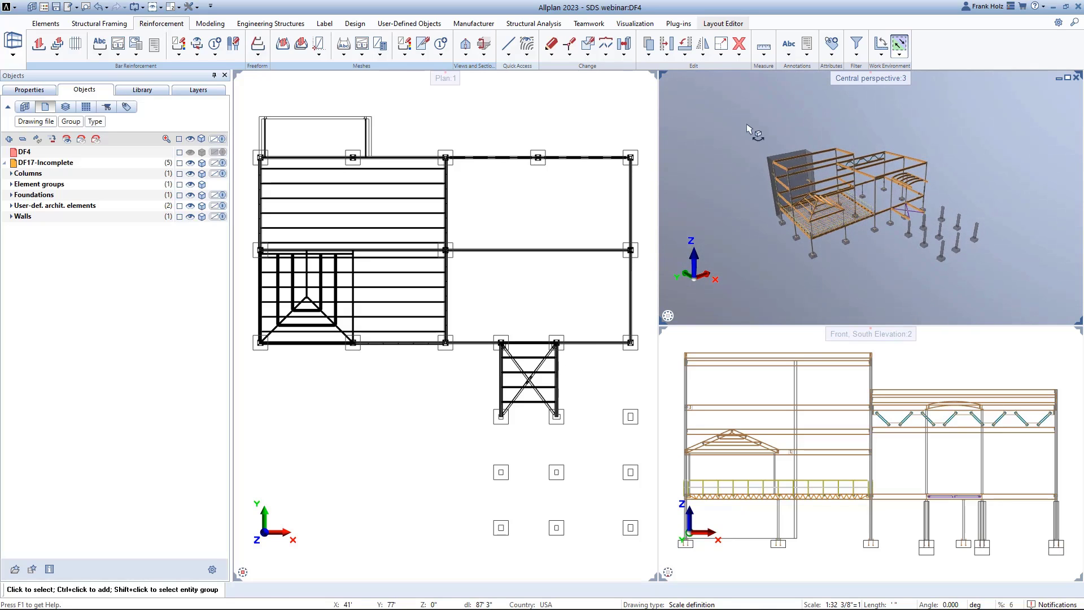
double_click(483, 279)
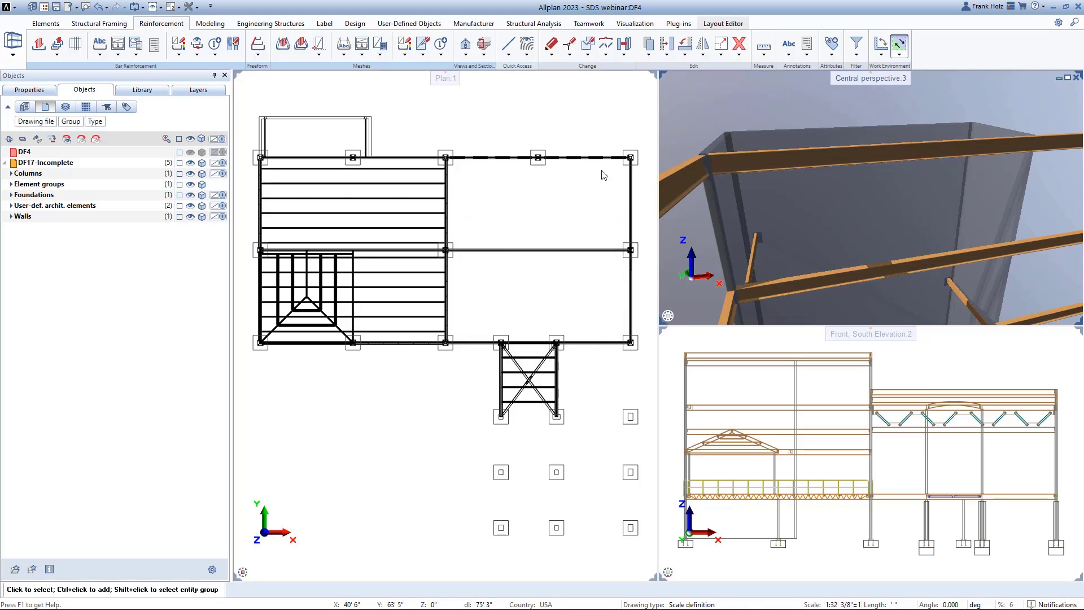
click(191, 206)
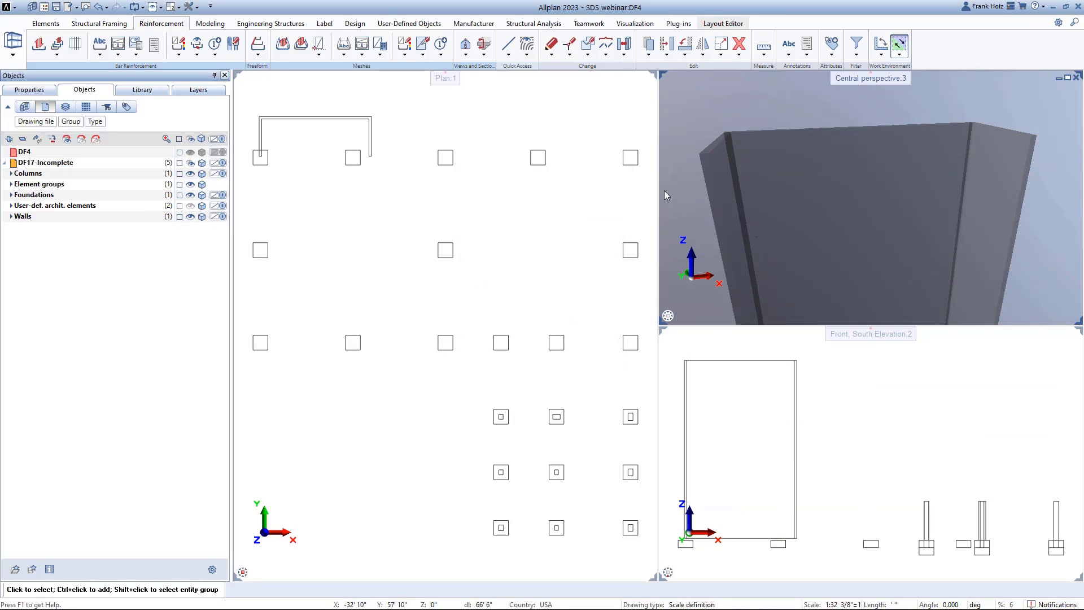
drag(859, 176, 791, 221)
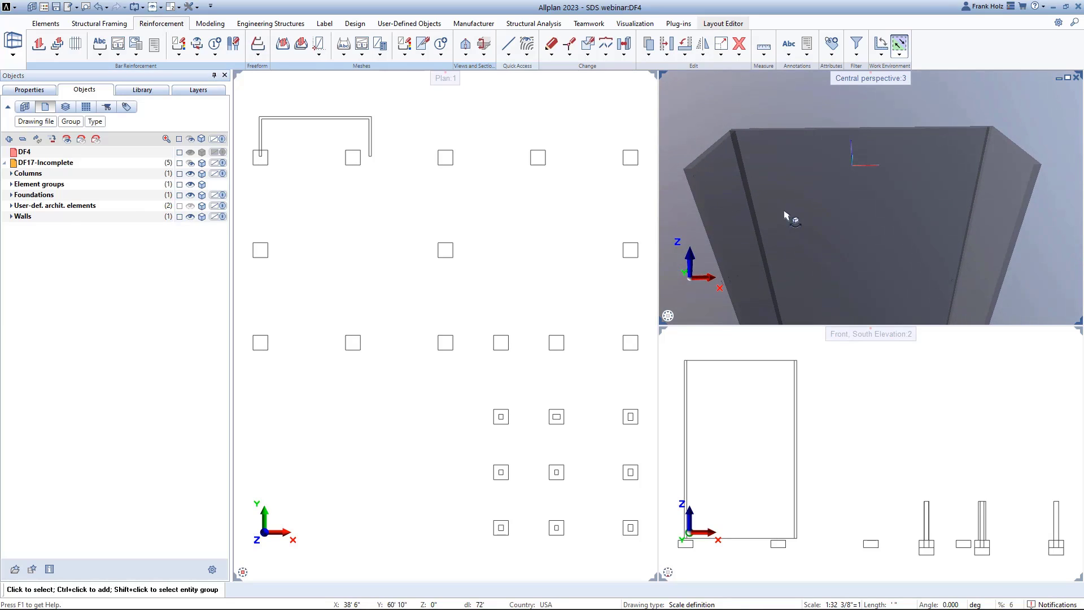
click(58, 55)
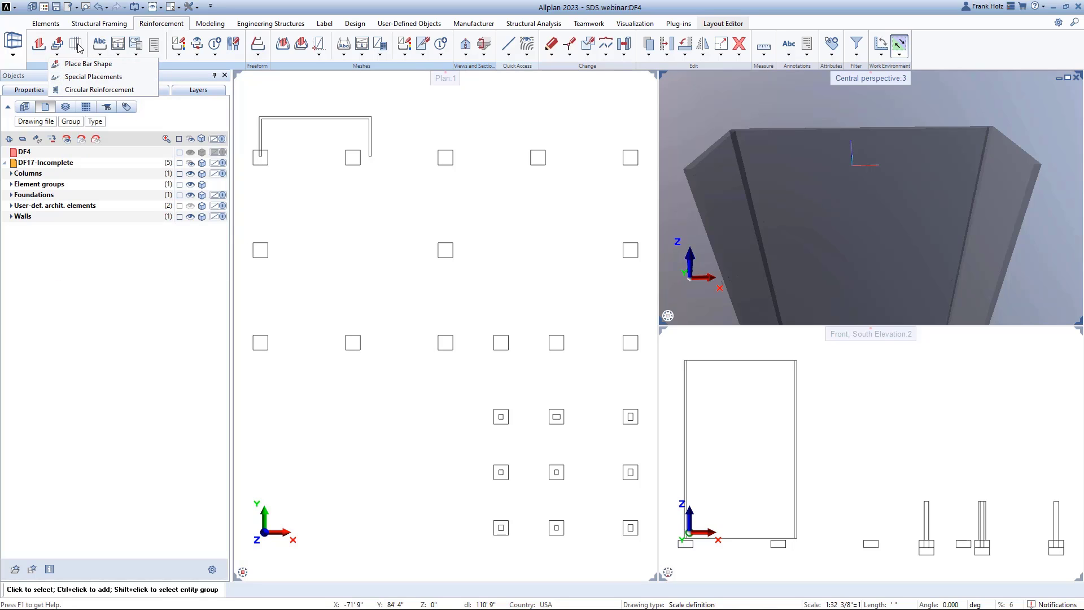
click(277, 8)
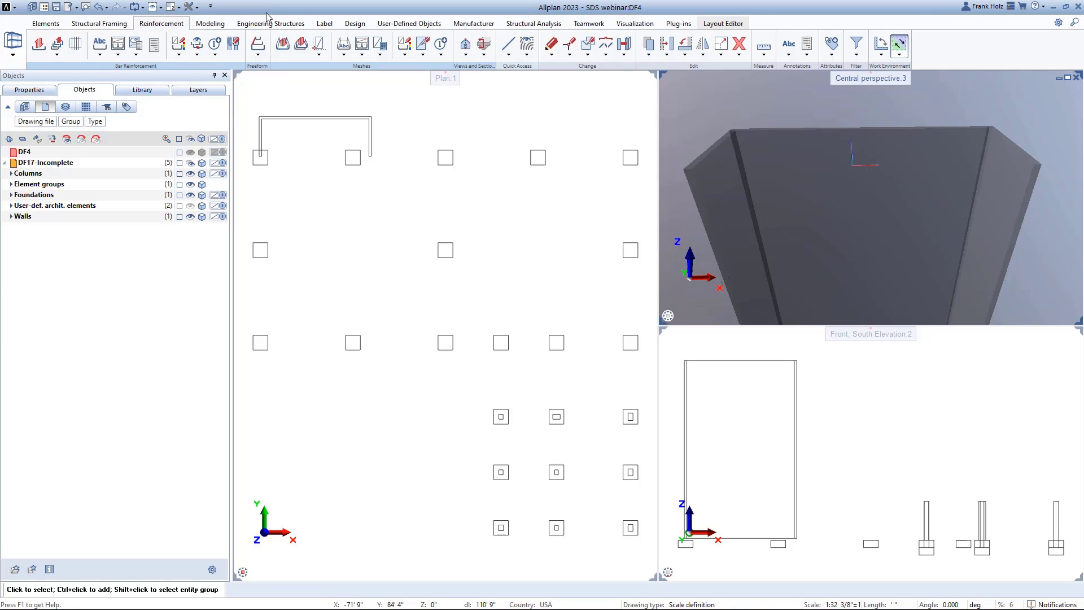
- Start Automated Wall Reinforcement and select the three walls of the U-shaped wall group in the plan
click(266, 25)
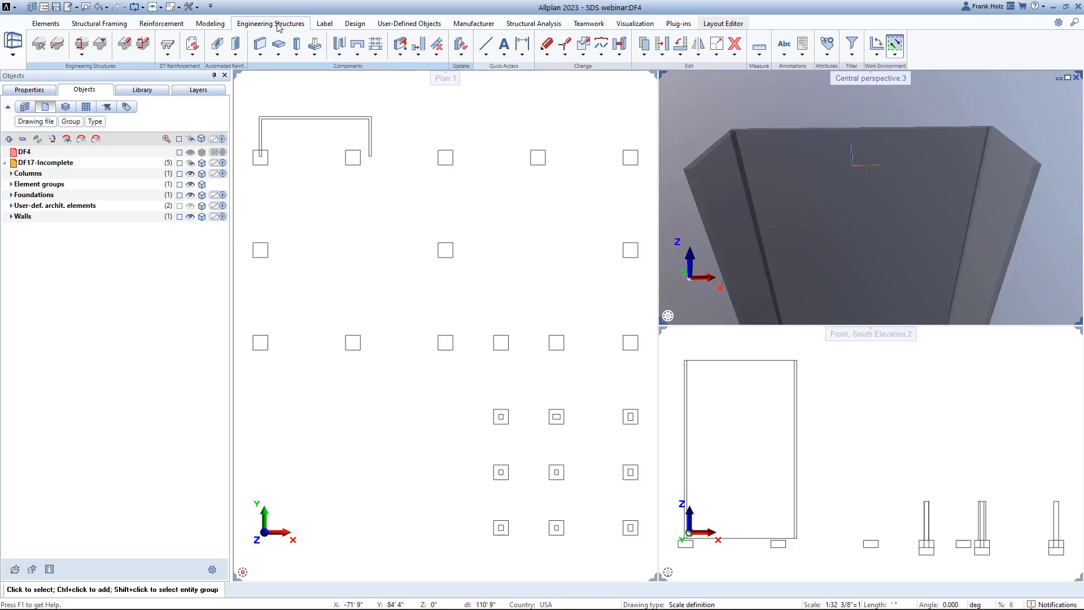
click(218, 56)
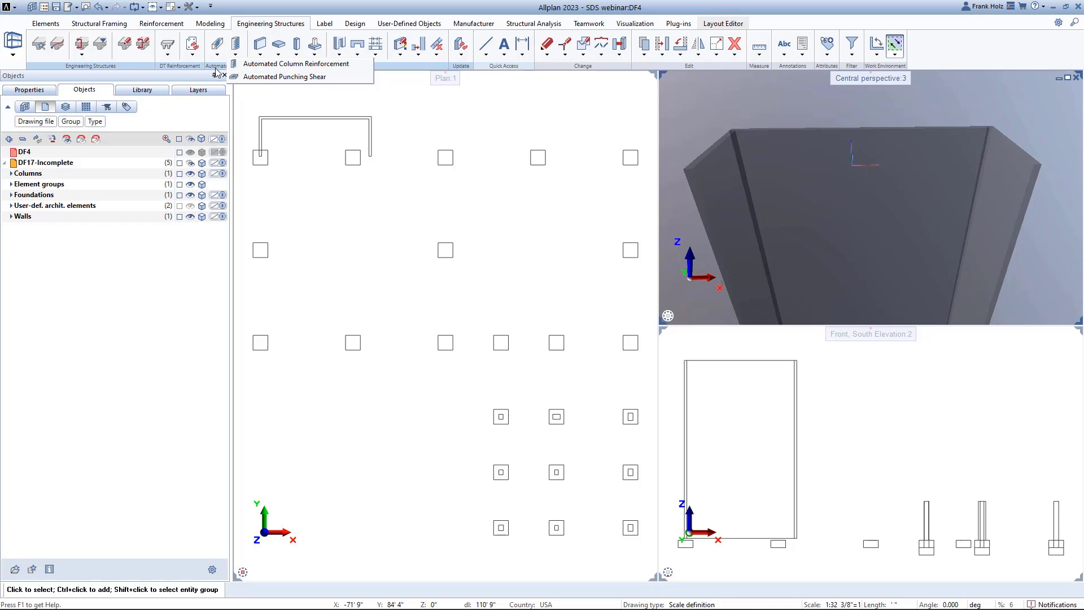
click(214, 70)
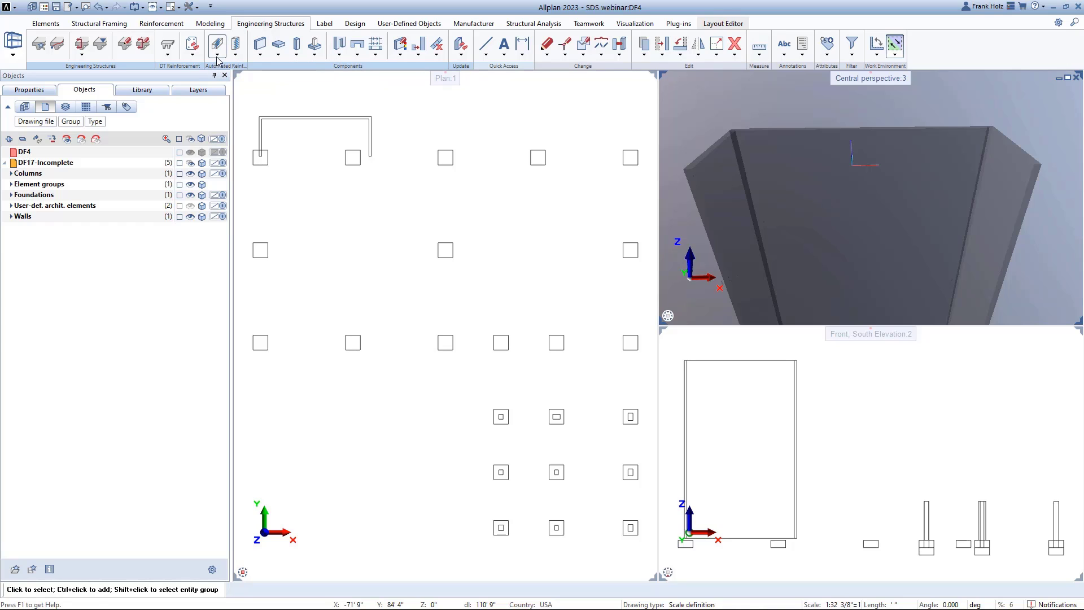
click(218, 57)
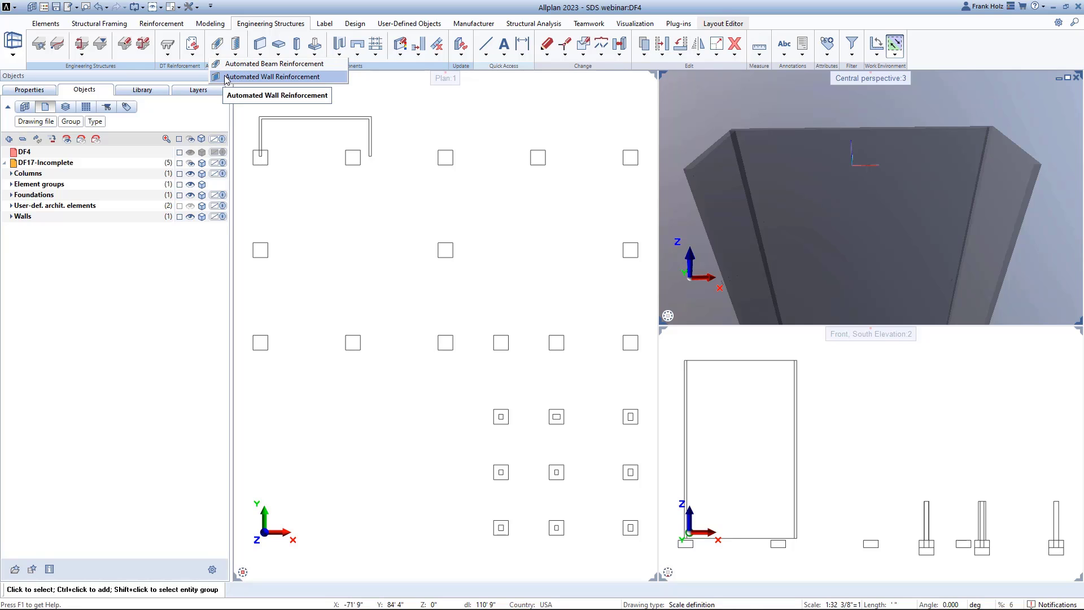
click(229, 78)
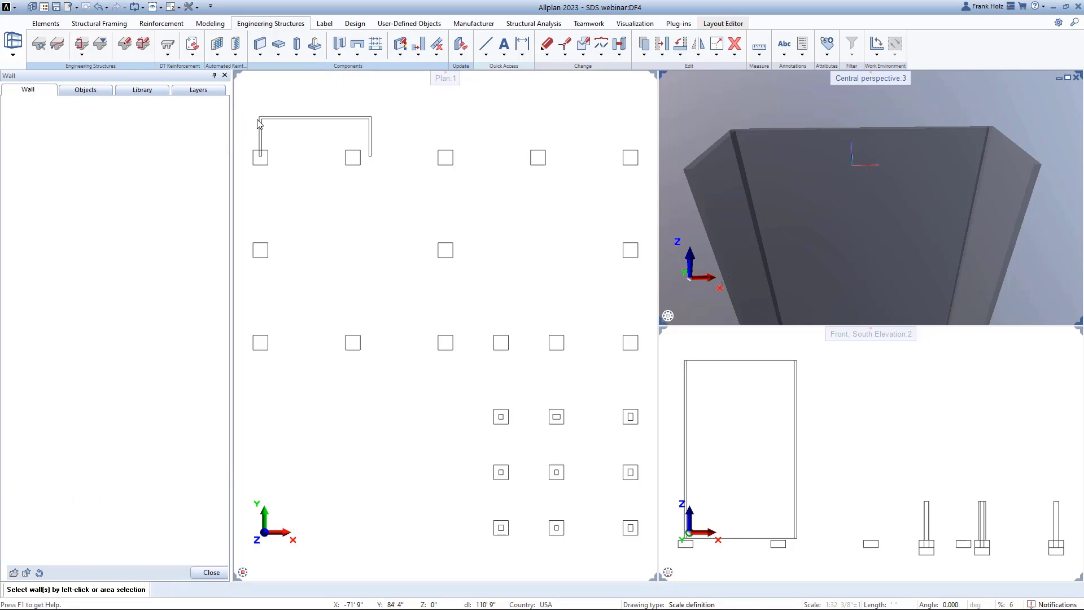
scroll(266, 130, up, 2)
middle_drag(287, 145, 364, 187)
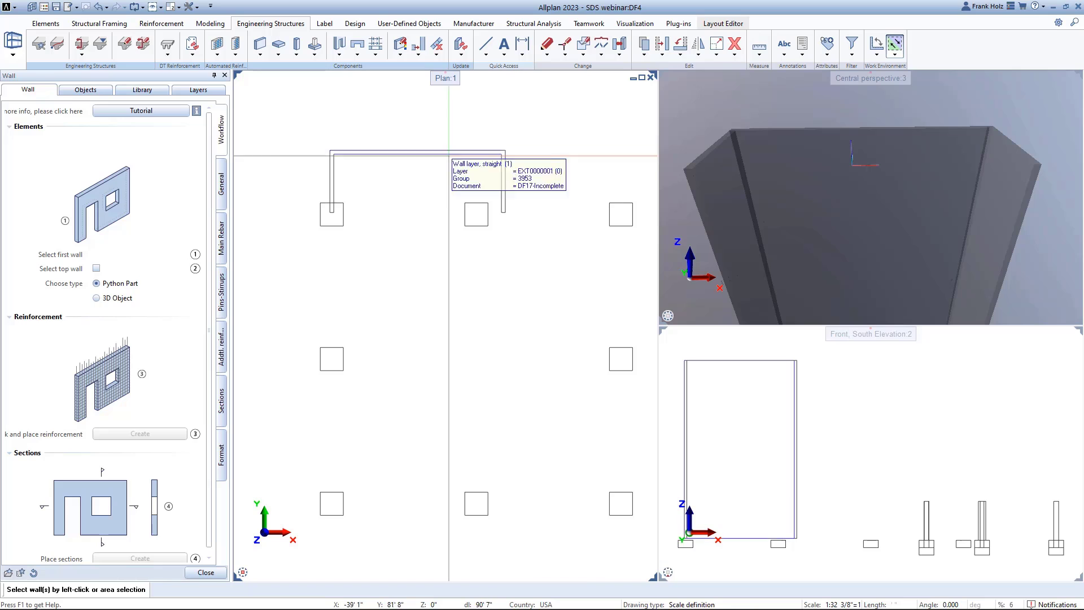
drag(525, 131, 319, 178)
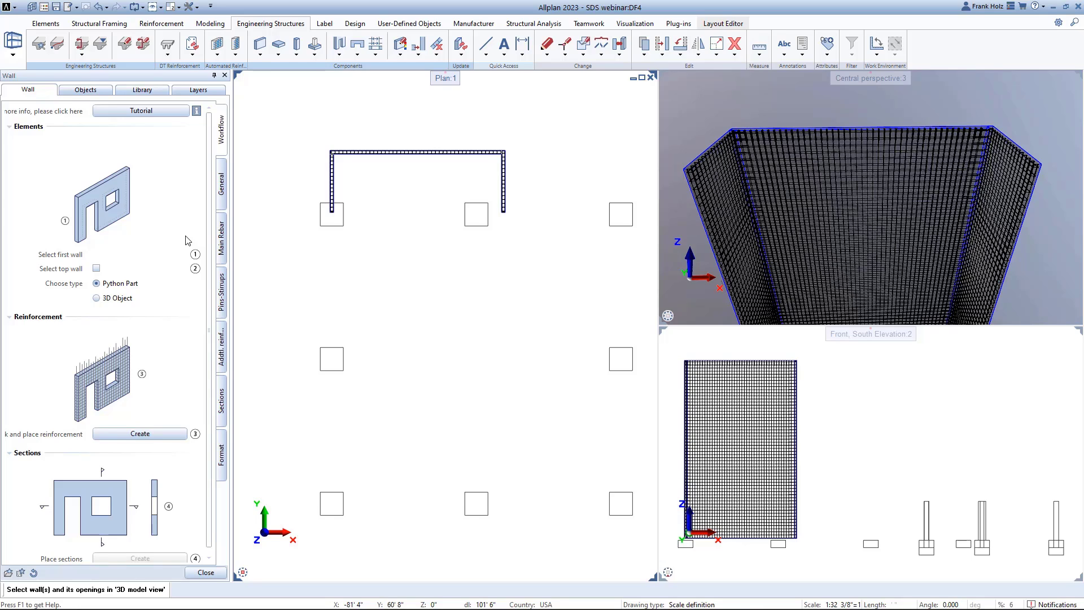
- Review the wall reinforcement's general, main rebar, pin and stirrup, spacer and section parameters, keeping the spacer type Off
click(221, 189)
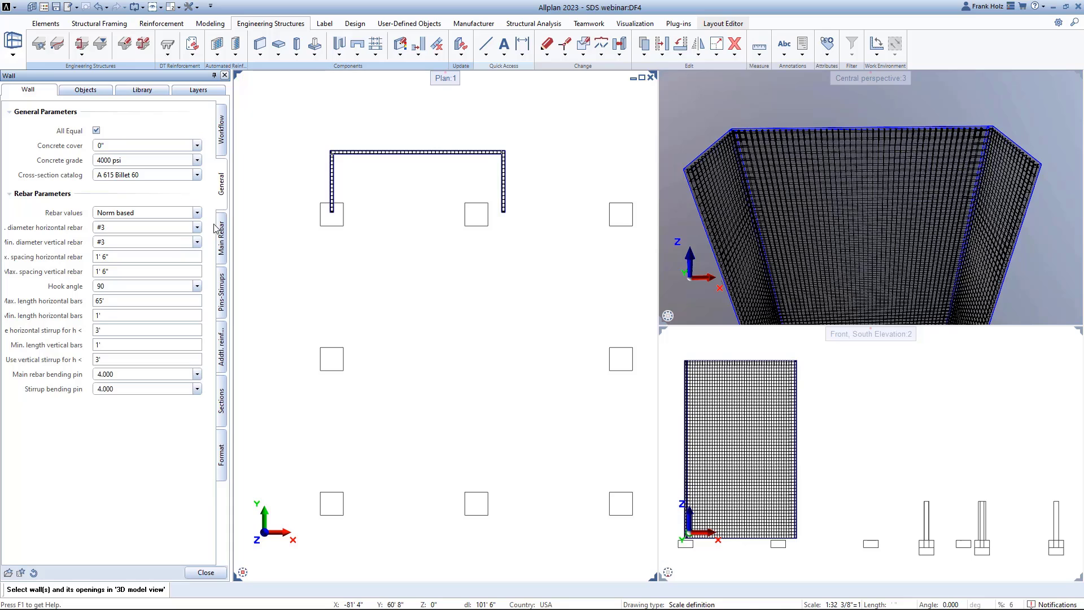
click(221, 252)
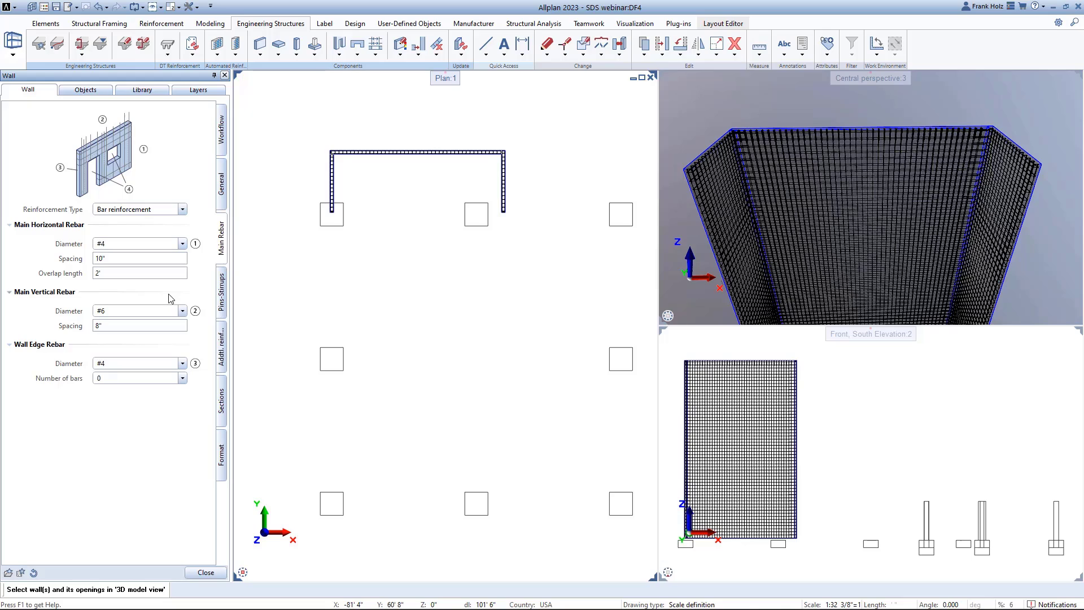
click(221, 299)
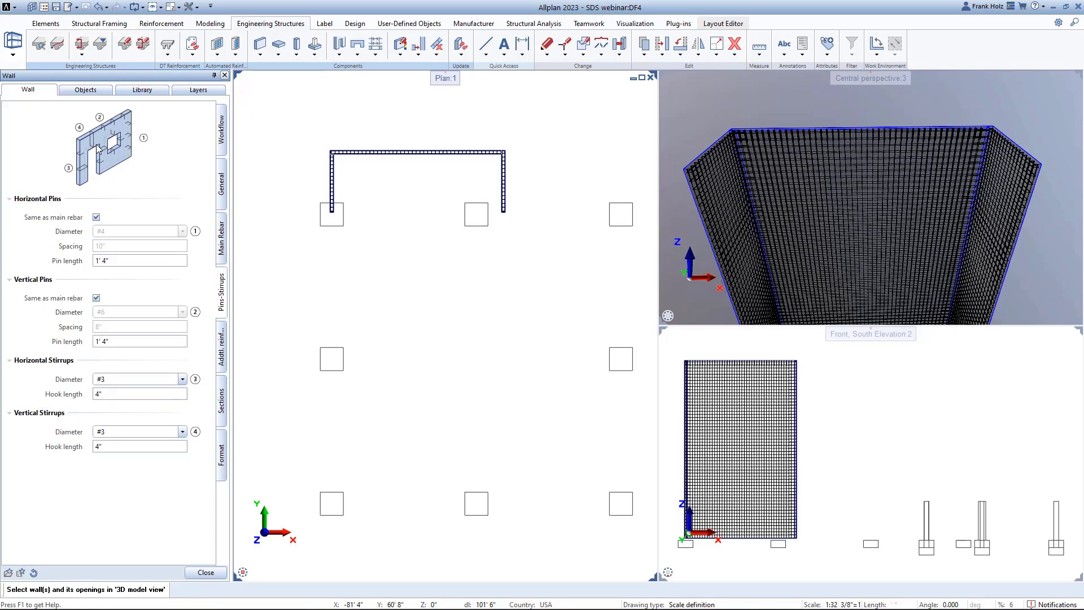
click(221, 356)
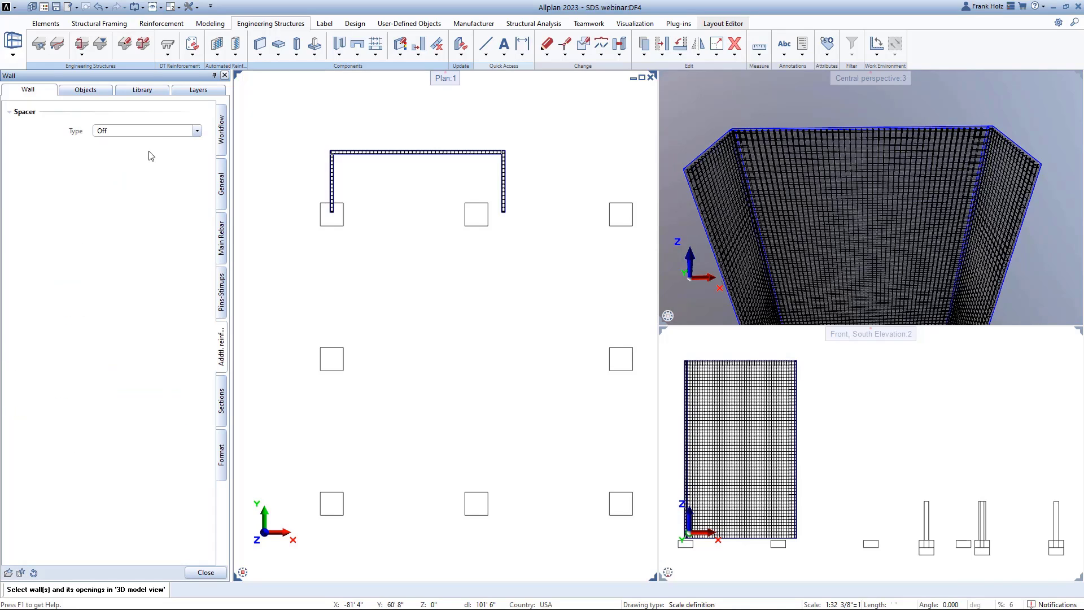
click(163, 131)
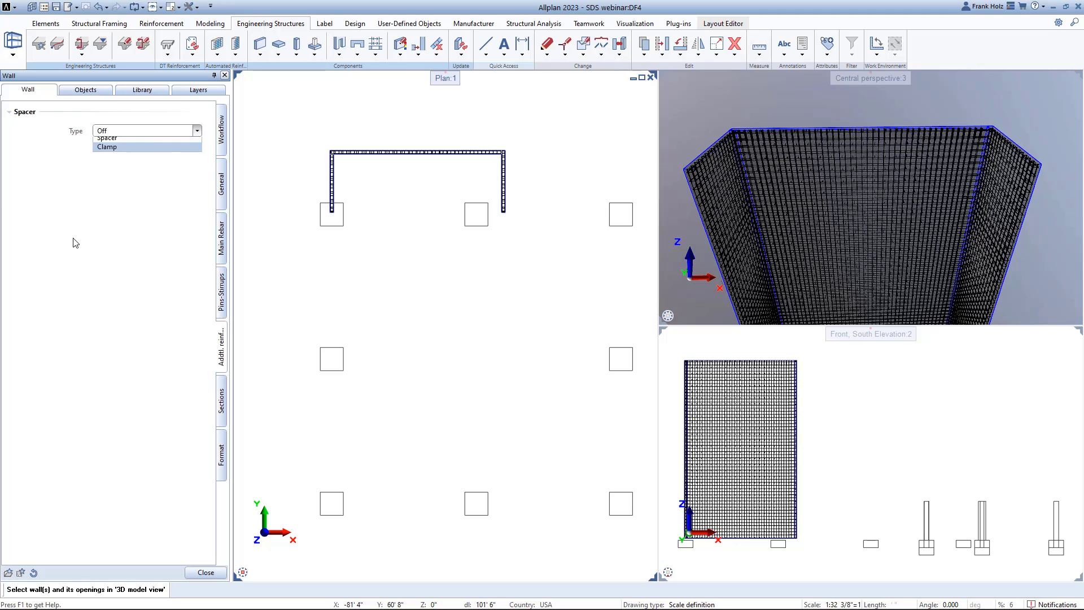
click(164, 132)
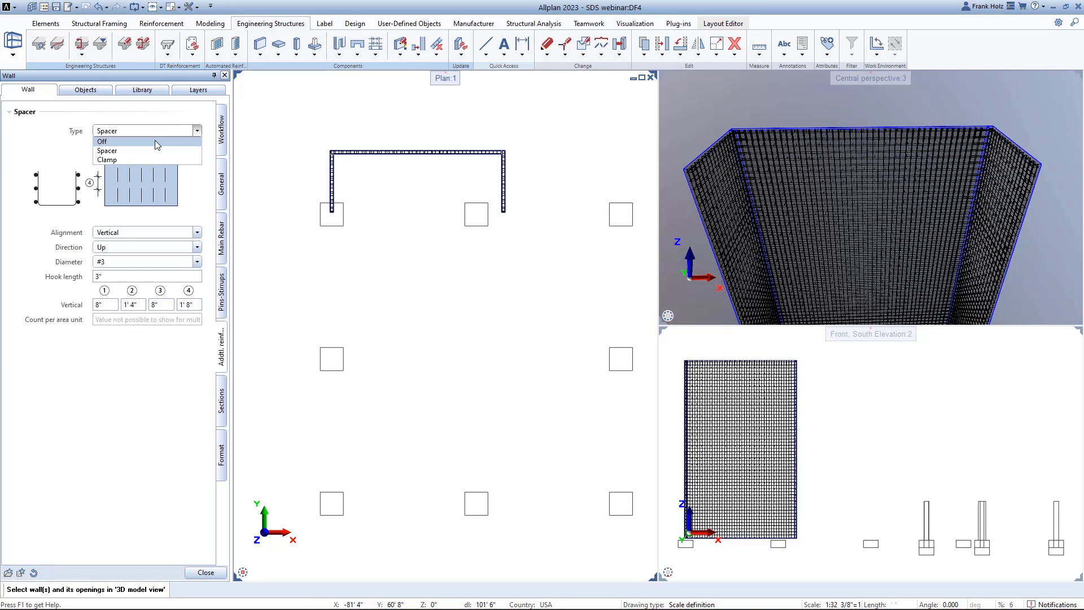
click(155, 141)
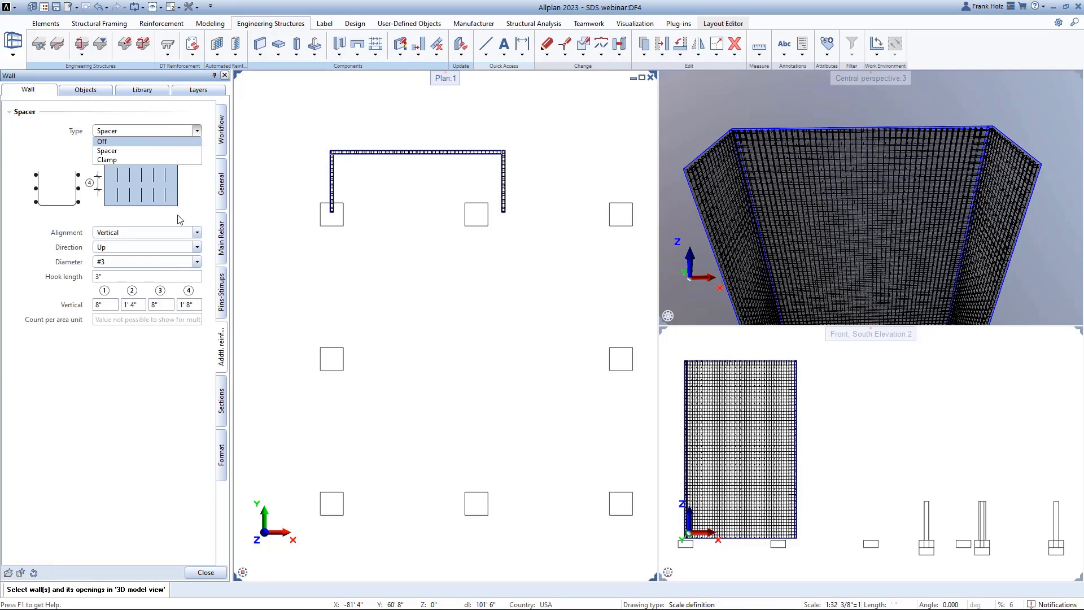
click(218, 404)
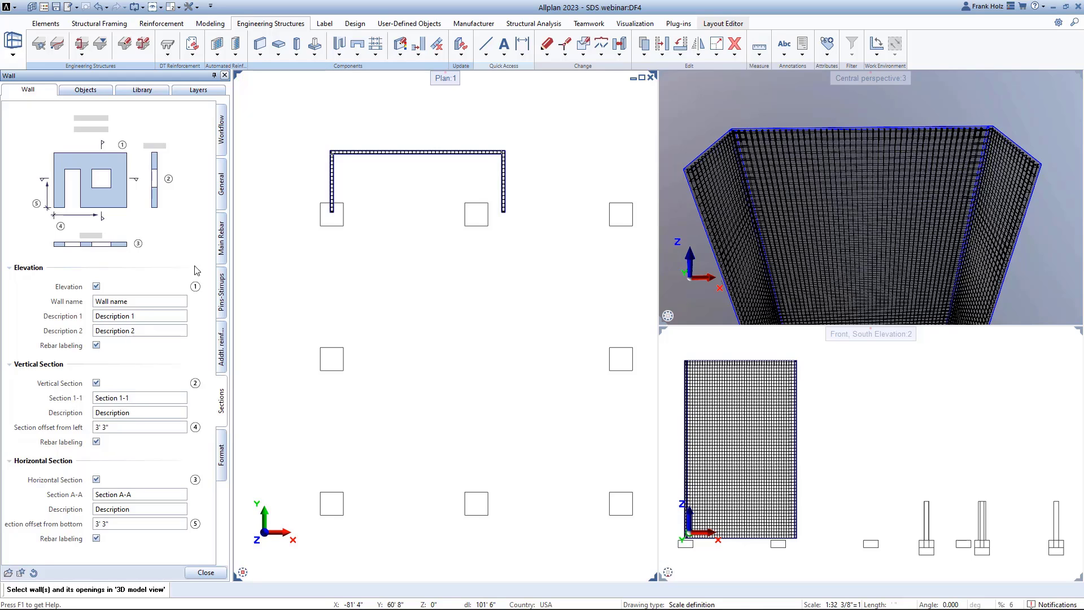
- Create the reinforcement for the three walls and leave the command without placing sections
click(221, 136)
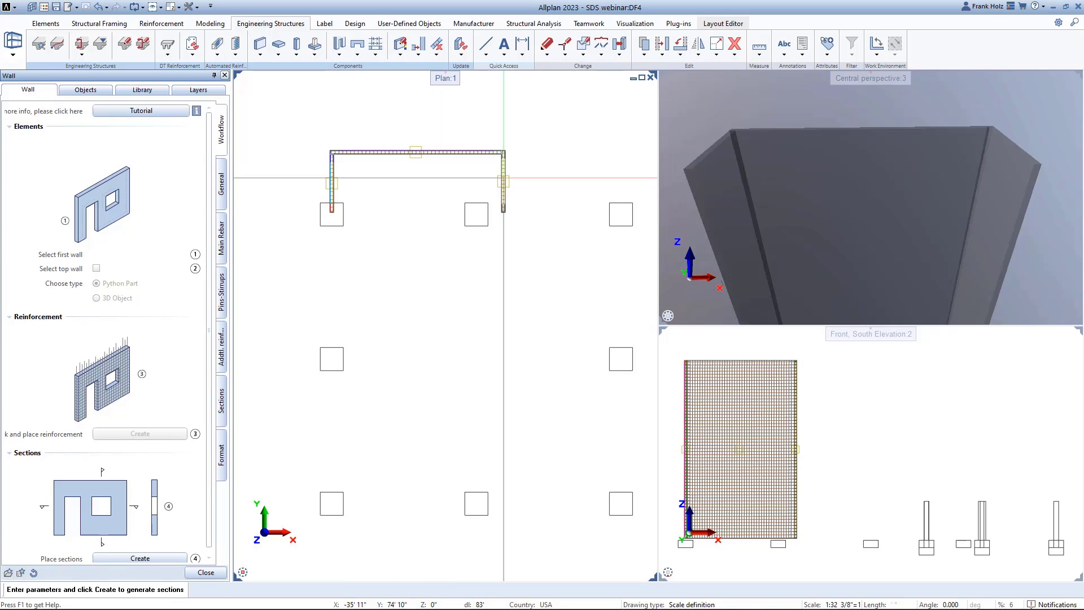
key(Escape)
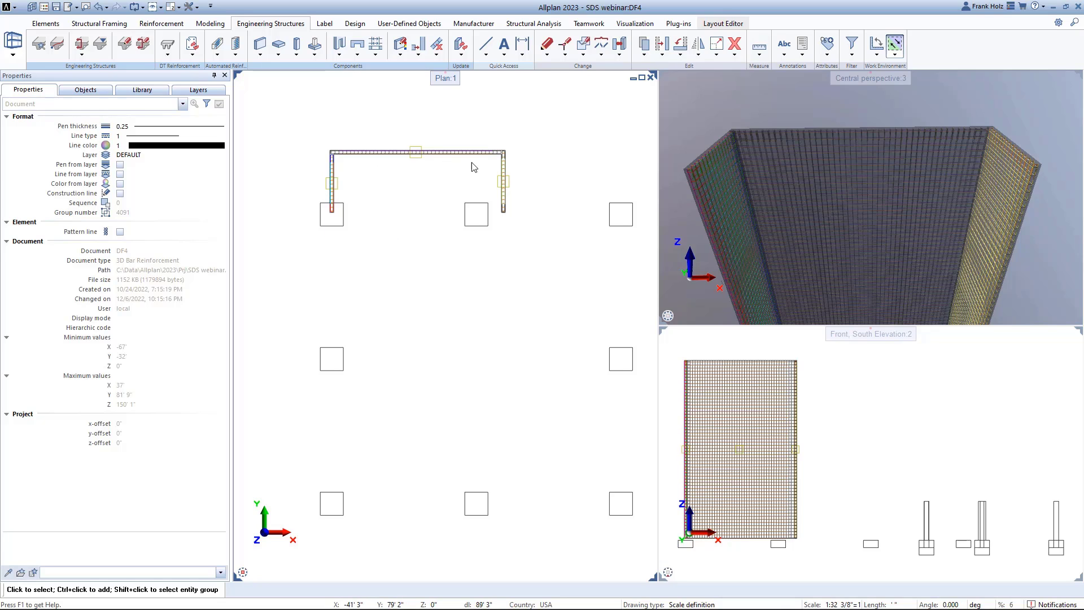
- Examine the reinforcement at the corner between the long wall and the side wall in plan and perspective
scroll(474, 153, up, 6)
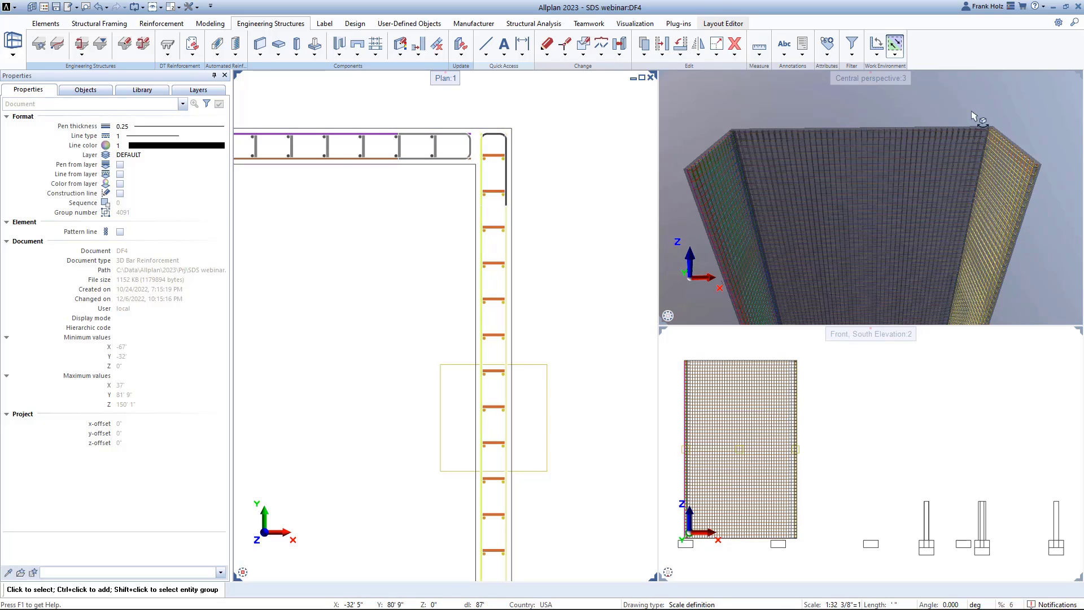
middle_drag(972, 116, 1019, 179)
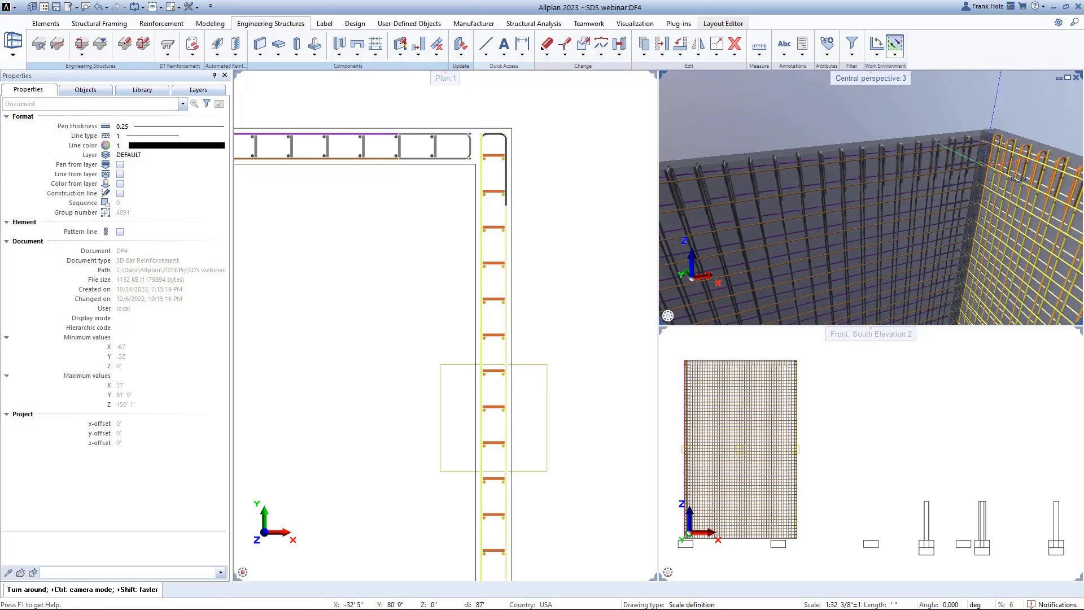
drag(1019, 179, 1029, 180)
middle_drag(1029, 180, 939, 180)
drag(939, 180, 963, 181)
middle_drag(963, 181, 902, 193)
drag(903, 193, 881, 229)
scroll(910, 185, up, 1)
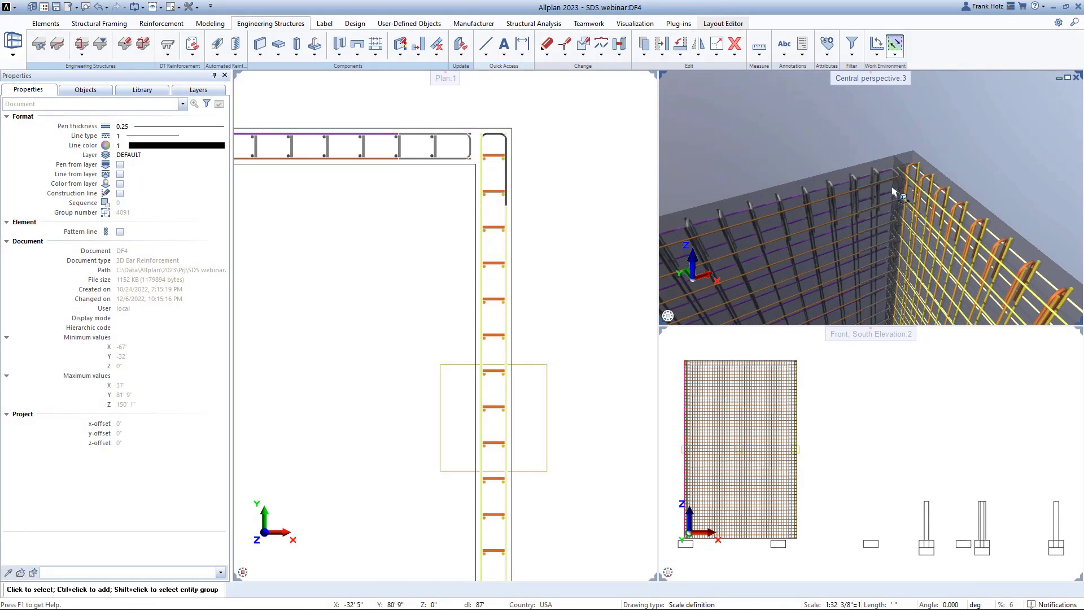
- Delete the U-shaped end bars of both walls at the corner
scroll(497, 143, up, 2)
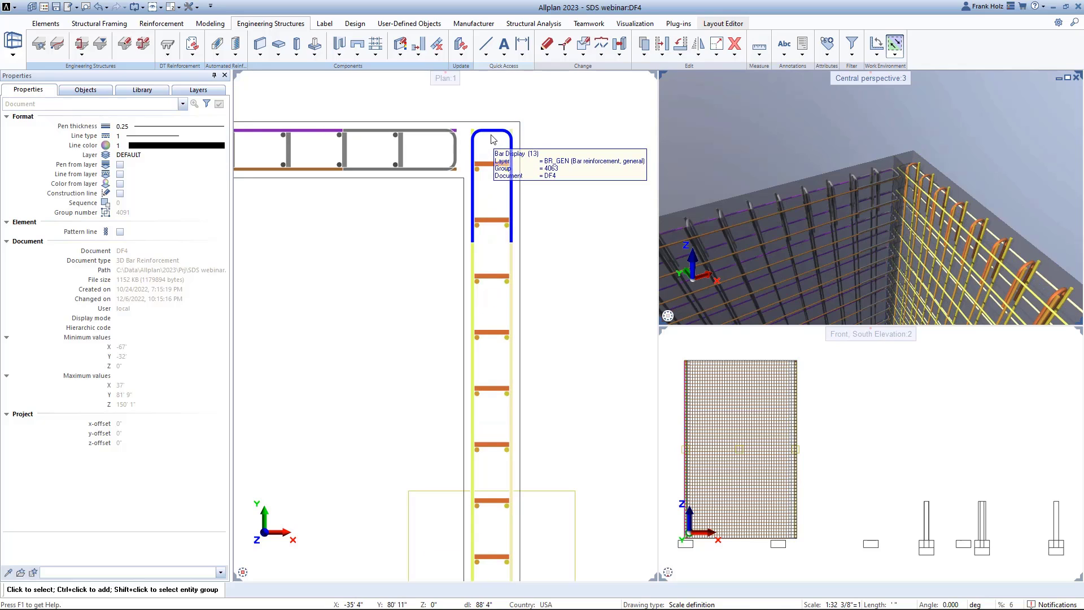
click(493, 139)
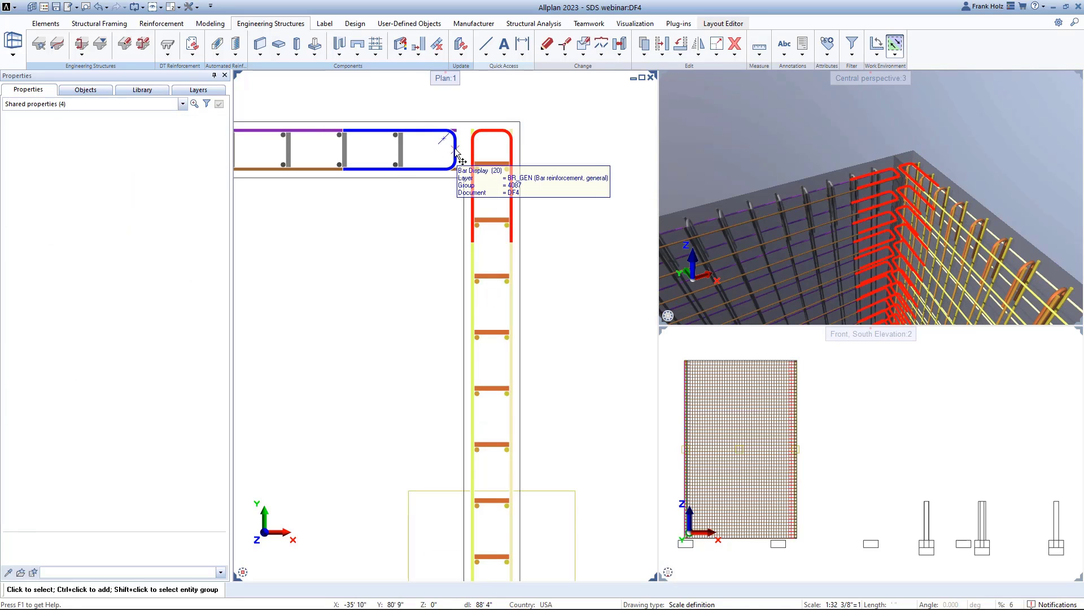
key(Delete)
- Try to stretch the side wall's reinforcement away from the corner with Stretch Entities, using a Y offset of -0 5
key(s)
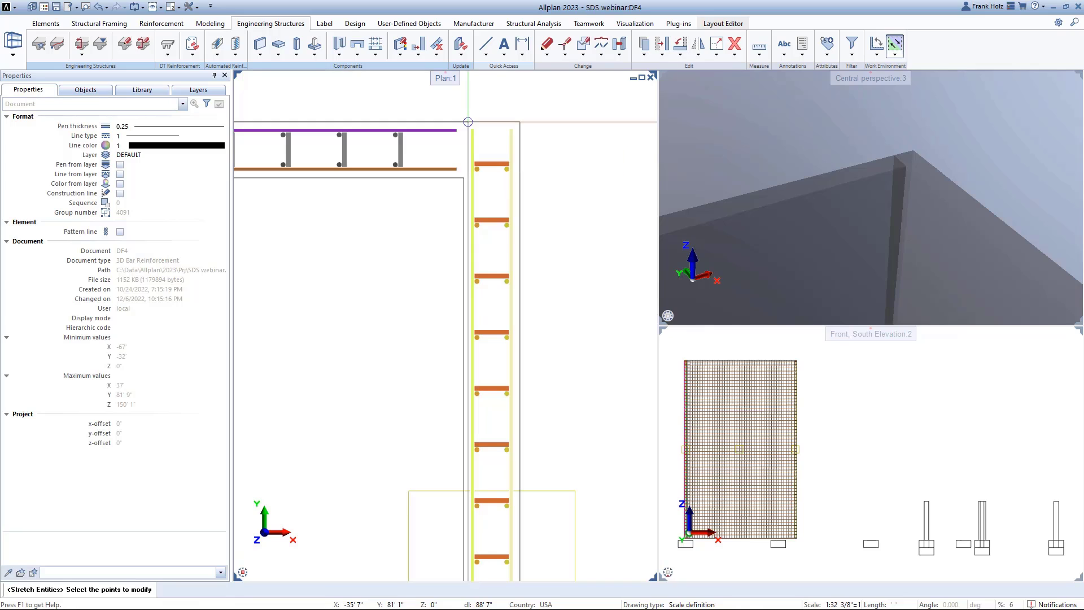
drag(468, 122, 518, 177)
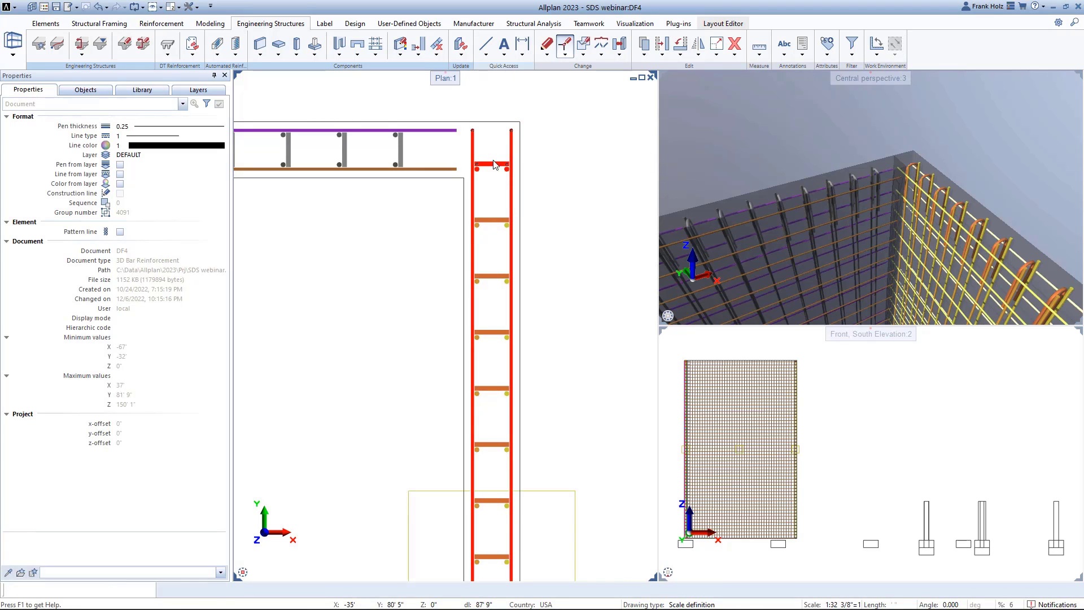
click(471, 130)
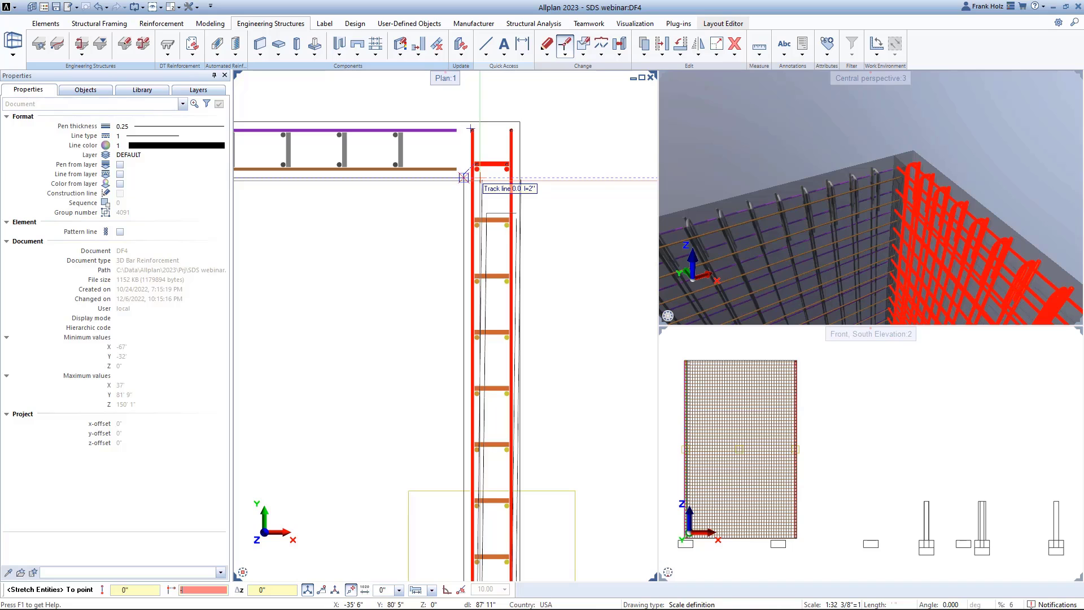
text(-0 5)
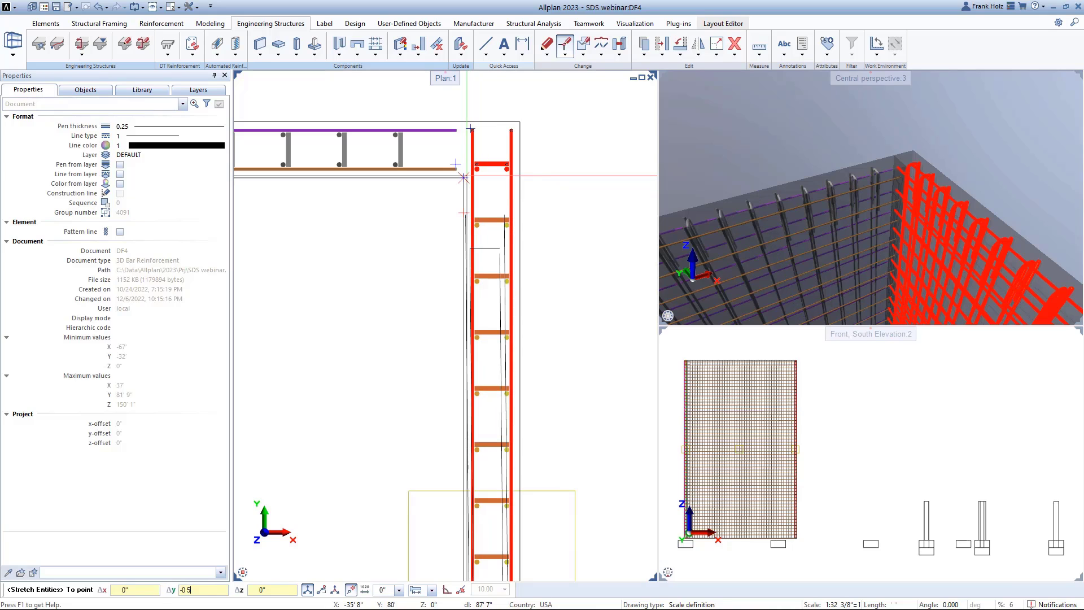
key(Return)
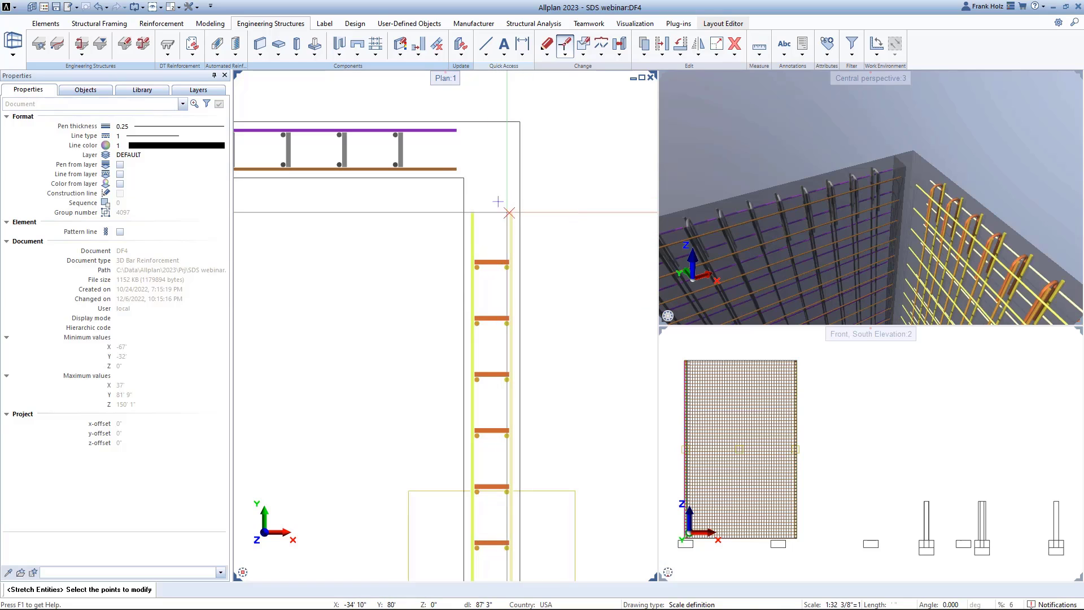
- Undo the last stretch of the side wall's reinforcement and restart Stretch Entities
middle_drag(485, 238, 494, 258)
key(ctrl+z)
key(Return)
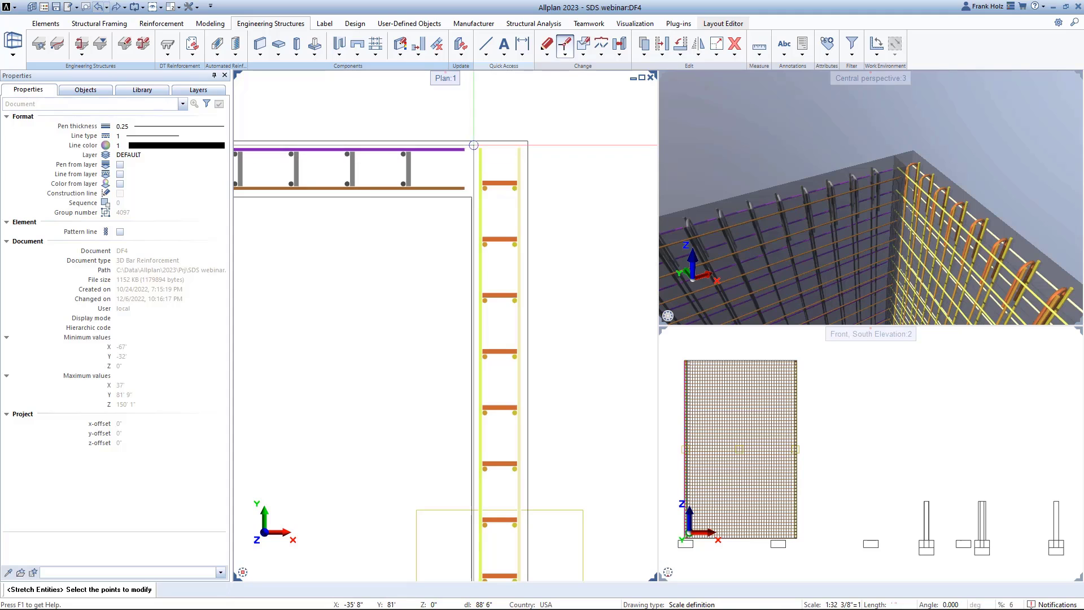
- Stretch the side wall's reinforcement away from the corner in the negative Y direction, clearing the long wall's thickness
drag(473, 145, 527, 197)
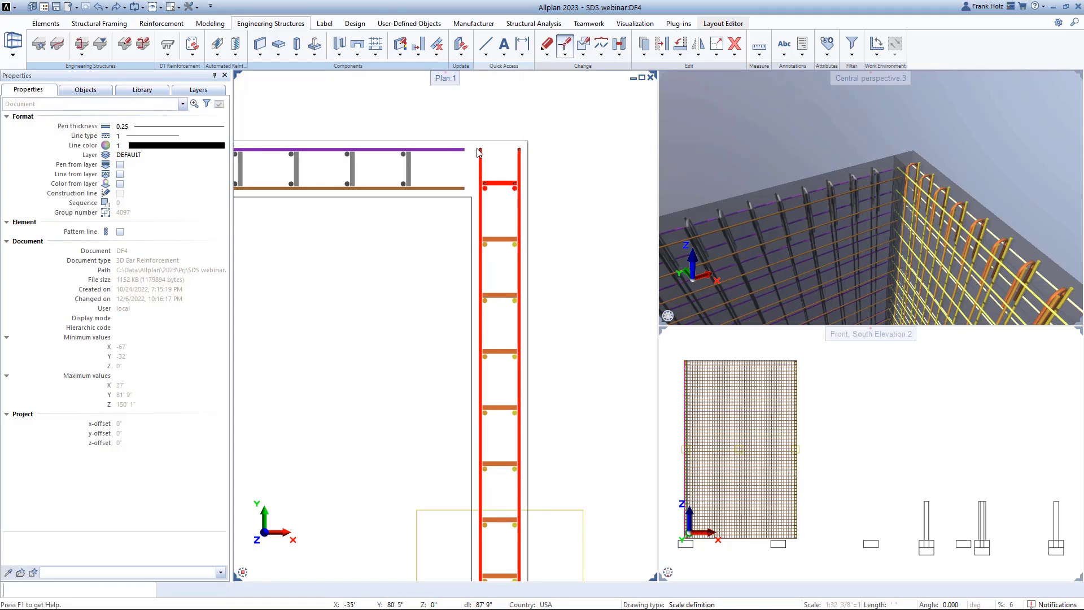
click(479, 148)
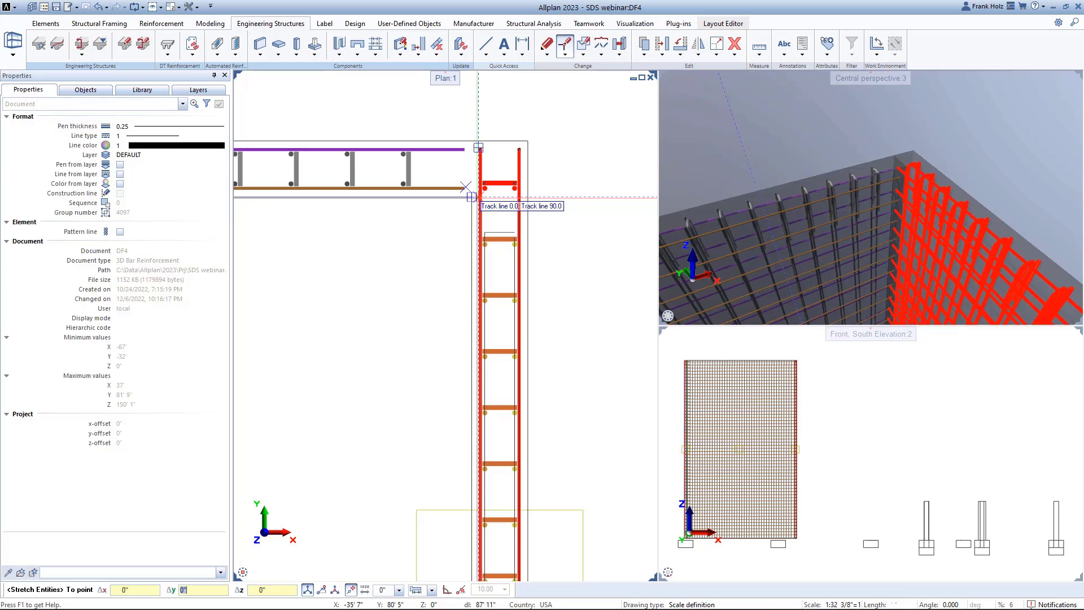
text(-0 1)
key(Return)
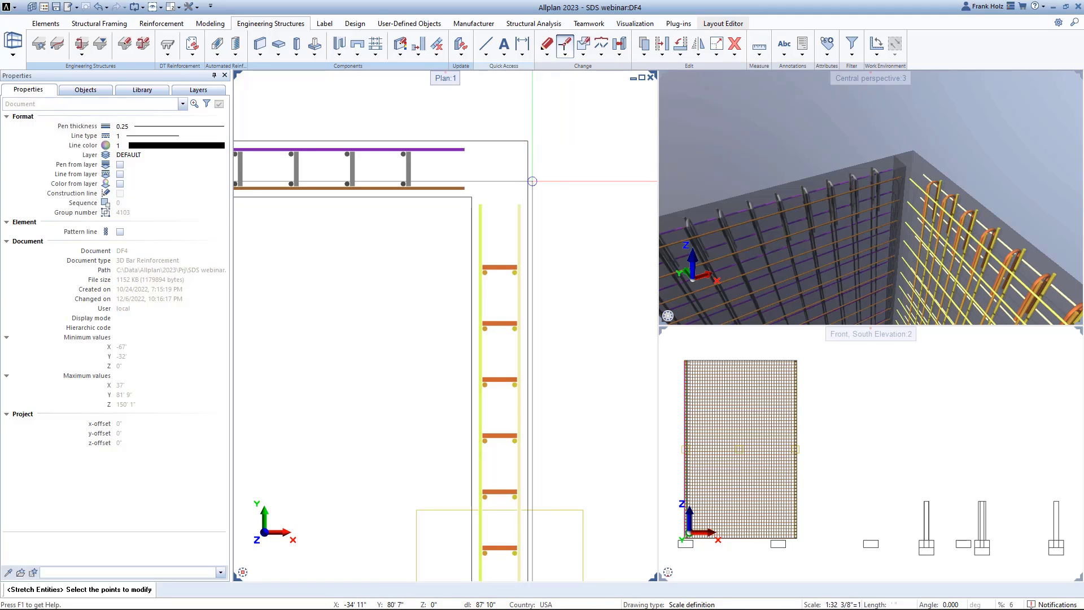
key(Escape)
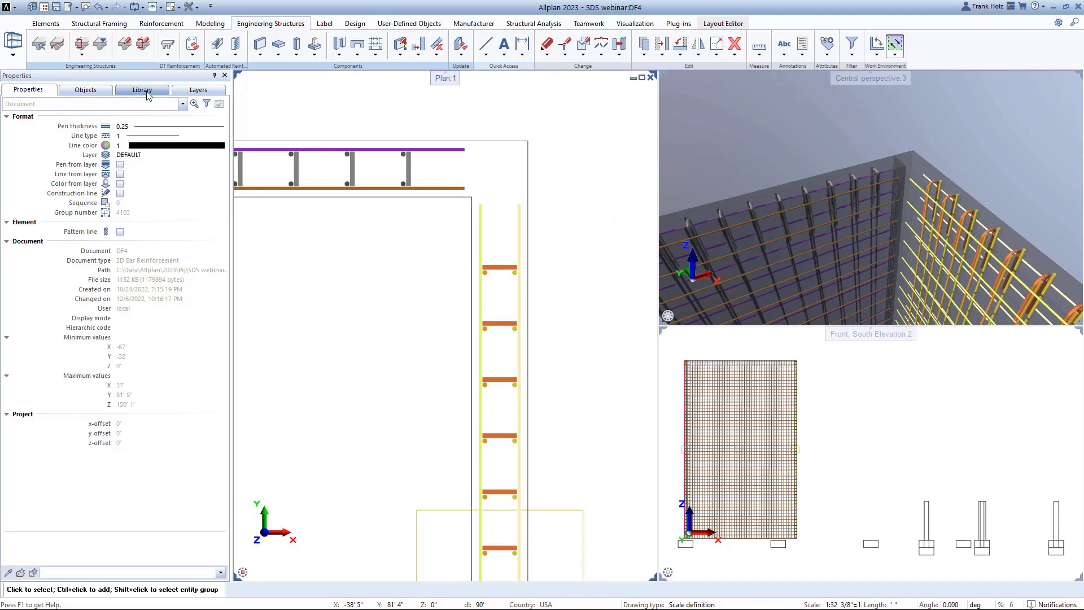
- Start the Wall corner PythonPart from the FormFinder Components library and load the project favorite wallcorner_all.pyv
click(140, 91)
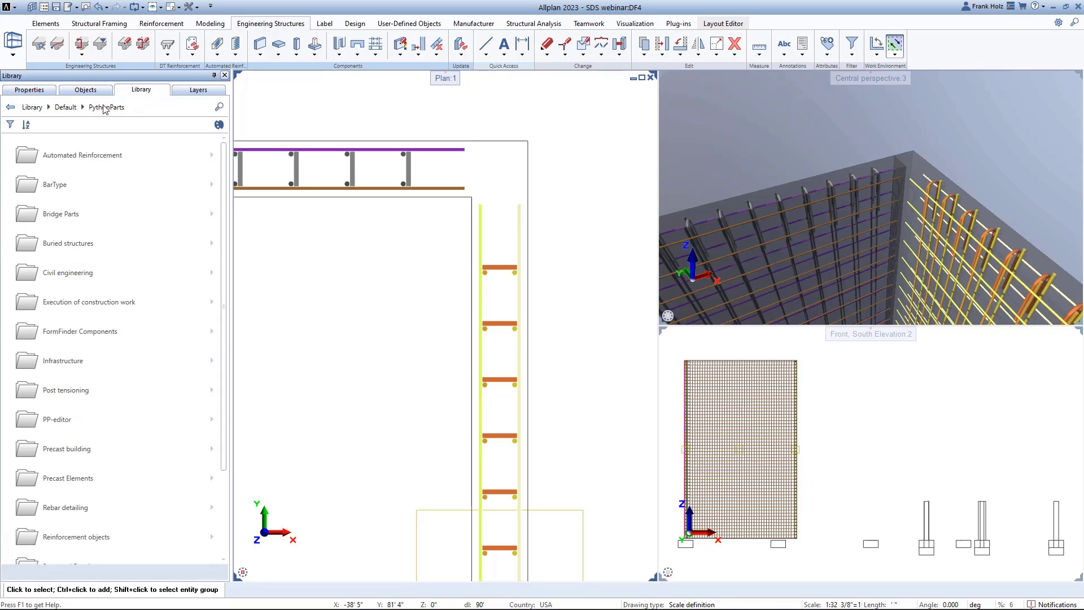
click(100, 328)
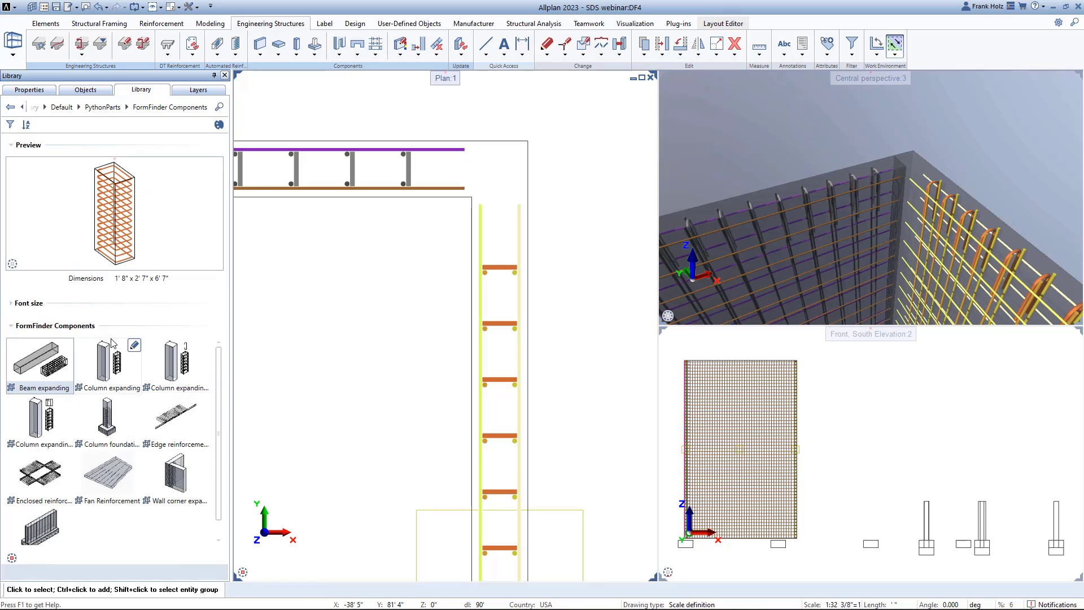
click(175, 474)
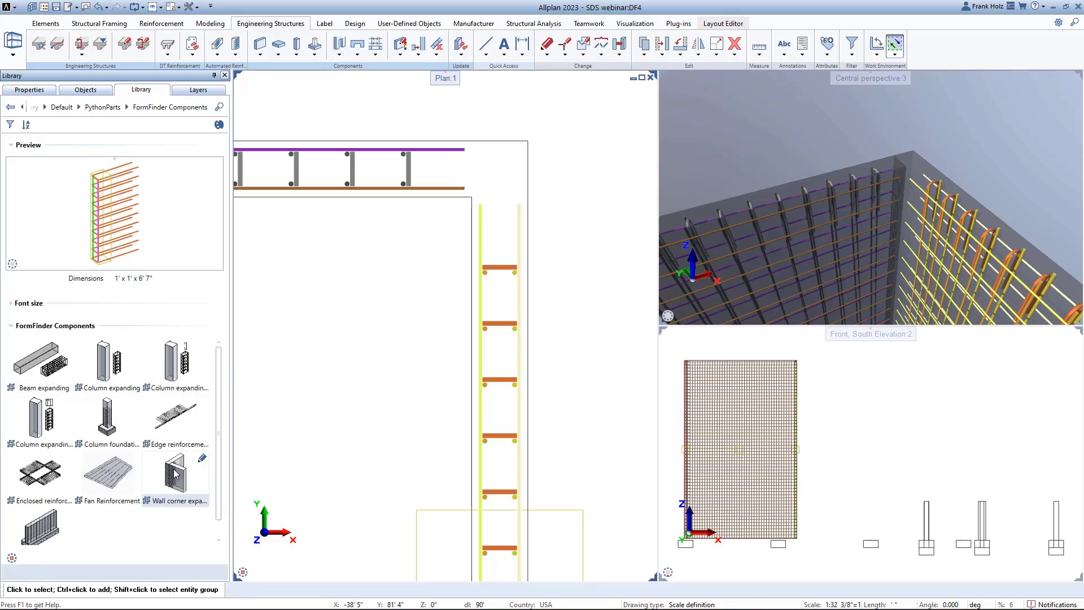
double_click(172, 473)
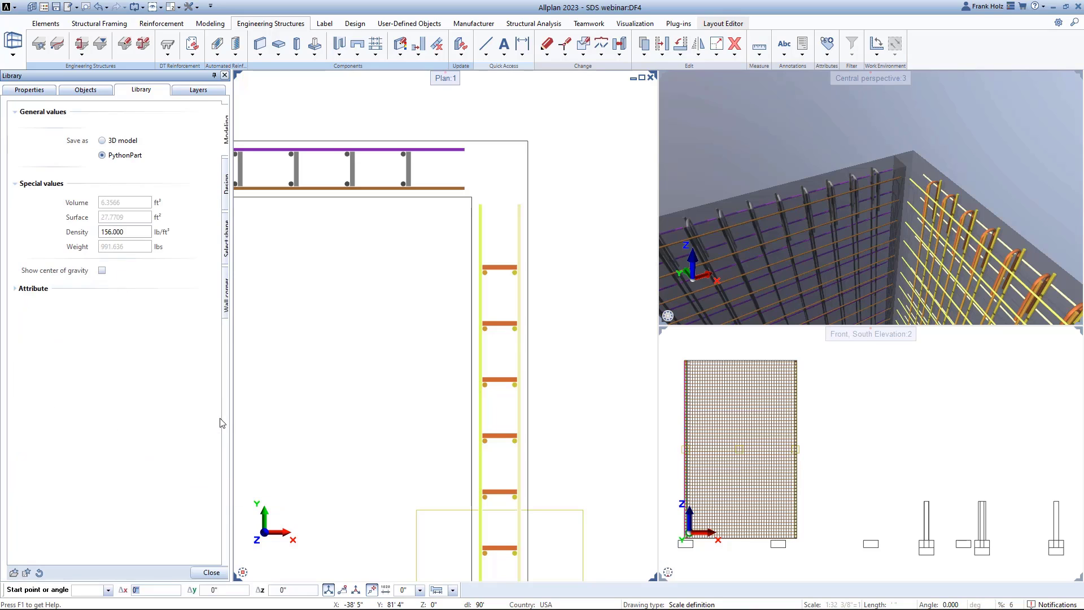
click(226, 240)
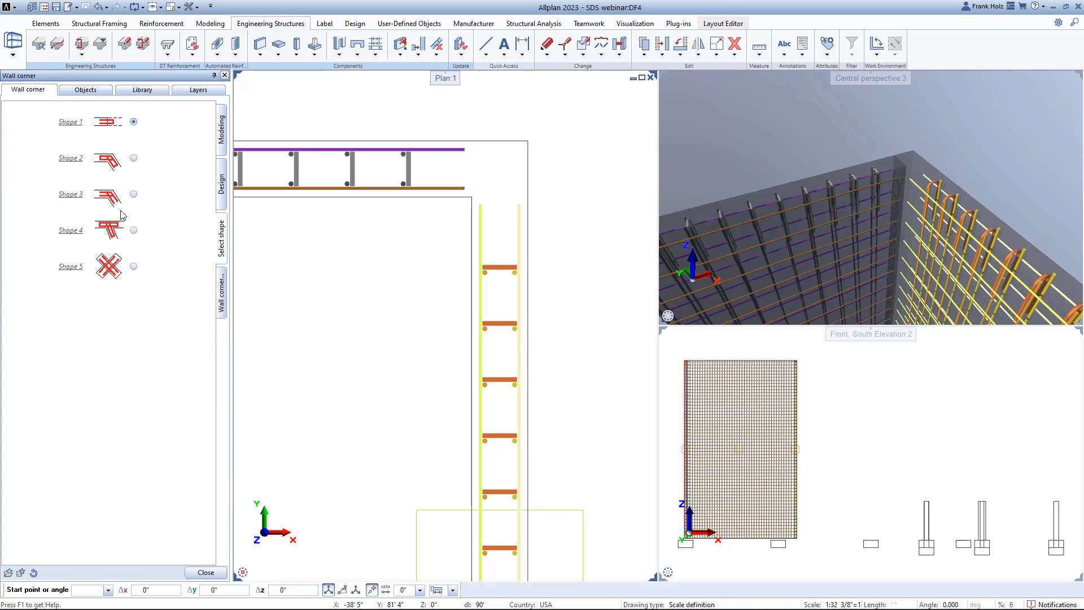
click(7, 573)
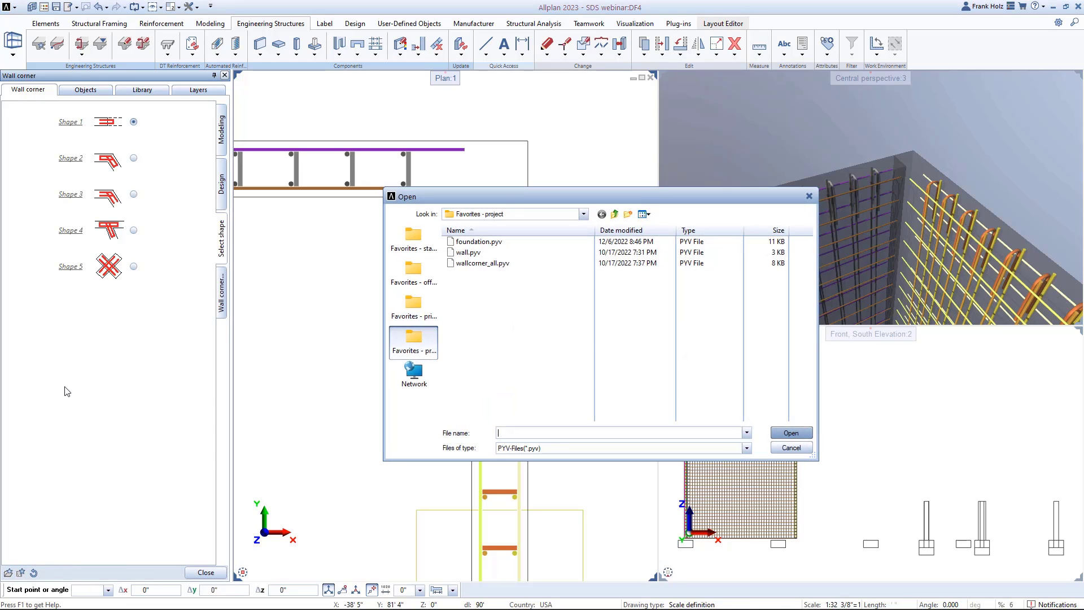
double_click(467, 263)
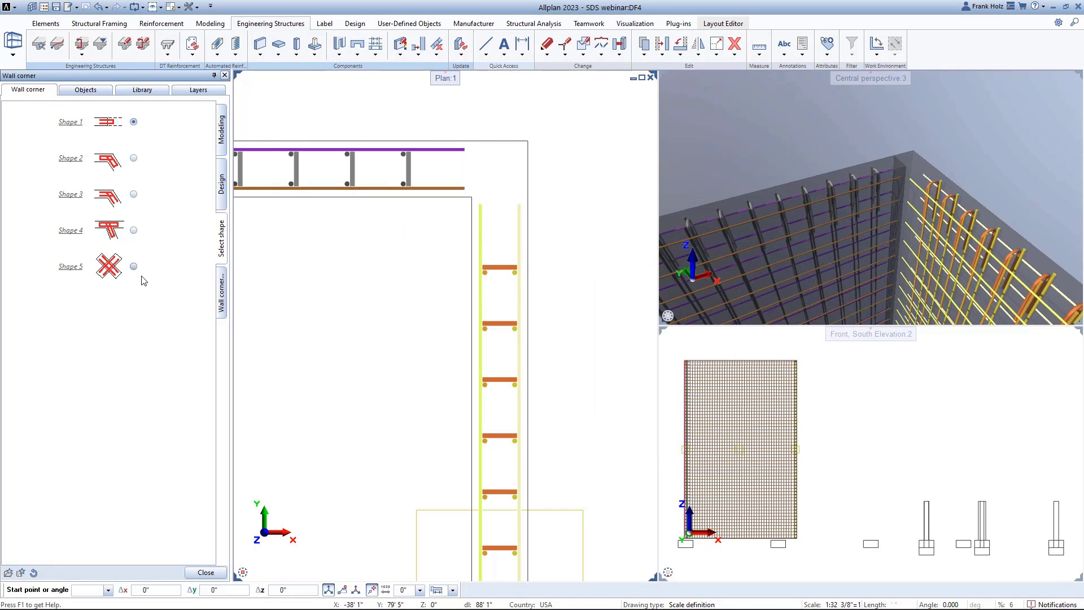
- Place the wall corner reinforcement at the junction of the long wall and the side wall in plan
click(221, 310)
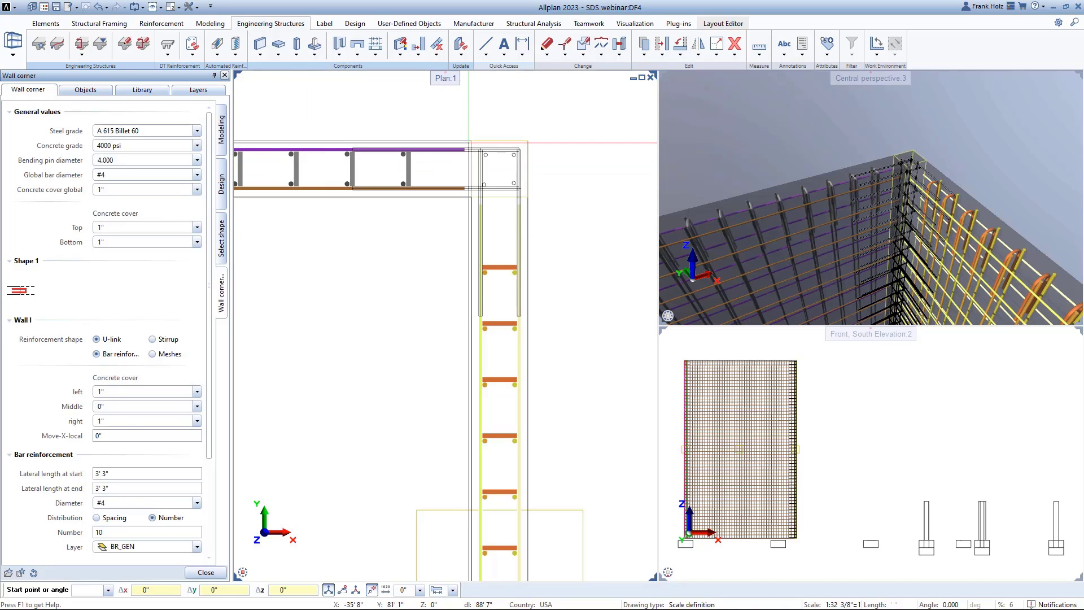
click(469, 143)
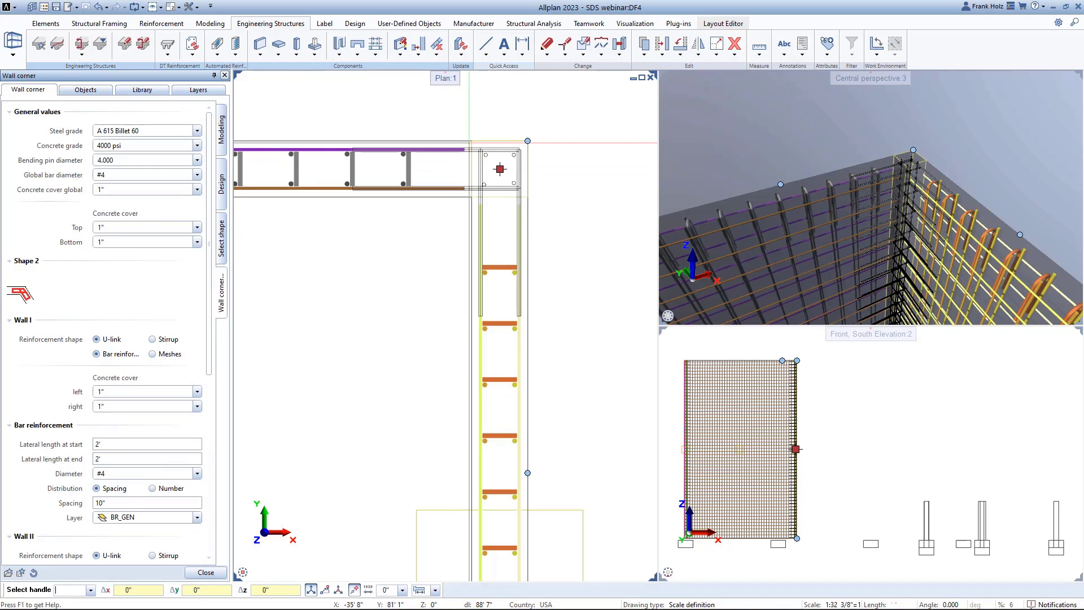
key(Escape)
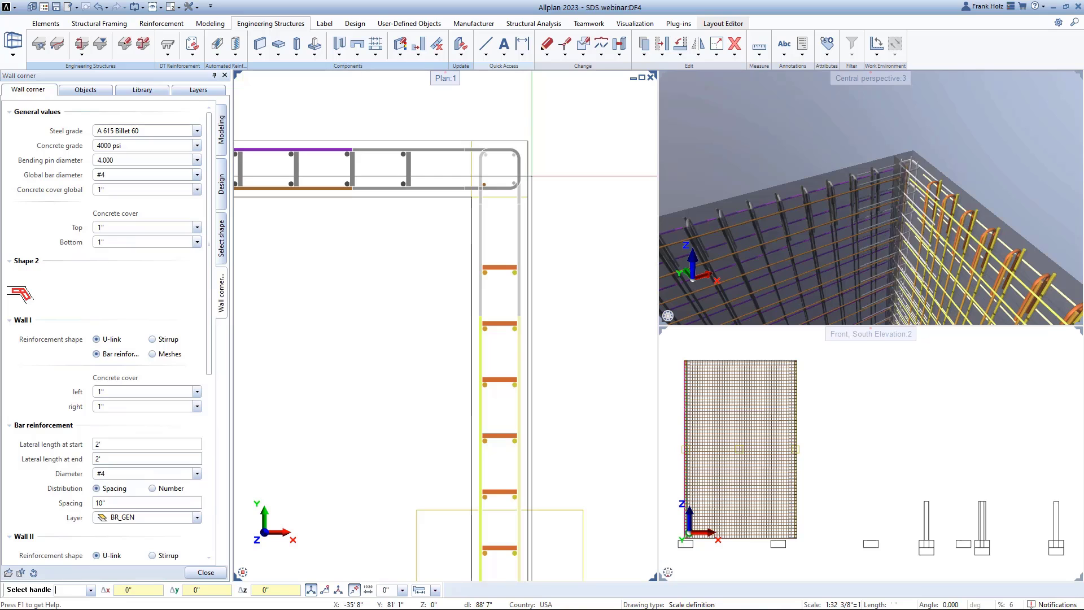
- Delete the U-shaped end bars of both walls at the opposite corner of the long wall
drag(890, 202, 916, 166)
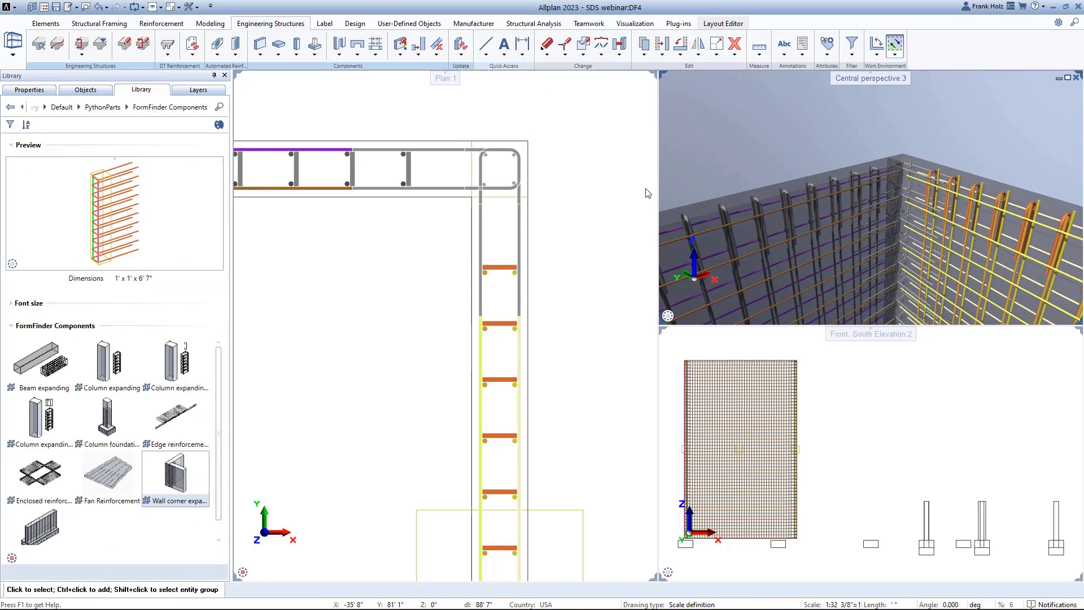
scroll(648, 194, down, 5)
scroll(277, 202, up, 3)
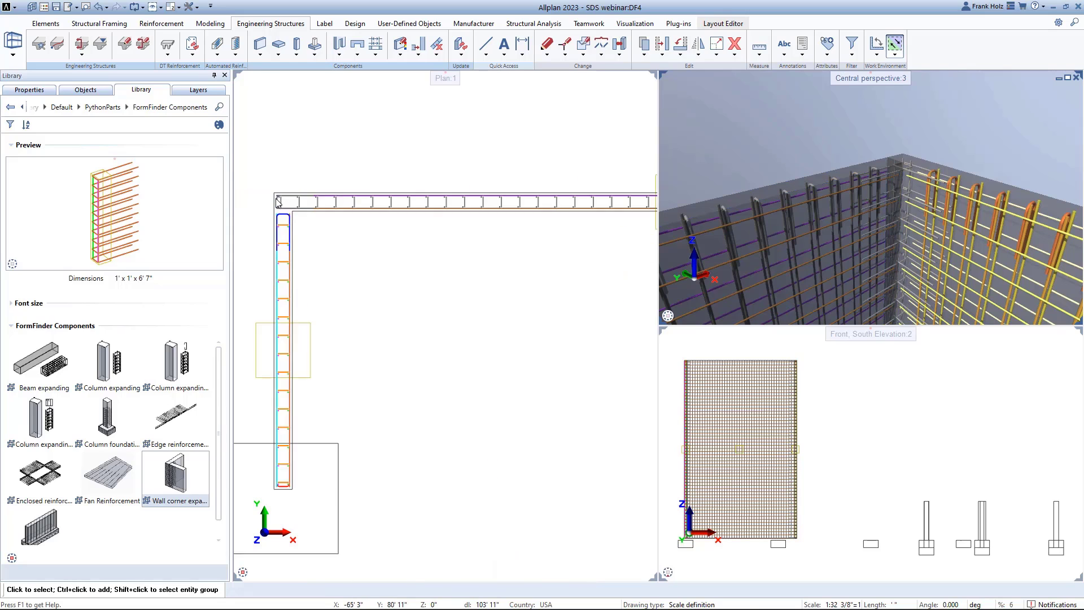
scroll(278, 204, up, 3)
click(295, 260)
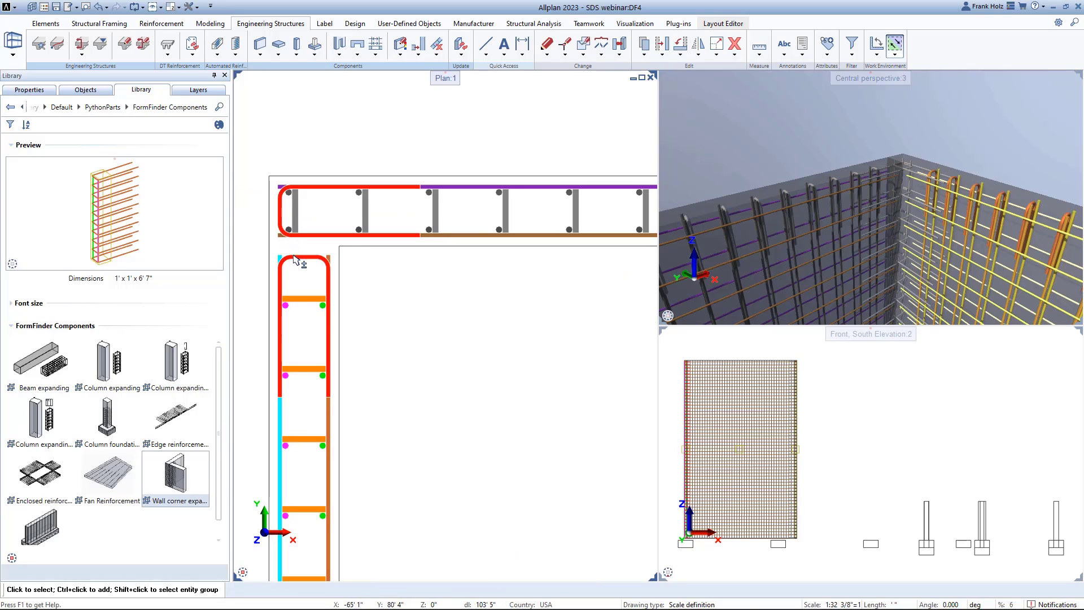
key(Delete)
- Stretch the long wall's reinforcement at the second corner back to the inner face of the adjoining side wall
key(s)
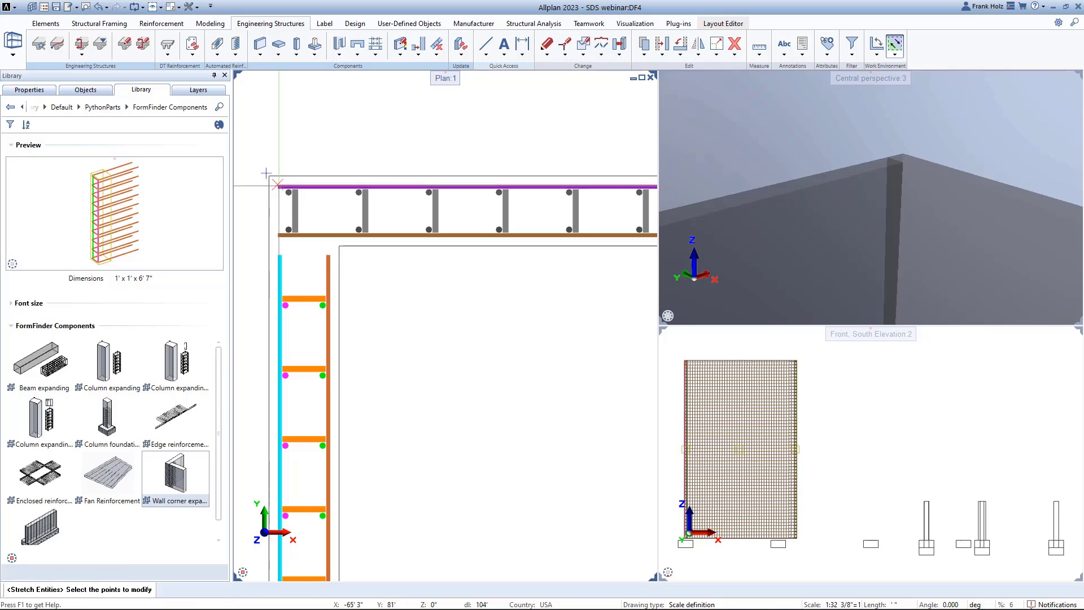
drag(275, 179, 307, 240)
click(308, 241)
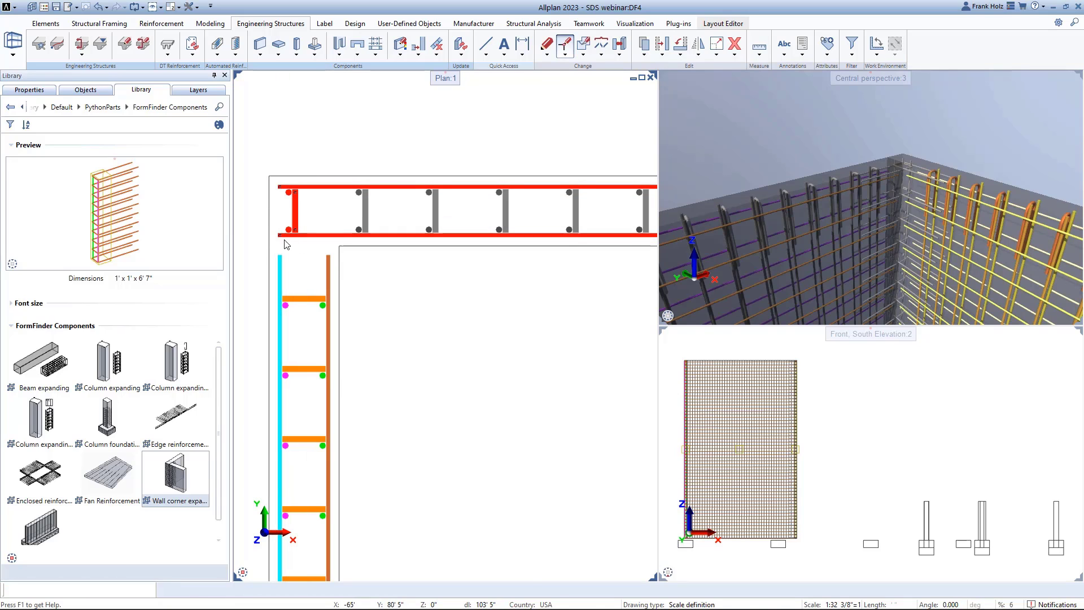
click(278, 237)
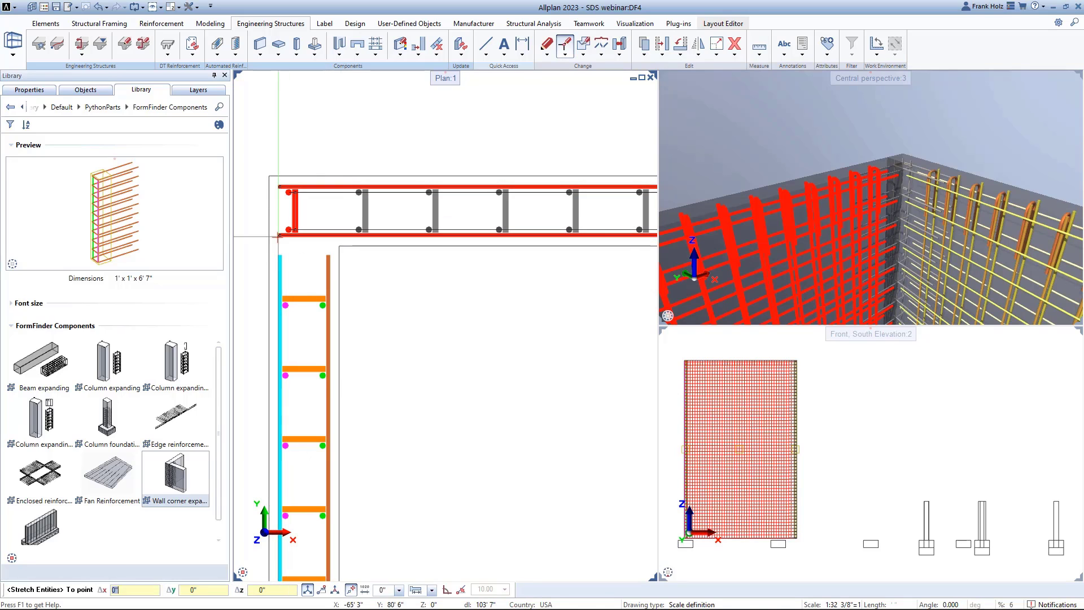
click(339, 236)
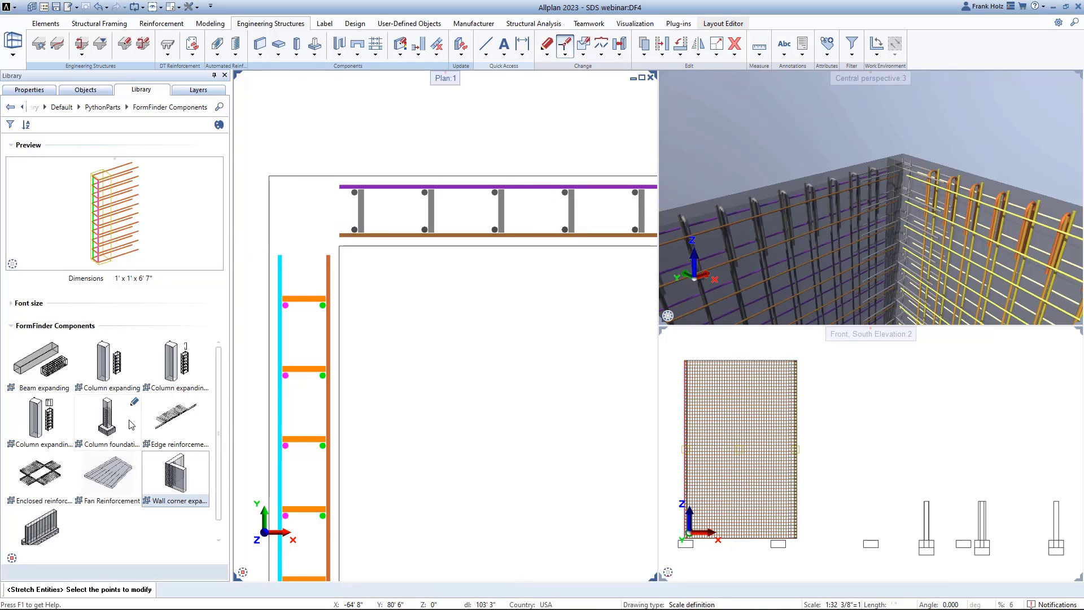
- Place a Wall corner PythonPart at the second corner using the project favorite wallcorner_all.pyv
double_click(175, 464)
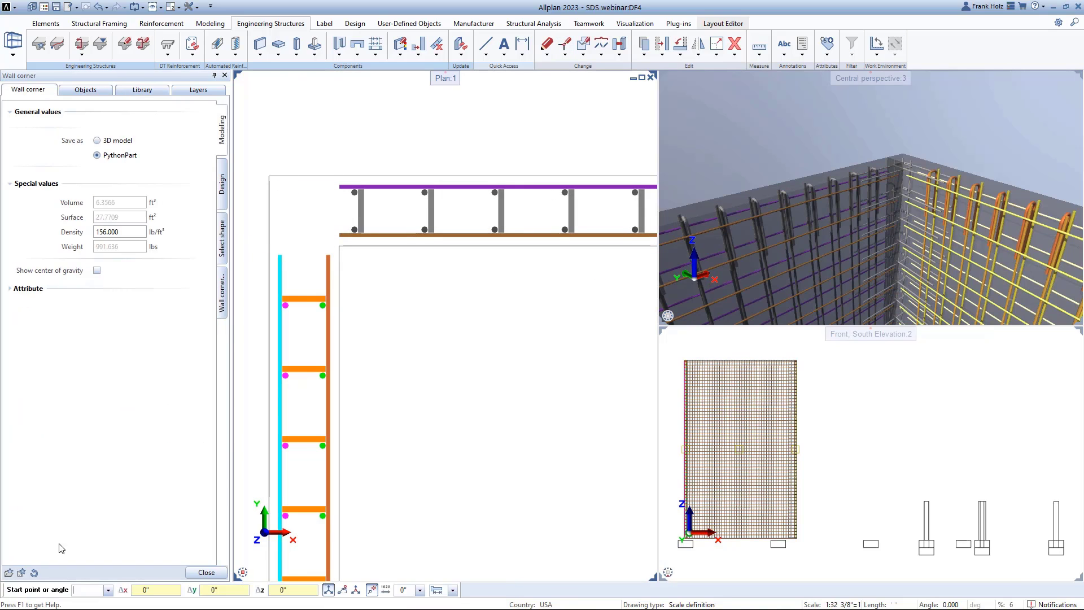
click(10, 573)
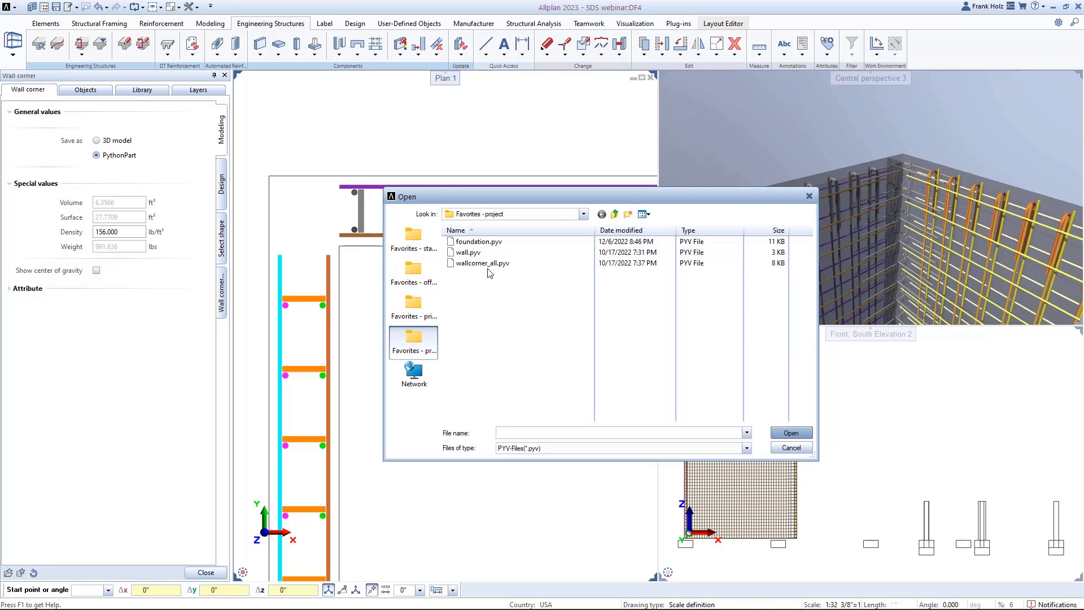
double_click(479, 266)
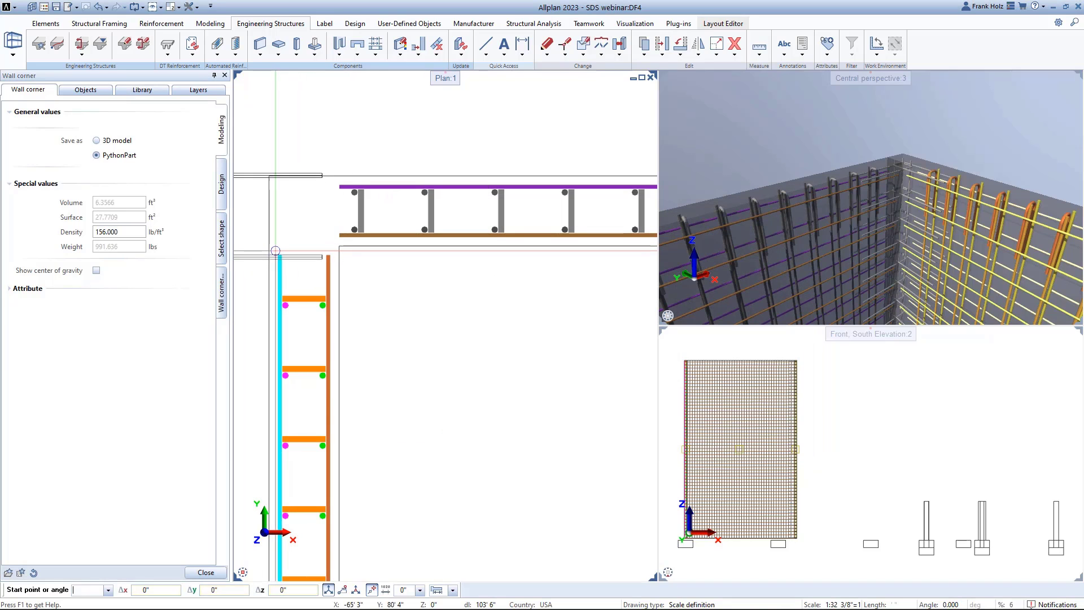
click(272, 249)
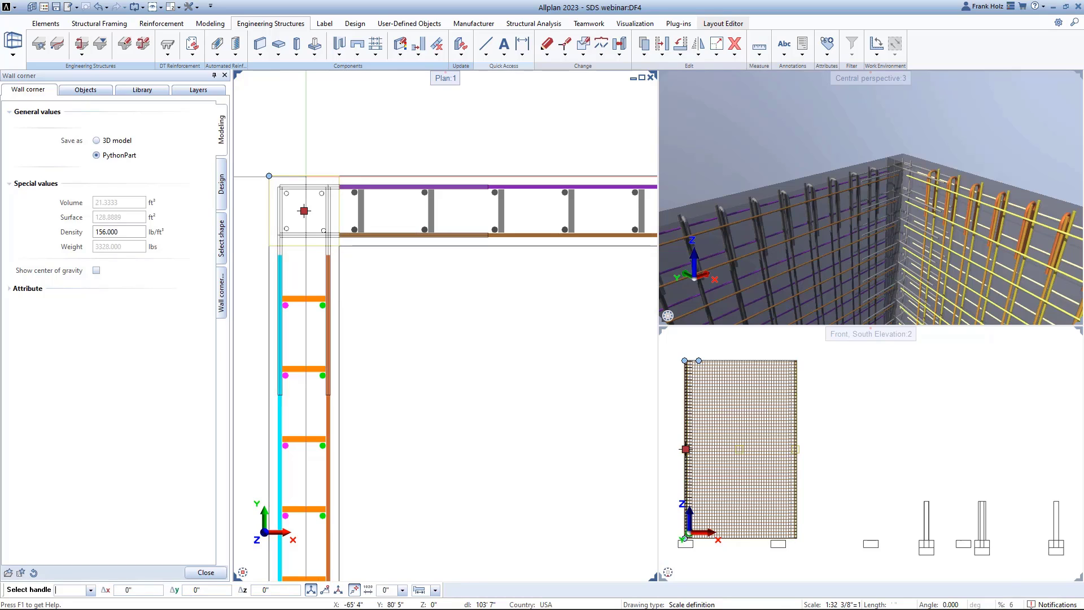
key(Escape)
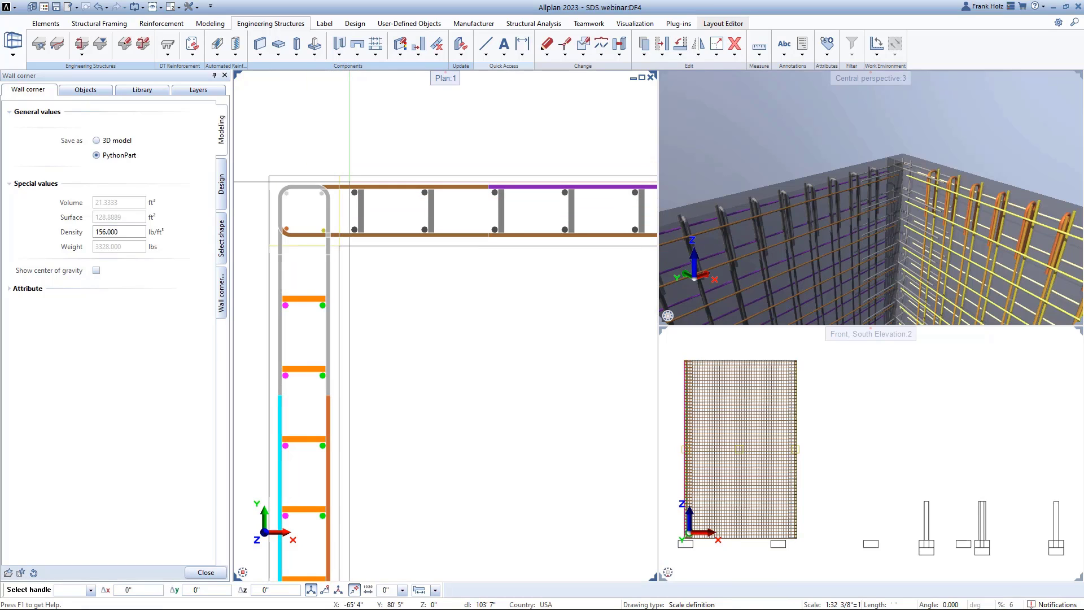
- Rearrange the reinforcement marks from 1 to 99999, including identical shapes, meshes and rebars
scroll(899, 121, down, 5)
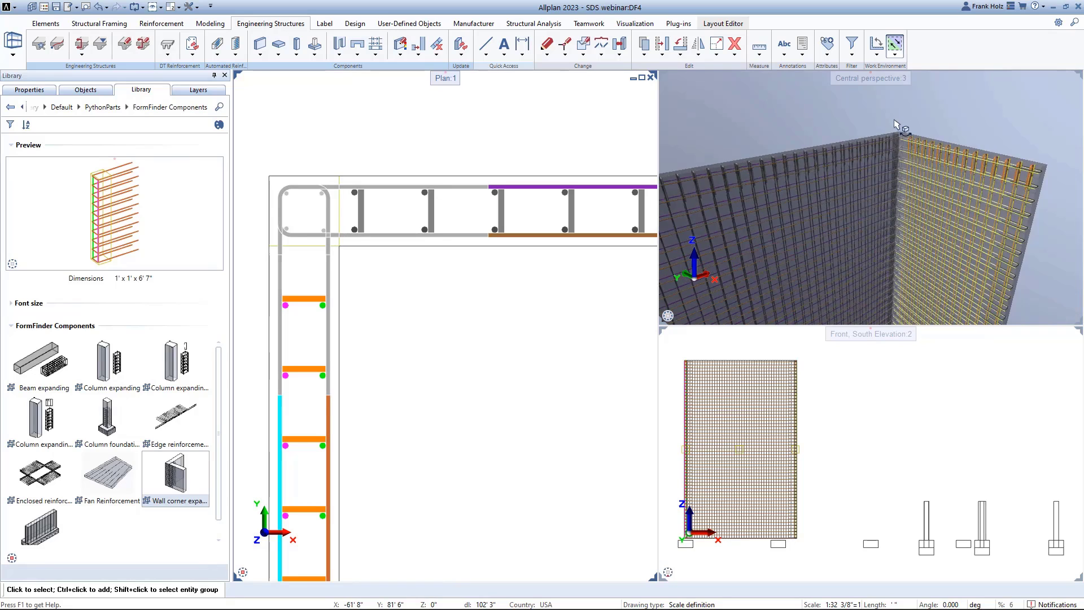
mouse_move(836, 174)
mouse_down()
mouse_move(667, 188)
mouse_move(821, 165)
mouse_move(851, 171)
mouse_up()
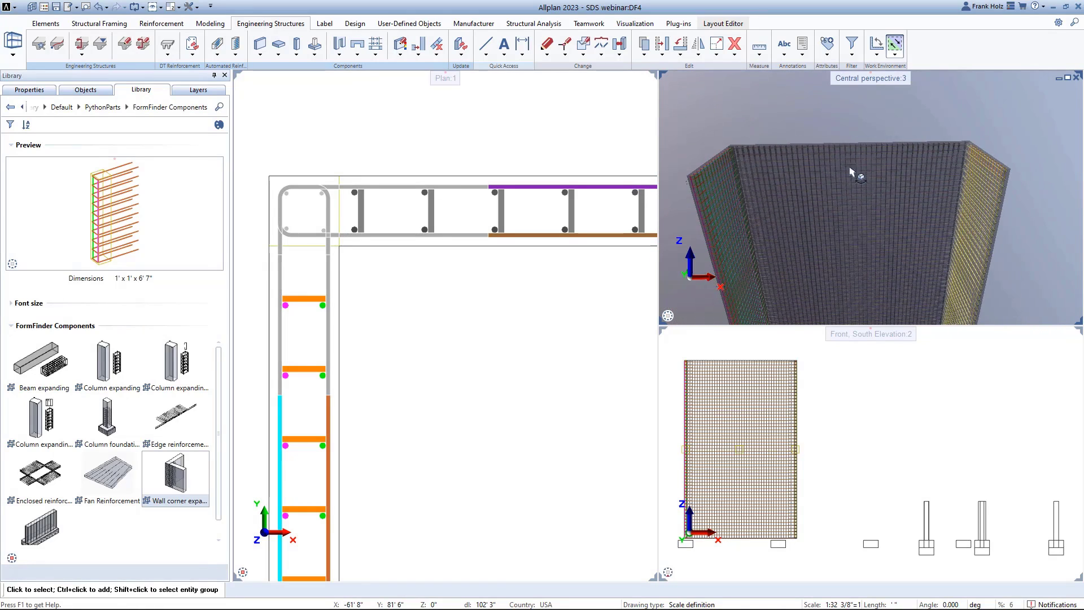
click(154, 26)
click(215, 54)
click(237, 79)
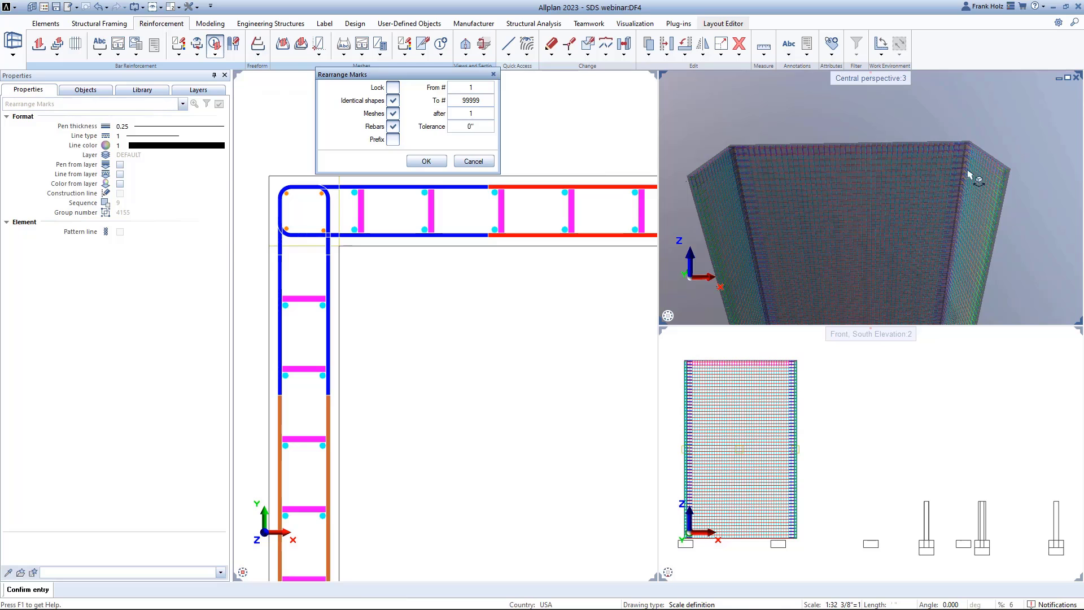
scroll(969, 175, up, 5)
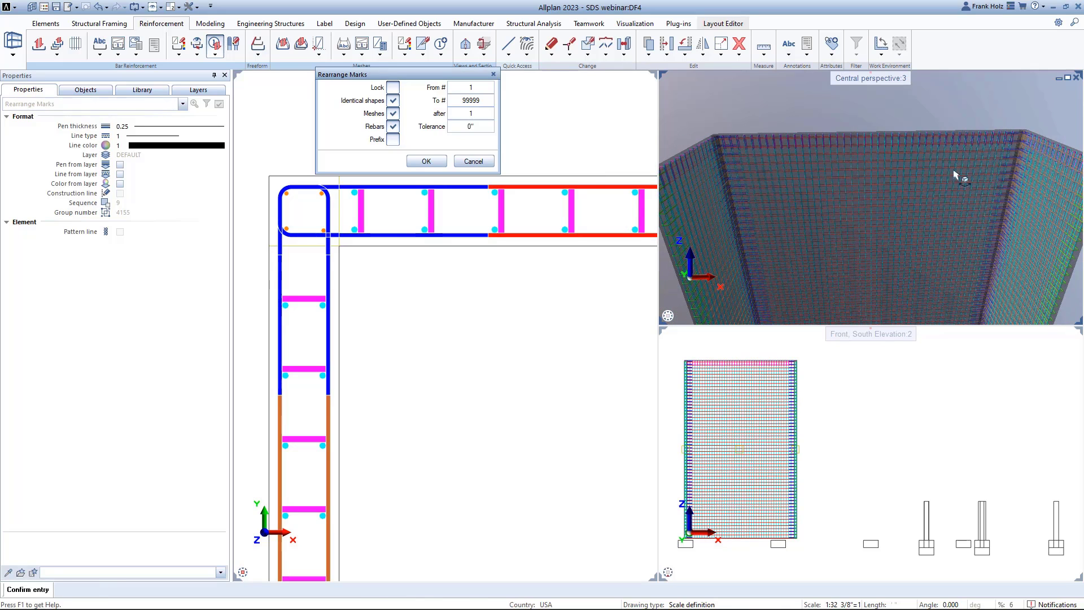
key(Escape)
- Place an associative reinforcing bar legend using the default list 43 Bar schedule - bend.shapes - ACI beside the U-shaped walls in plan
scroll(486, 243, down, 2)
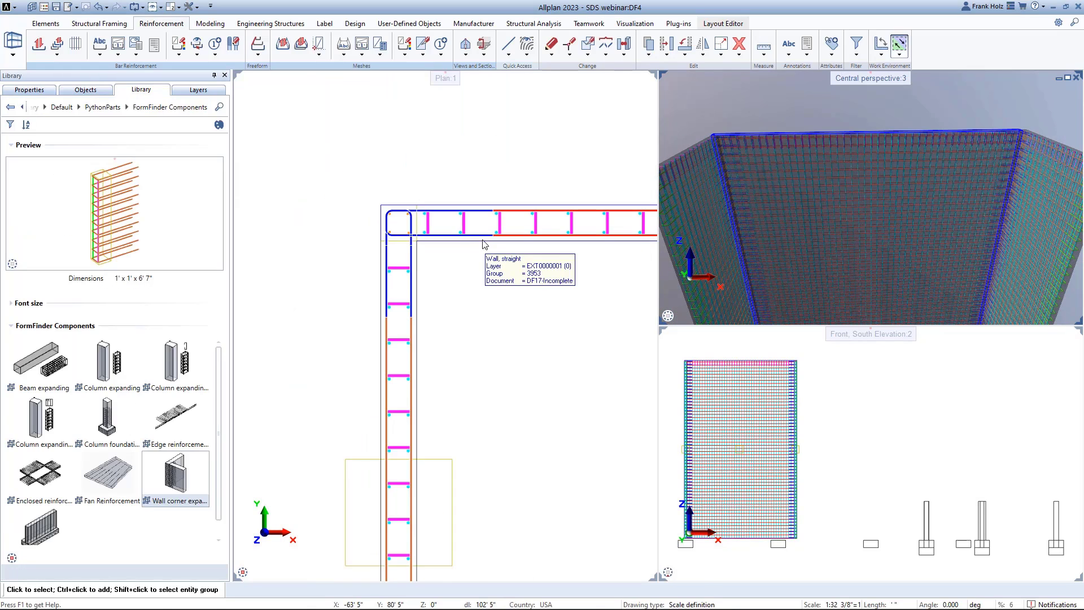
scroll(452, 158, down, 2)
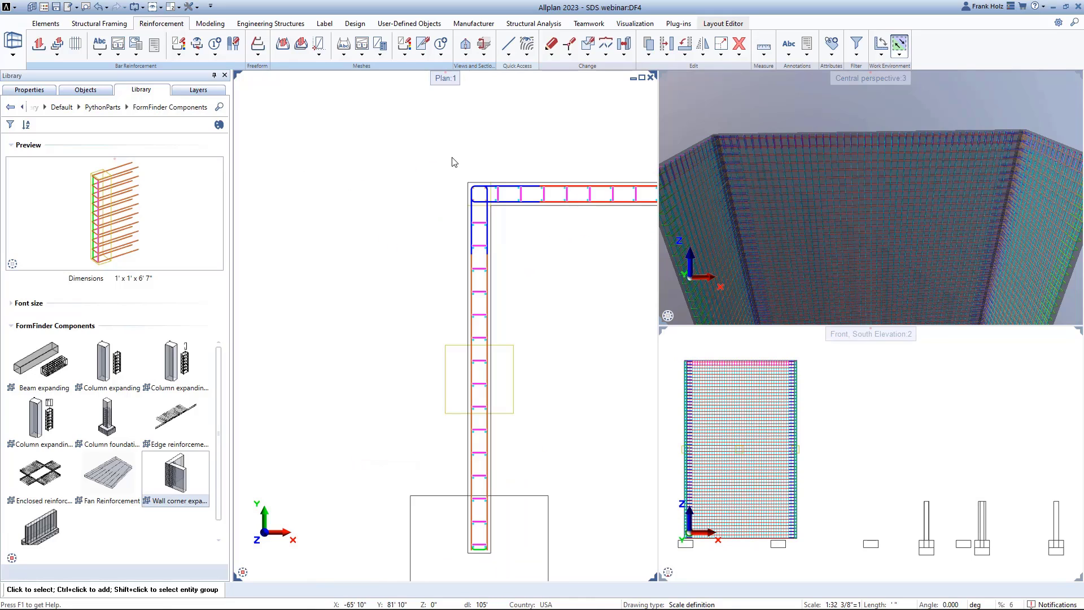
click(136, 56)
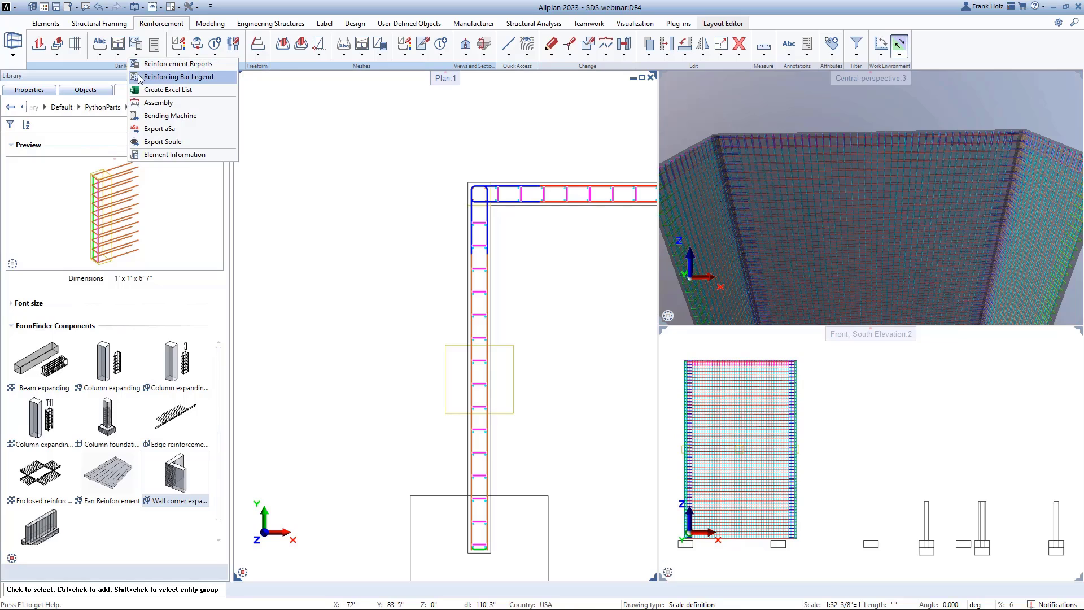
click(141, 77)
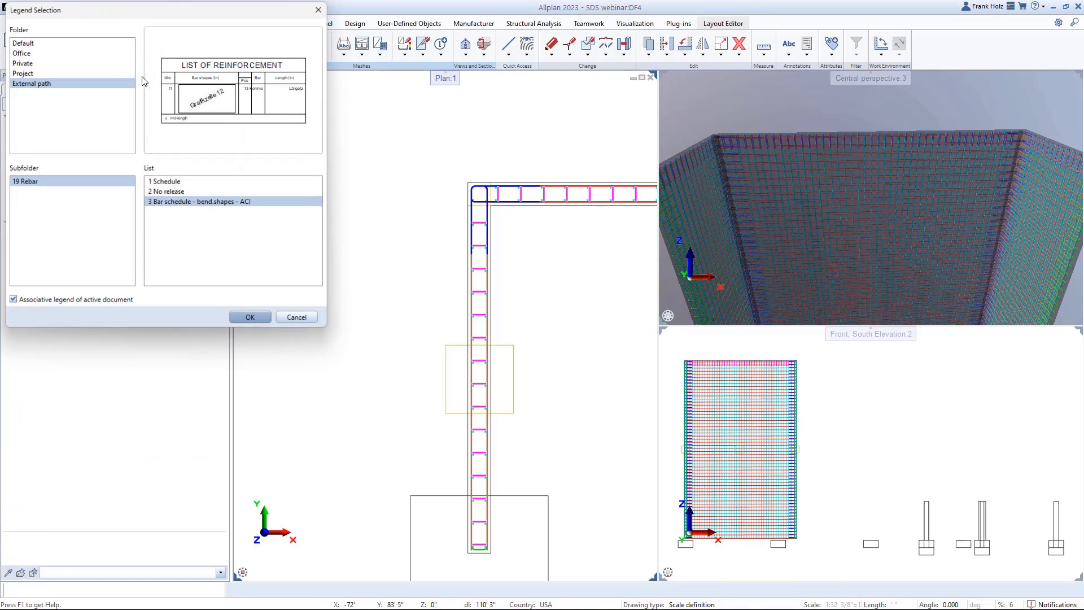
click(23, 43)
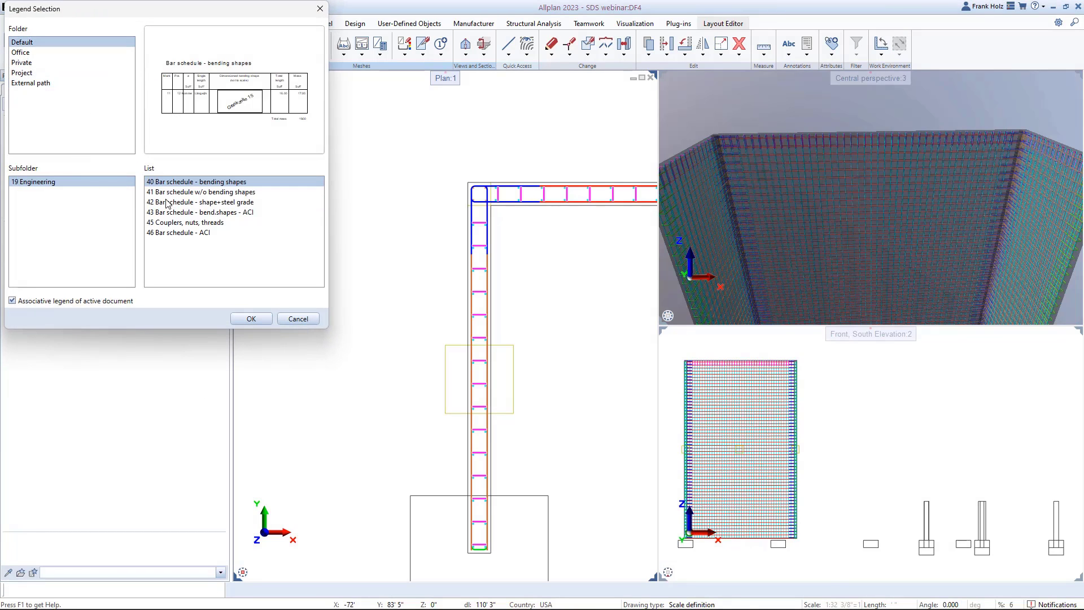
click(176, 213)
click(251, 319)
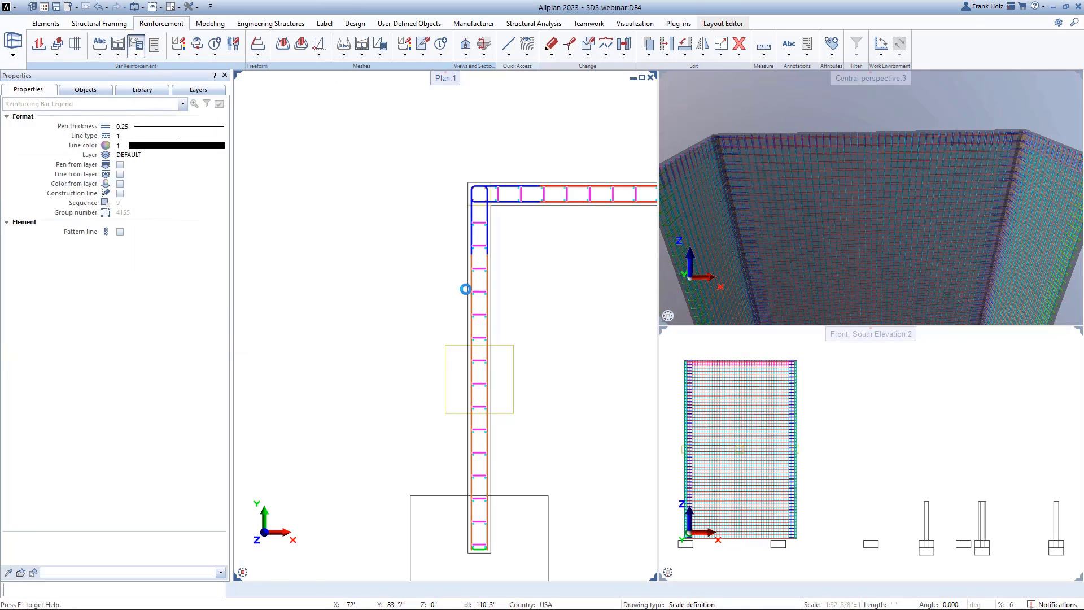
scroll(541, 260, down, 3)
scroll(418, 333, down, 3)
middle_drag(332, 377, 360, 366)
click(340, 395)
scroll(421, 308, up, 2)
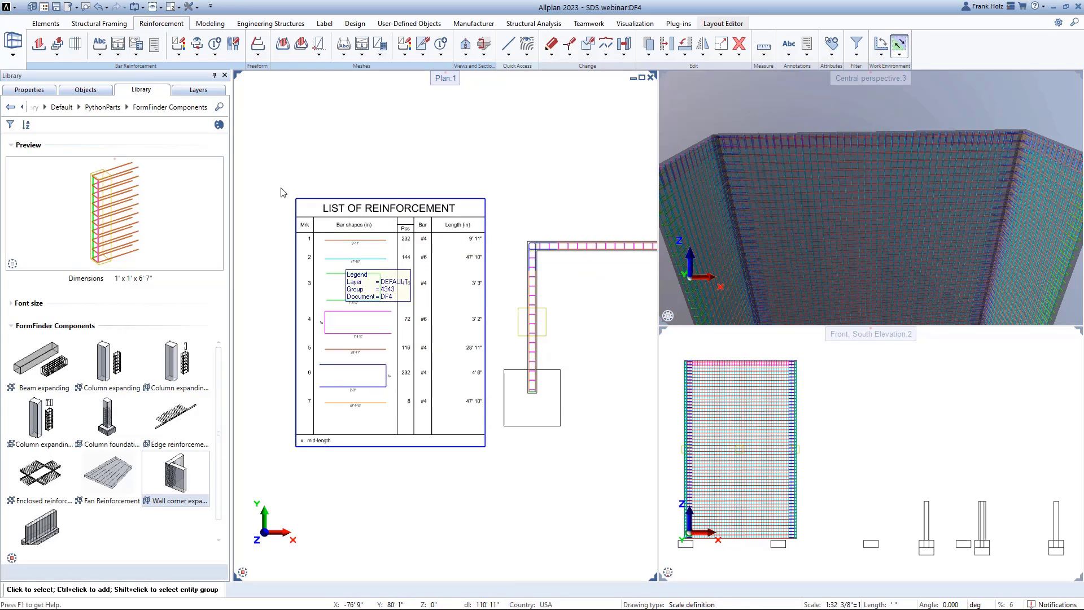
- Place a second reinforcing bar legend using 46 Bar schedule - ACI to the left of the list of reinforcement in plan
middle_drag(286, 196, 334, 194)
key(Return)
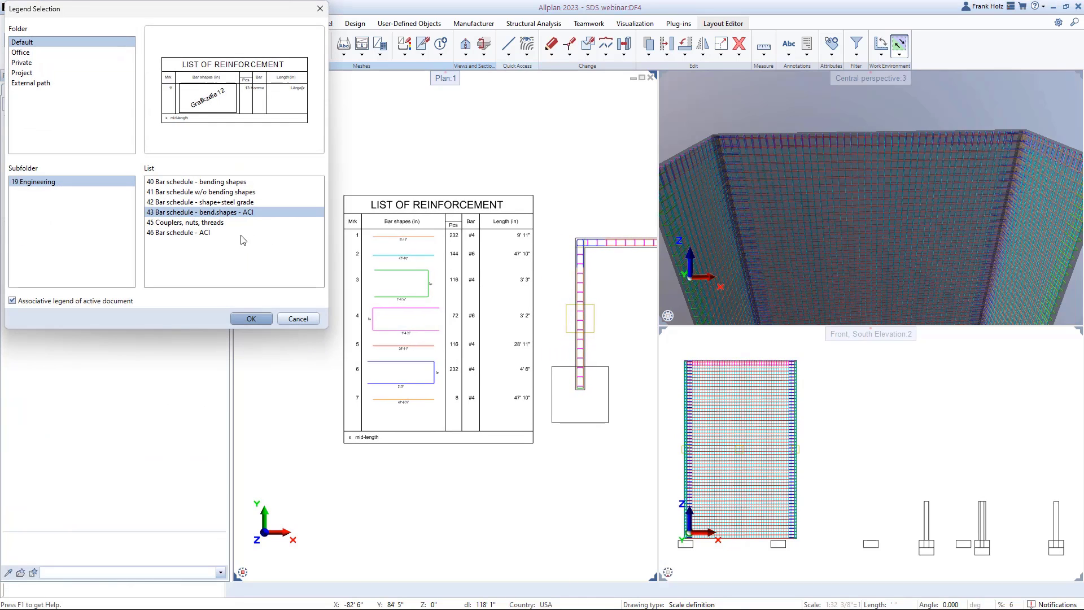
click(211, 232)
click(251, 320)
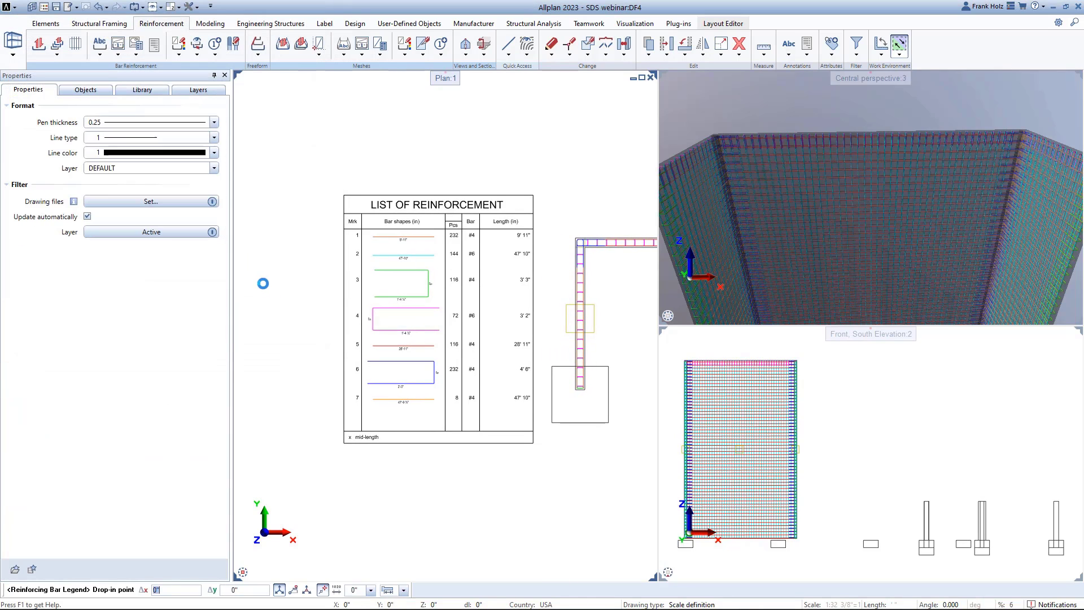
scroll(362, 283, down, 3)
middle_drag(347, 284, 449, 282)
click(315, 304)
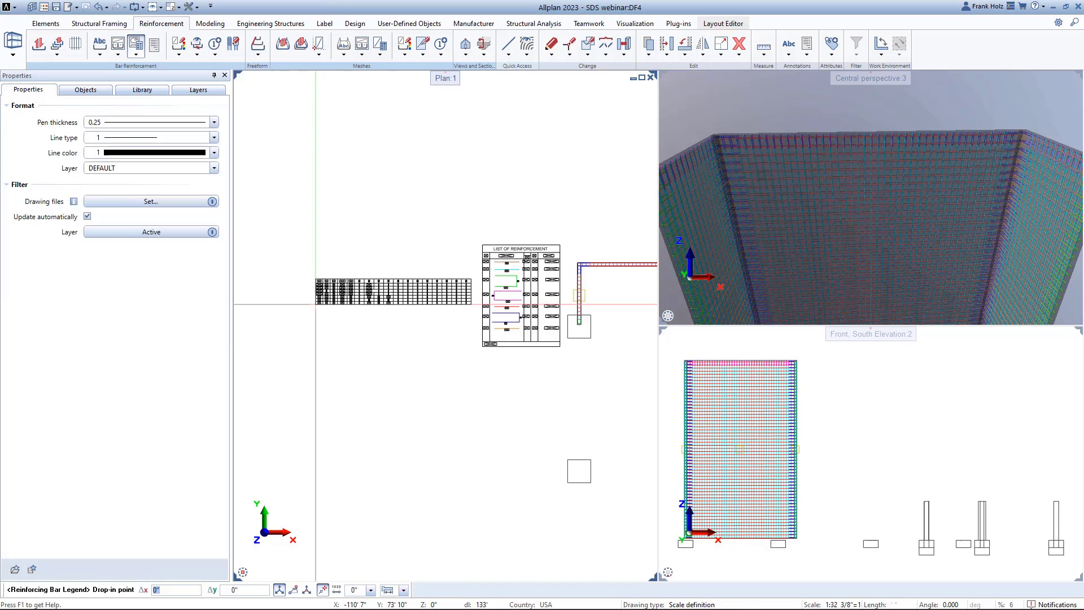
key(Escape)
scroll(524, 297, up, 2)
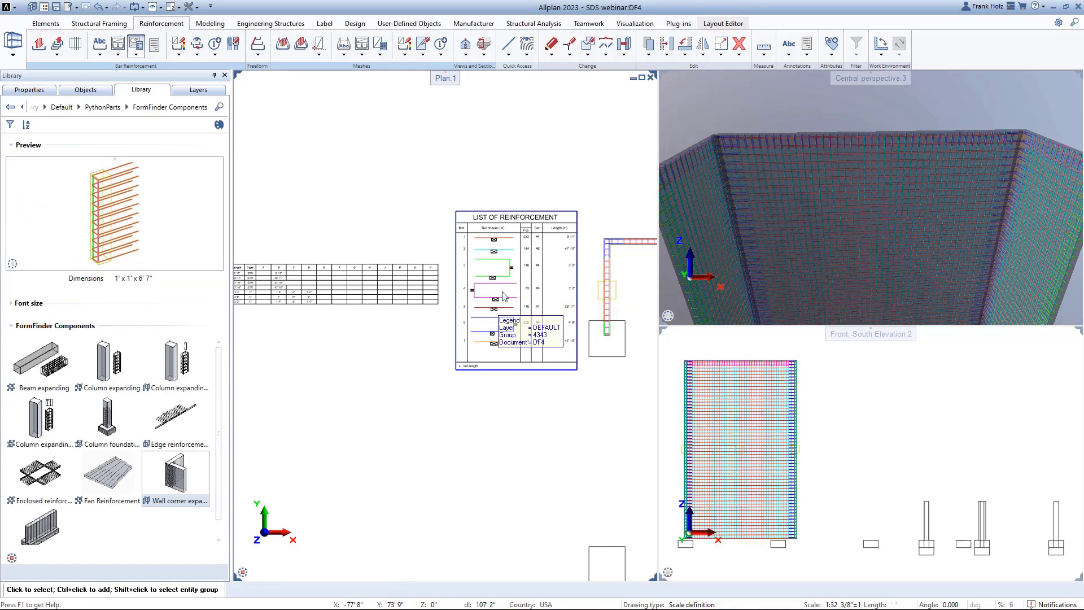
scroll(497, 292, up, 2)
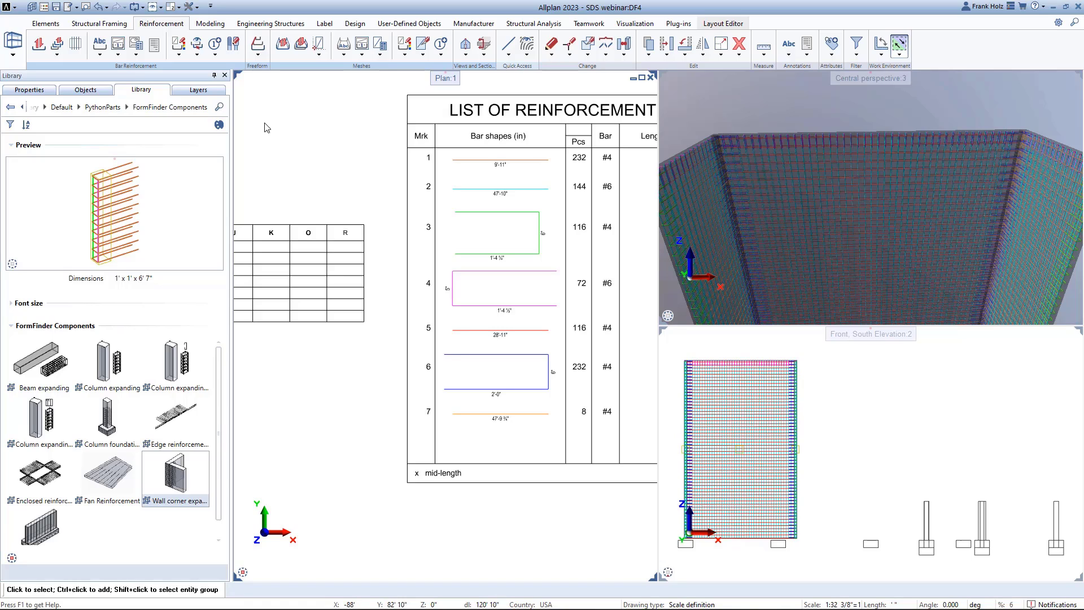
- Load the saved view Columns in the central perspective viewport
scroll(254, 120, down, 6)
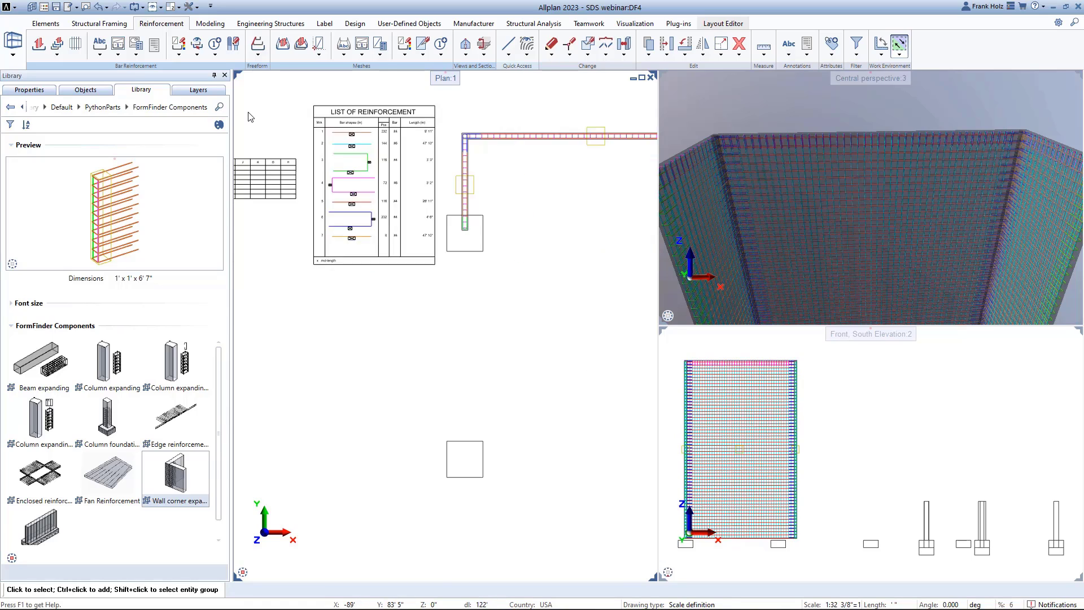
scroll(248, 113, down, 1)
scroll(254, 128, down, 2)
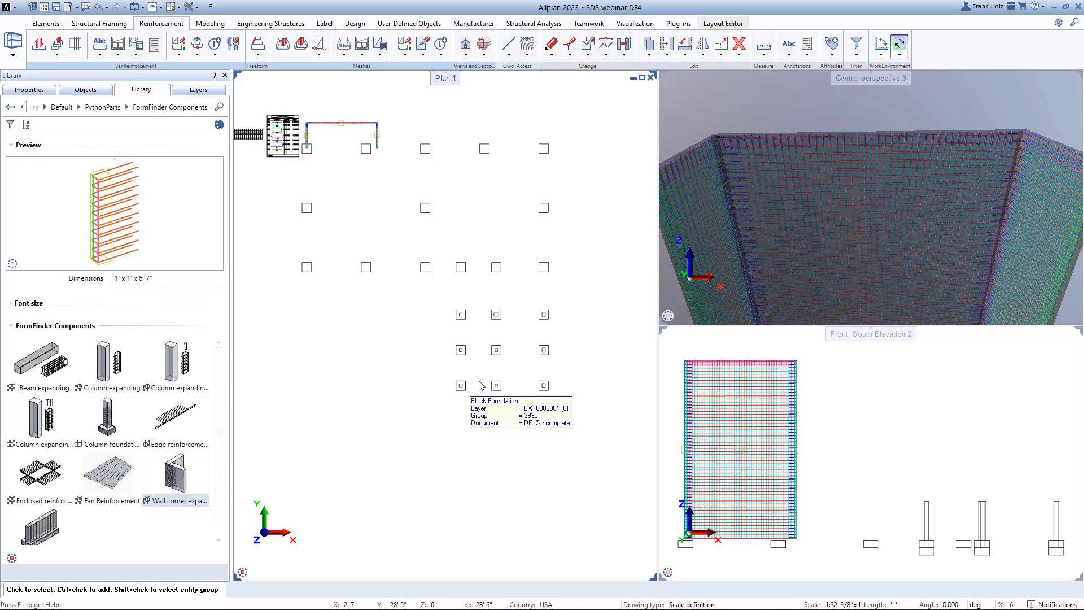
scroll(514, 369, up, 2)
scroll(519, 375, up, 2)
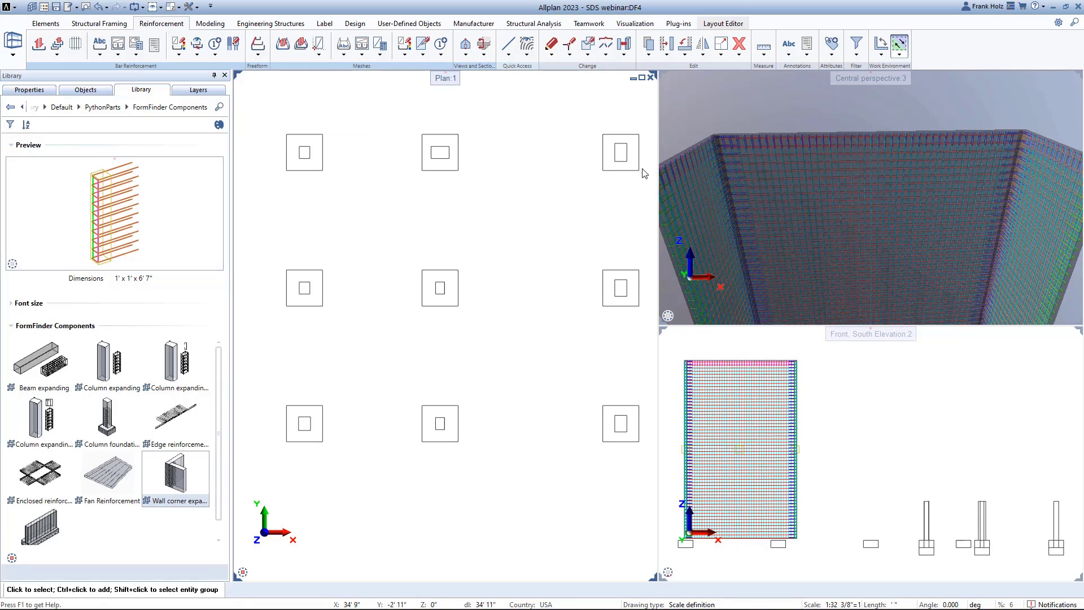
middle_click(721, 121)
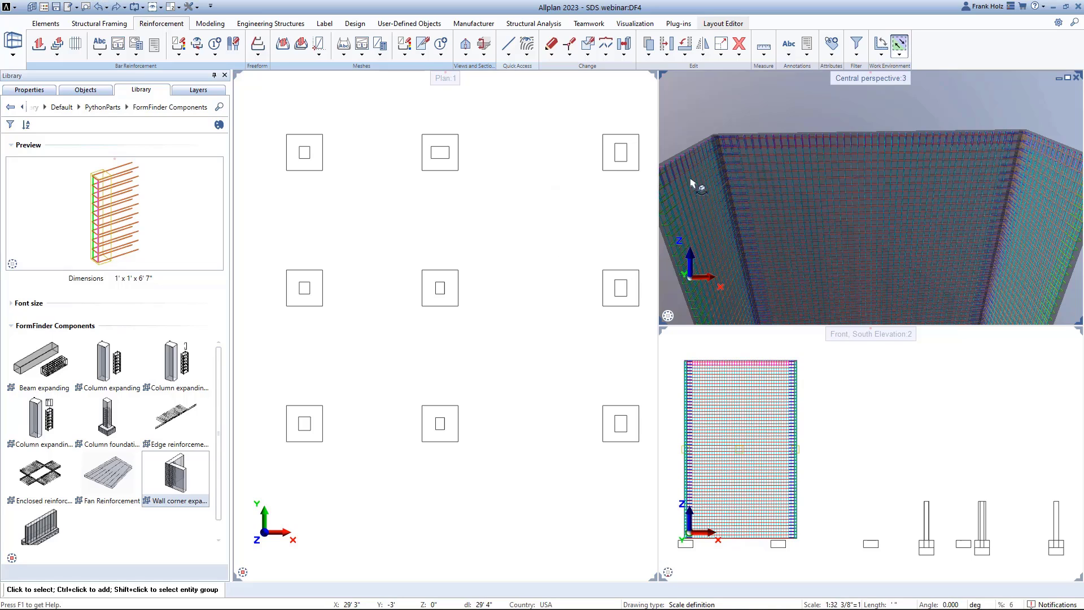
key(KP_Divide)
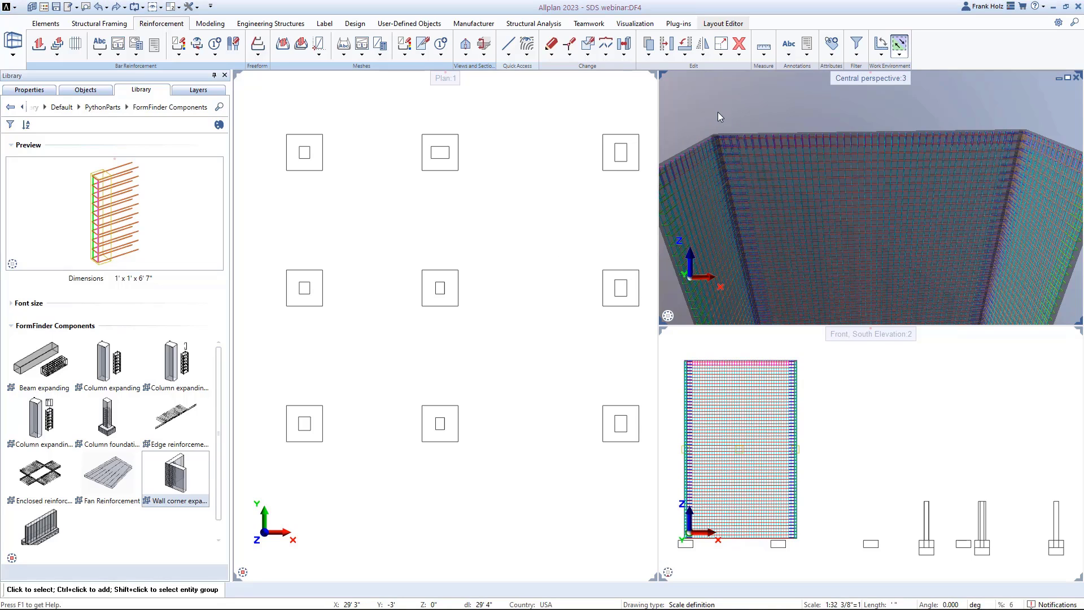
double_click(484, 269)
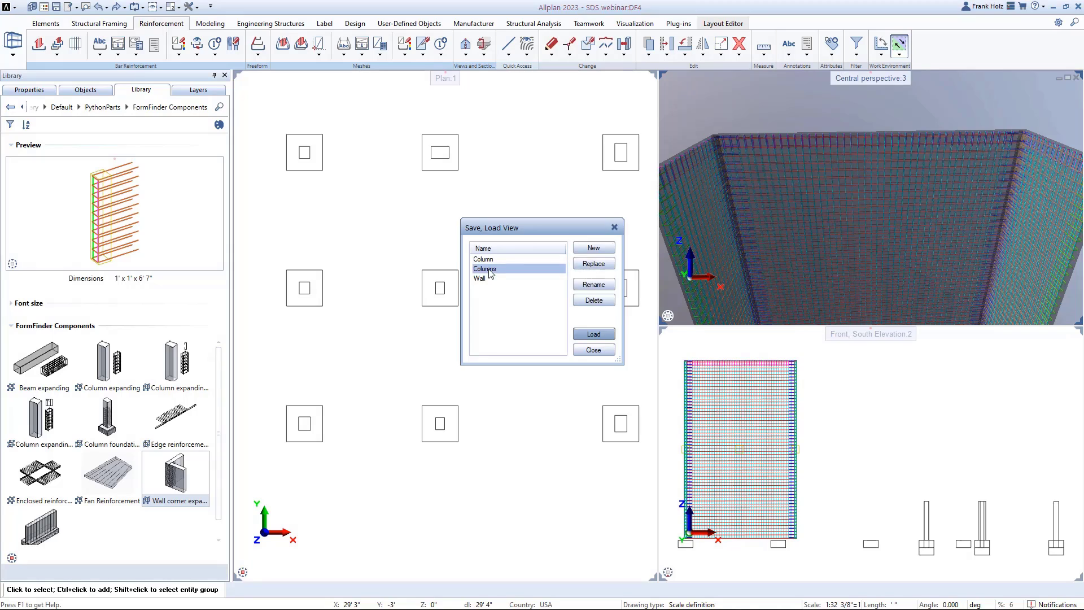
- Start Automated Column Reinforcement and select the column in the lower-left corner of the column grid in plan
scroll(587, 364, down, 1)
scroll(586, 363, down, 5)
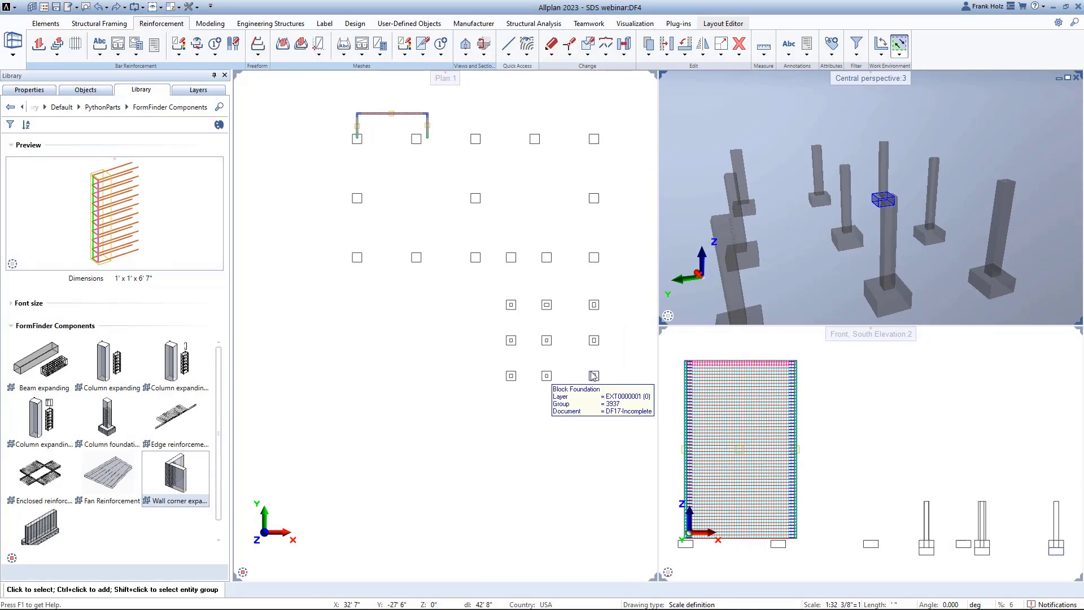
scroll(579, 372, up, 4)
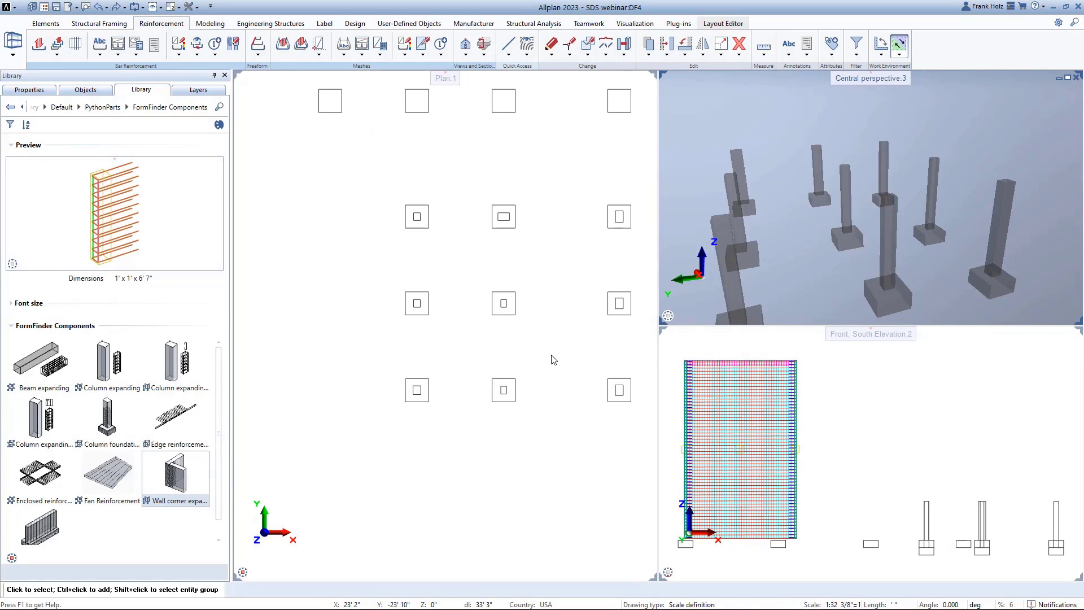
middle_drag(920, 260, 872, 237)
scroll(955, 263, up, 2)
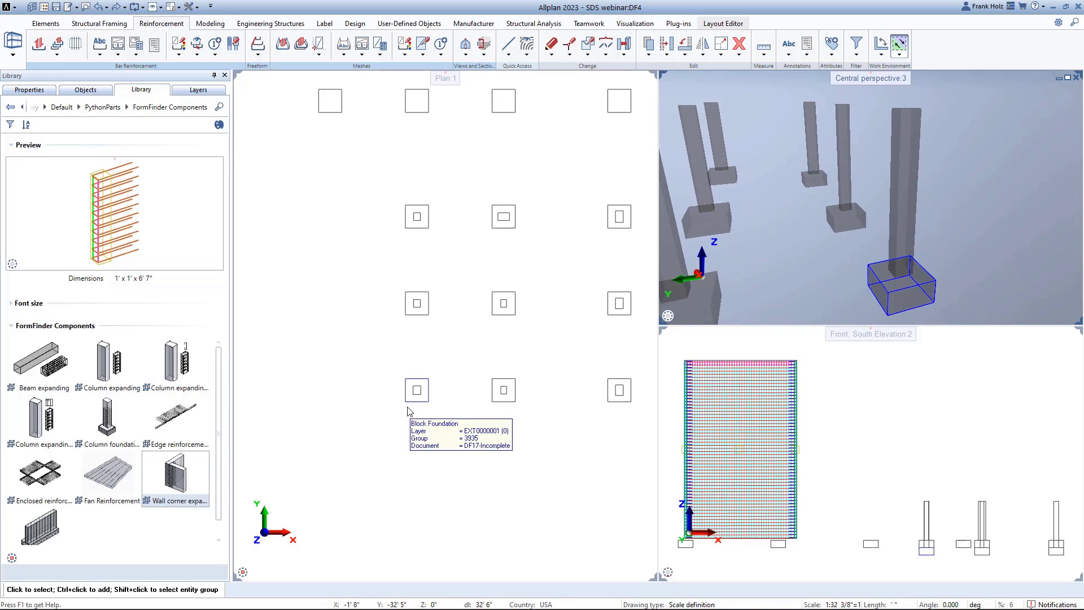
scroll(416, 413, up, 2)
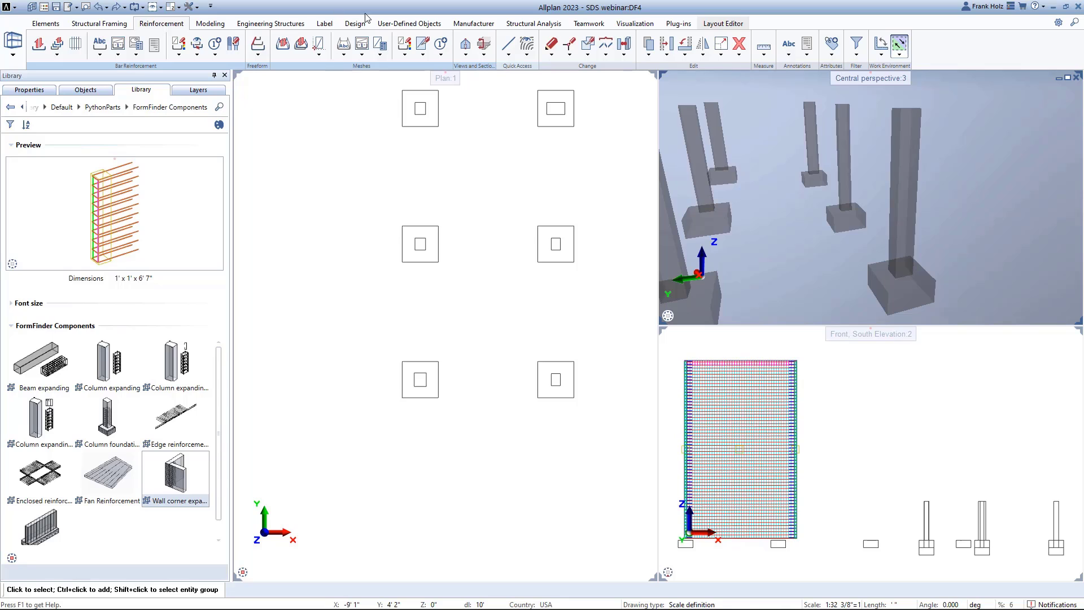
click(270, 23)
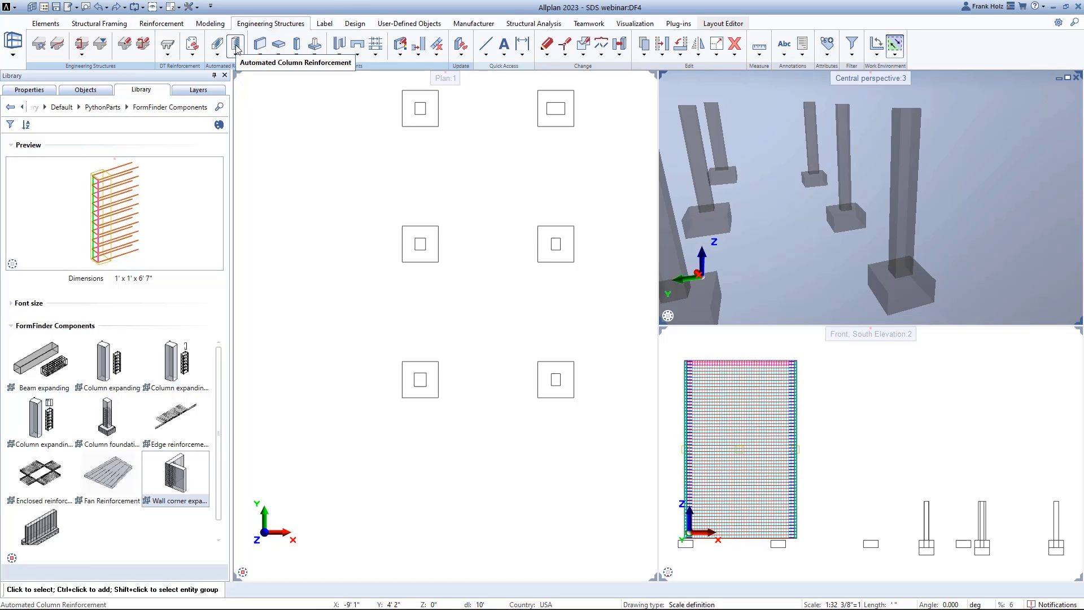
click(236, 49)
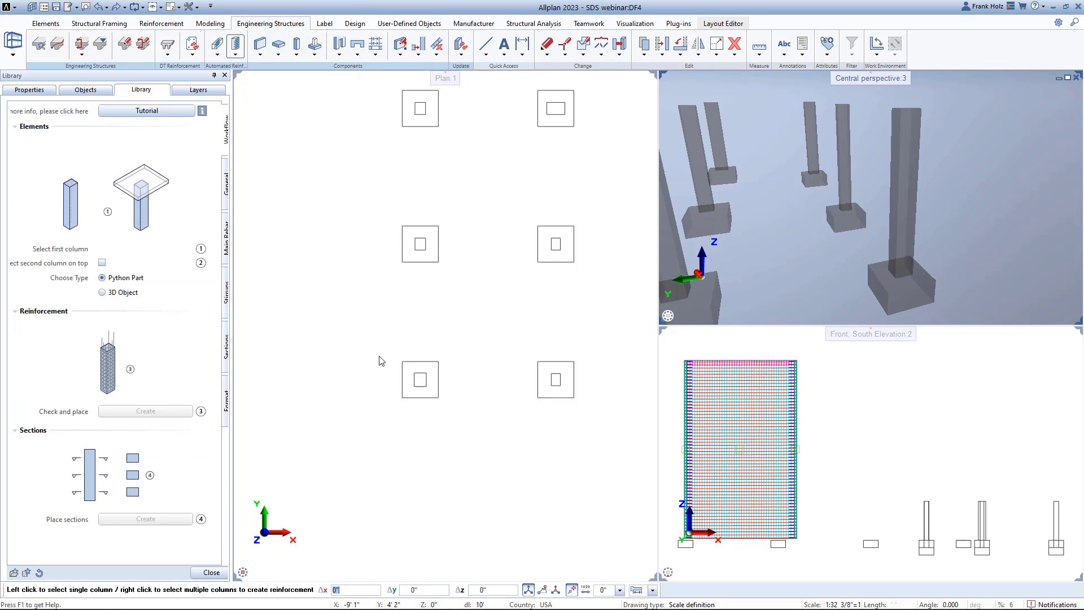
scroll(418, 384, up, 3)
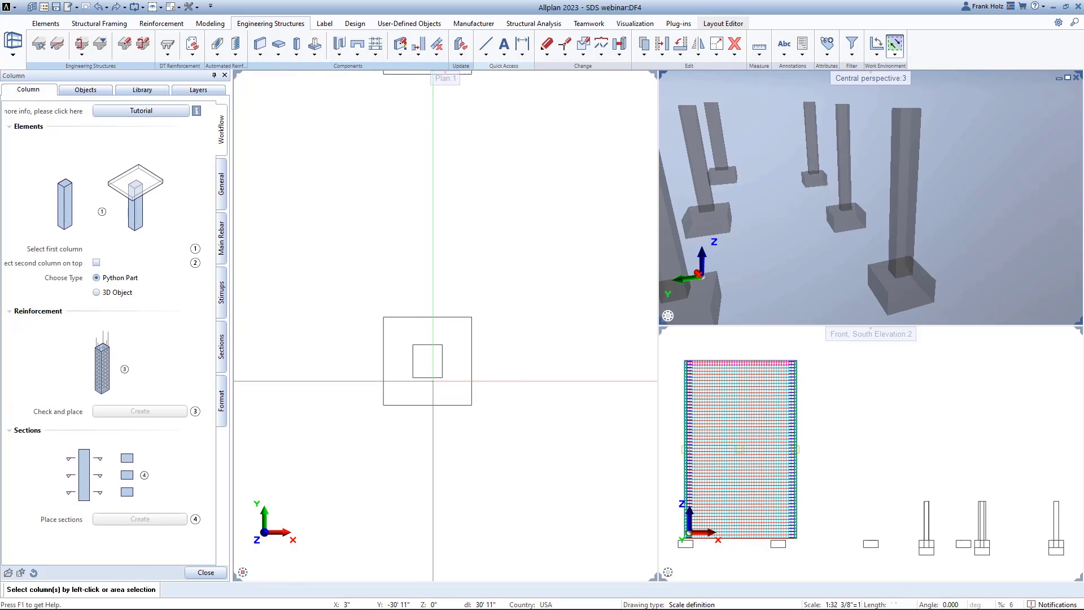
click(433, 379)
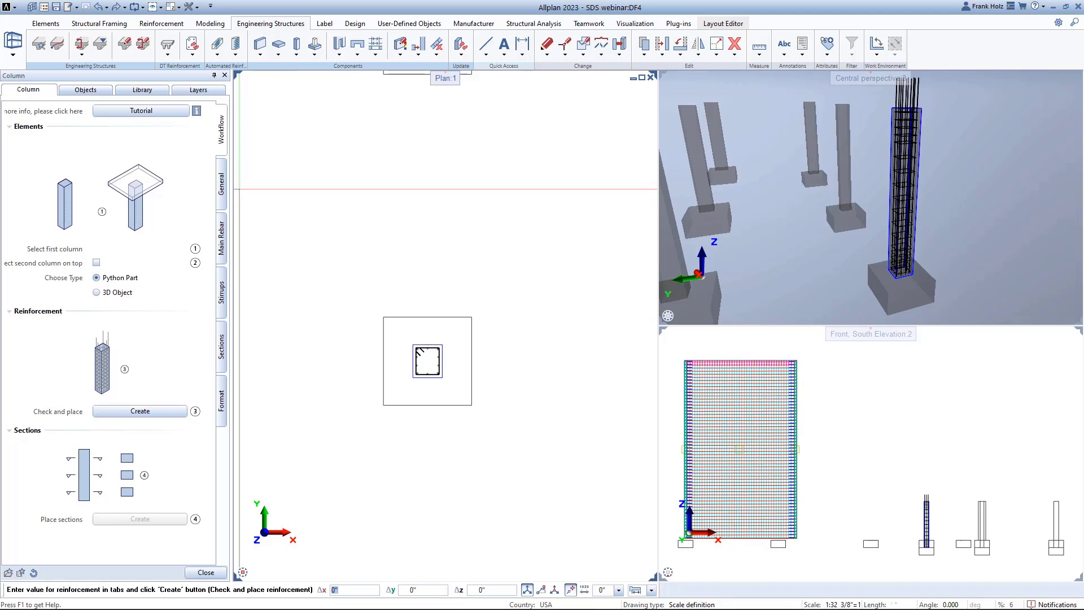
- Review the general, main rebar and stirrup settings, and create the selected column's reinforcement as a Python Part
drag(88, 268, 104, 267)
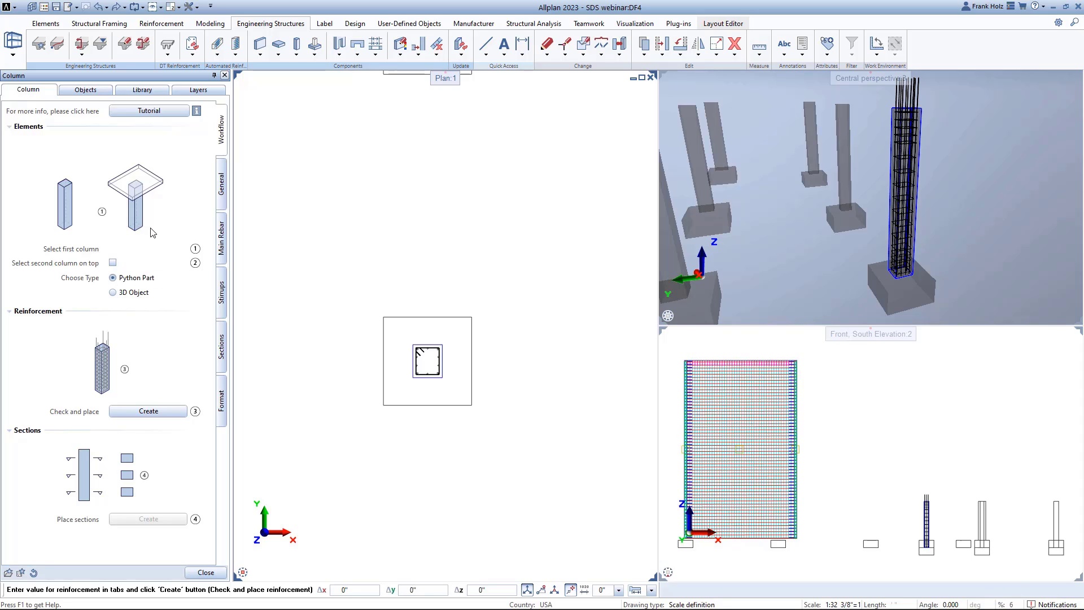
click(223, 184)
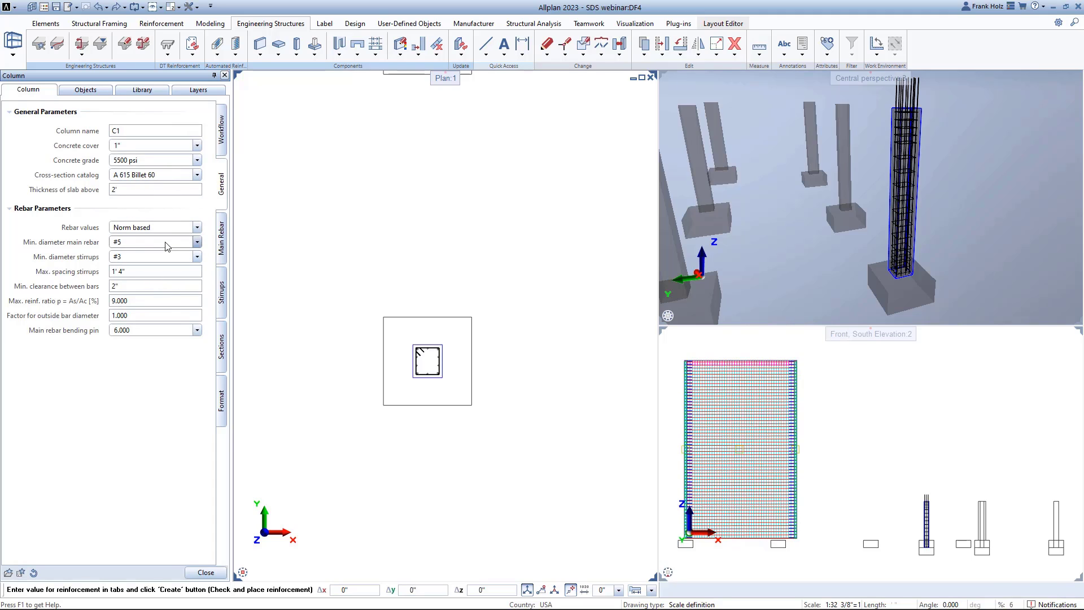
click(221, 241)
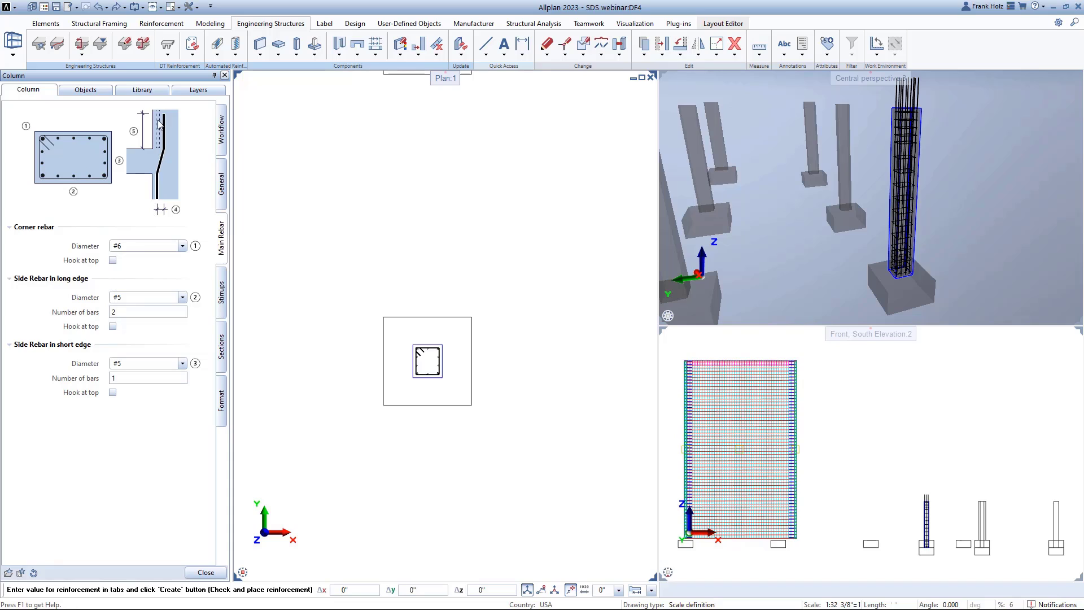
click(221, 296)
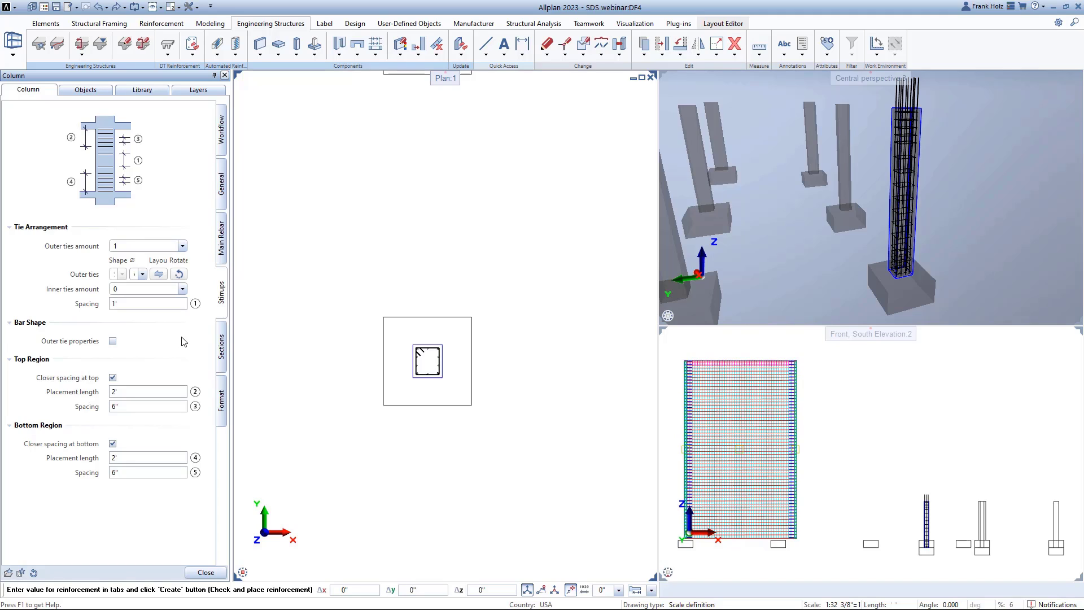
click(221, 154)
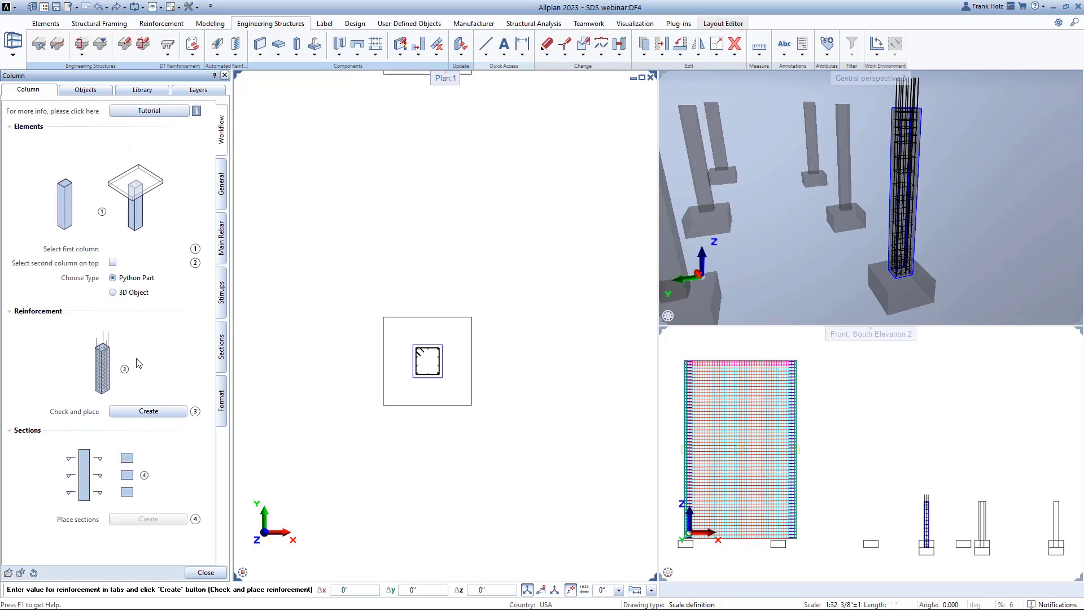
click(145, 416)
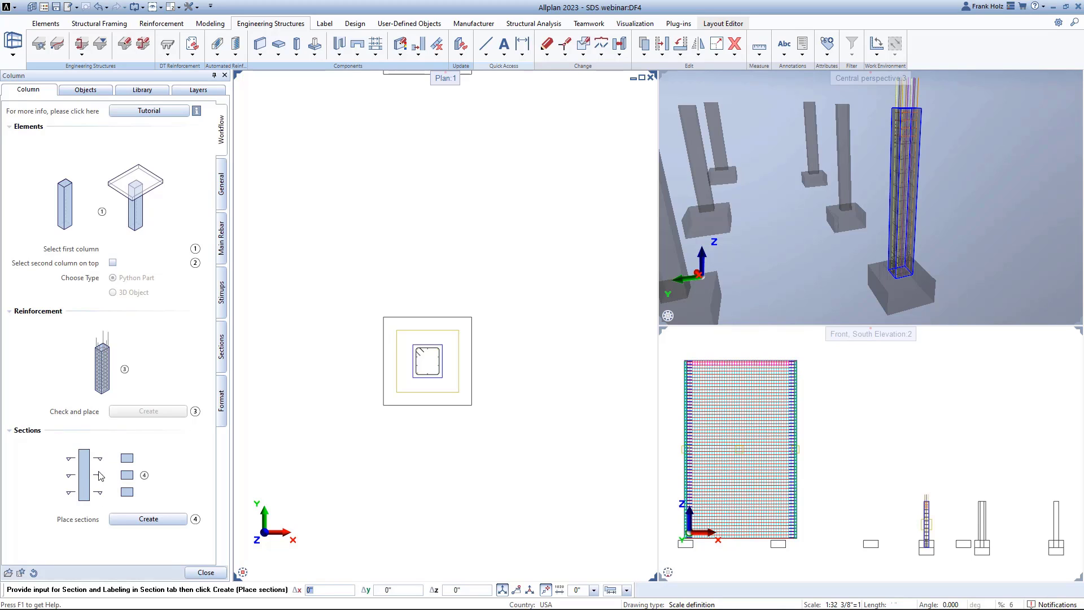
- Create the column's labelled elevation and horizontal cross sections at scale 1:25, and place them to the left of the column in plan
click(221, 355)
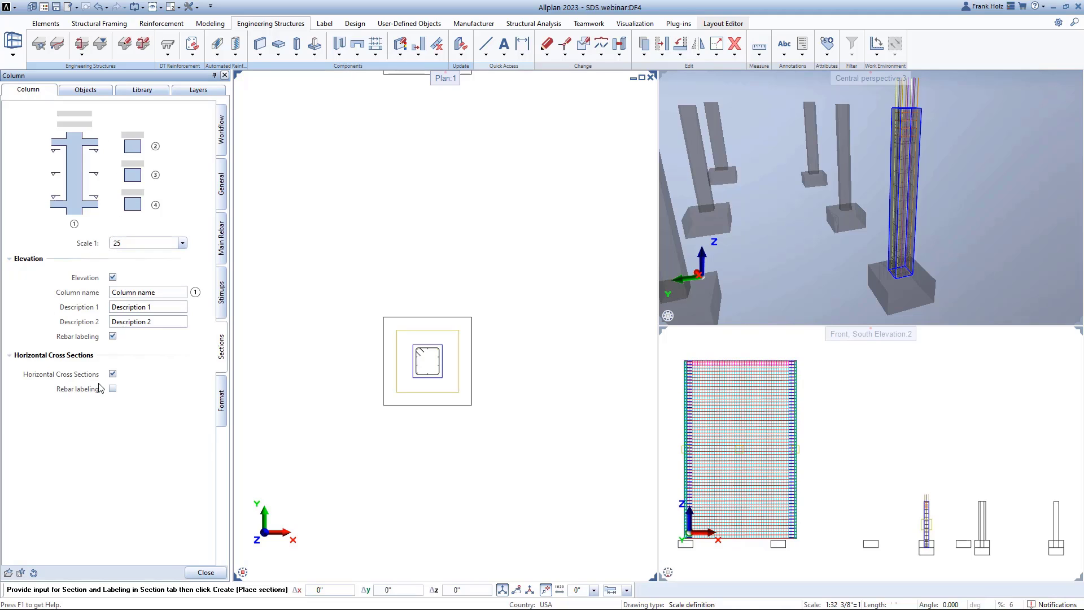
click(222, 131)
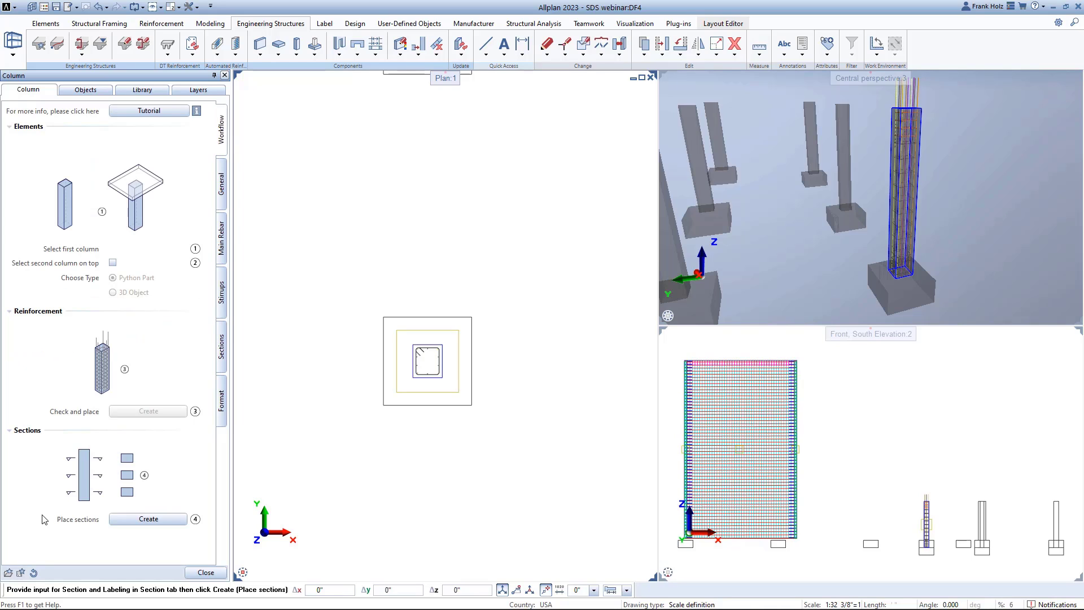
click(159, 520)
scroll(538, 338, down, 3)
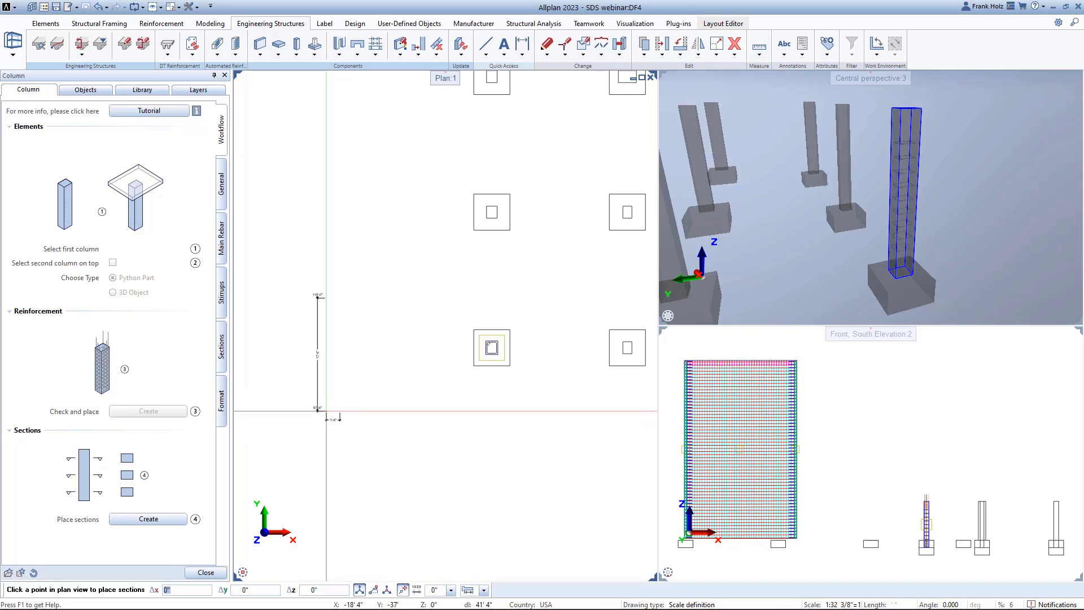
click(325, 411)
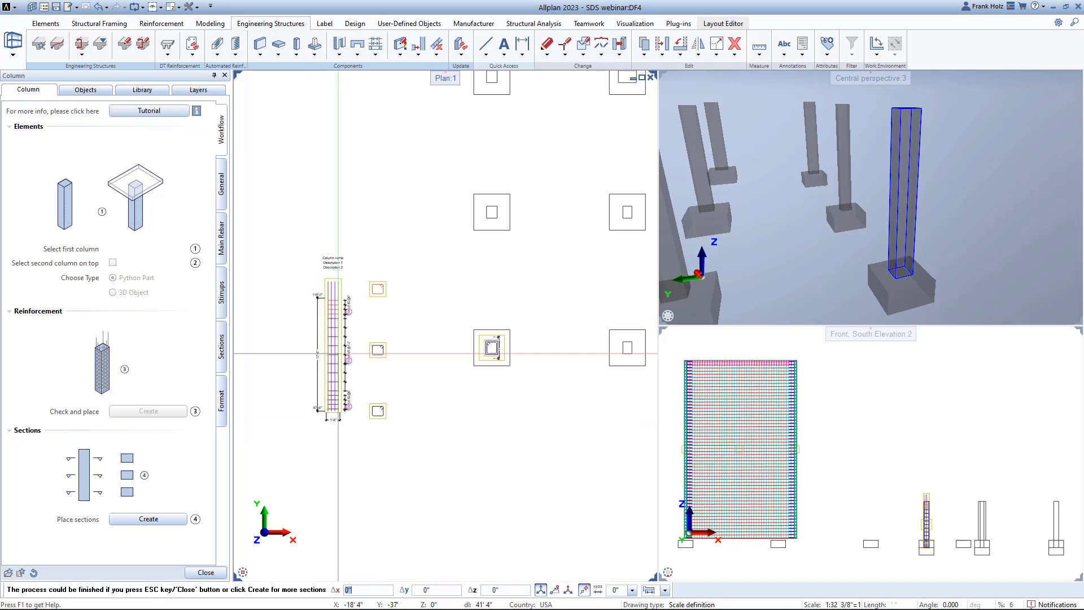
scroll(344, 359, up, 5)
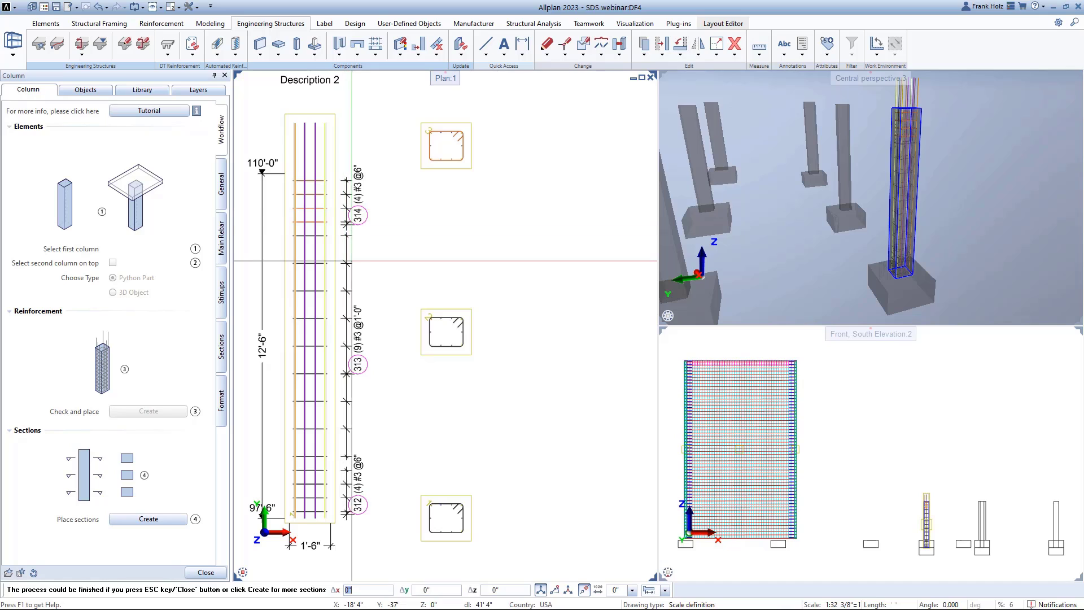
middle_drag(399, 250, 417, 205)
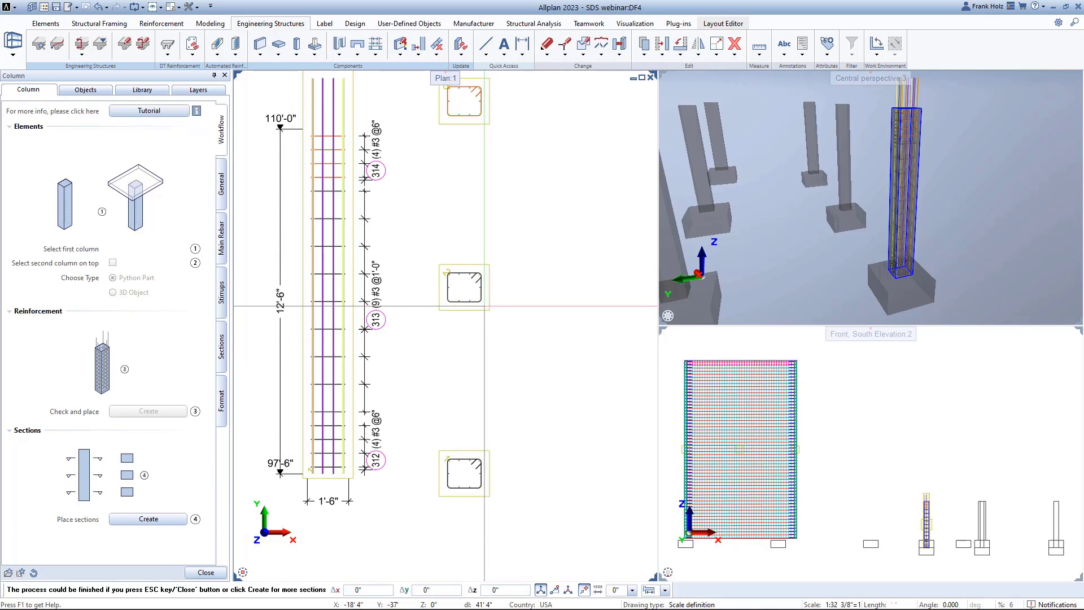
scroll(484, 307, up, 2)
key(Escape)
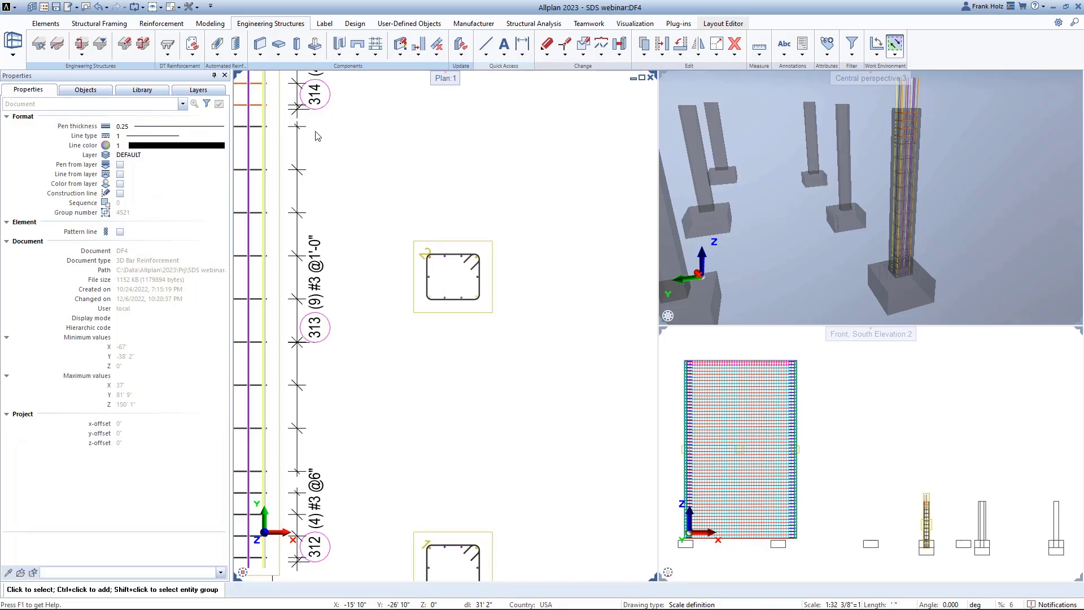
- Rearrange the reinforcement marks with identical shapes, meshes and rebars included
key(ctrl+r)
click(409, 157)
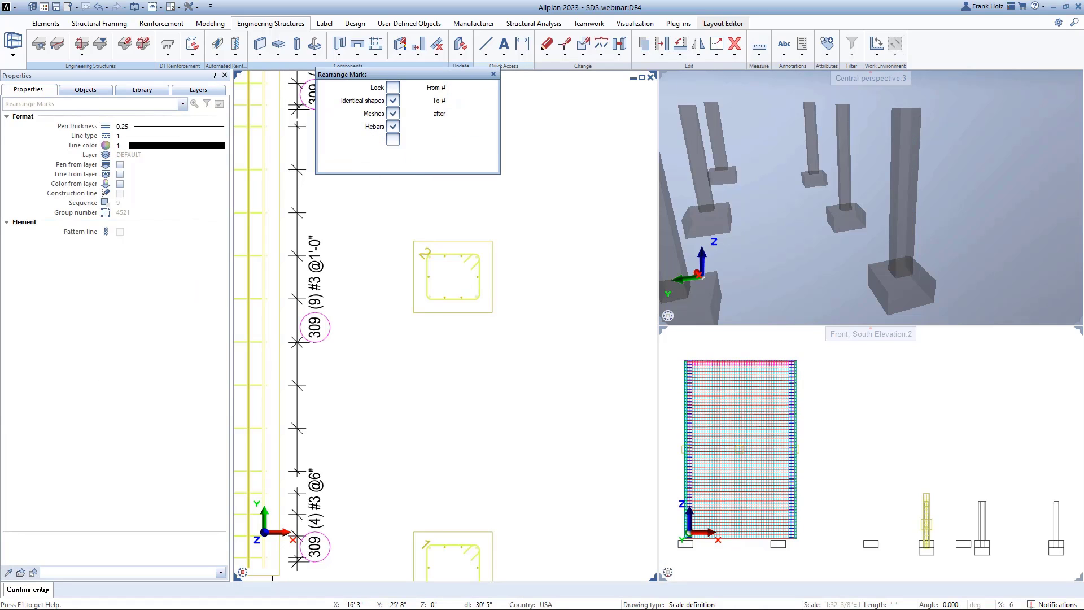
- Label the four inner #5 bars in the middle cross section with a fan label below it, showing number of pieces, diameter and length
scroll(468, 275, up, 2)
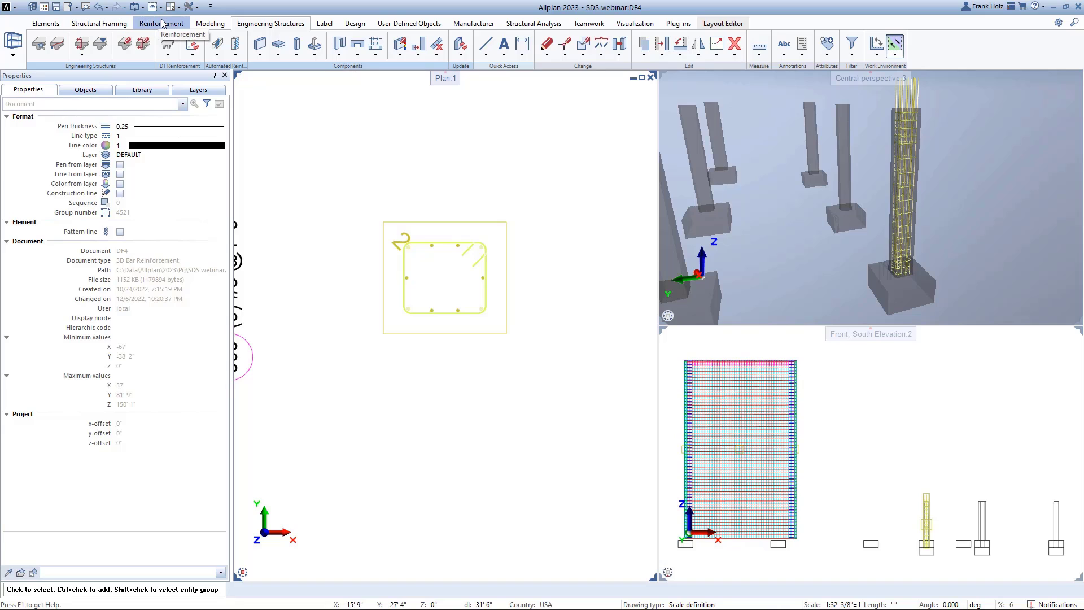
click(145, 23)
click(100, 54)
click(136, 77)
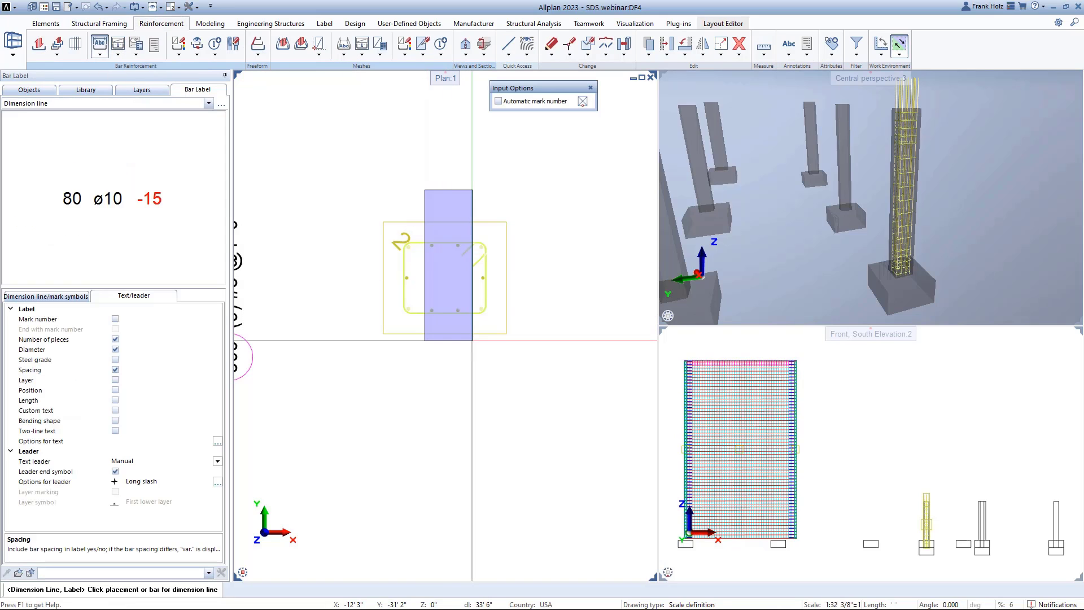
click(445, 245)
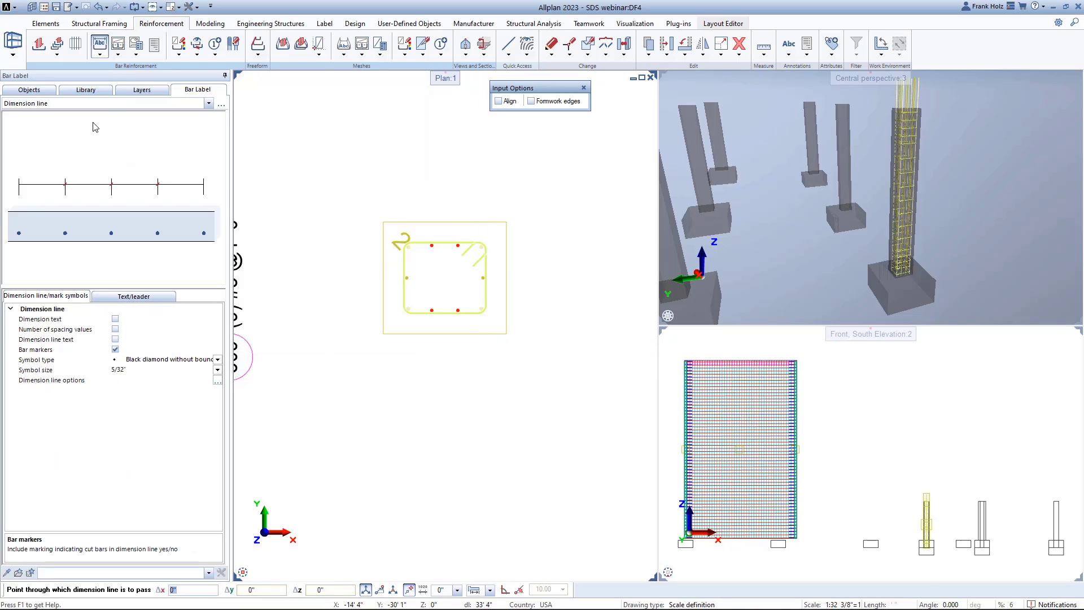
click(113, 105)
click(72, 122)
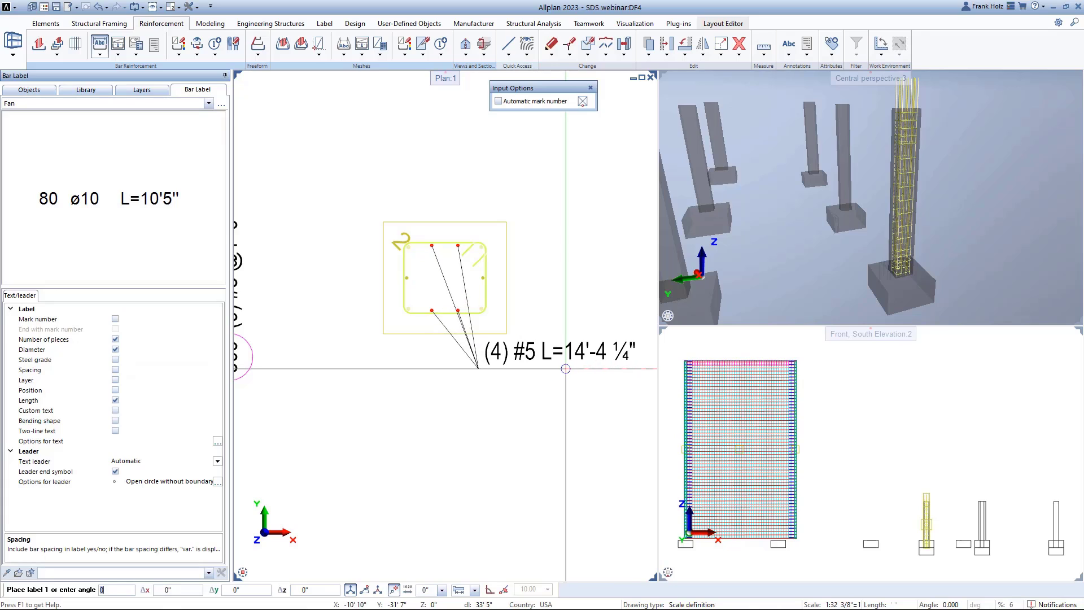
click(548, 395)
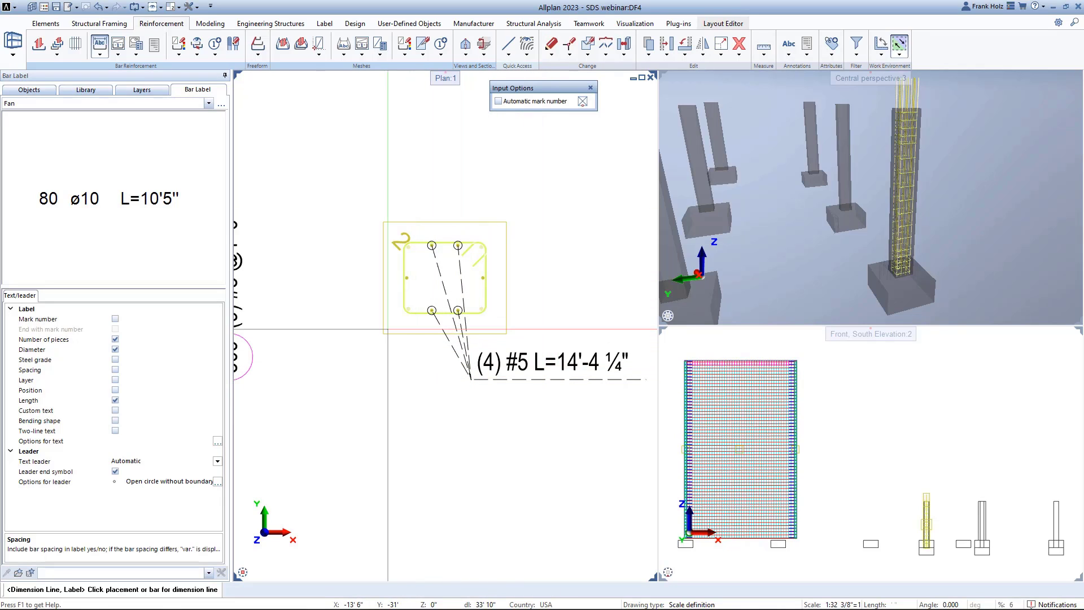
scroll(401, 260, down, 1)
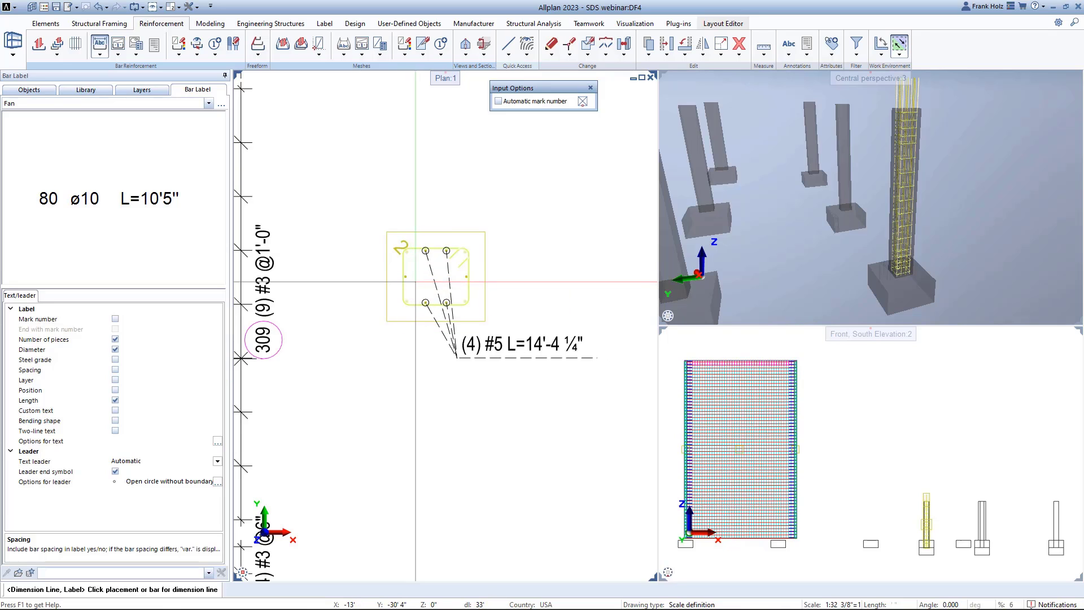
scroll(420, 281, down, 3)
key(Escape)
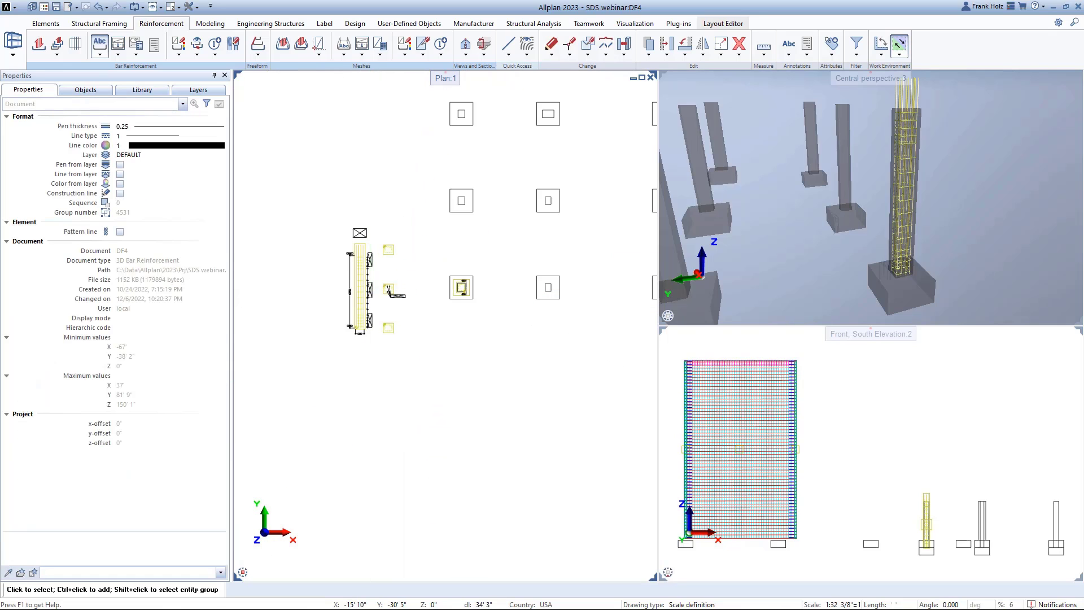
- Delete the automated reinforcement of the column in the lower-left corner of the column grid
scroll(462, 302, up, 3)
drag(453, 263, 433, 294)
key(Delete)
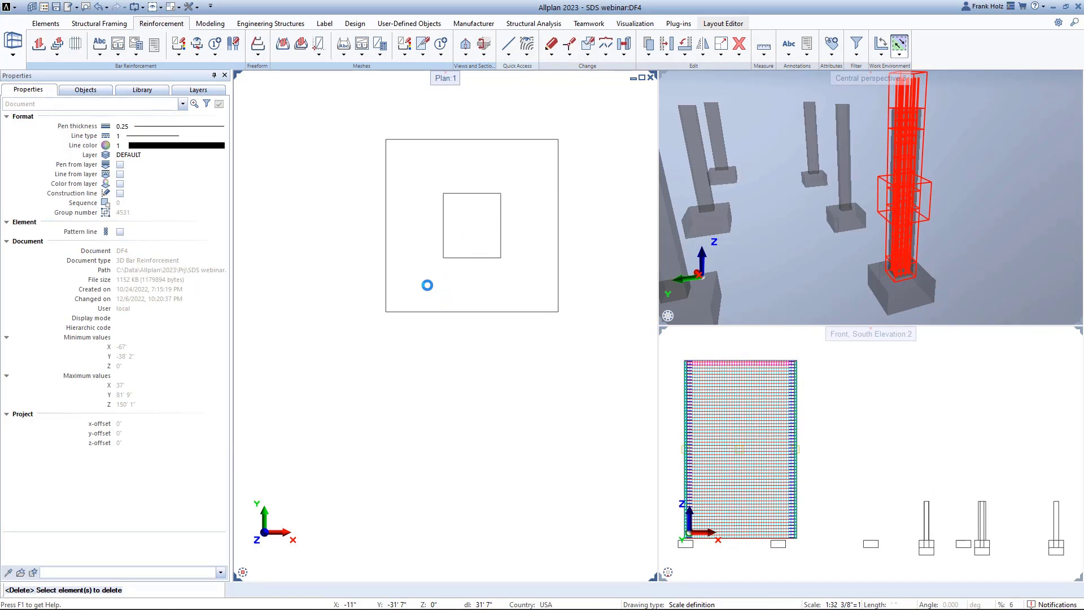
- Select all nine columns of the grid in plan for Automated Column Reinforcement and create their reinforcement as Python Parts
click(275, 24)
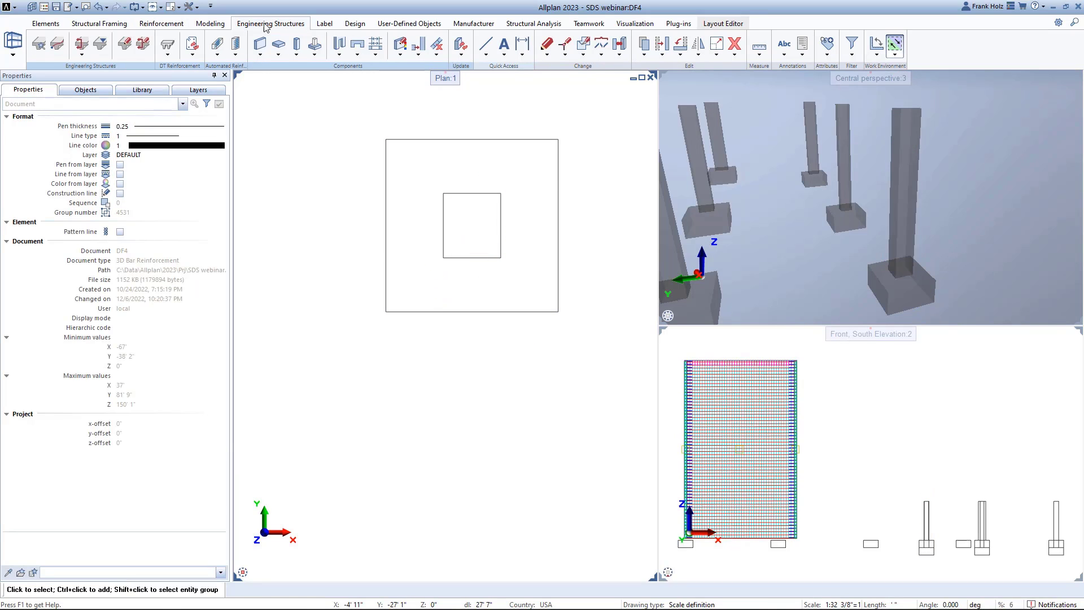
click(234, 50)
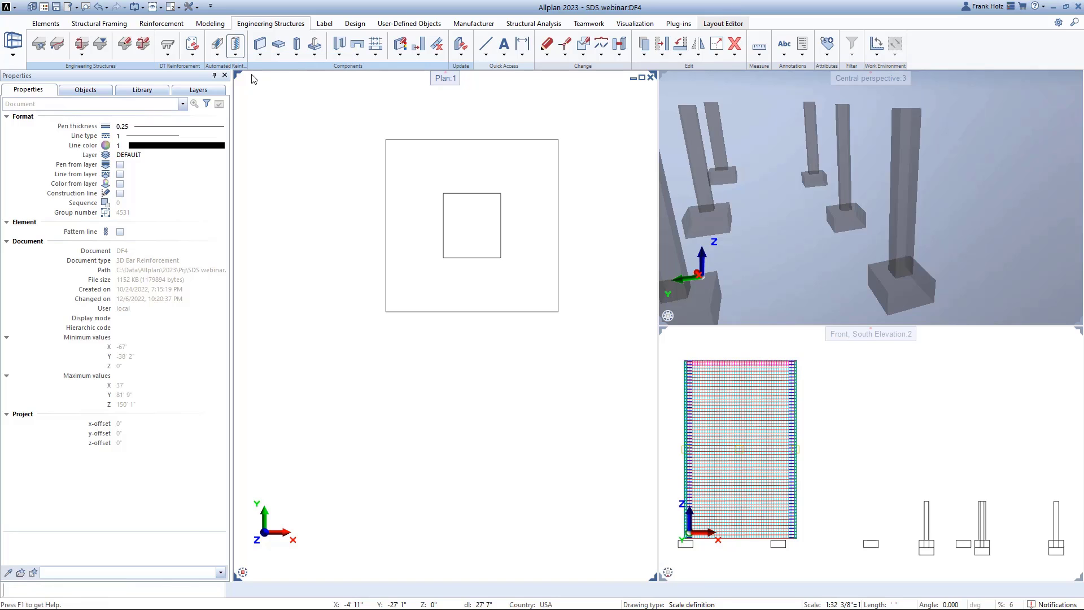
scroll(393, 368, down, 2)
scroll(393, 368, down, 3)
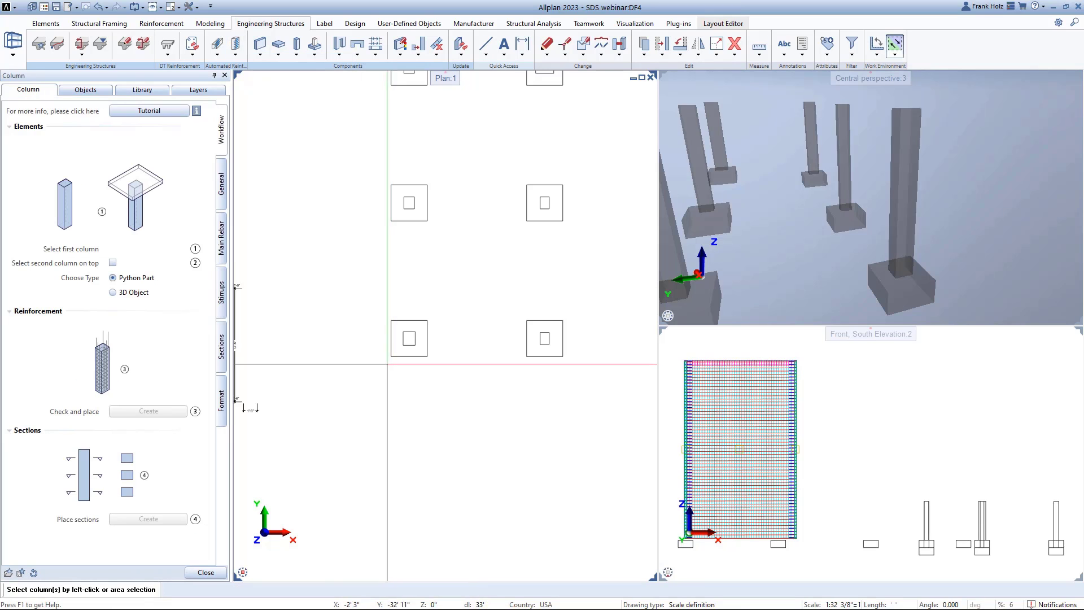
drag(361, 209, 553, 397)
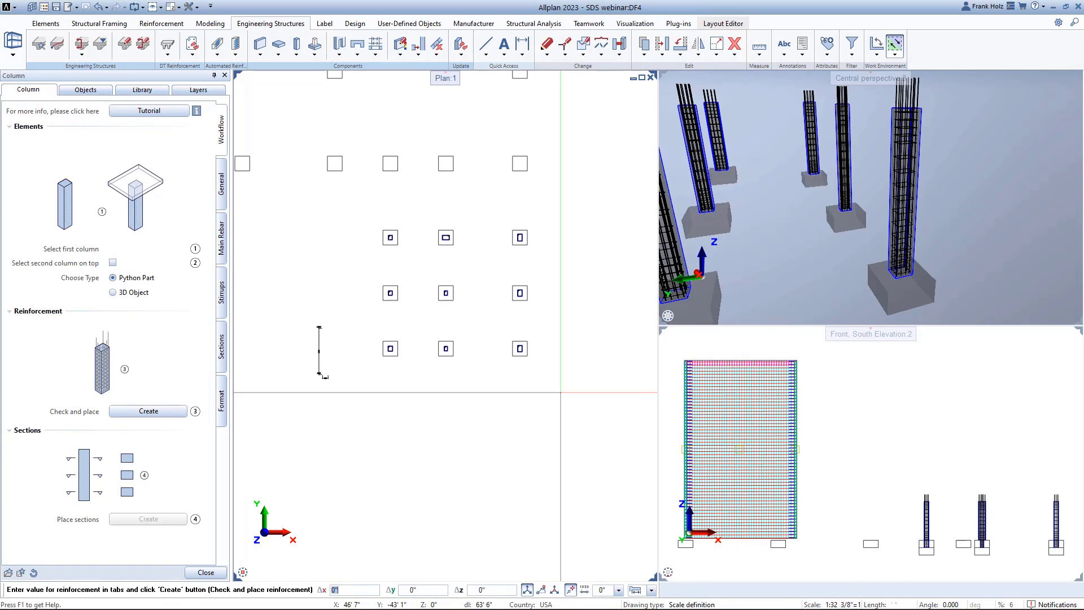
scroll(882, 269, down, 5)
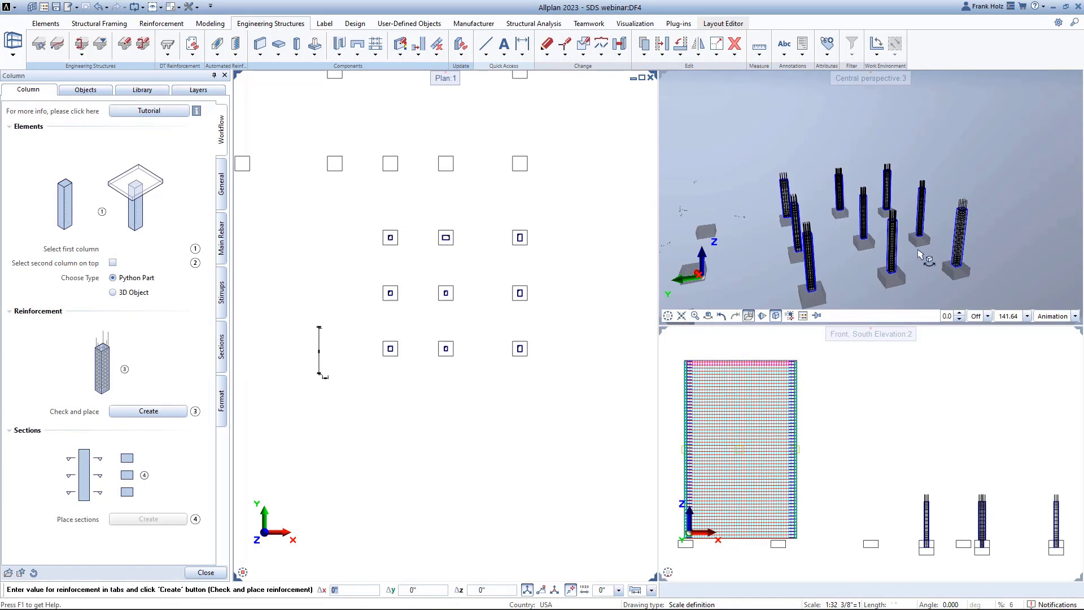
click(148, 411)
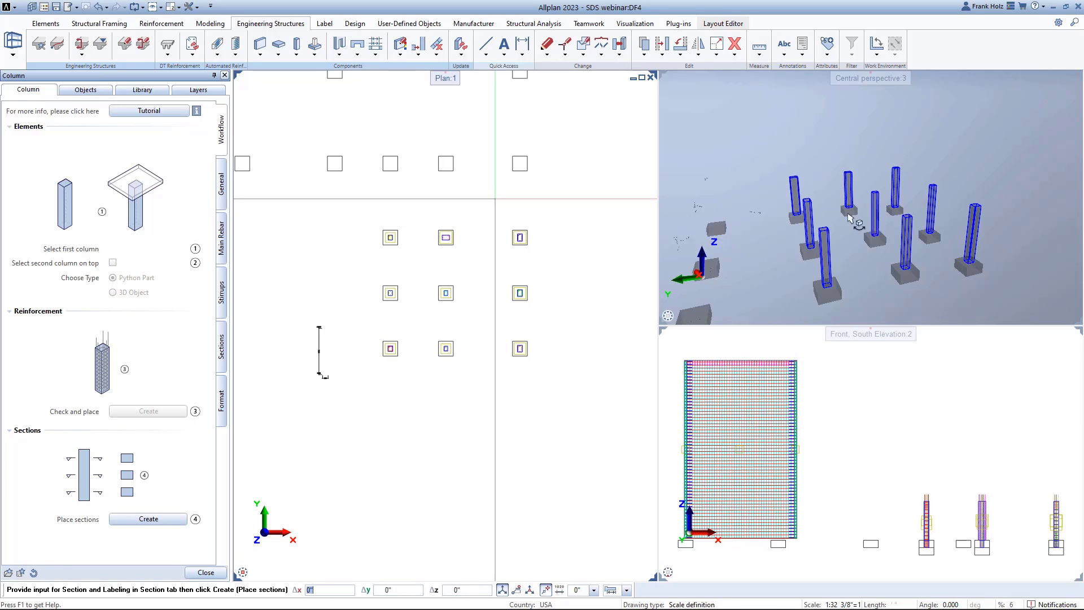
key(Escape)
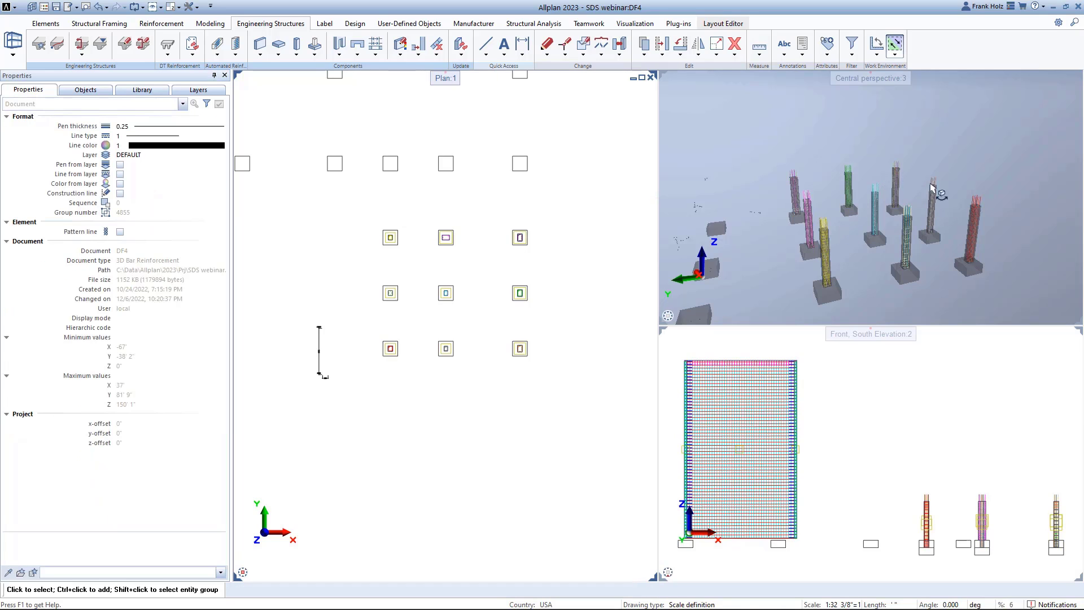
- Delete the leftover dimension lines to the left of the column grid in plan
drag(937, 244, 610, 274)
scroll(353, 357, up, 3)
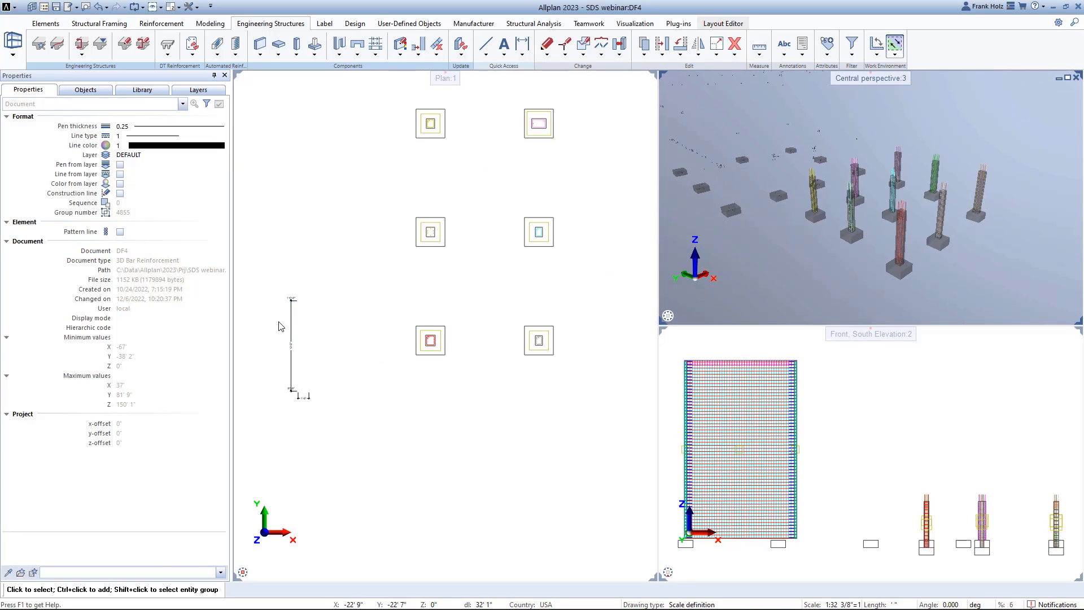
drag(259, 273, 346, 433)
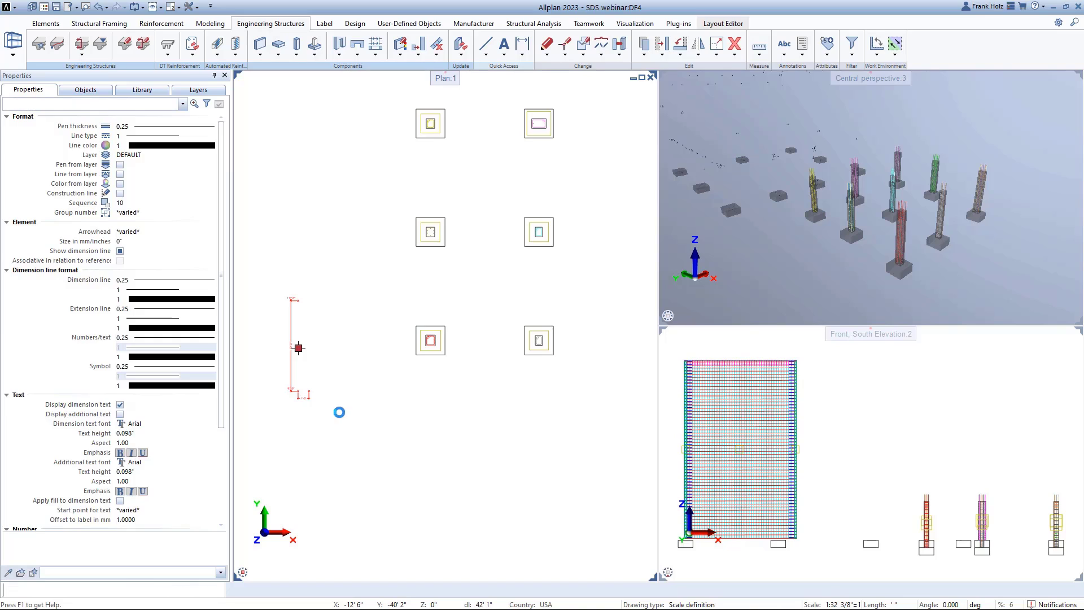
key(Delete)
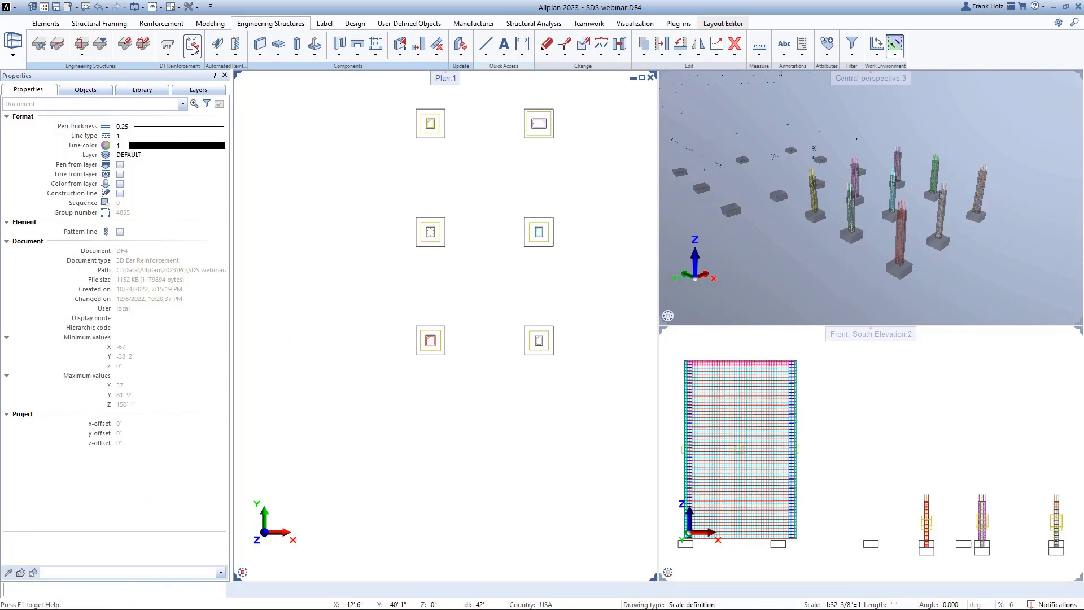
- Rearrange the marks from 1 to 99999, starting after 1, with identical shapes, meshes and rebars included and a 0" tolerance
click(192, 46)
key(Return)
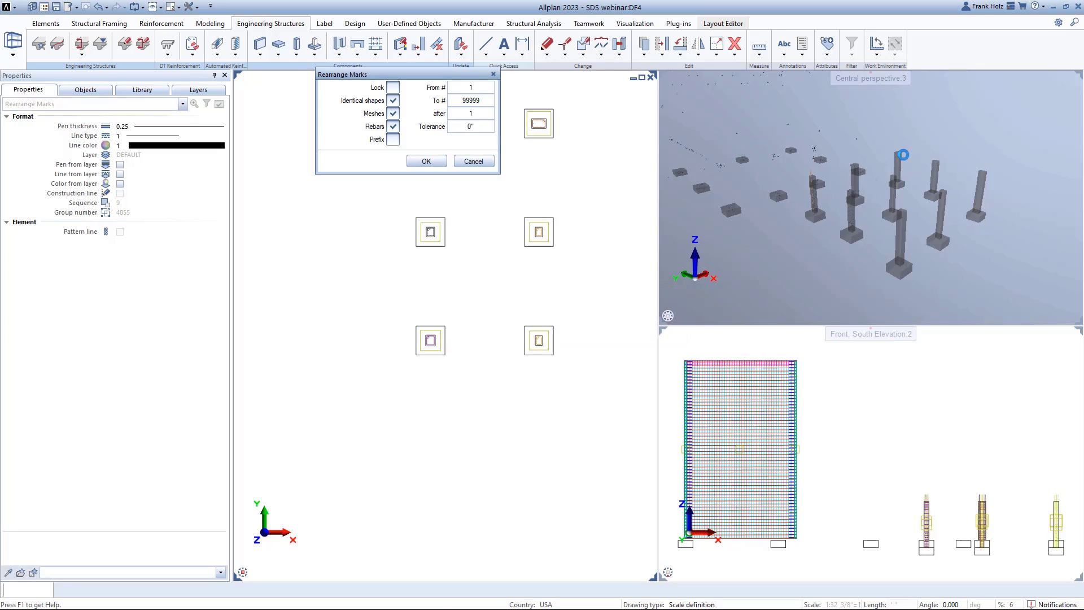
shift+middle_drag(914, 177, 983, 192)
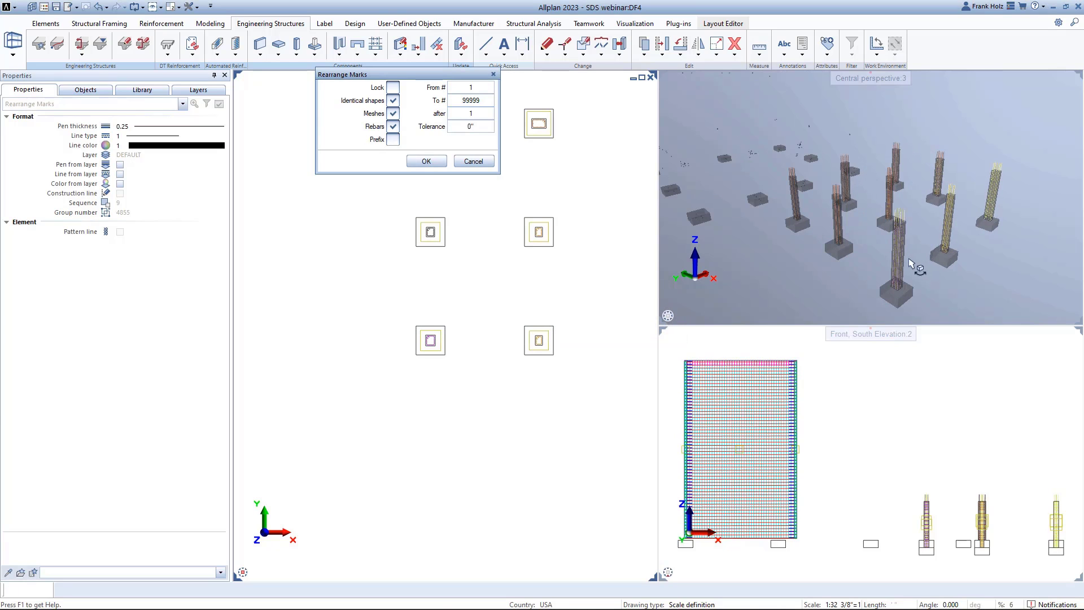
key(Escape)
- Examine the stirrups and main bars of the differently sized and oriented columns in plan
scroll(382, 271, up, 5)
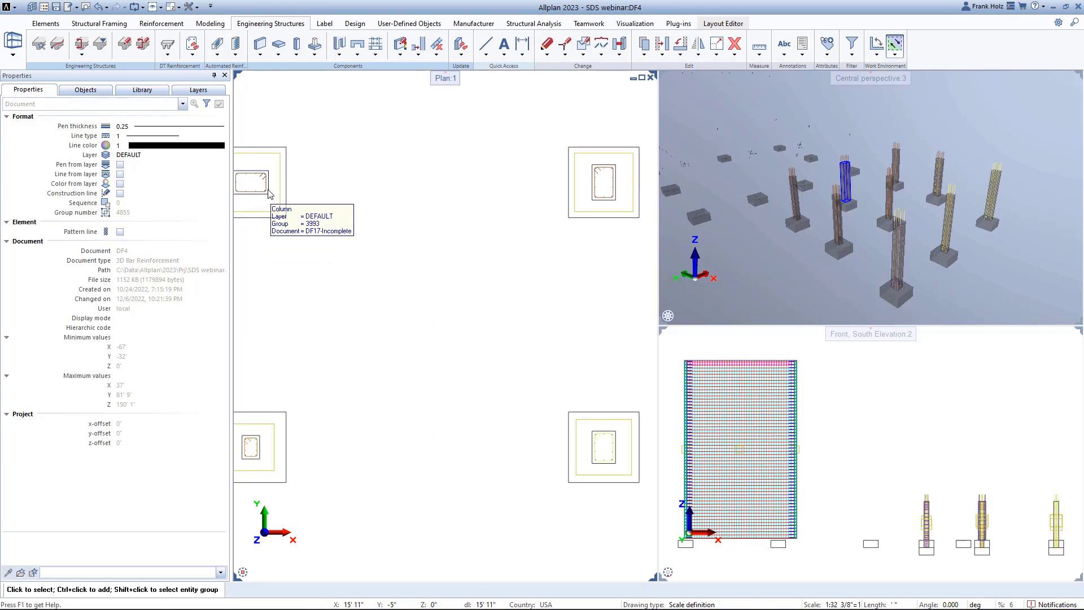
click(269, 195)
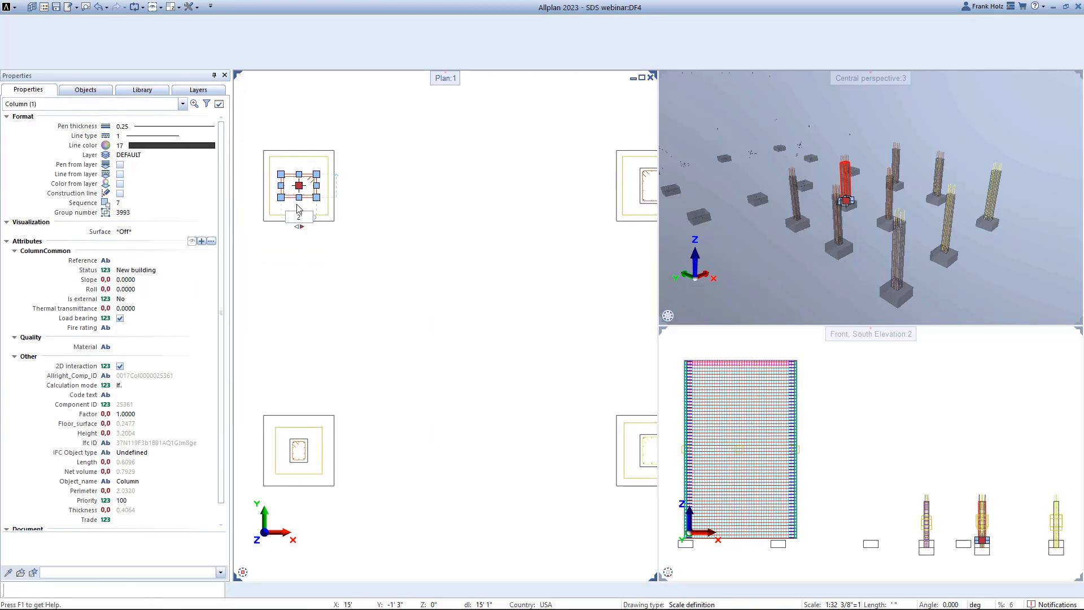
scroll(314, 194, down, 3)
scroll(526, 202, up, 3)
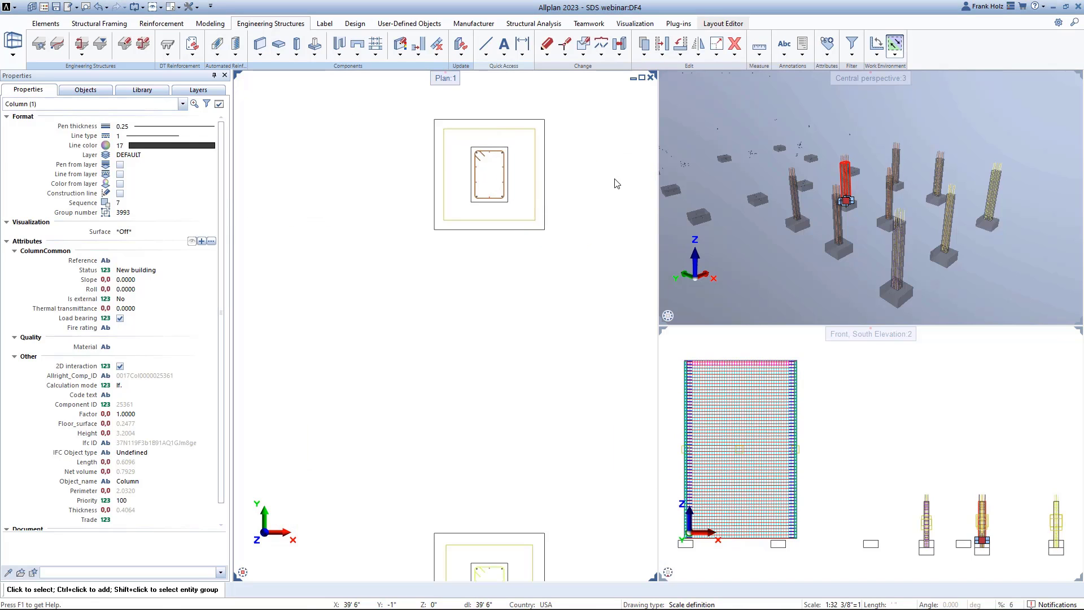
scroll(615, 185, down, 1)
scroll(585, 188, down, 2)
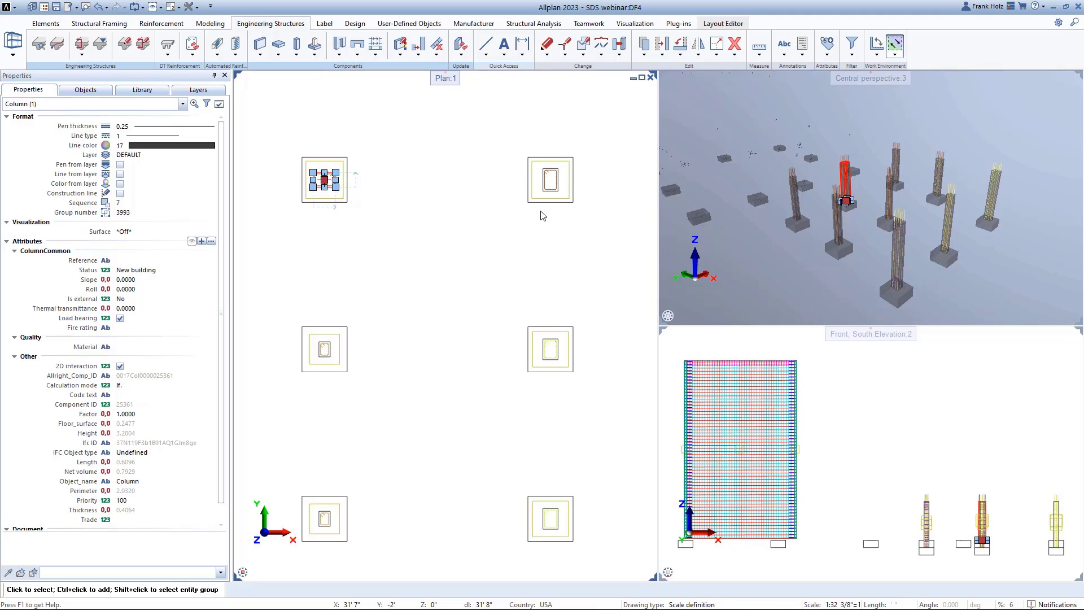
key(Escape)
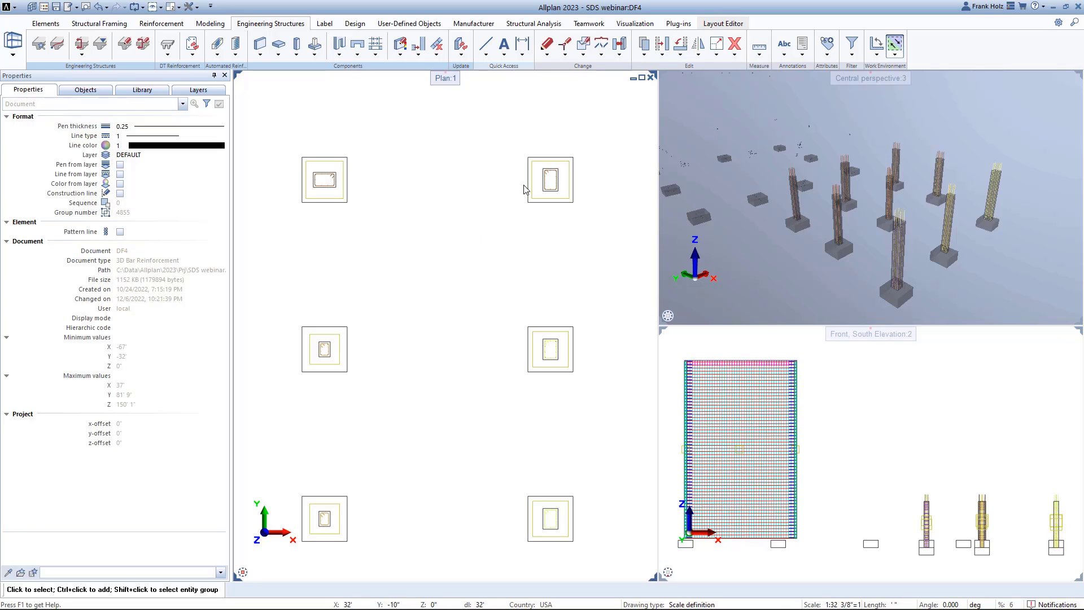
scroll(523, 189, down, 4)
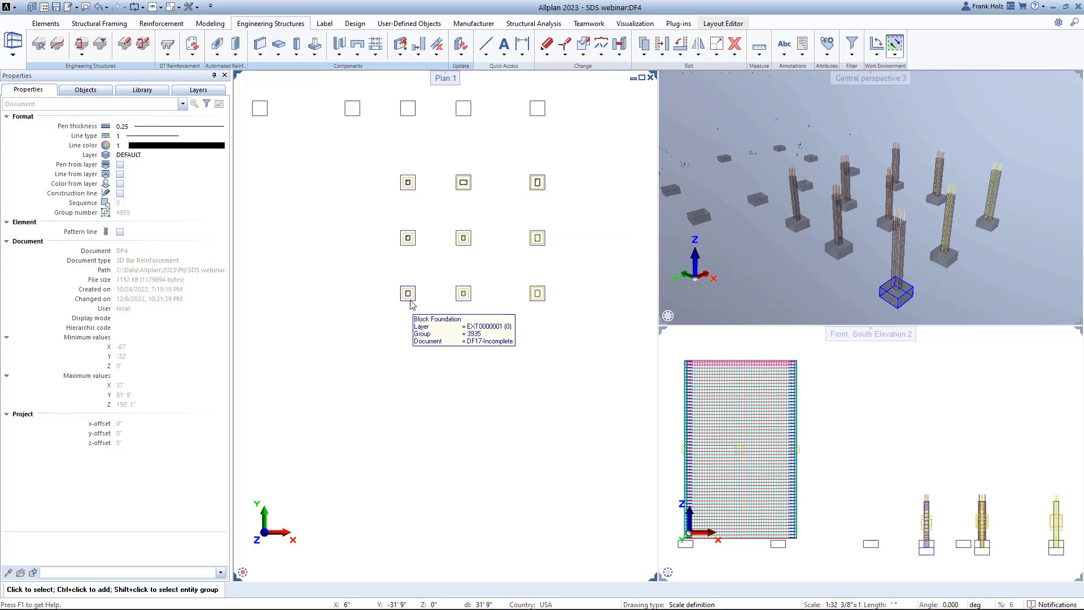
scroll(411, 303, up, 10)
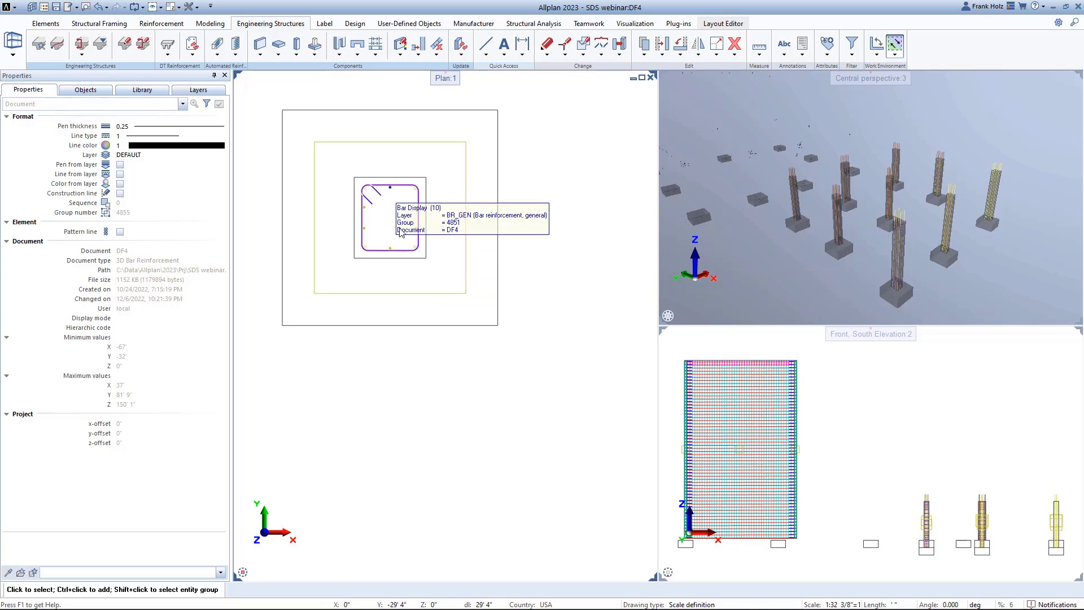
- Set the width of the front corner column in plan to 1'2" and update its reinforcement PythonPart to the new size
click(406, 259)
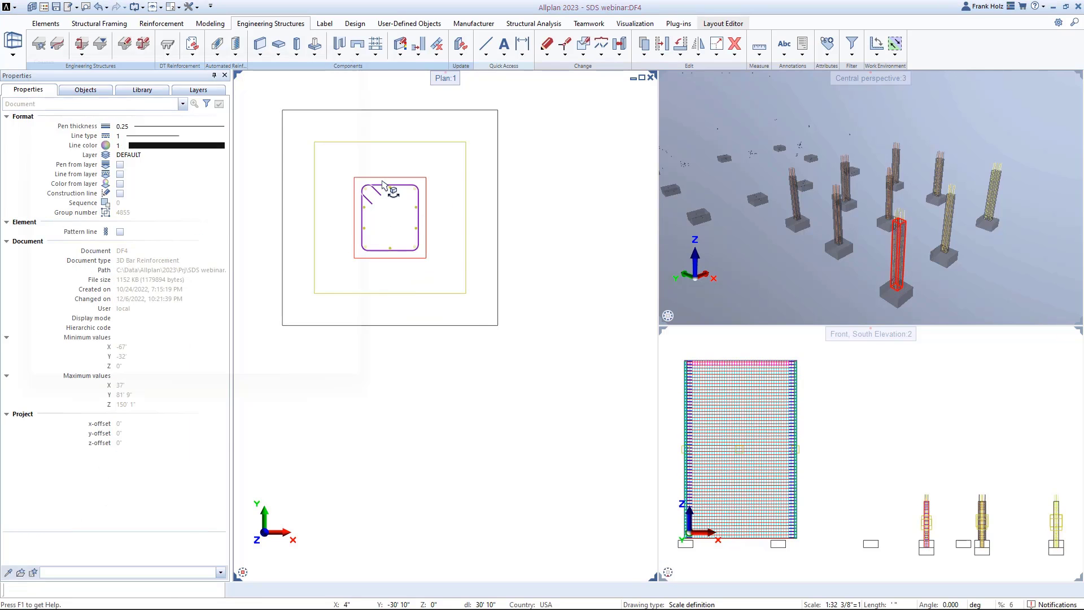
key(Escape)
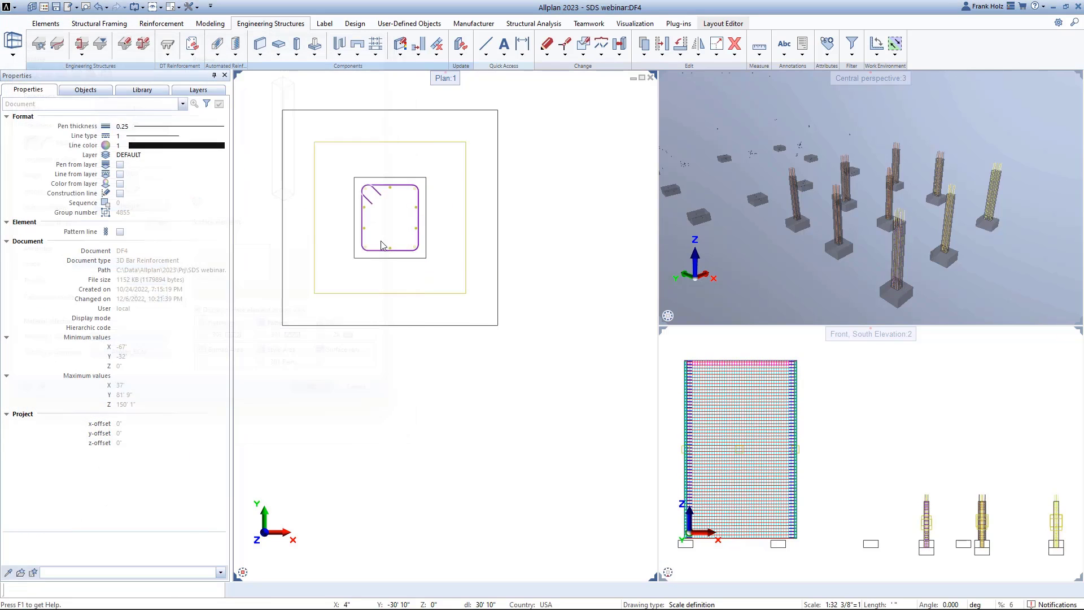
click(409, 263)
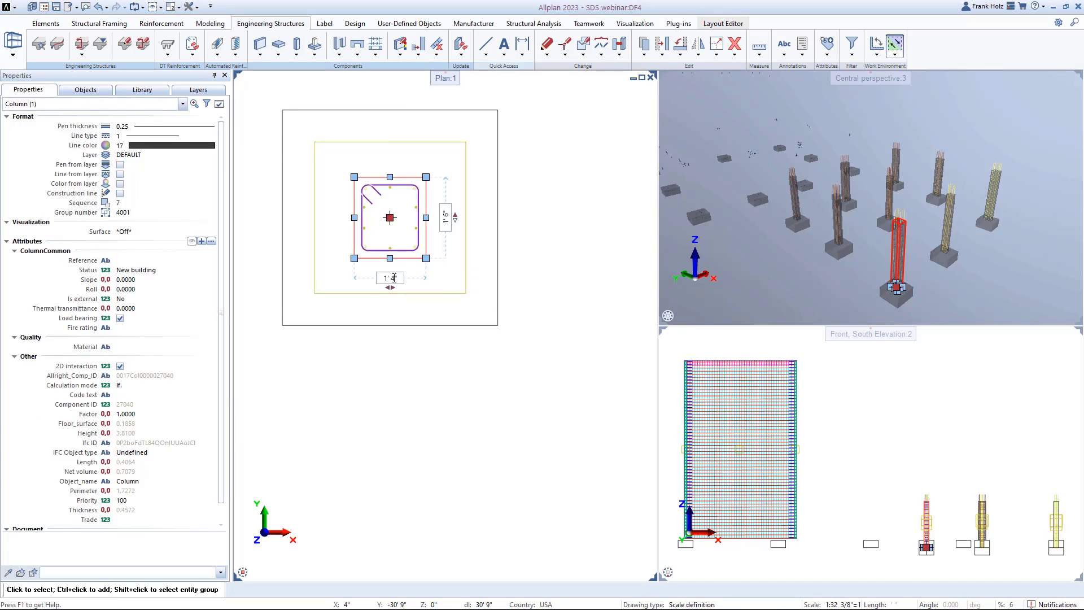
text(1'2)
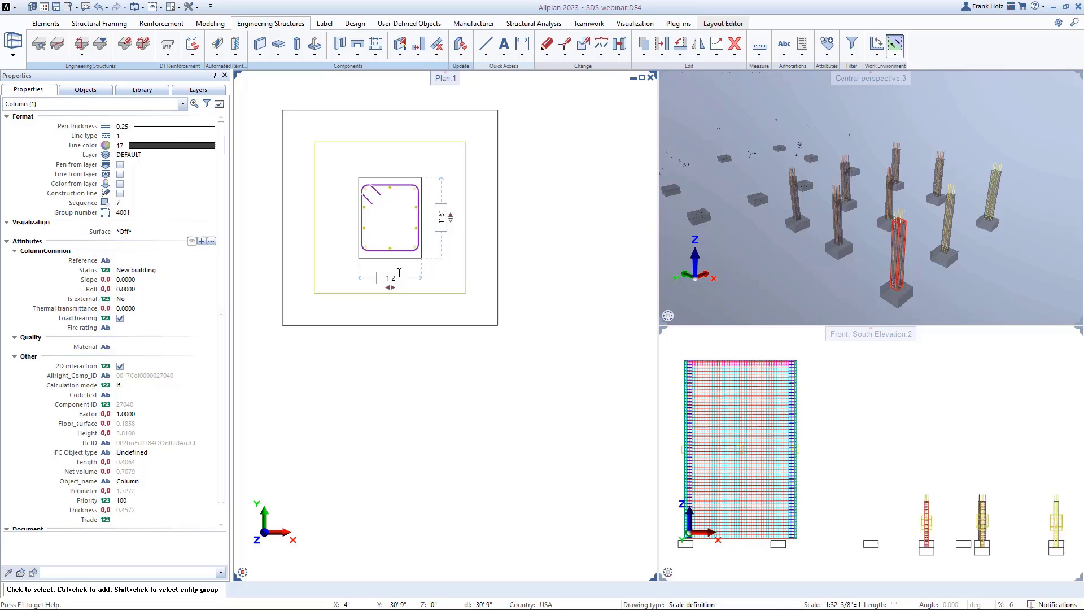
key(Return)
key(Escape)
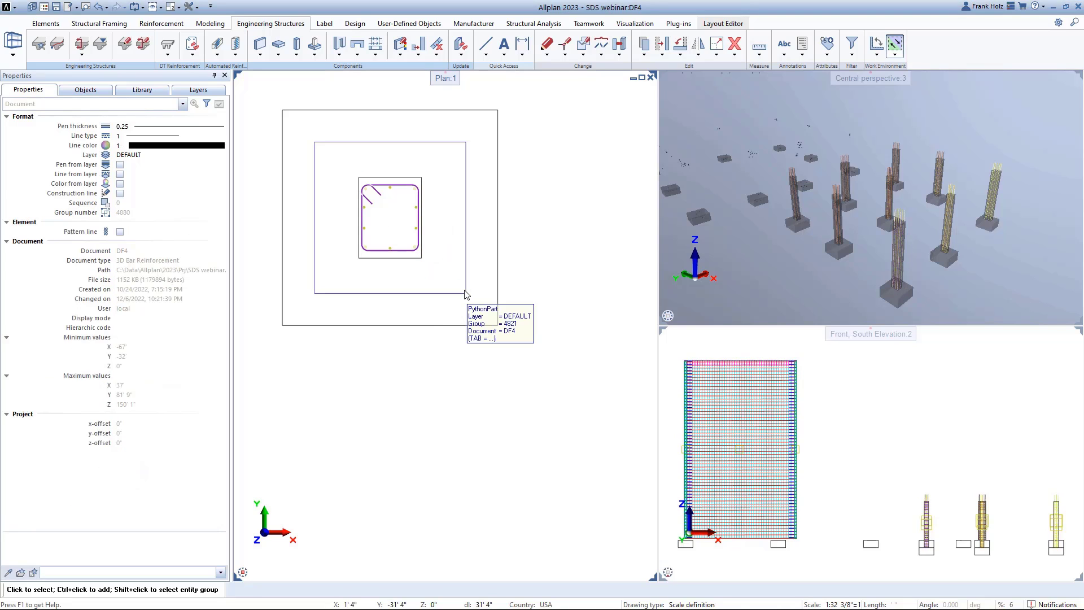
double_click(465, 291)
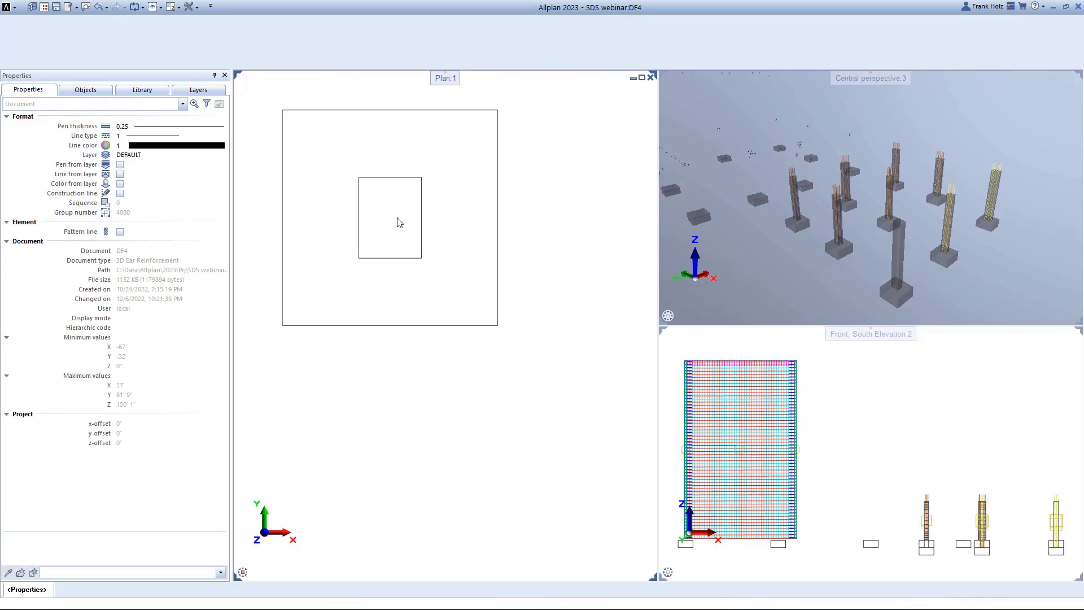
key(Escape)
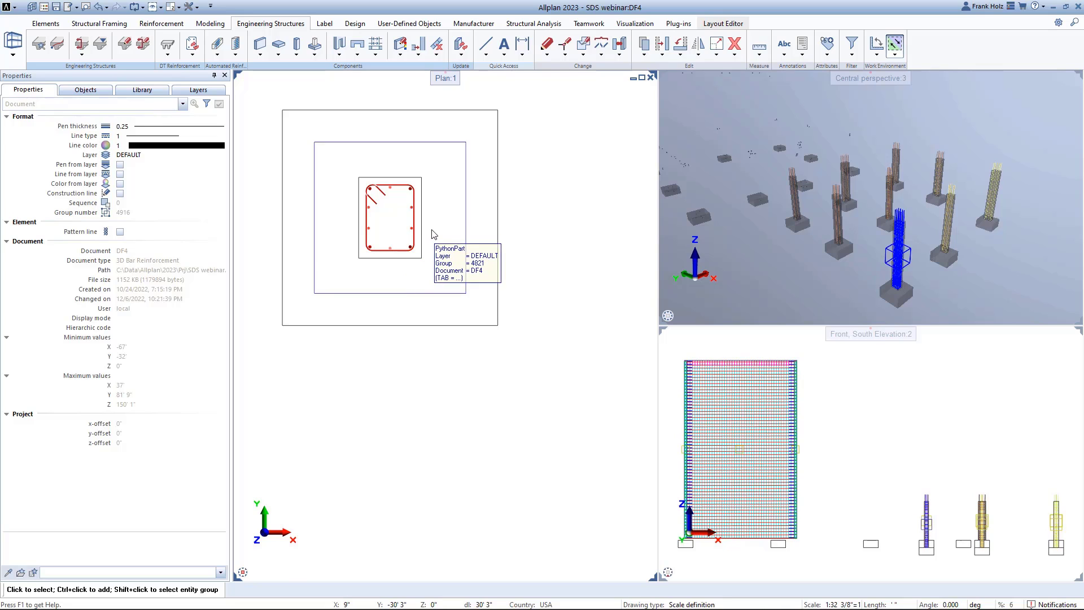
- Generate section 1 with its clipping line along the right edge of the resized column's foundation, and place the section left of the plan
scroll(450, 262, down, 3)
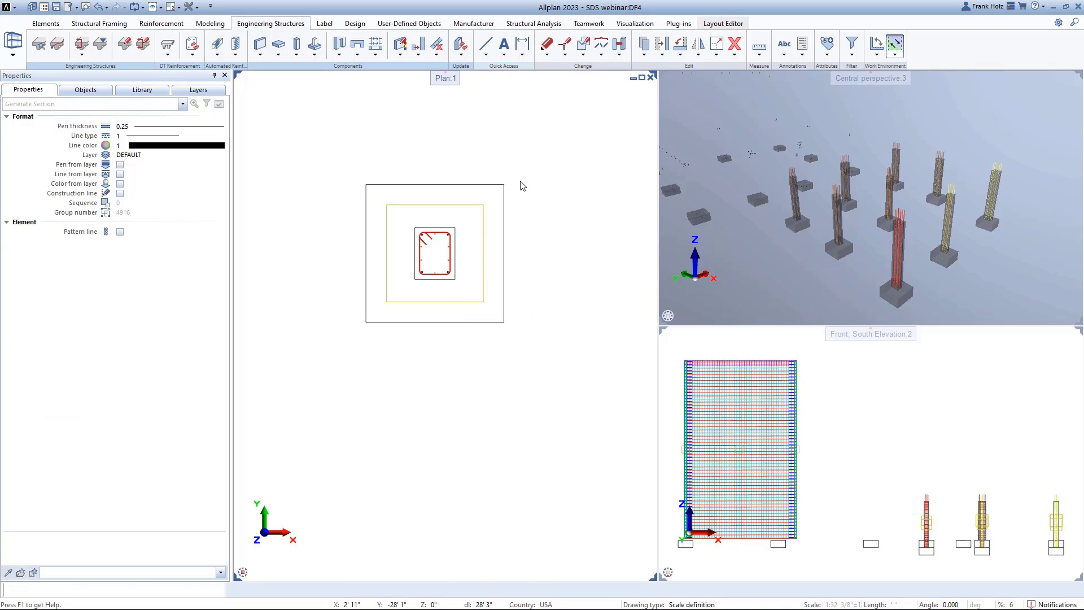
click(504, 184)
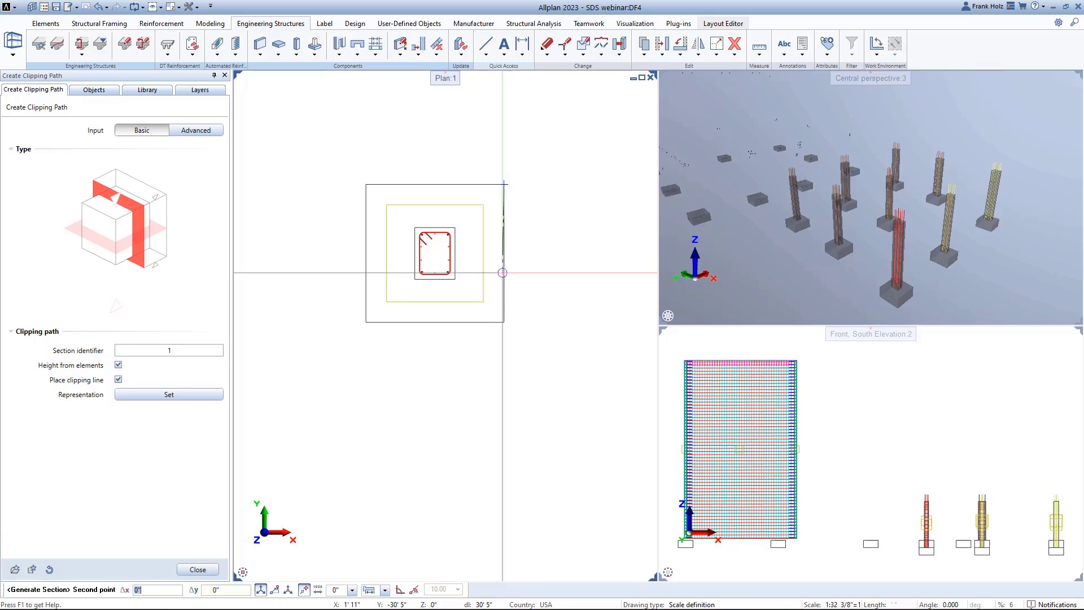
click(505, 321)
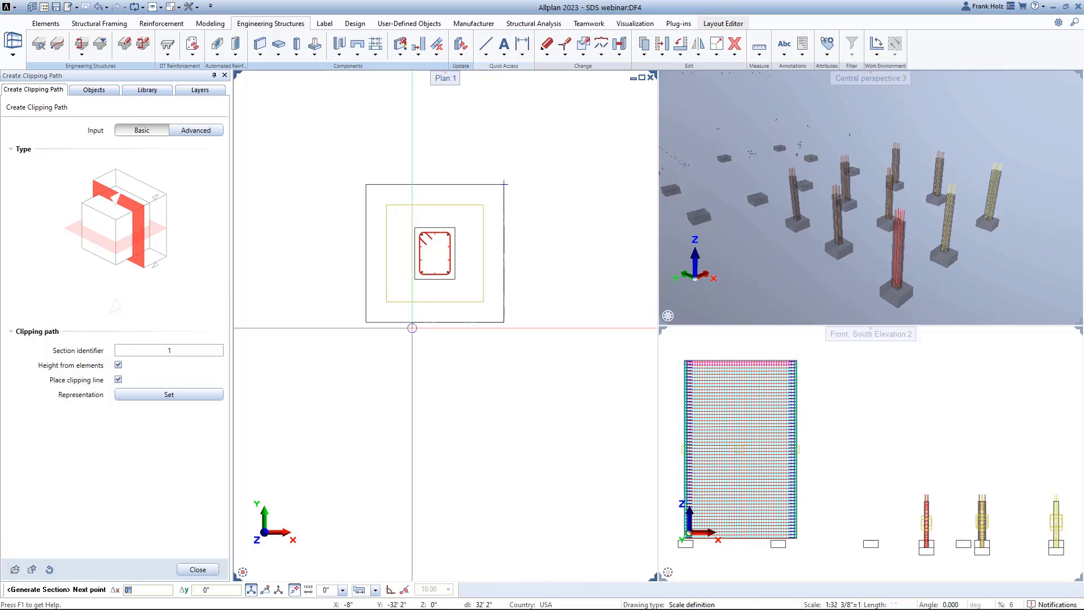
click(366, 306)
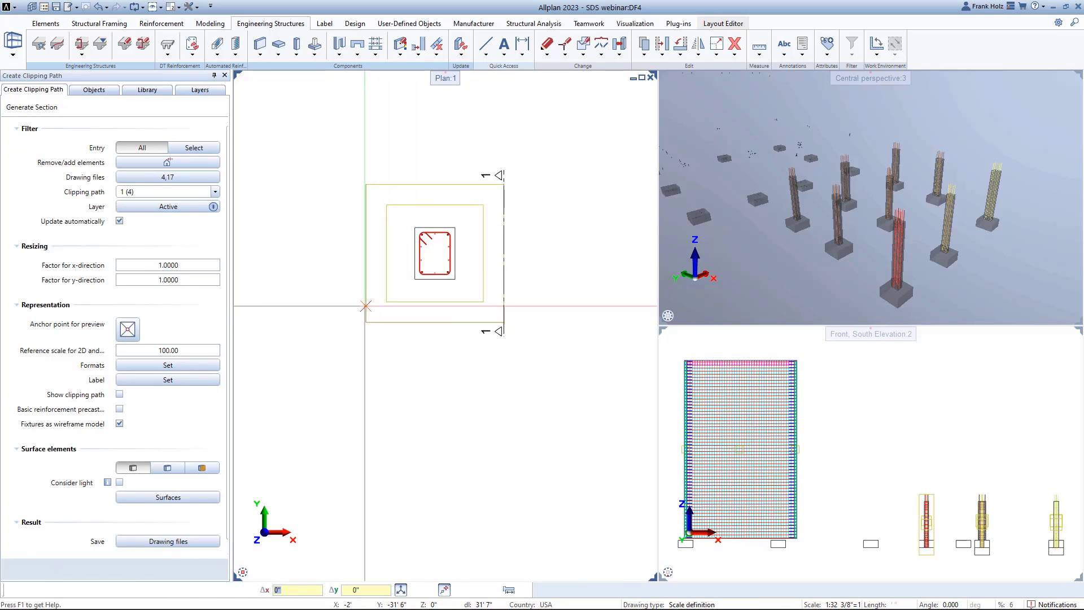
scroll(349, 269, down, 4)
scroll(362, 271, up, 4)
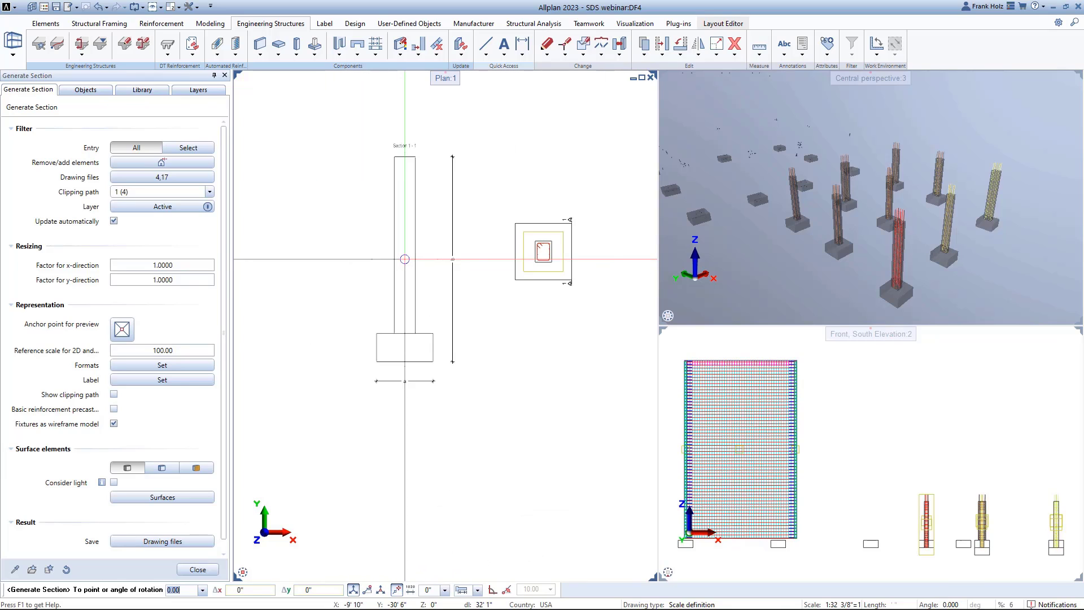
scroll(381, 273, down, 2)
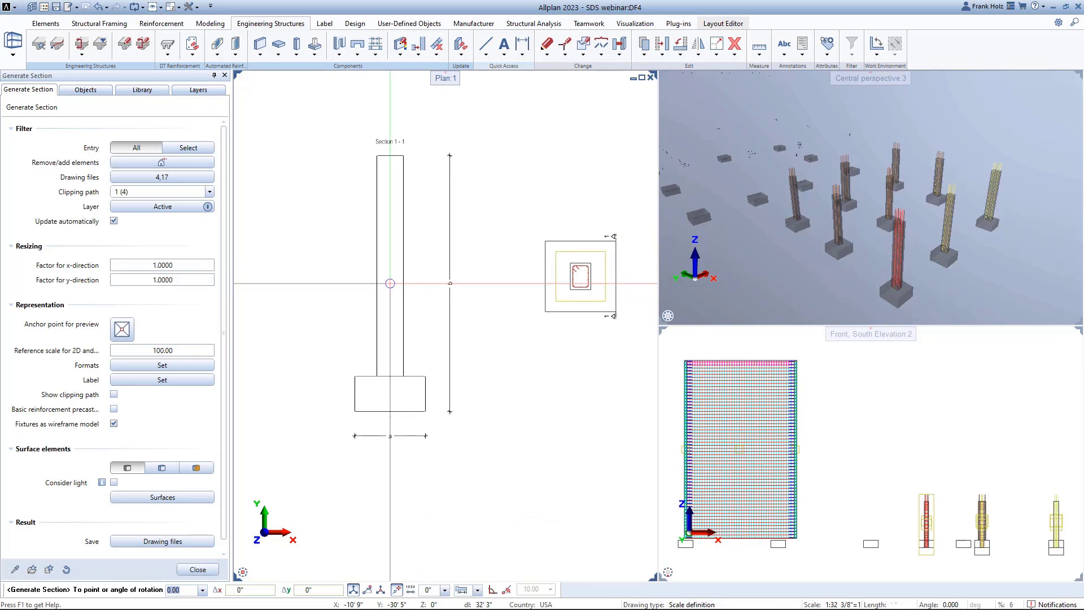
click(391, 281)
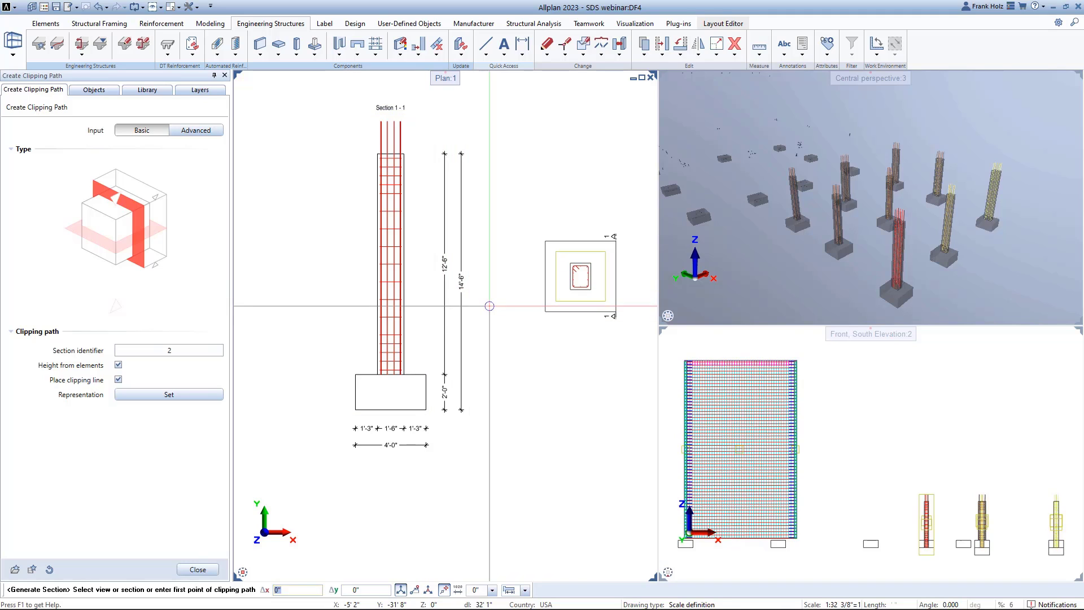
middle_drag(485, 308, 505, 295)
key(Escape)
key(Escape)
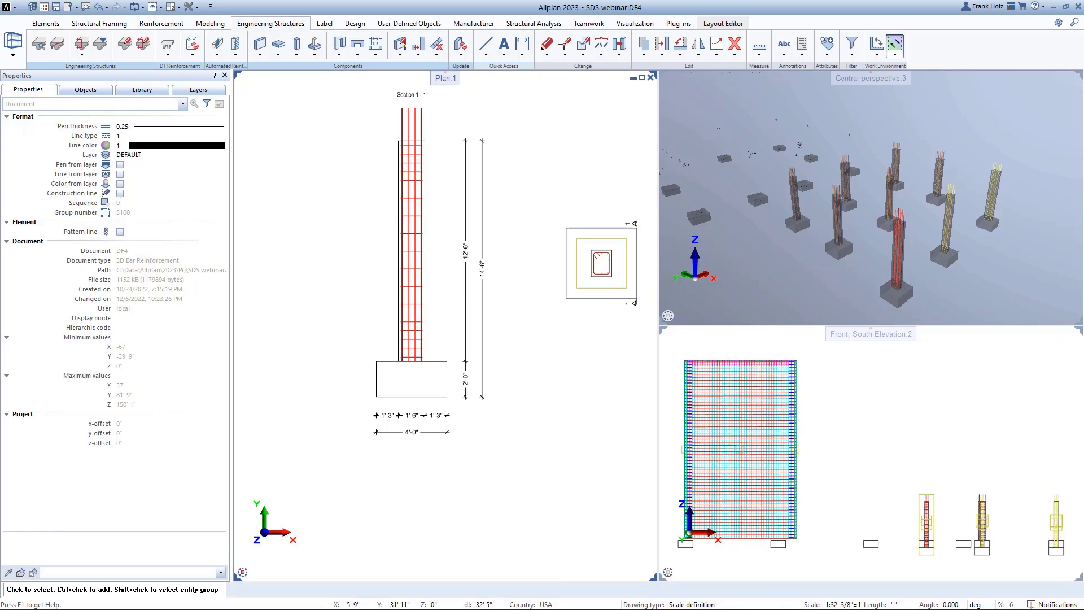
- Start the Column foundation PythonPart from the FormFinder Components library, load the foundation.pyv favorite, and review its bar shapes and reinforcement values
click(142, 90)
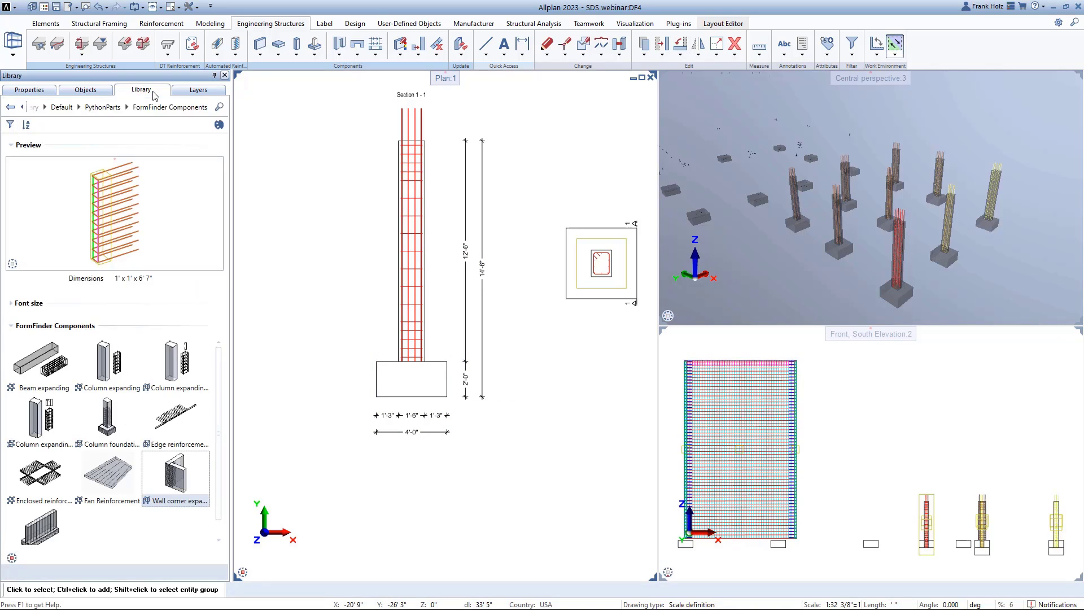
click(105, 423)
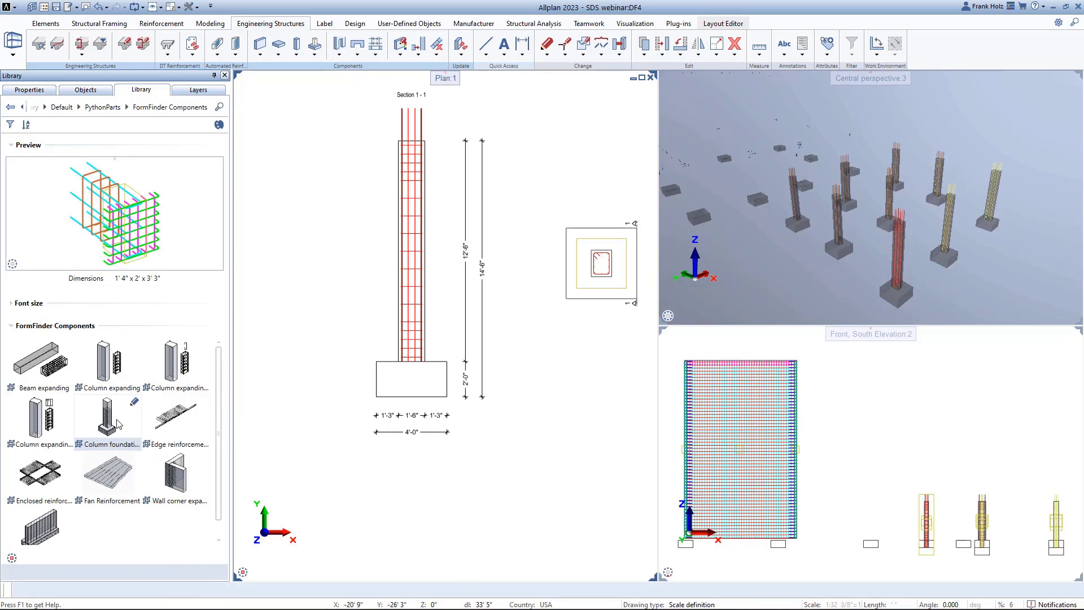
double_click(107, 424)
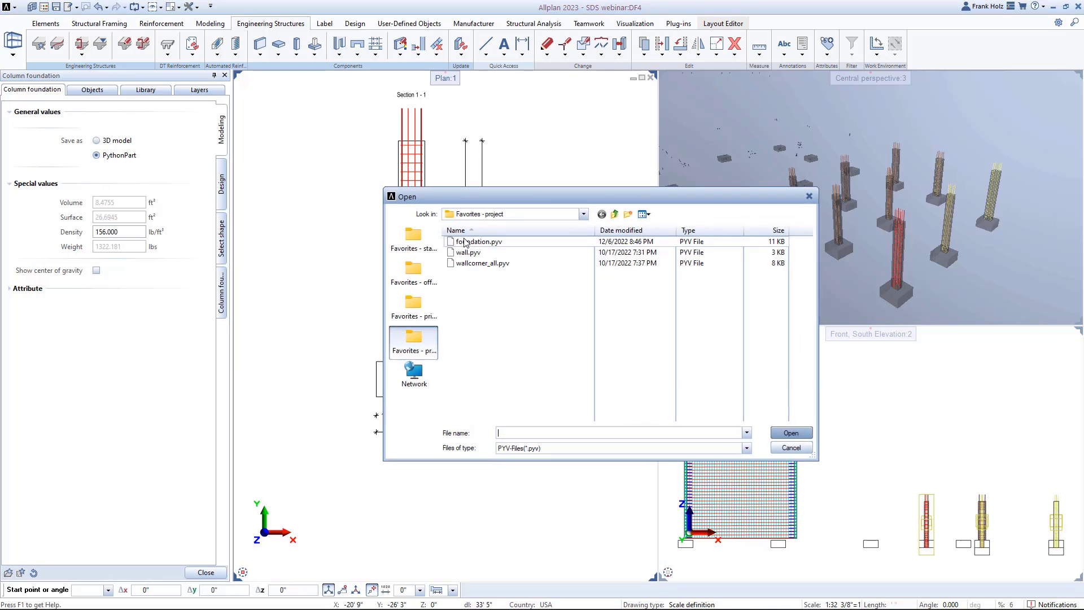
click(790, 432)
click(97, 270)
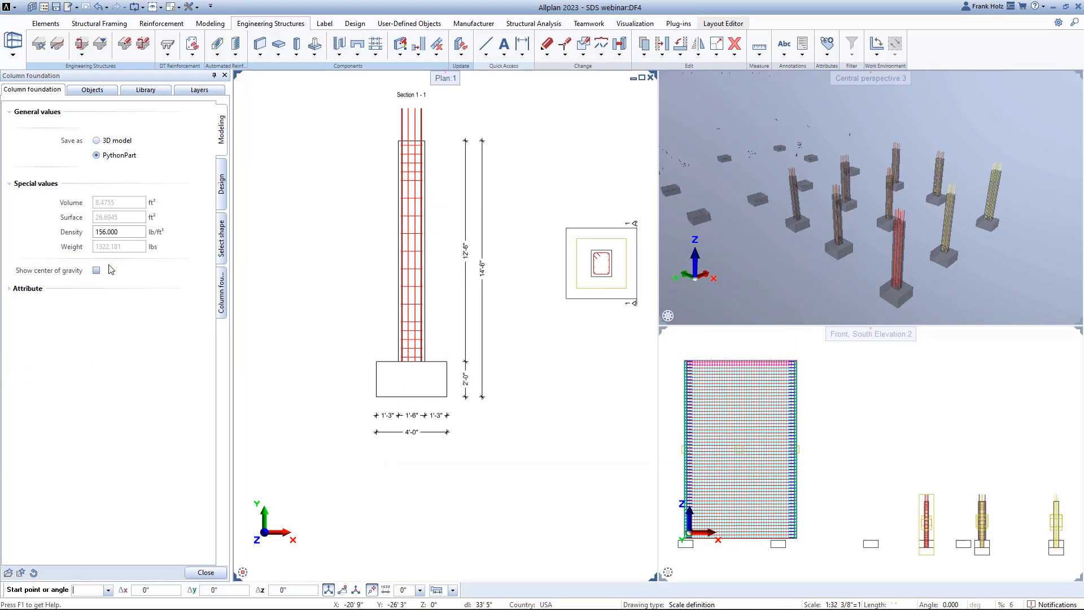
click(221, 237)
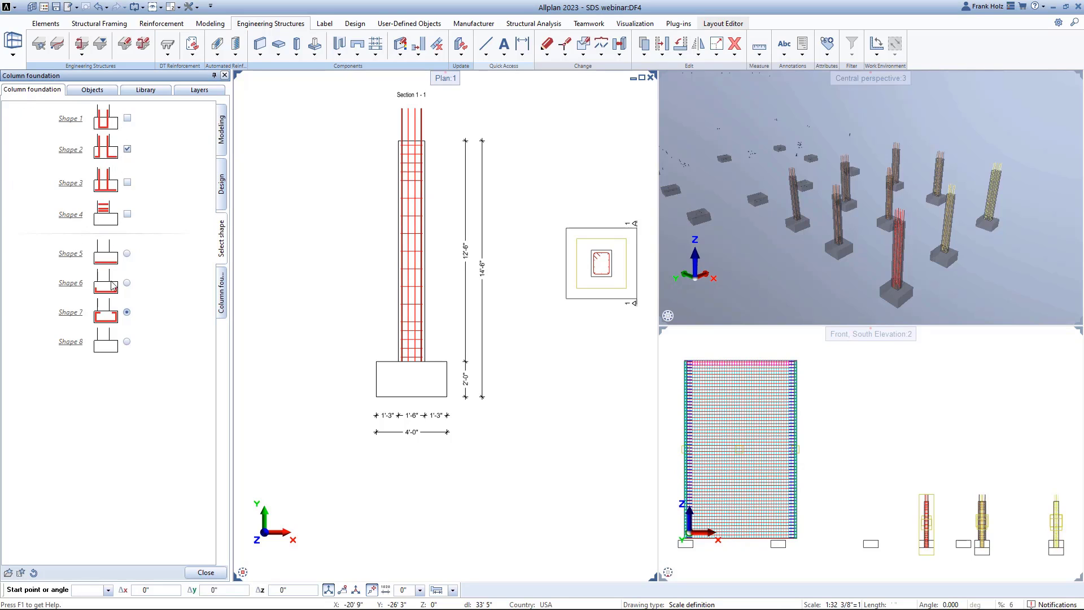
click(221, 285)
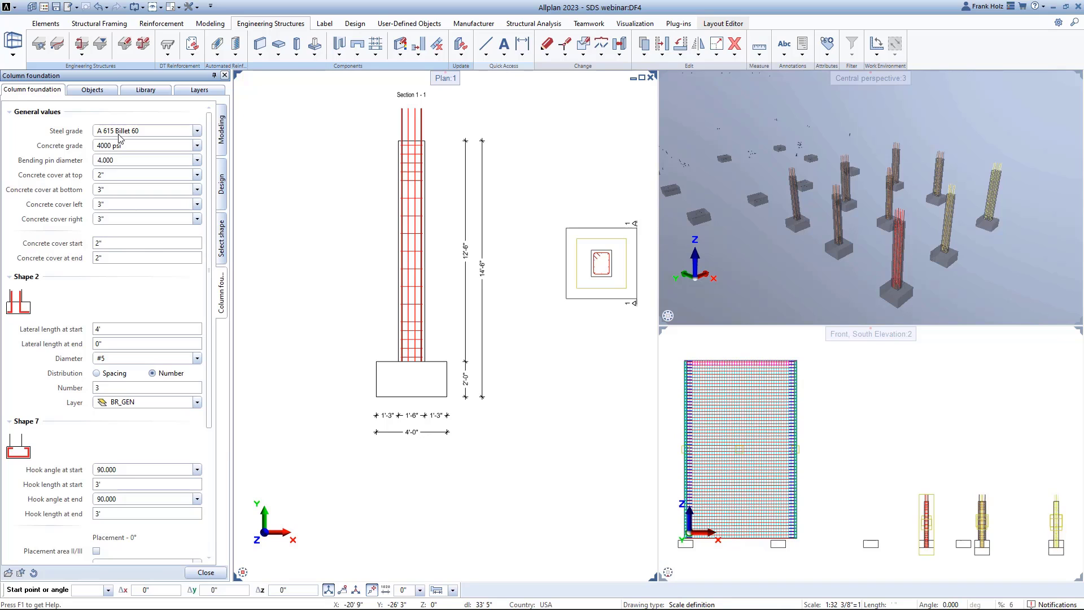
- Place the column foundation reinforcement in the footing shown in section 1-1
scroll(402, 370, up, 6)
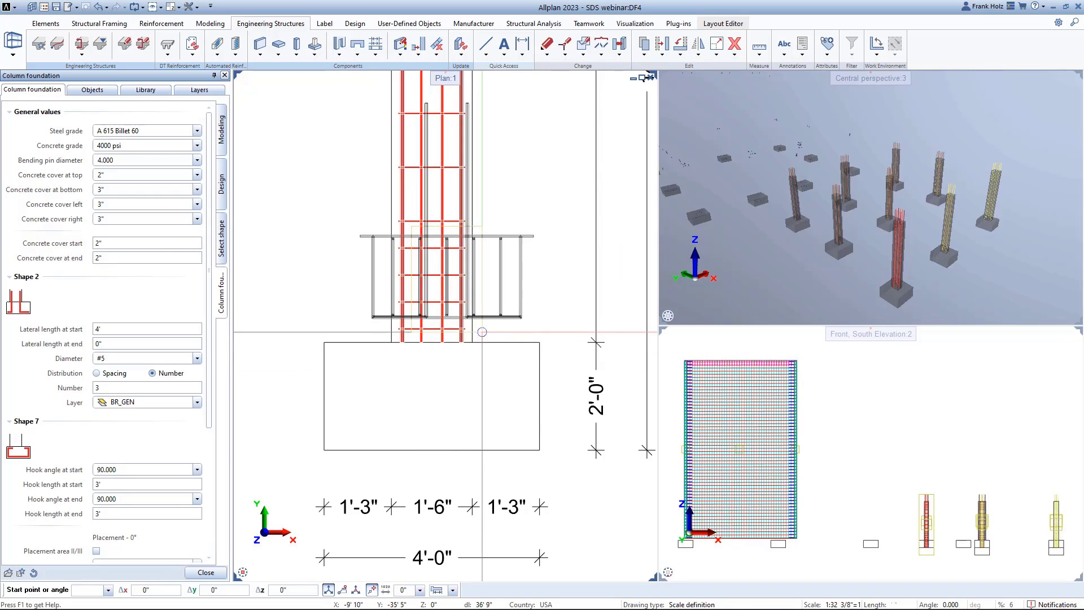
click(474, 320)
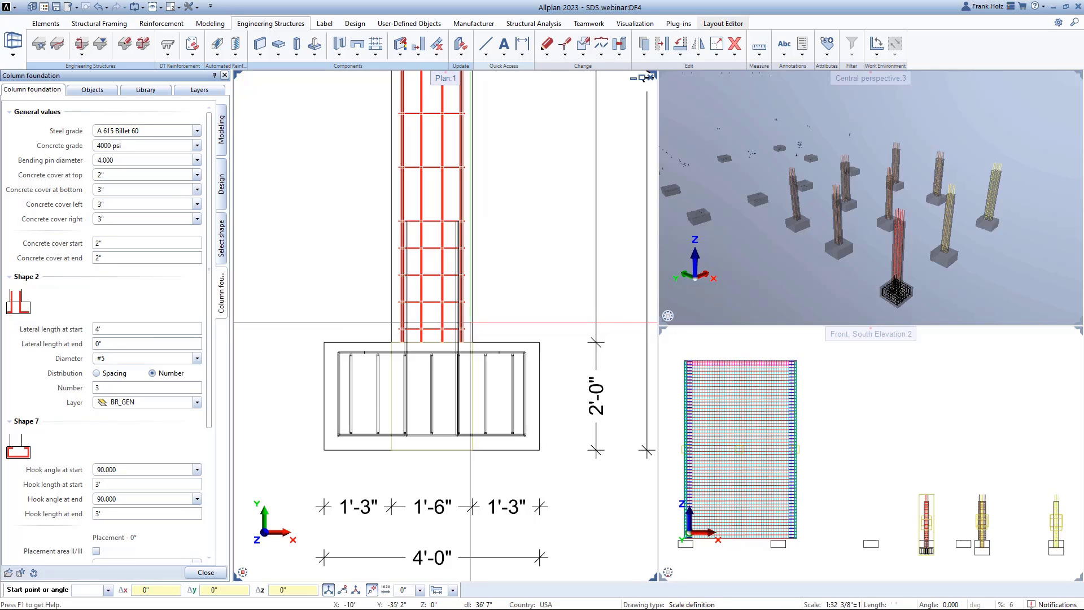
key(Escape)
scroll(882, 292, up, 5)
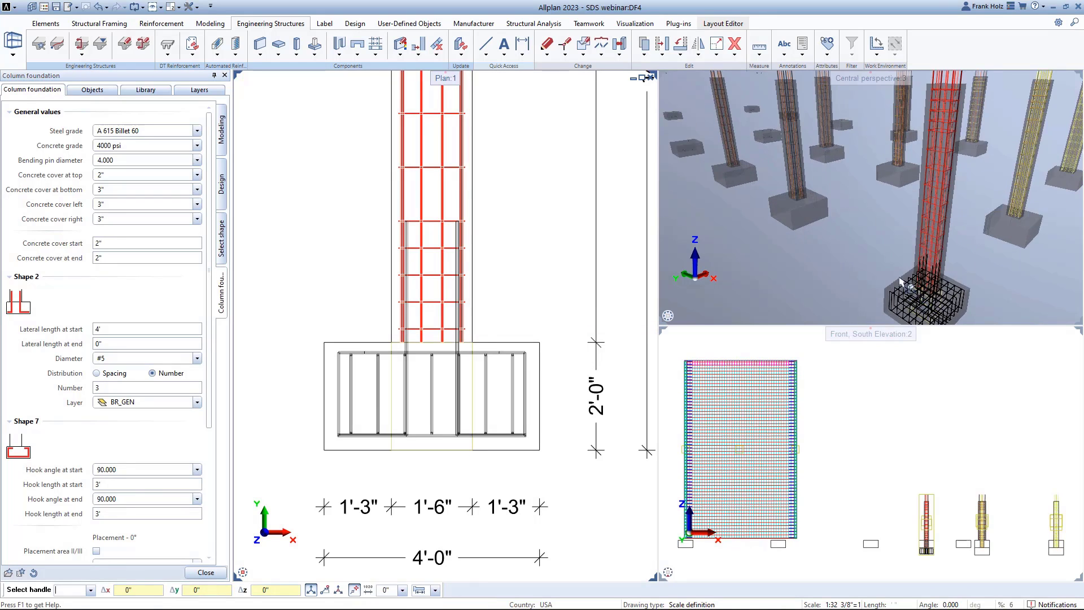
middle_drag(906, 284, 833, 240)
key(Escape)
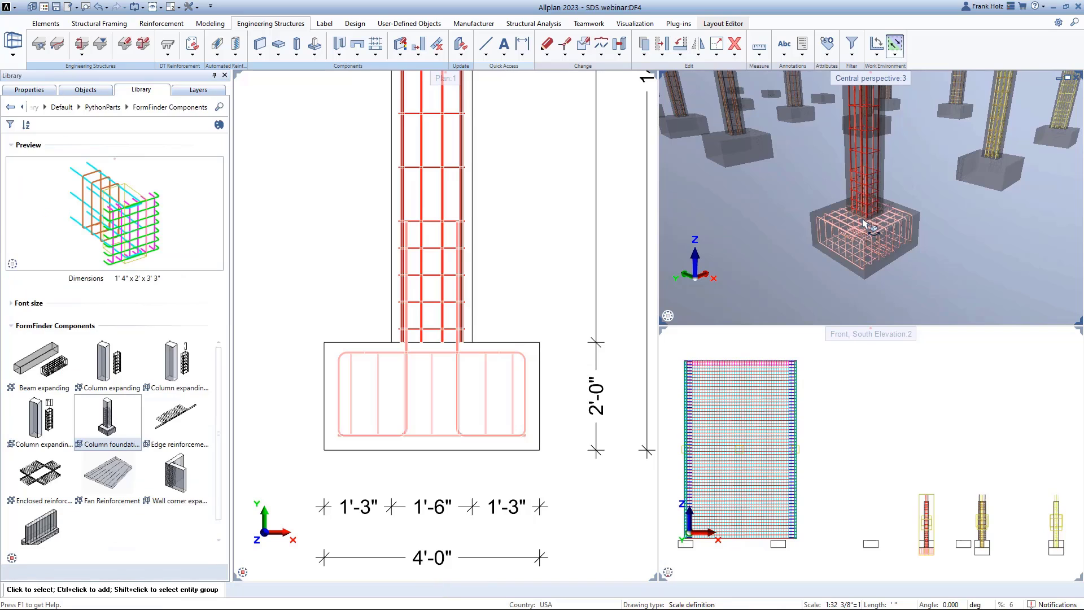
- Copy the foundation reinforcement in plan from the footing's lower-left corner to the same corner of the adjacent footing on the right
scroll(863, 220, up, 3)
scroll(339, 257, down, 6)
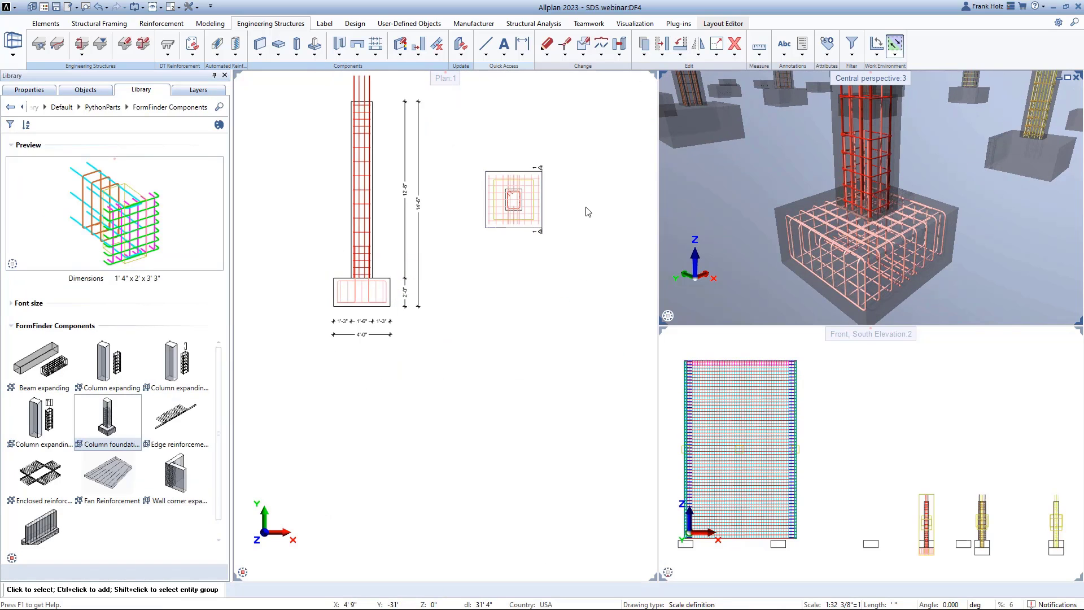
middle_drag(465, 247, 436, 274)
scroll(477, 247, up, 5)
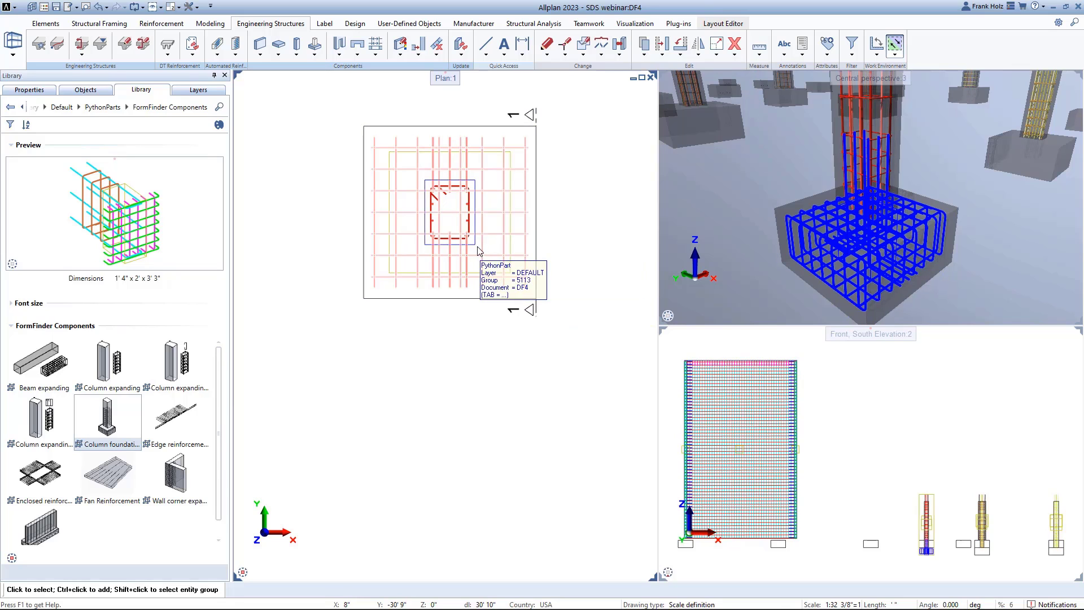
click(478, 250)
scroll(367, 265, down, 3)
key(ctrl+c)
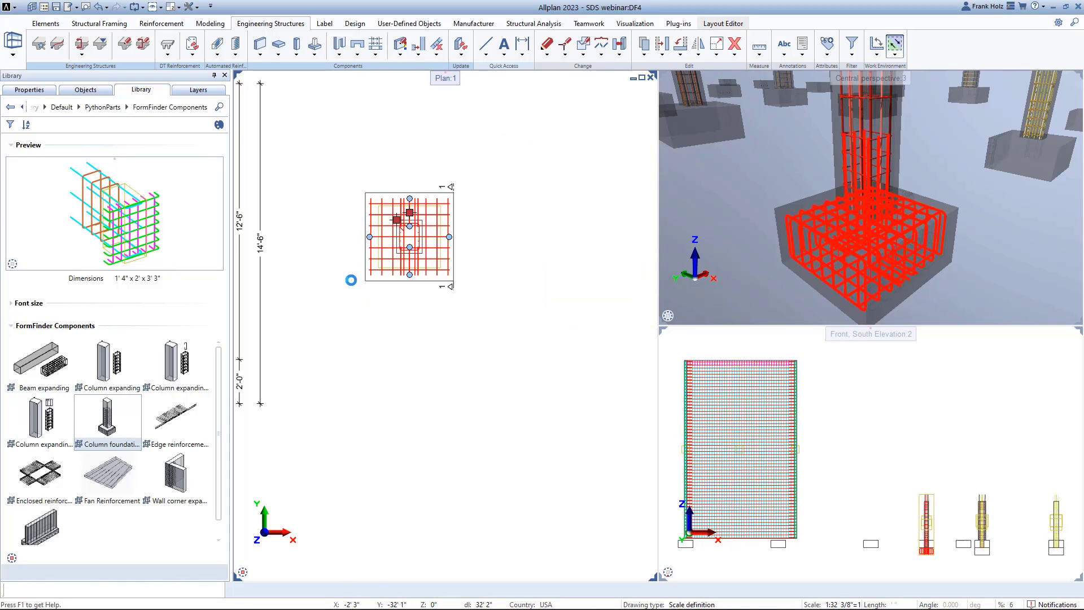
scroll(349, 282, down, 2)
click(360, 281)
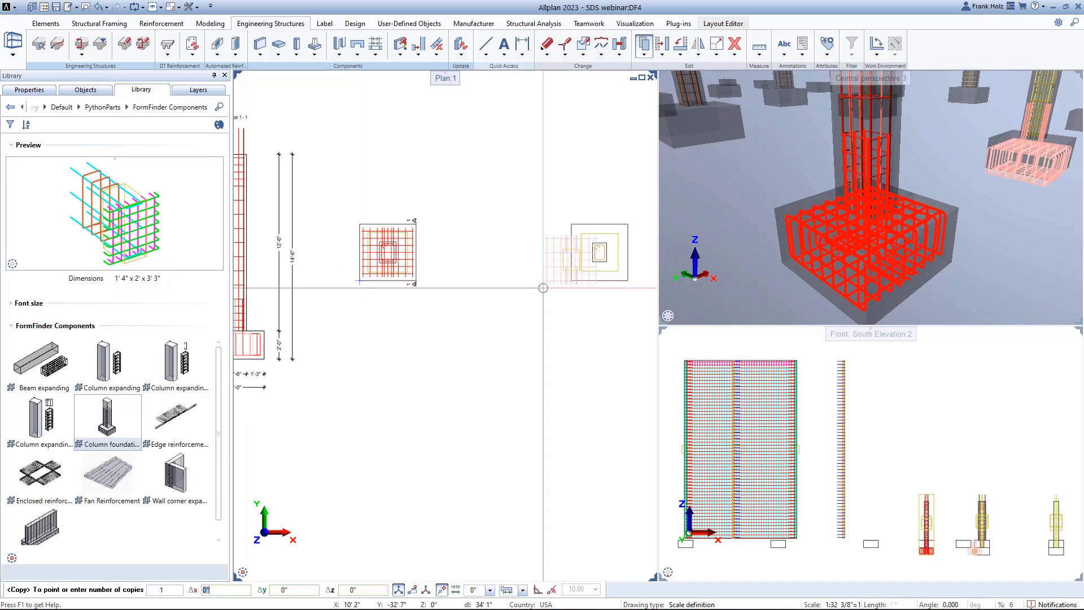
click(571, 281)
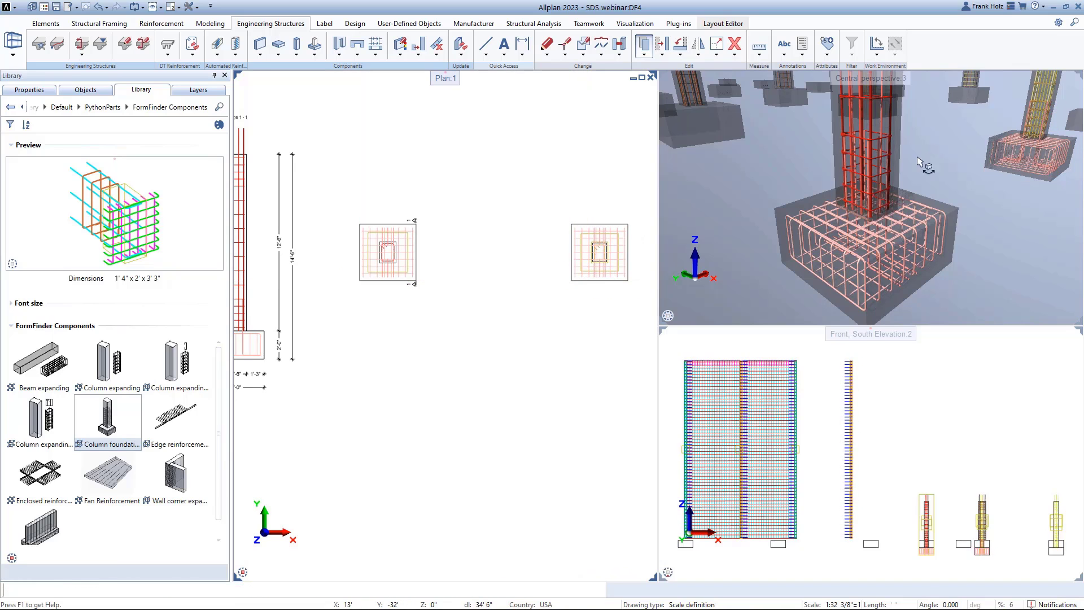
- Set the Shape 7 spacing for the 90° placement to 1' in the column foundation reinforcement and update all identical PythonParts
scroll(410, 270, up, 3)
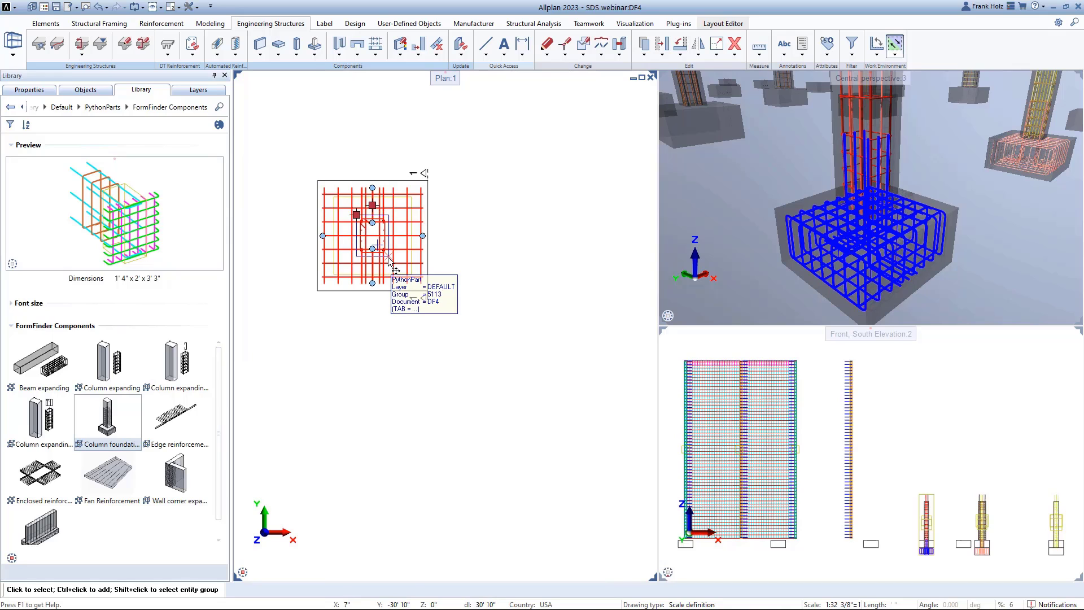
click(391, 263)
double_click(333, 194)
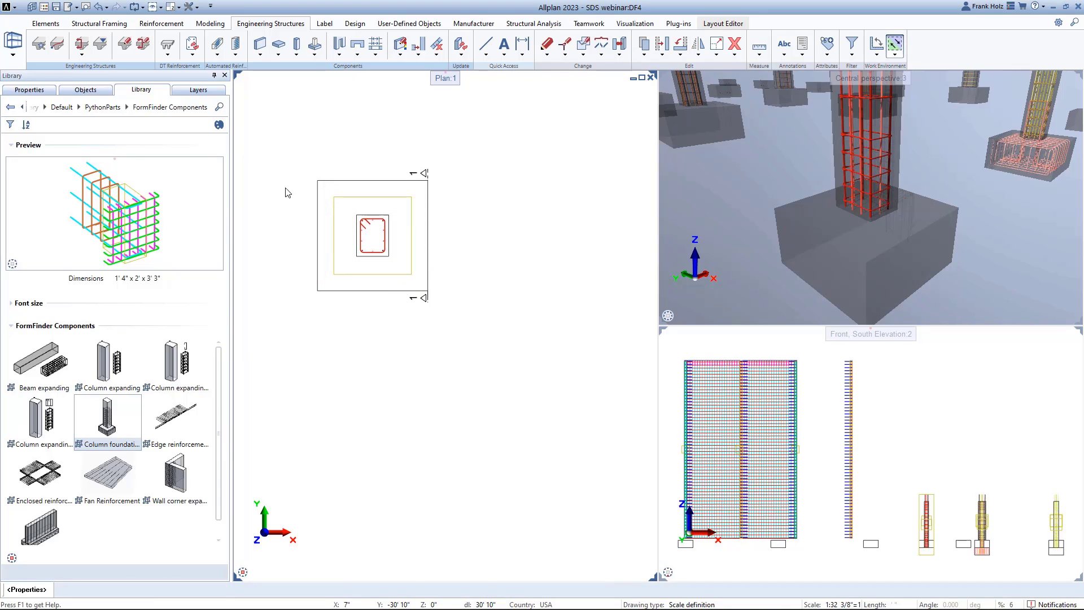
scroll(267, 191, down, 3)
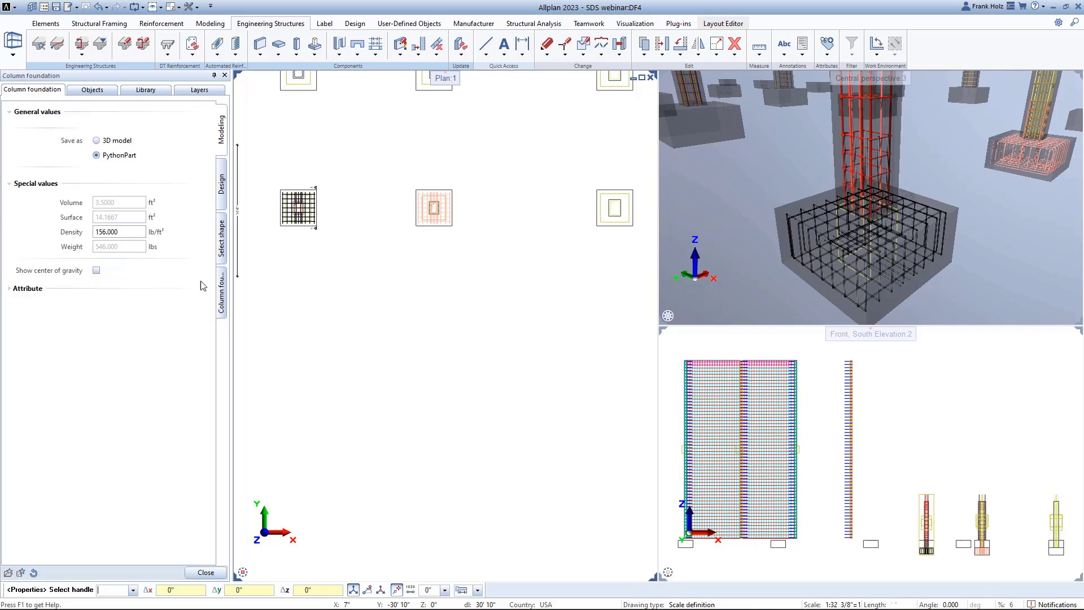
click(222, 290)
scroll(113, 497, down, 10)
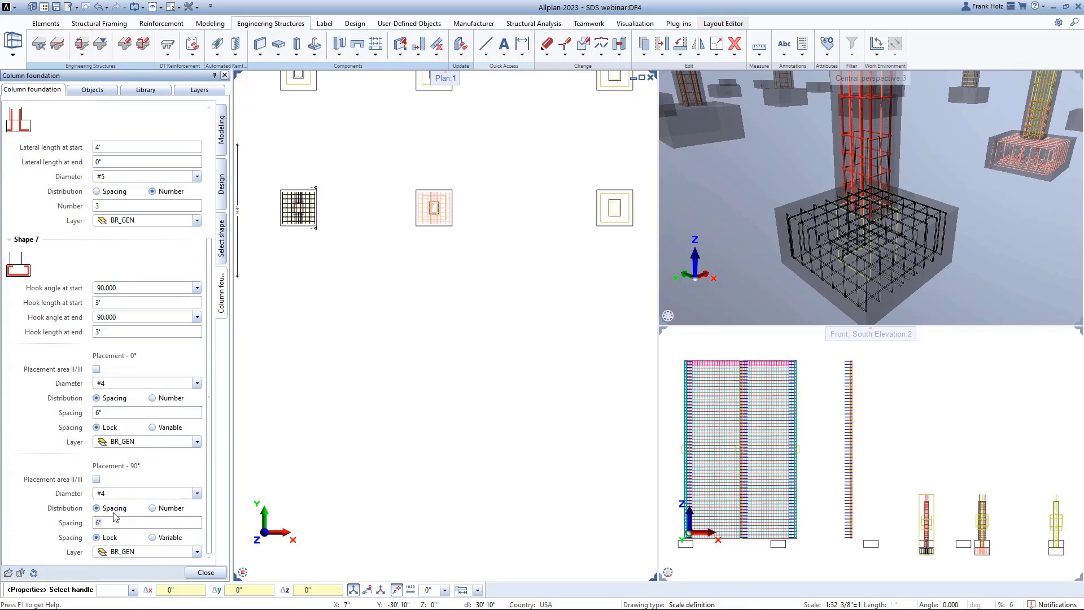
text(1)
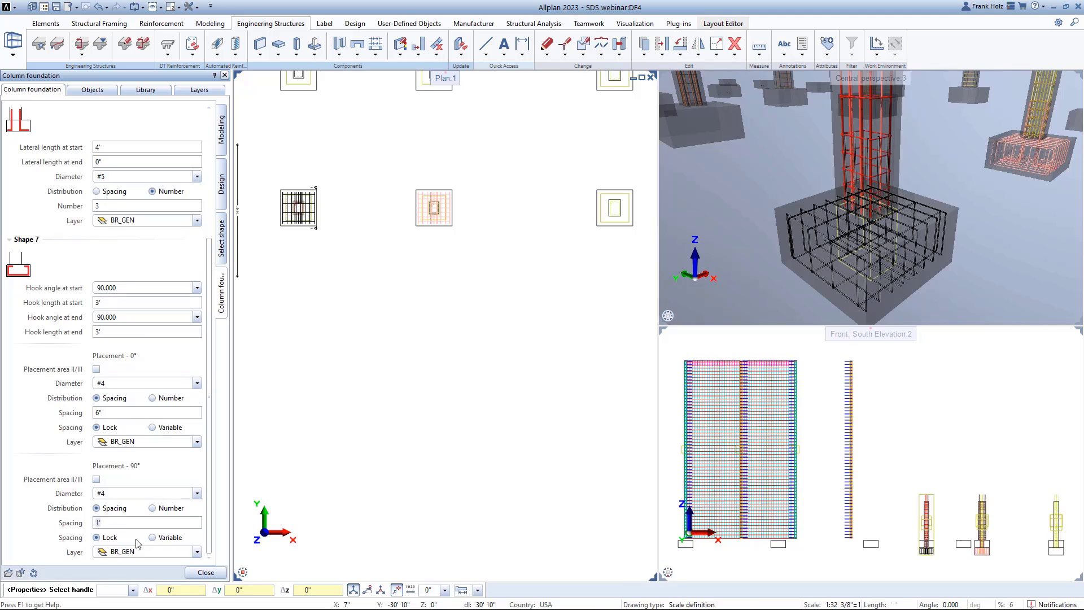
click(206, 572)
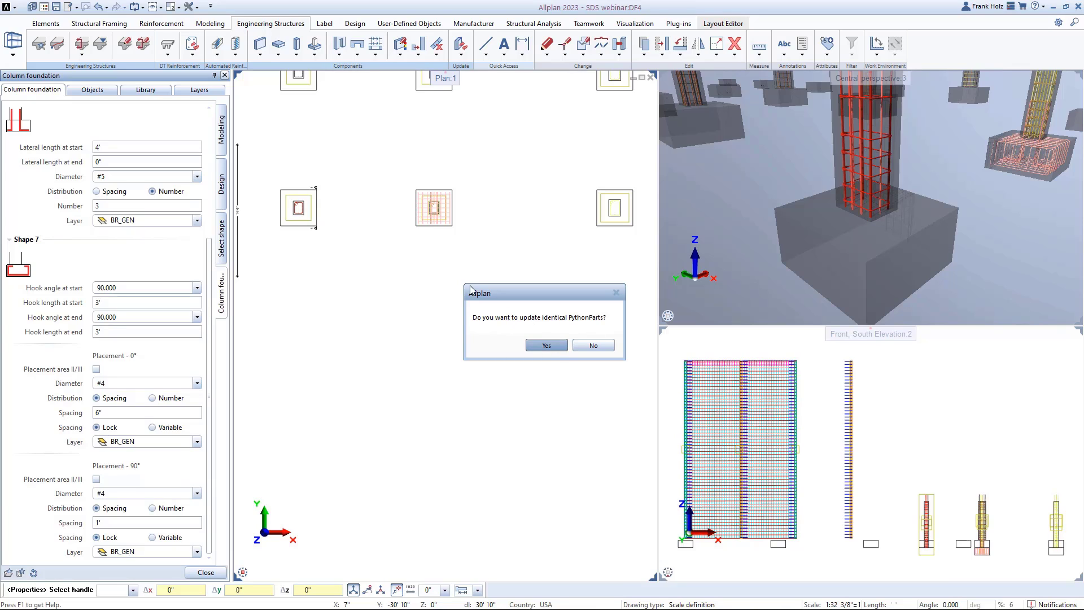
click(546, 345)
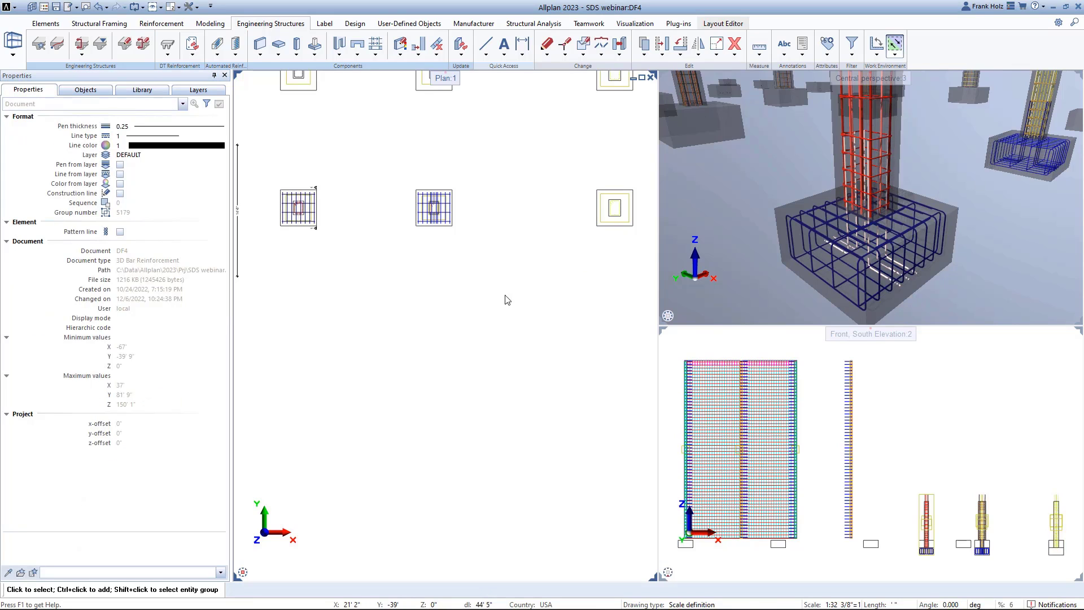
- Rearrange the reinforcement marks from 1 to 99999 after 1, including identical shapes, meshes and rebars, with a tolerance of 0"
scroll(585, 287, down, 2)
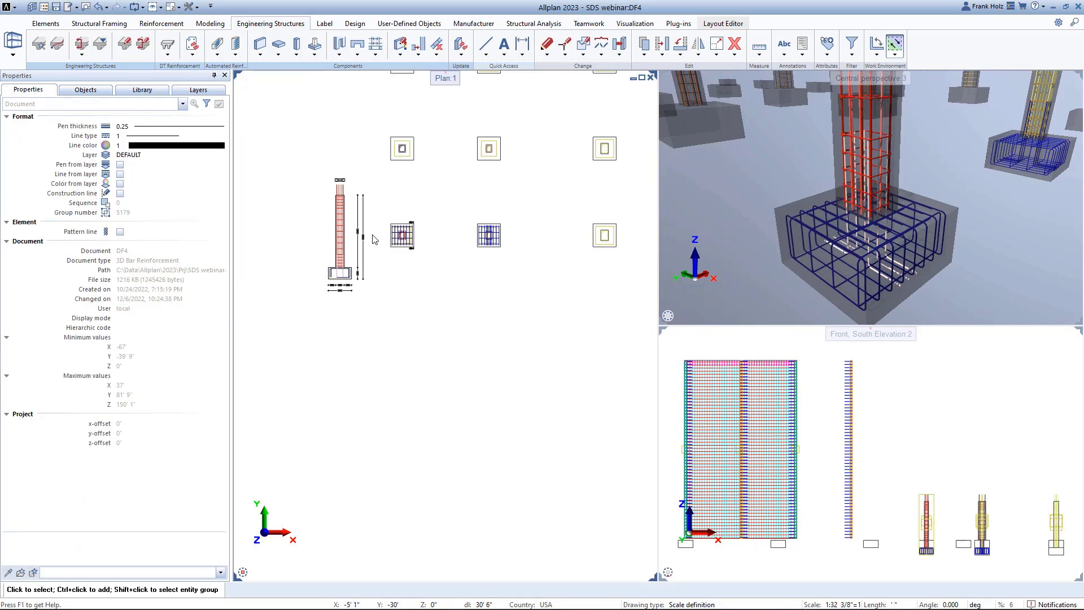
scroll(836, 268, down, 3)
scroll(884, 238, down, 3)
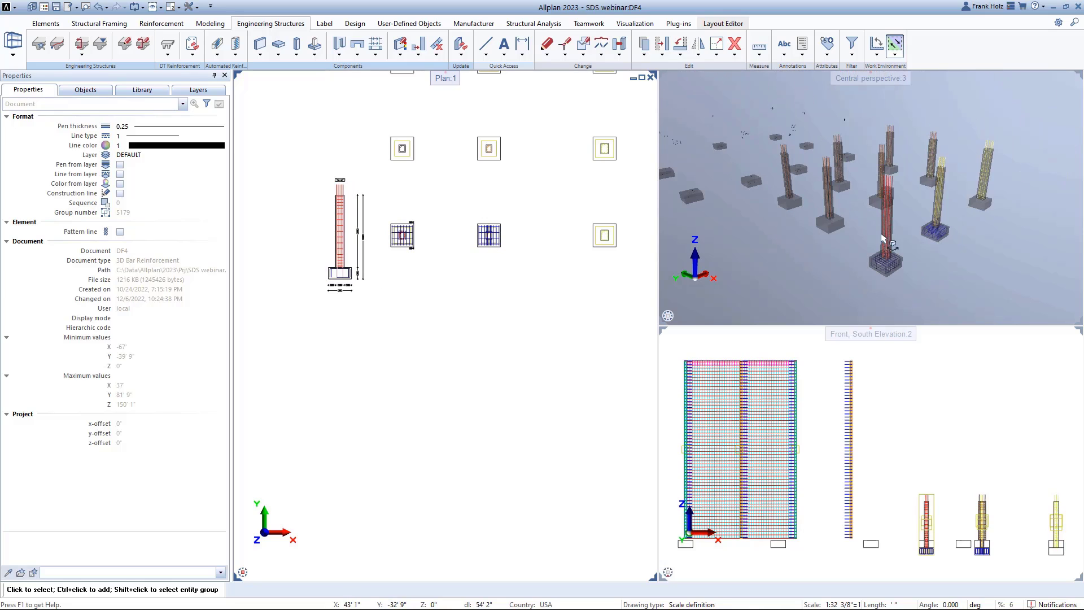
scroll(921, 164, down, 2)
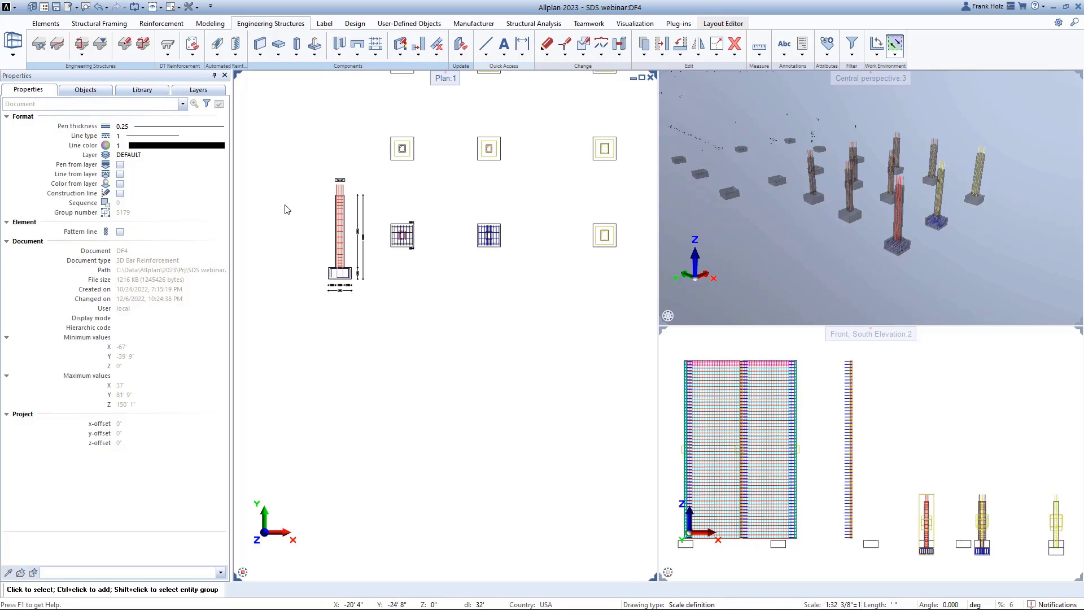
click(430, 160)
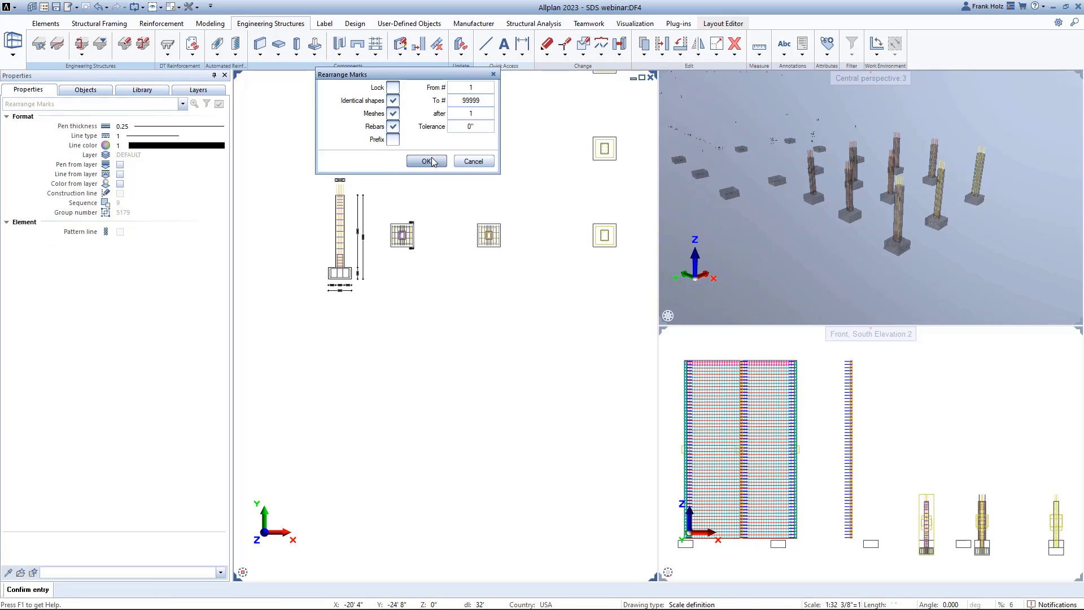
key(Escape)
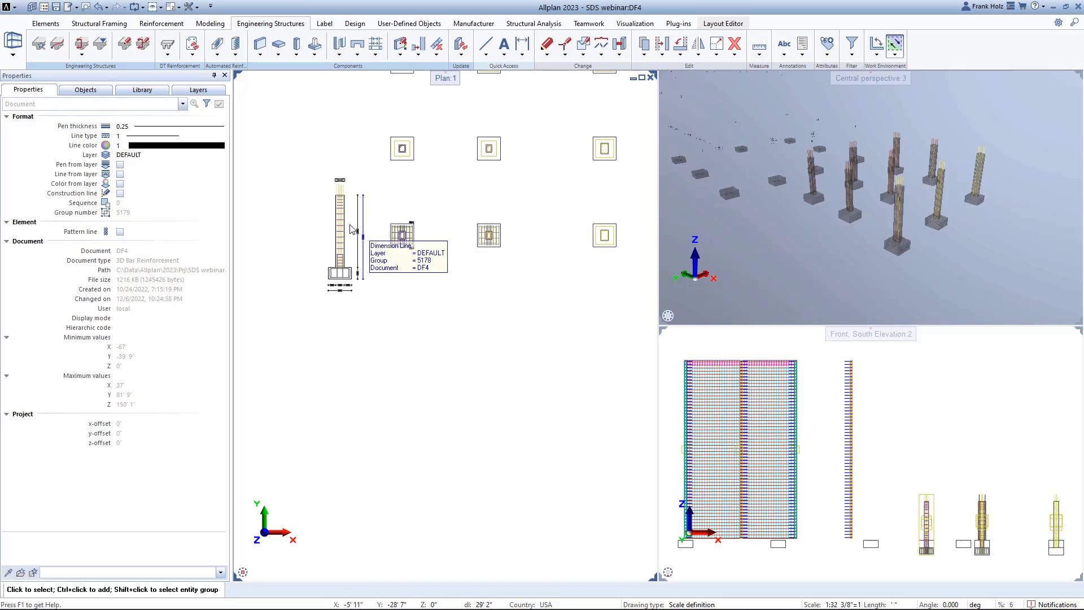
- Start a new release in the Reinforcement Release Manager and create the bid item "bid" for it
middle_drag(296, 218, 347, 209)
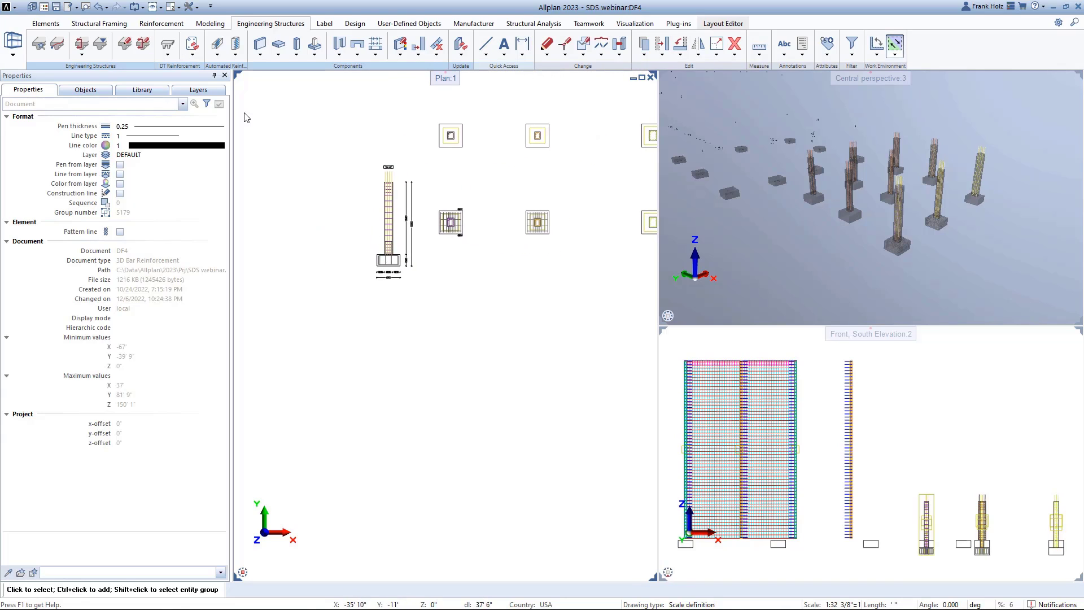
click(168, 25)
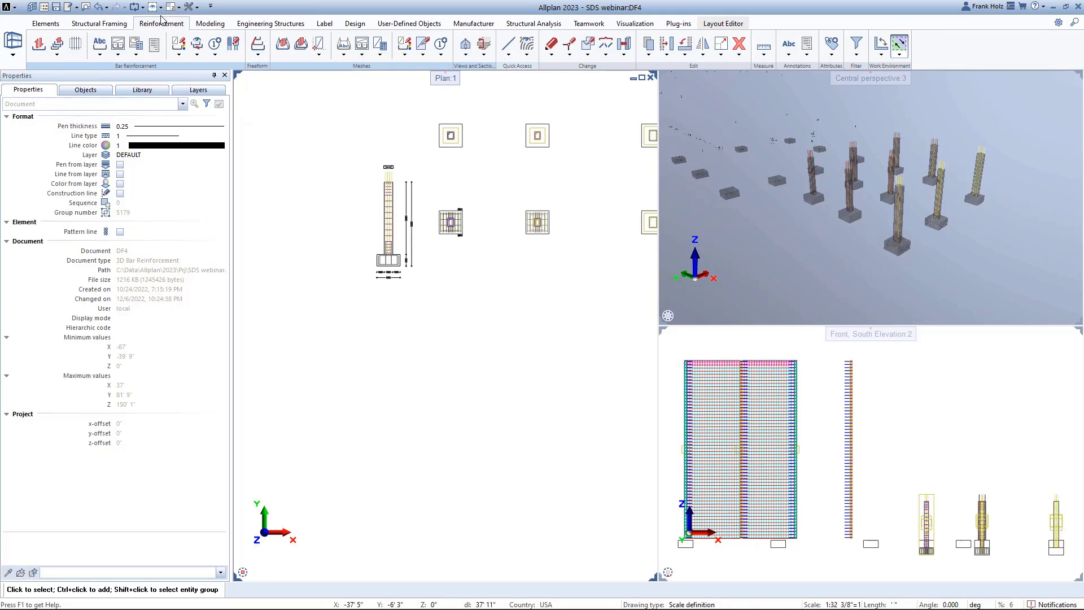
click(155, 48)
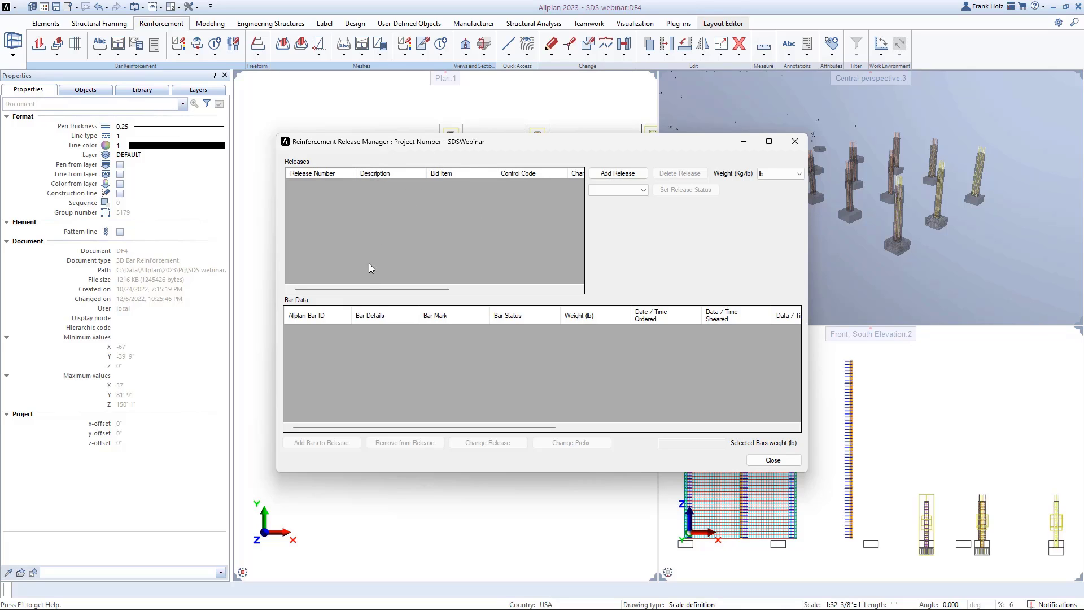
click(617, 177)
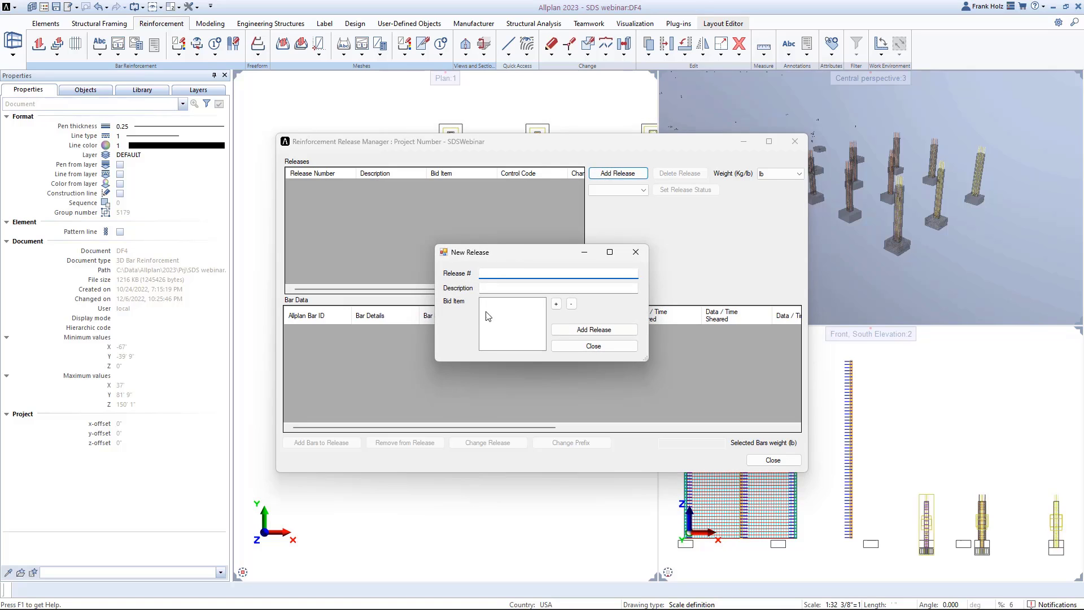
click(556, 304)
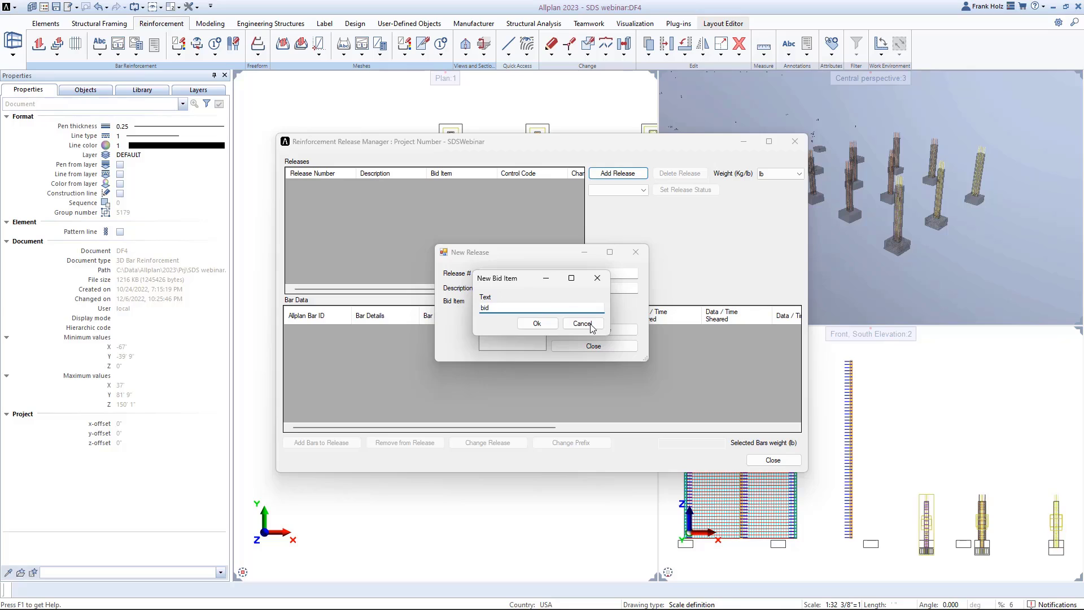
click(537, 323)
- Add release 111 with the description "Columns" and the bid item "bid"
click(501, 275)
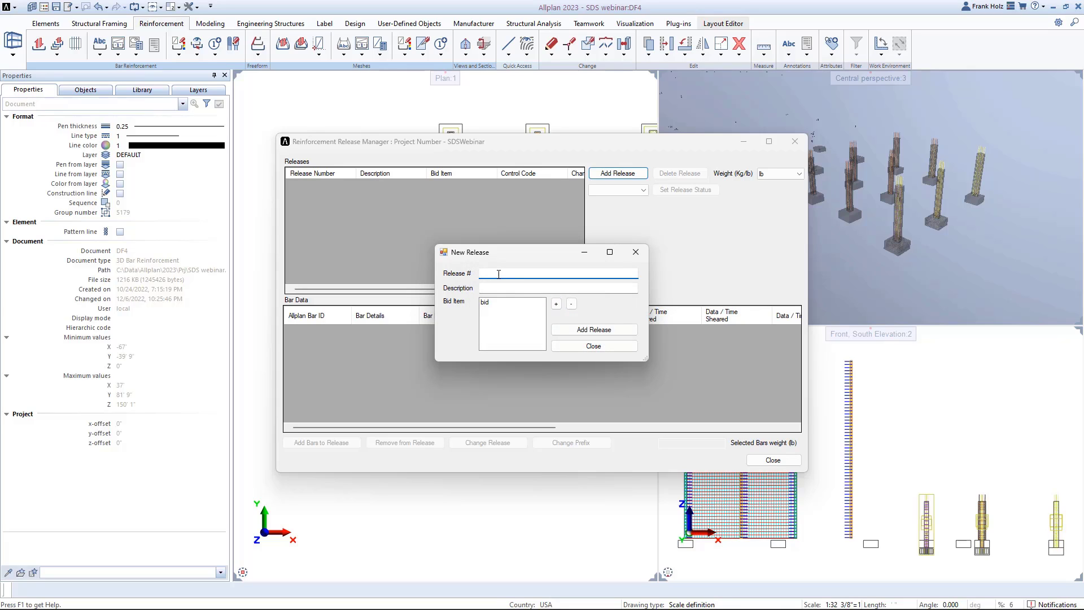
text(111)
click(513, 289)
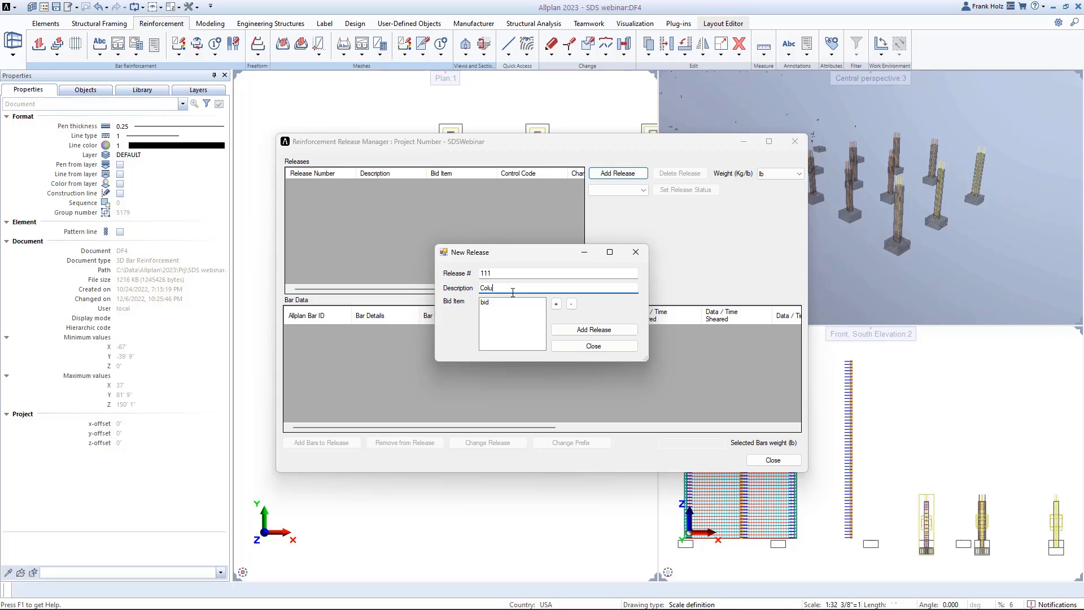
click(484, 303)
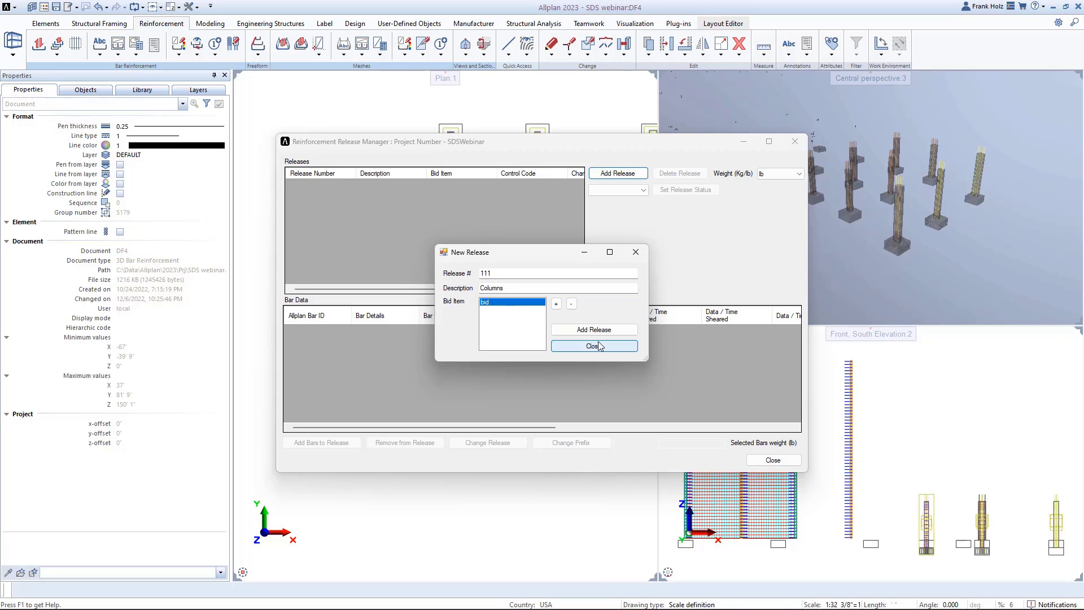
click(593, 330)
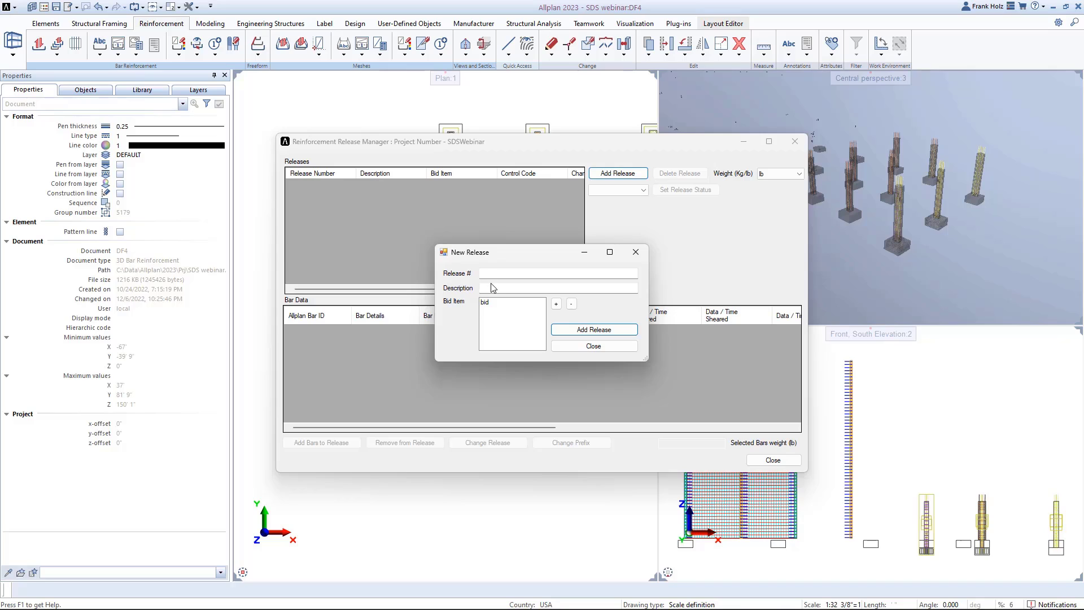
- Add release 222 with the description "Walls" and the bid item "bid", and finish creating releases
click(498, 276)
text(2)
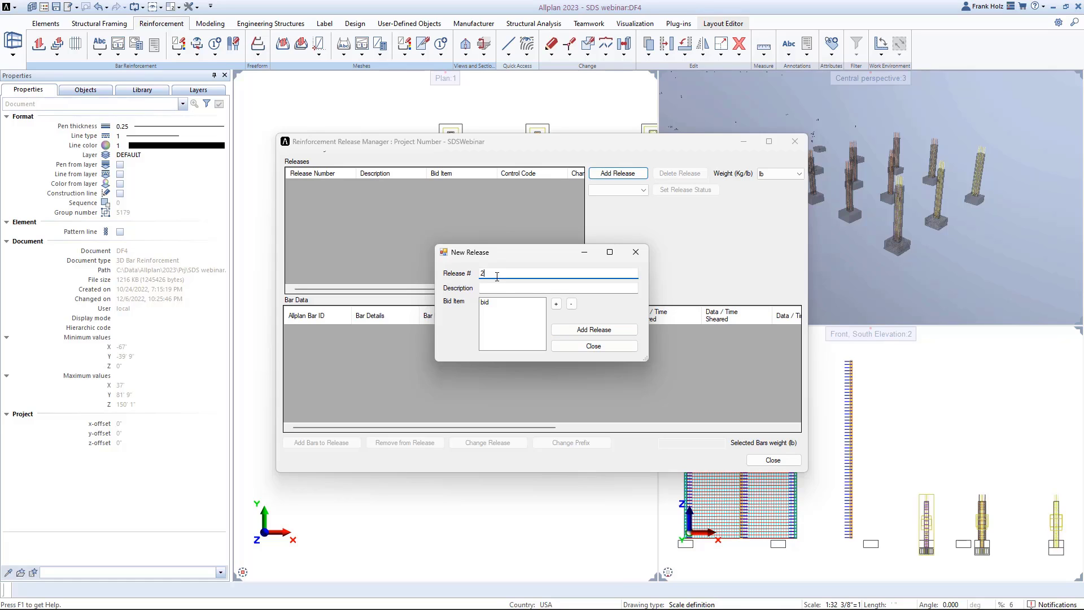
text(22)
click(498, 288)
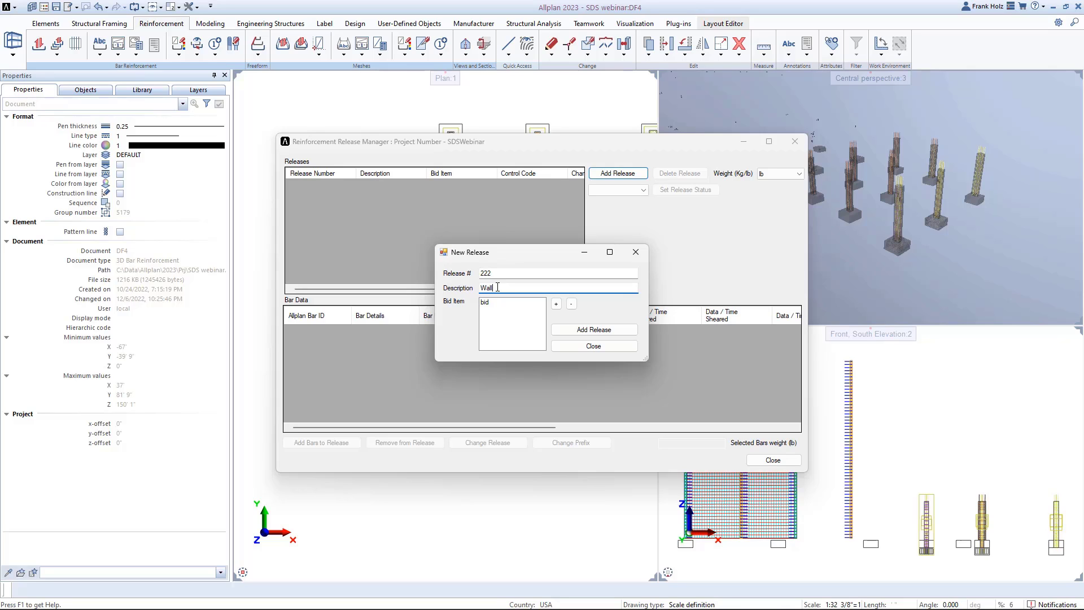
click(485, 303)
click(594, 329)
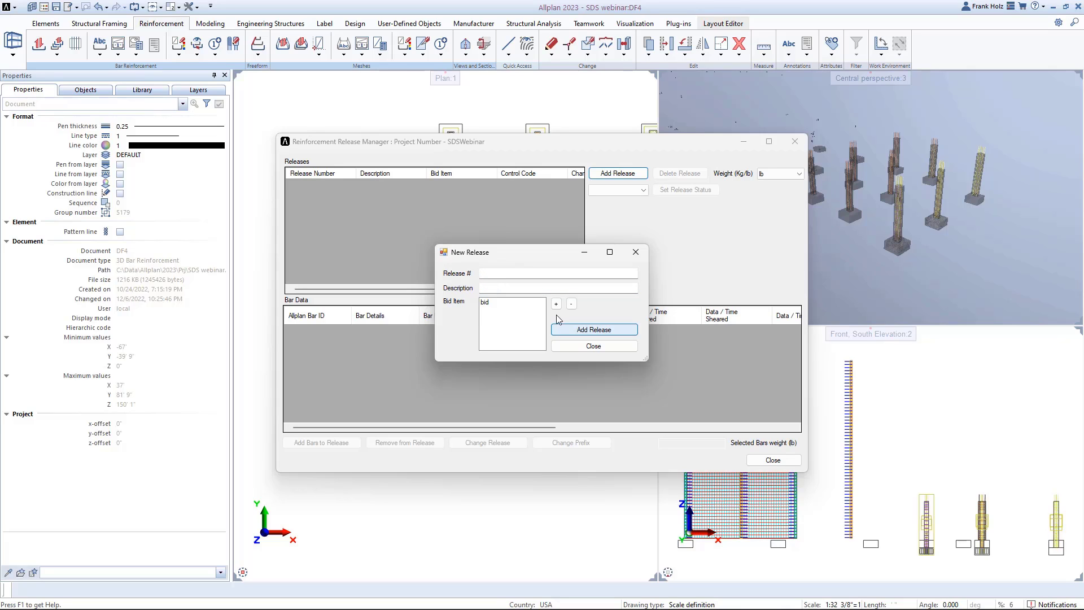
click(582, 346)
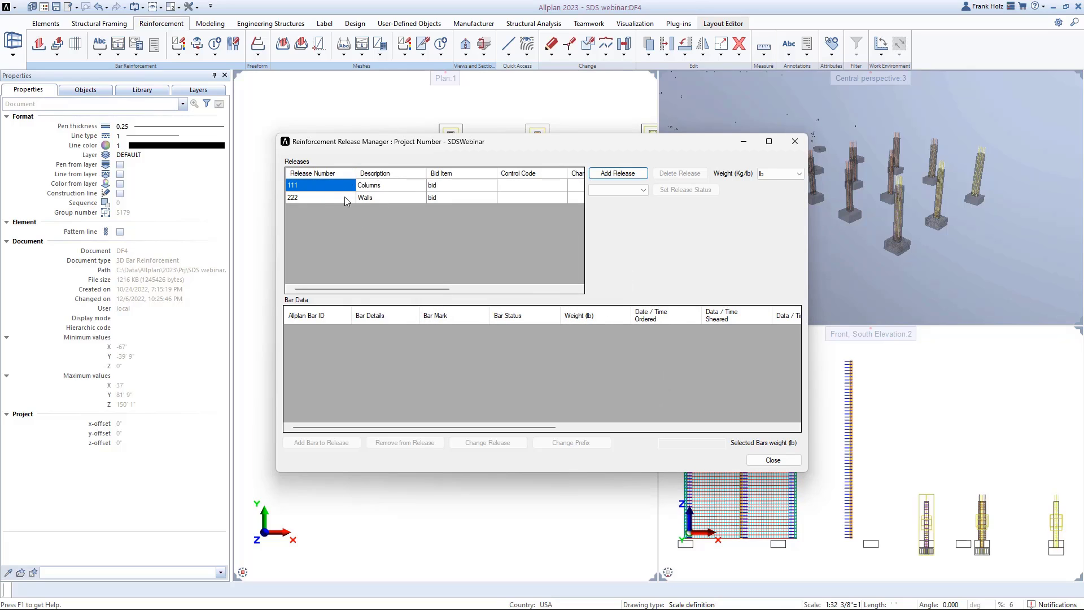
- Assign the column reinforcement in plan to release 111 (Columns) and look through its bar data
click(322, 187)
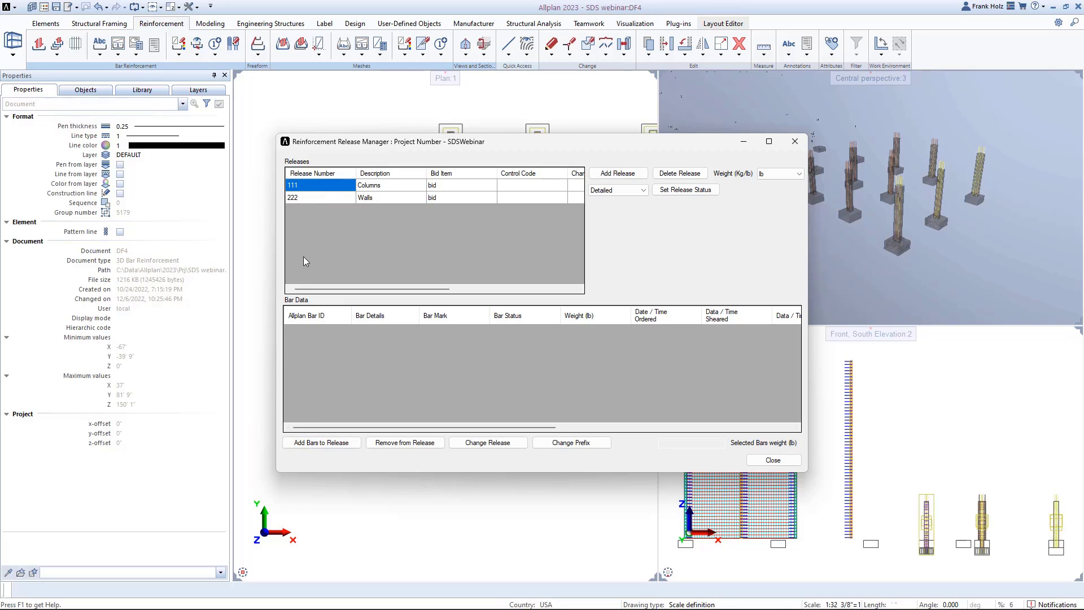
click(317, 444)
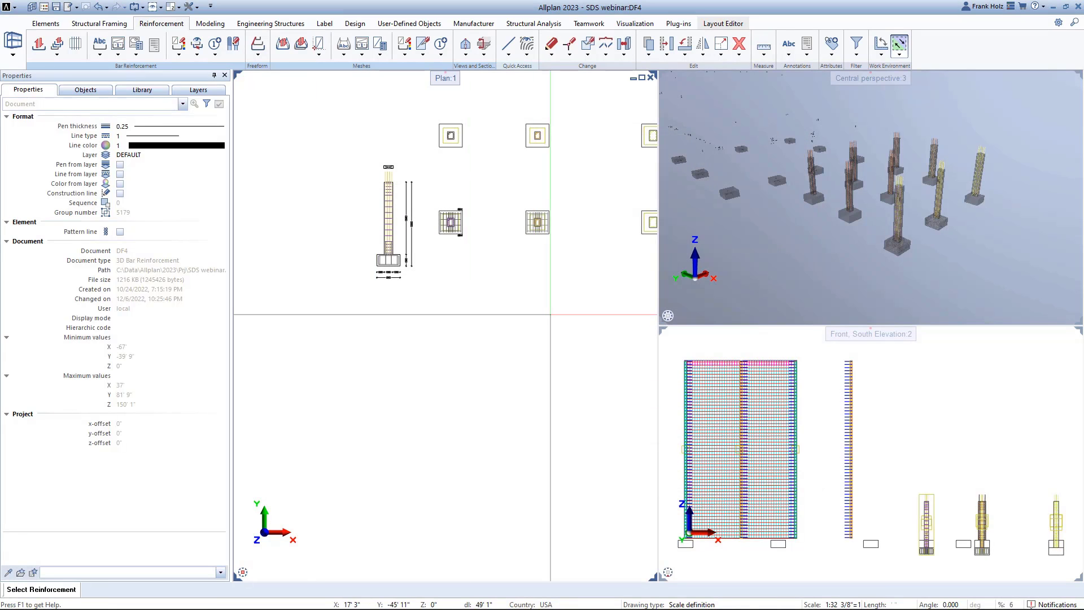
drag(322, 245, 484, 393)
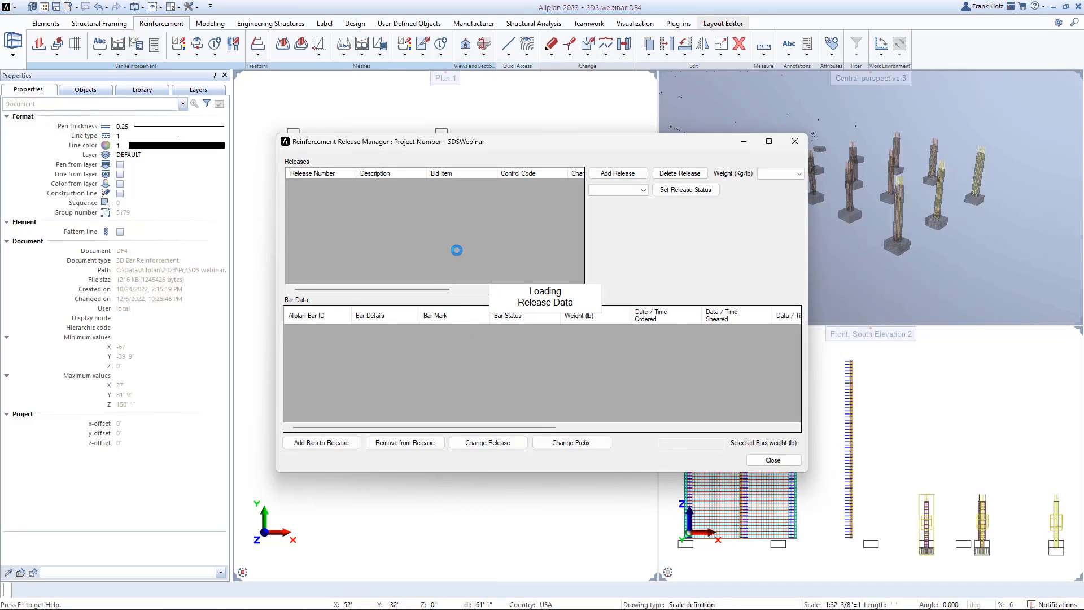
scroll(327, 350, down, 4)
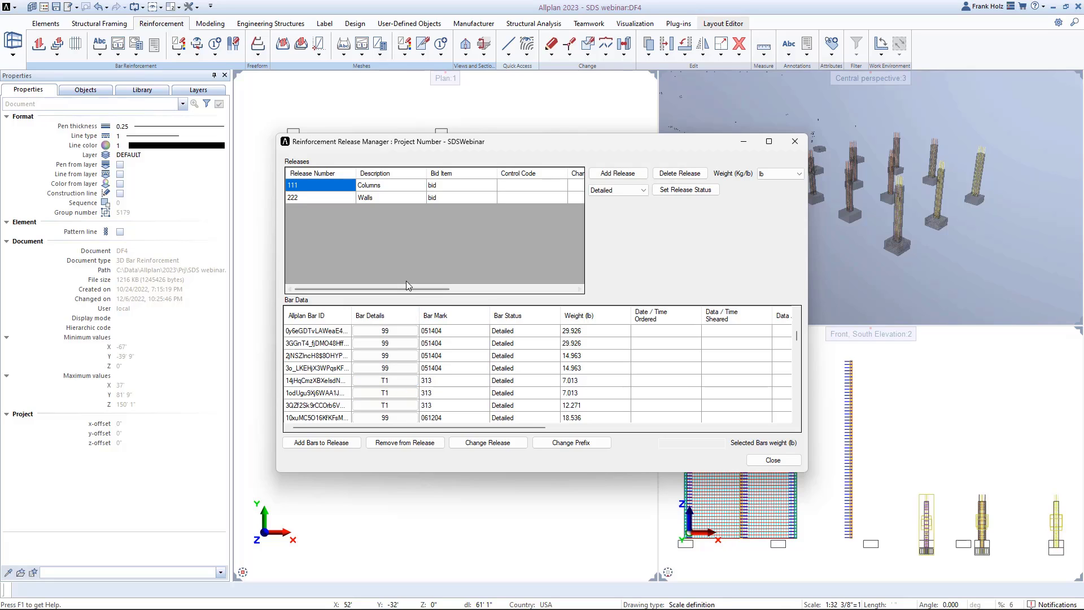
click(323, 198)
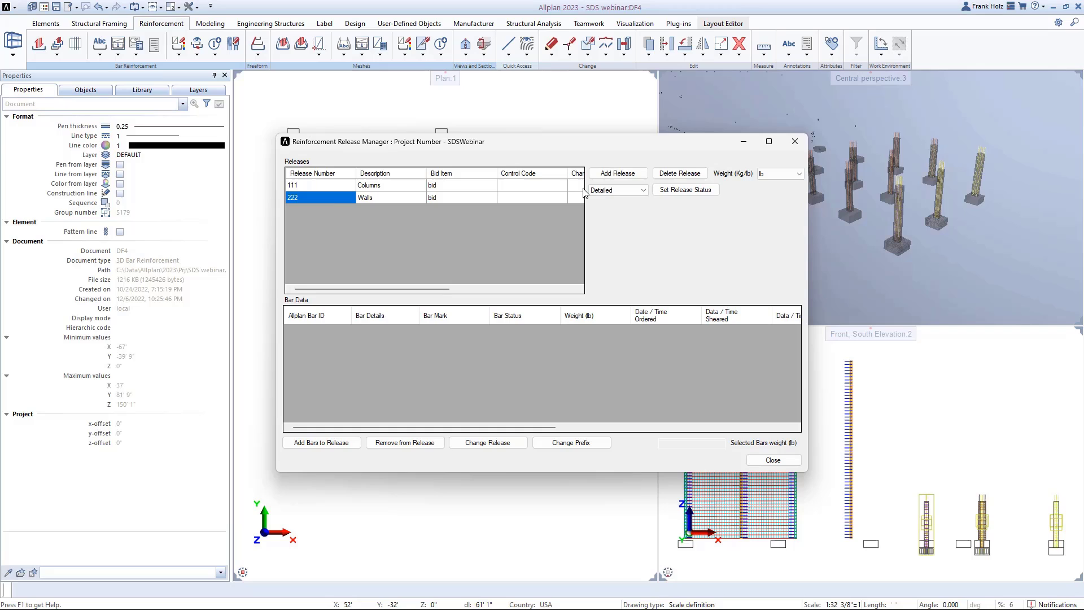
click(618, 174)
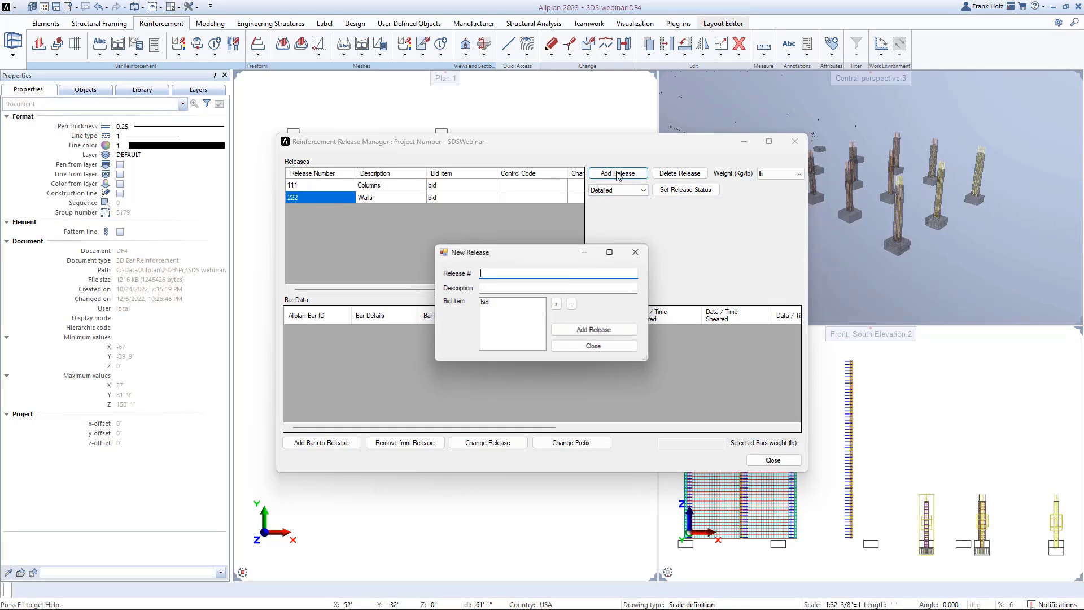
click(593, 346)
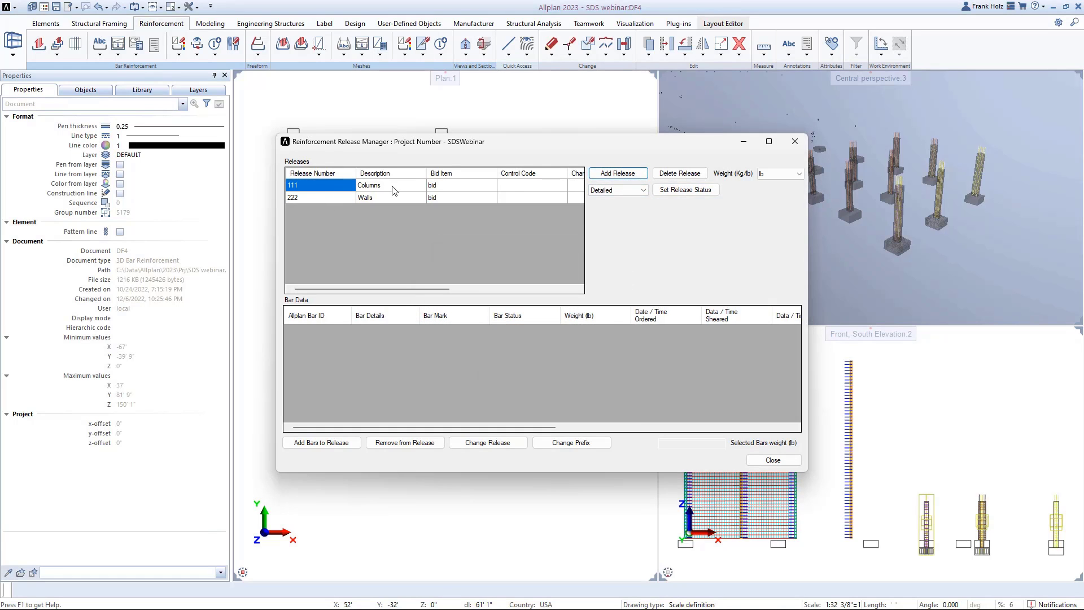
- Assign the wall reinforcement in the upper part of the plan to release 222 (Walls)
click(334, 198)
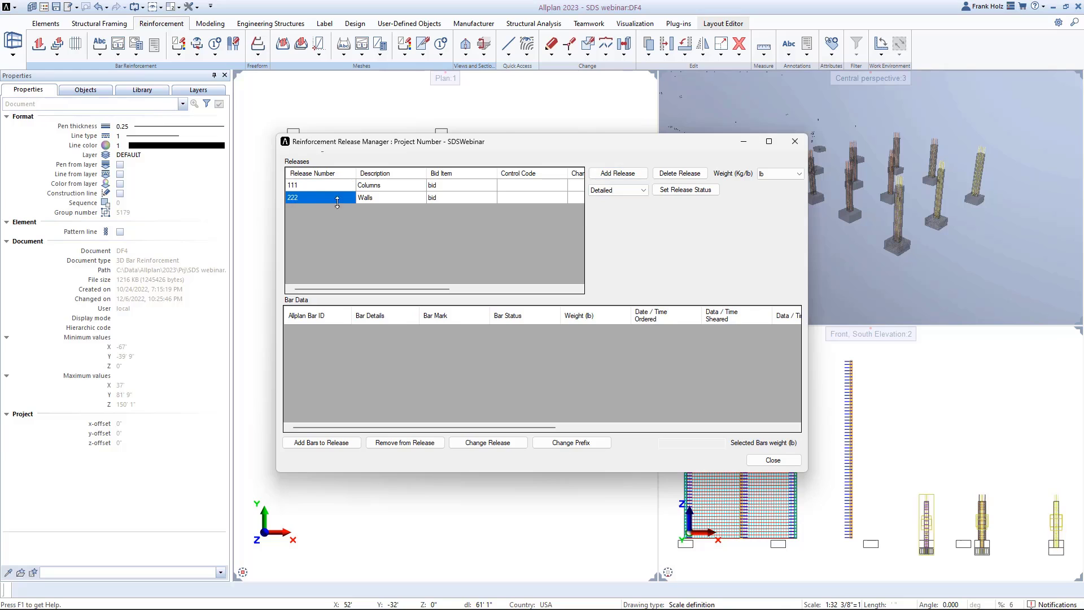
click(334, 443)
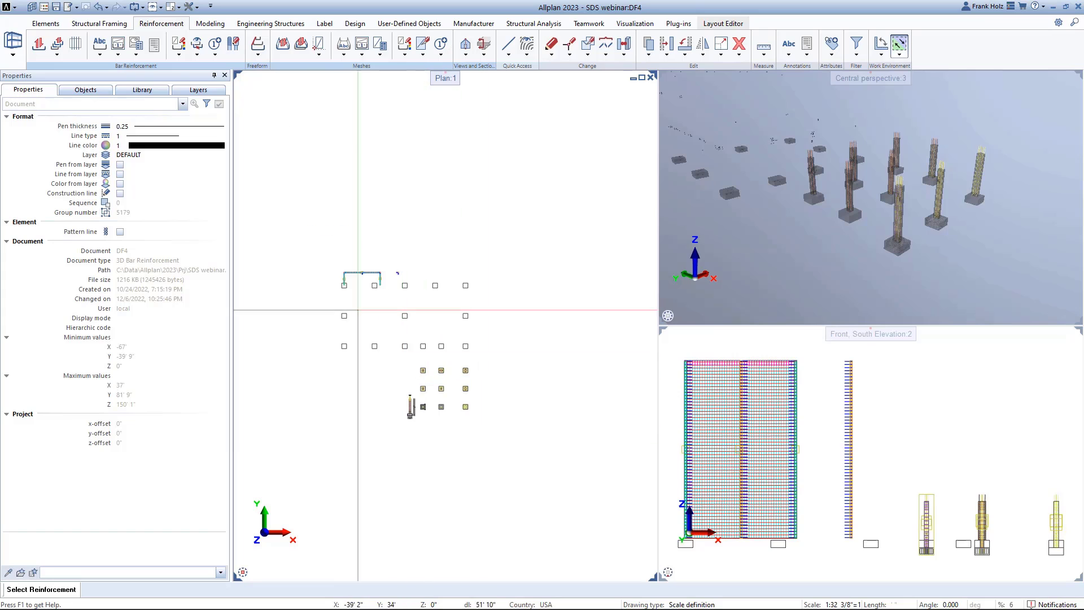
drag(337, 250, 438, 312)
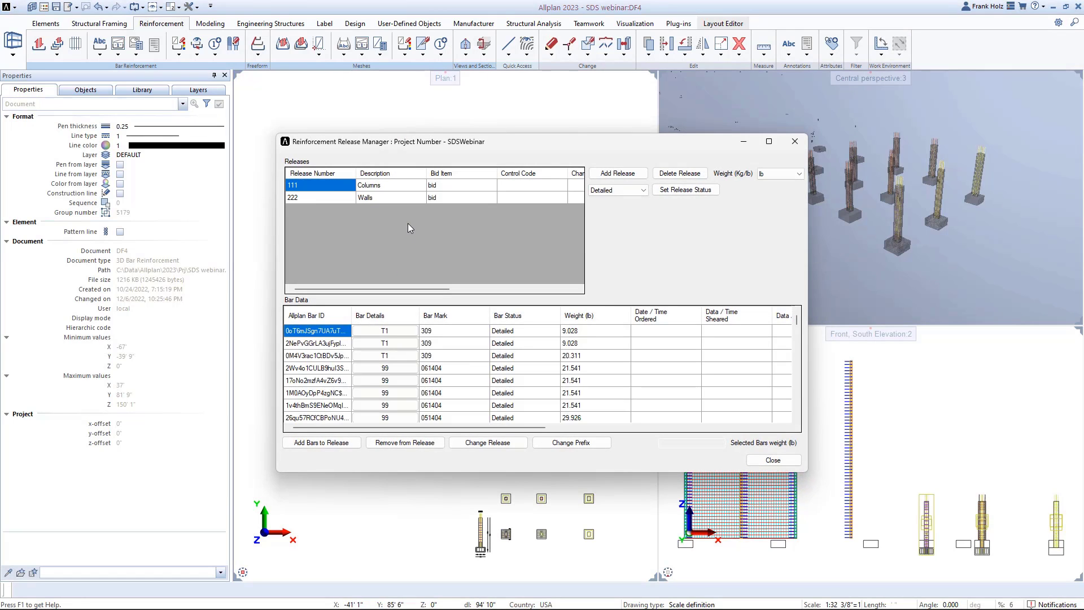
- Check the bar data of release 222 (Walls) and close the release manager
click(327, 198)
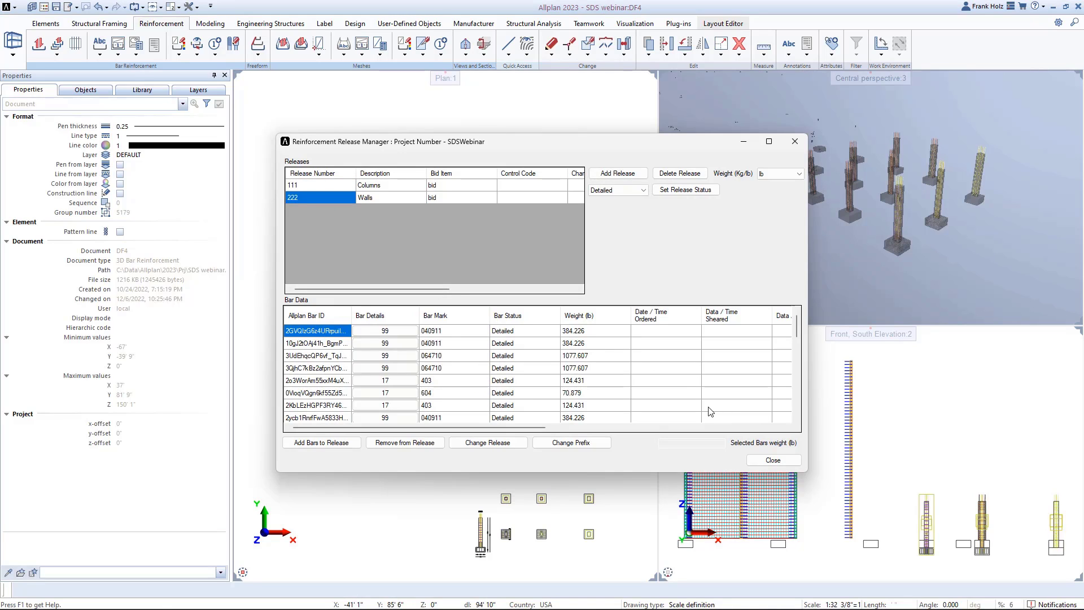
click(773, 461)
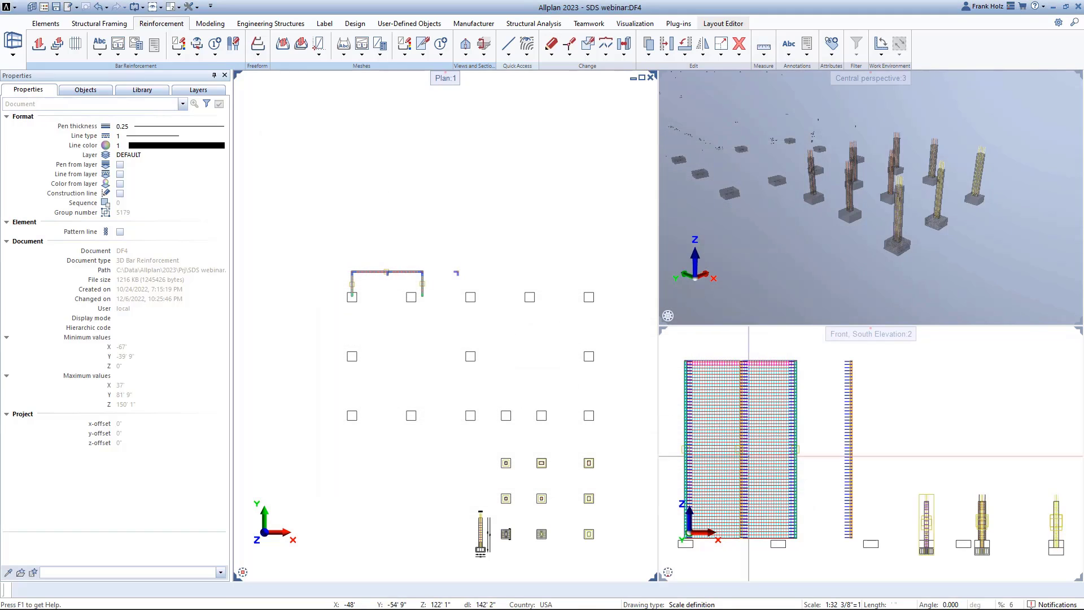
- Inspect the release attributes of a column's bar reinforcement in the plan, leaving them unmodified
scroll(519, 535, up, 5)
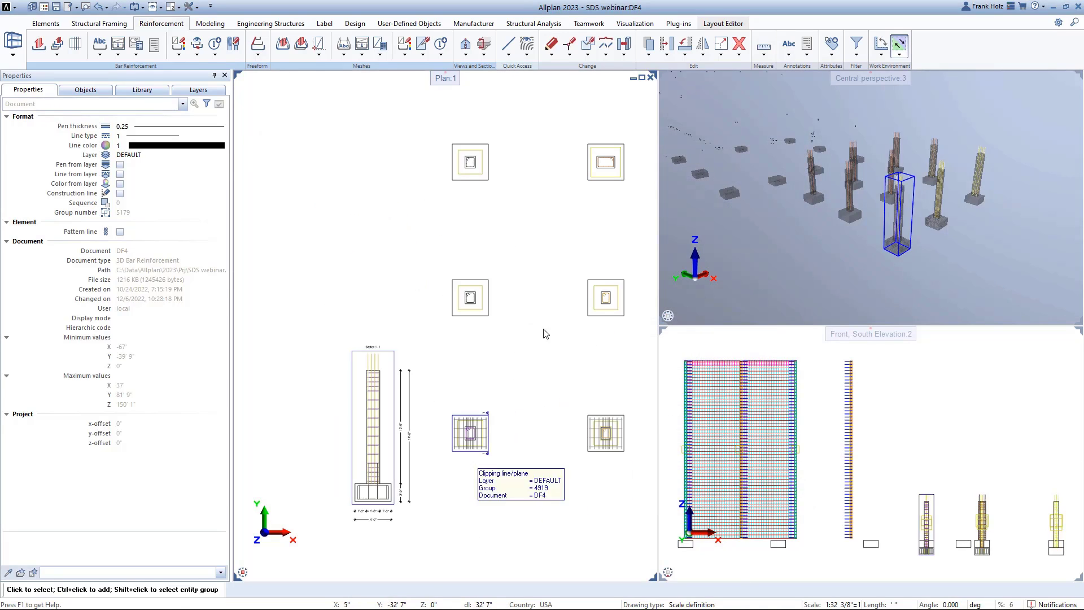
click(831, 55)
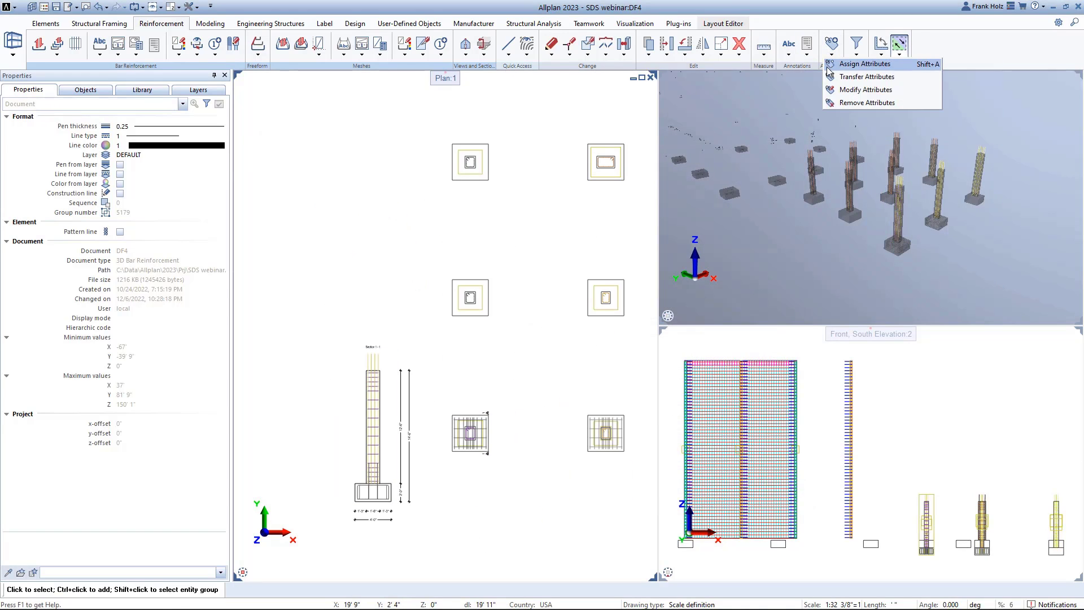
click(848, 90)
scroll(476, 298, up, 3)
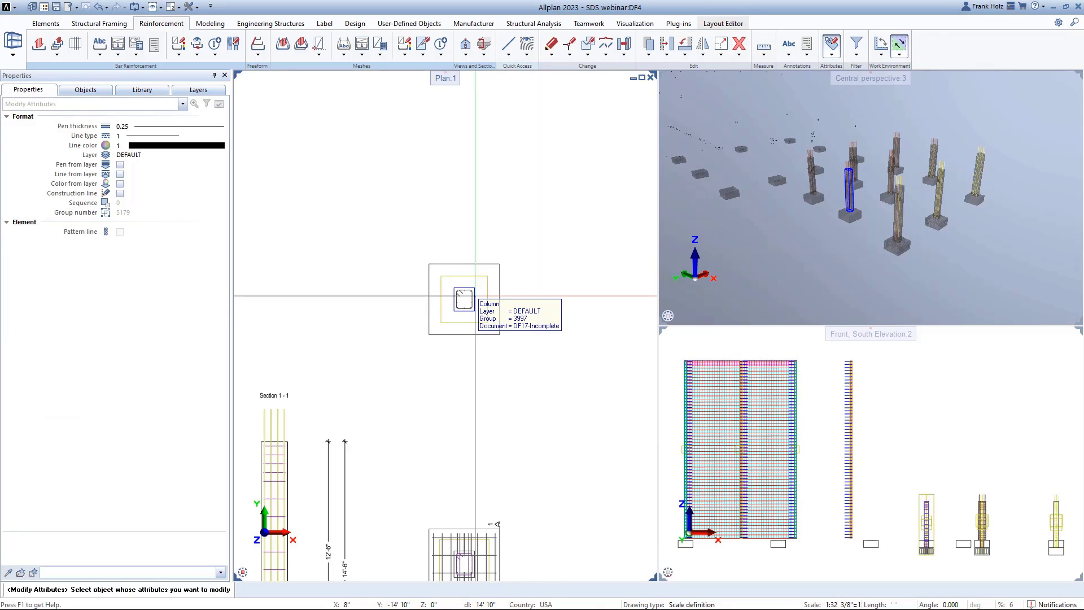
click(475, 297)
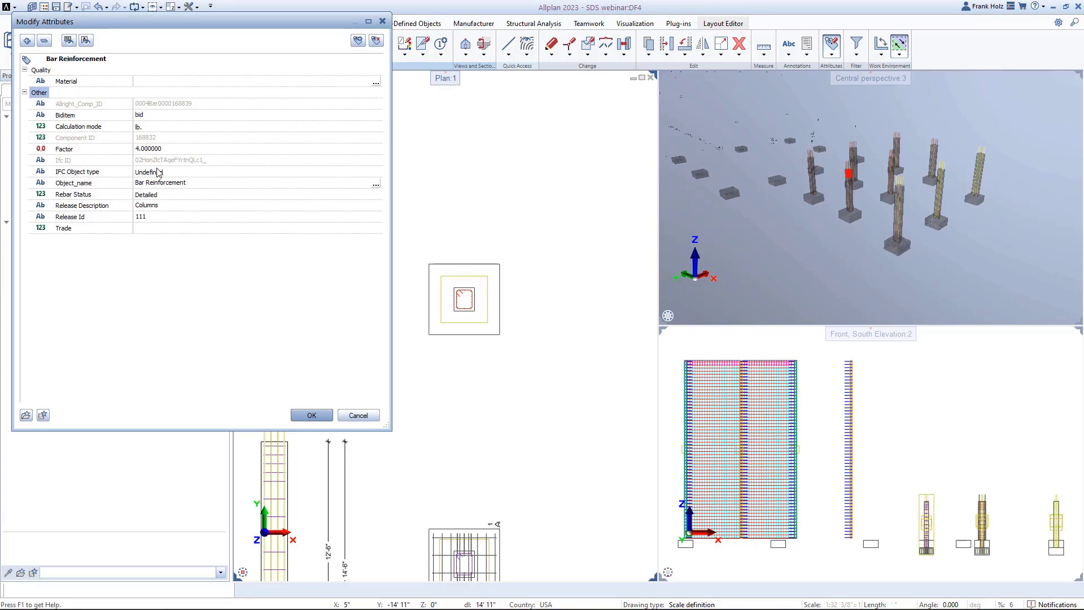
click(358, 415)
- Place the reinforcing bar legend "1 Schedule" from the external path's 19 Rebar subfolder in the plan, beside Section 1-1
scroll(551, 330, down, 2)
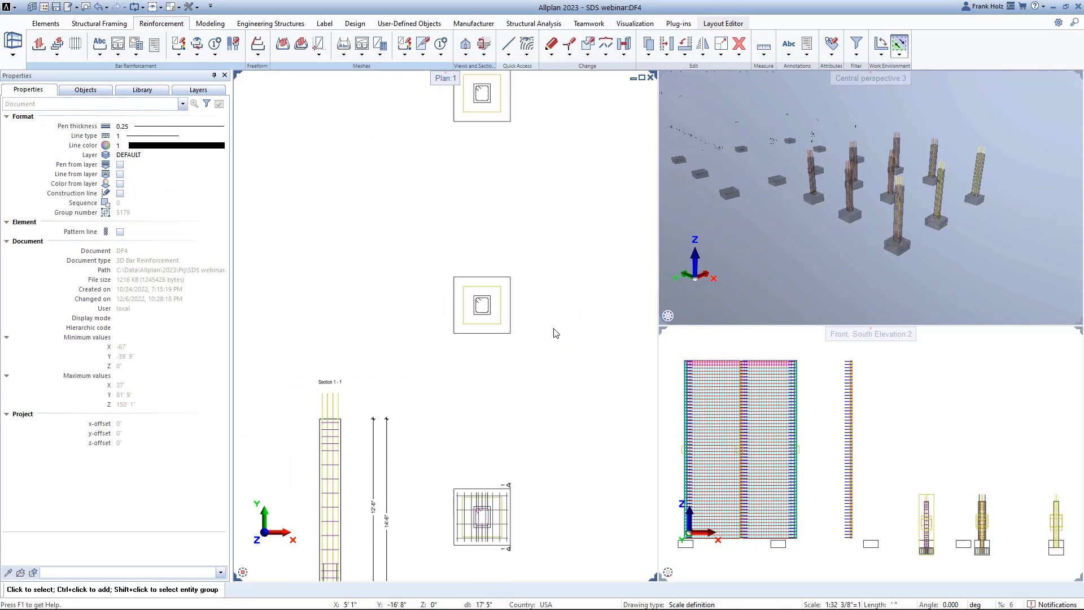
middle_drag(425, 382, 499, 330)
click(136, 55)
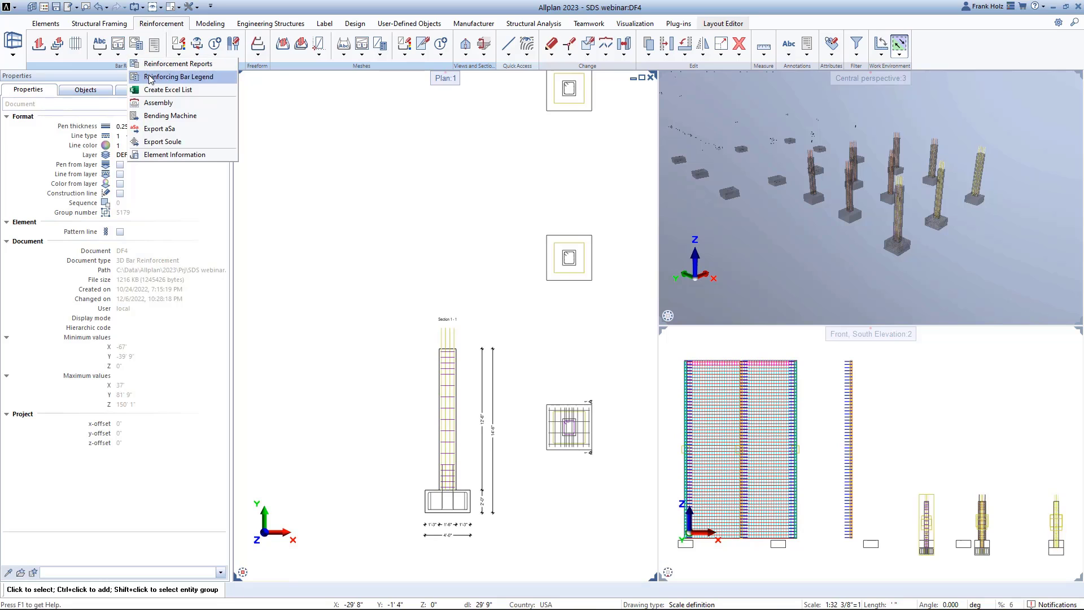
click(169, 80)
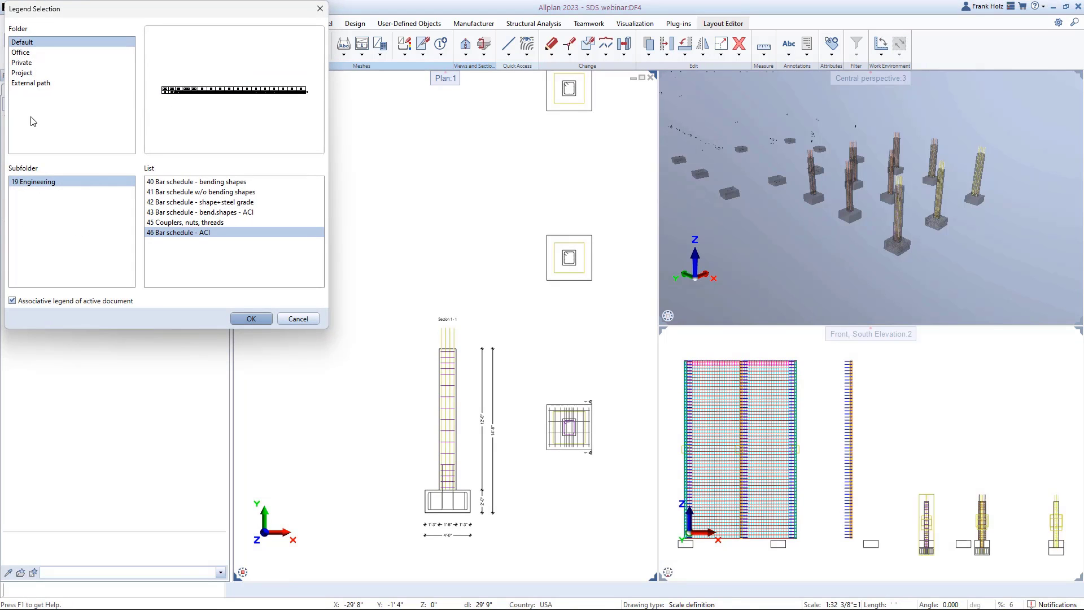
click(43, 83)
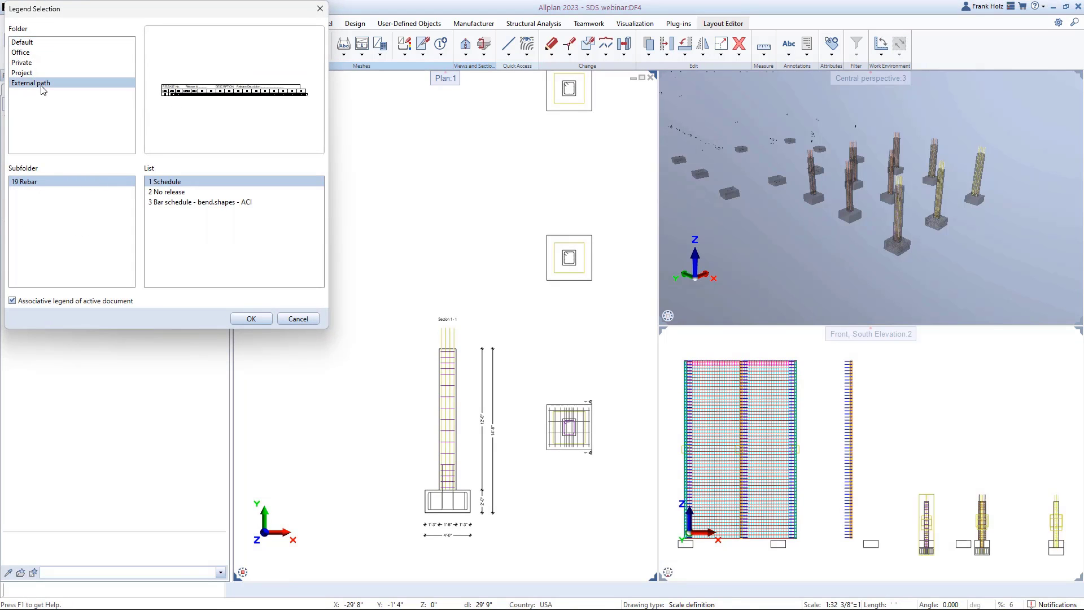
click(252, 318)
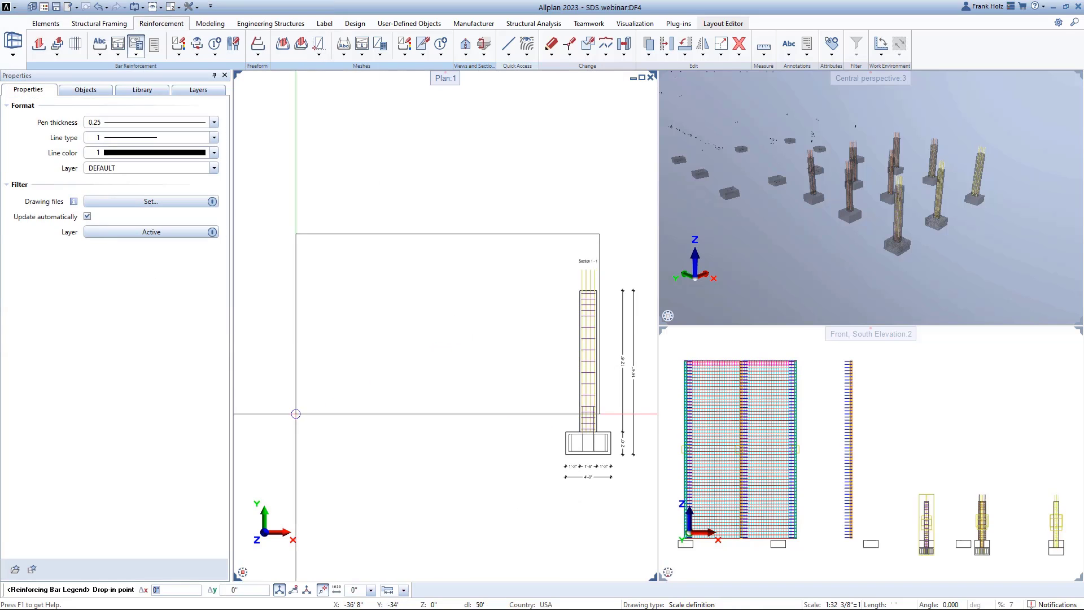
click(257, 244)
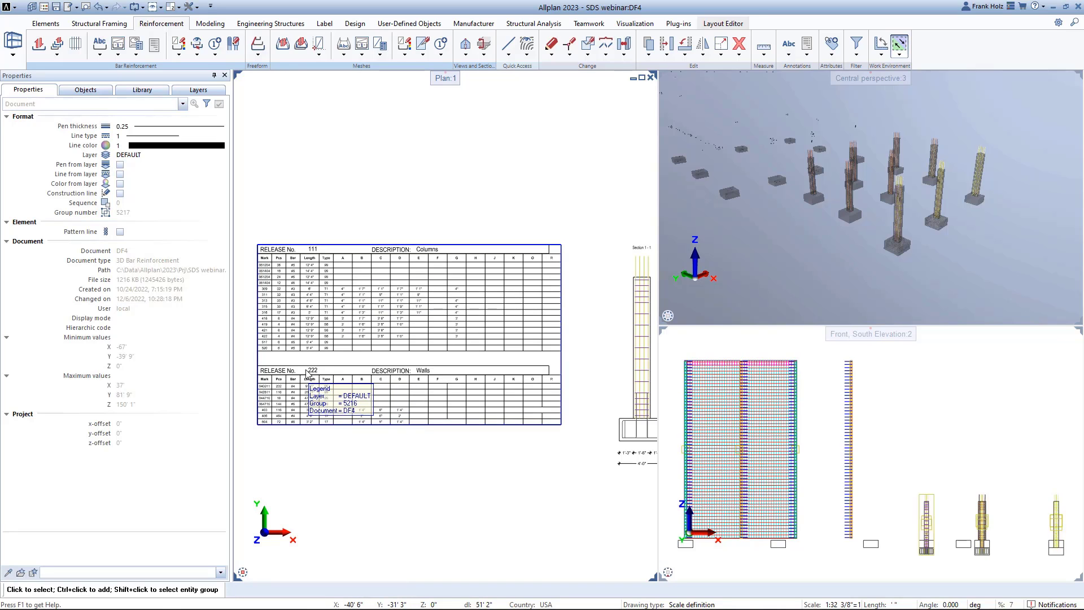
- Group the model objects by the Engineering attribute Release Description
click(95, 90)
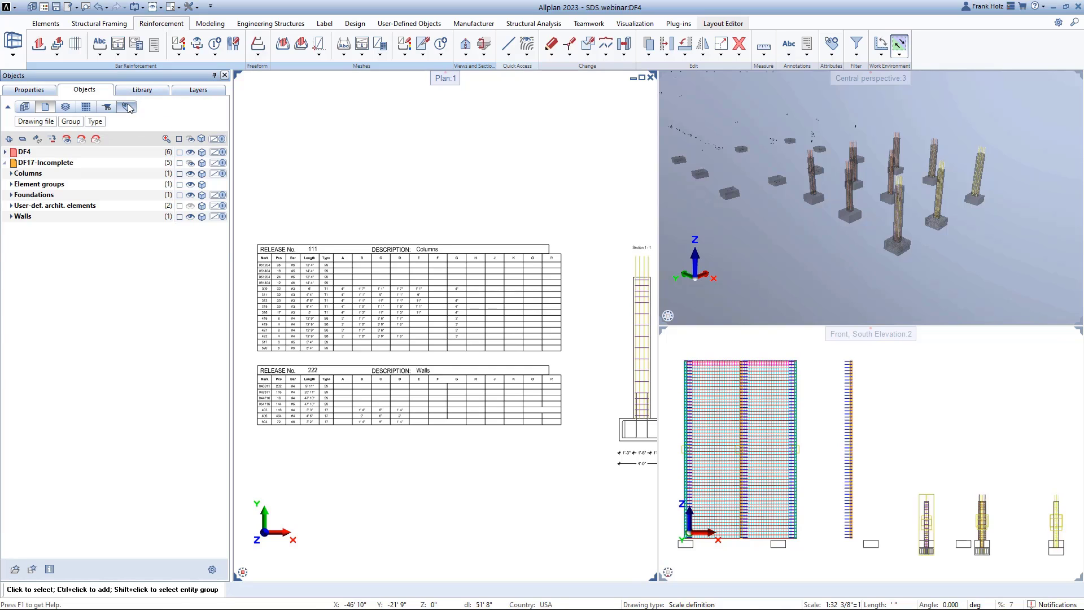
click(128, 108)
click(64, 121)
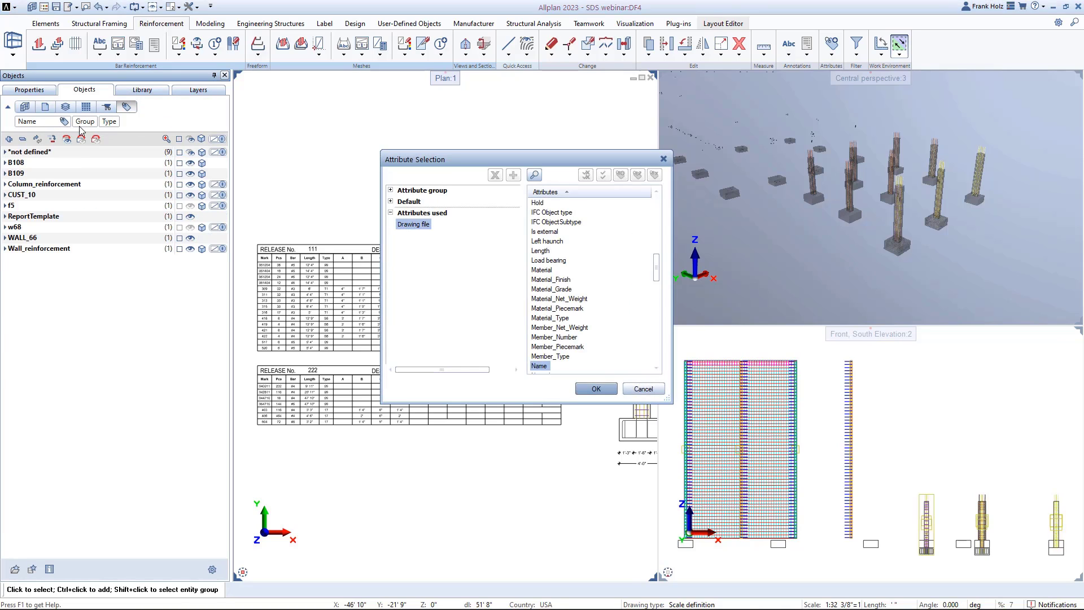
click(390, 202)
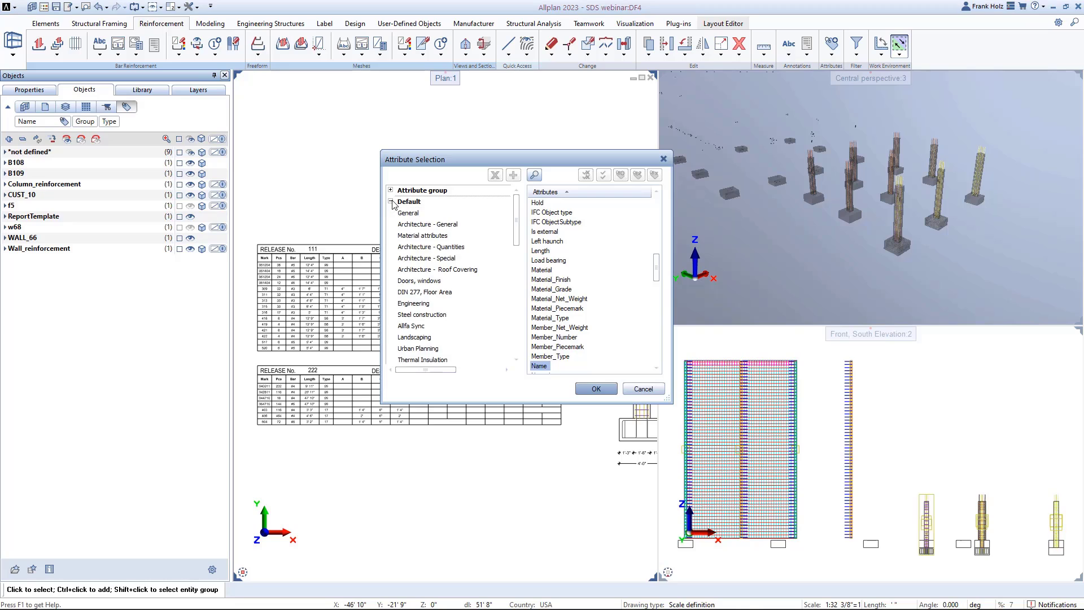
click(415, 304)
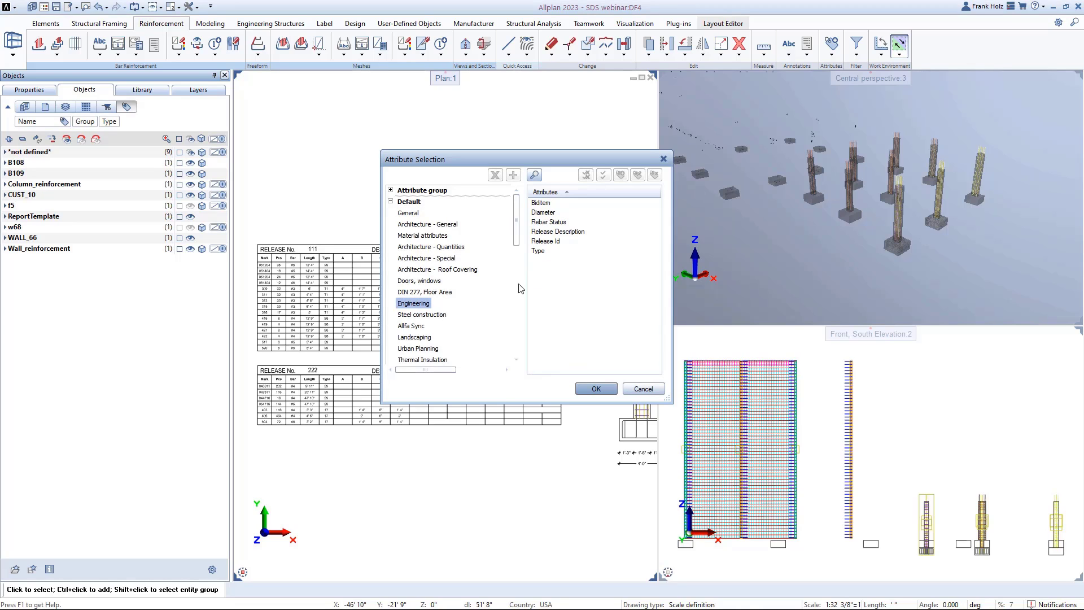
double_click(558, 232)
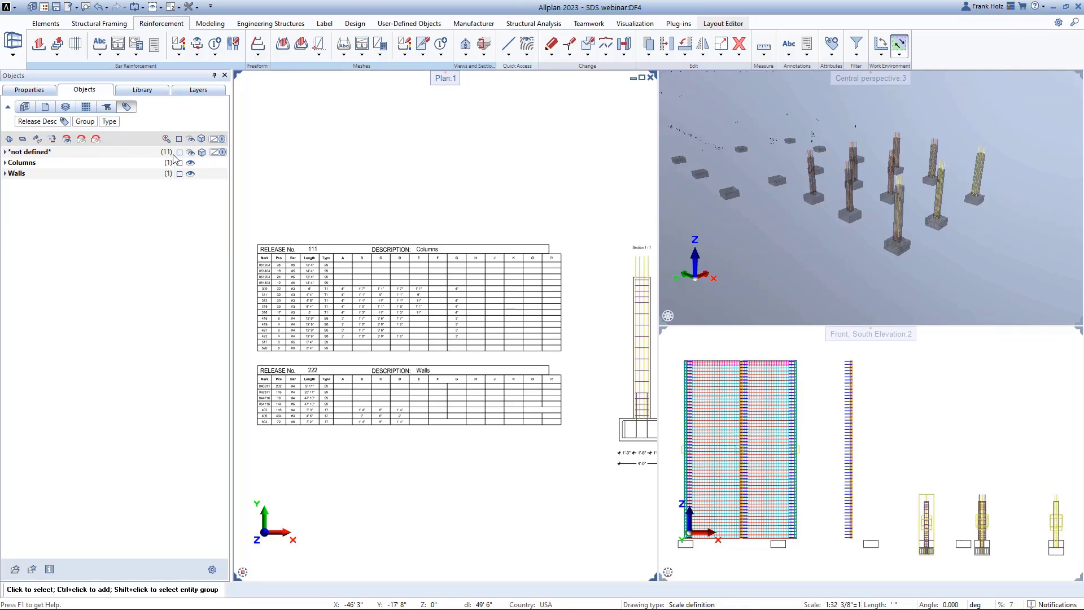
- Highlight the Columns release and the Walls release in the model one after the other, and clear the selection
scroll(1005, 252, down, 3)
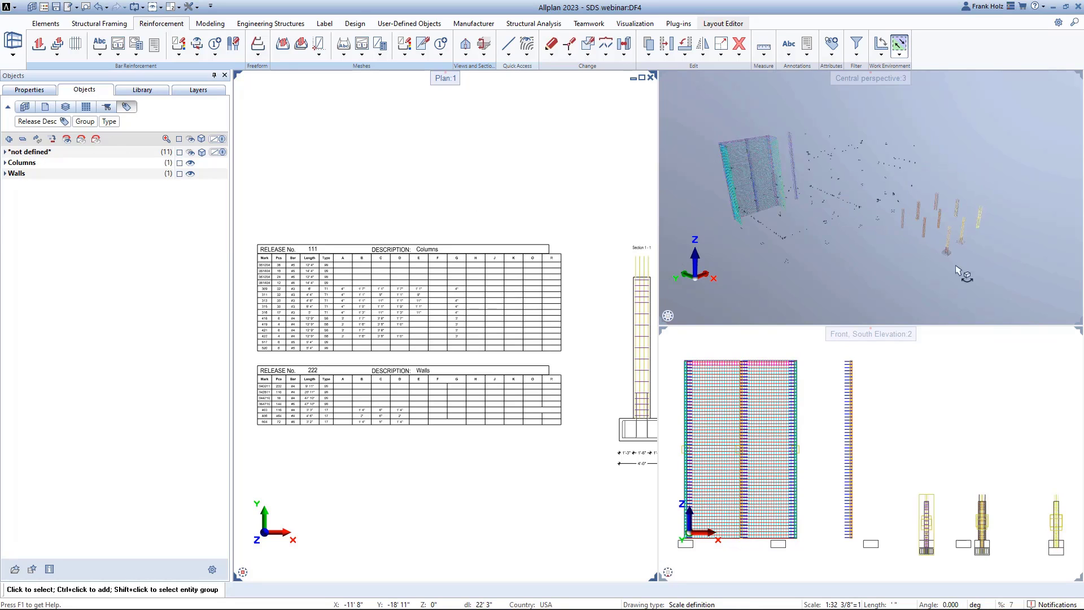
click(180, 164)
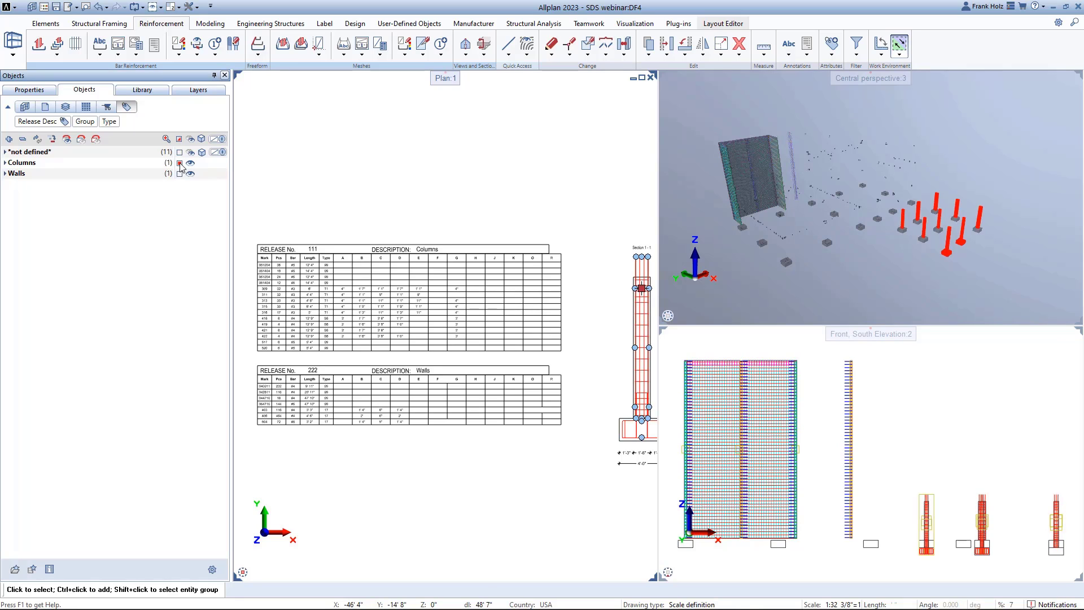
click(179, 175)
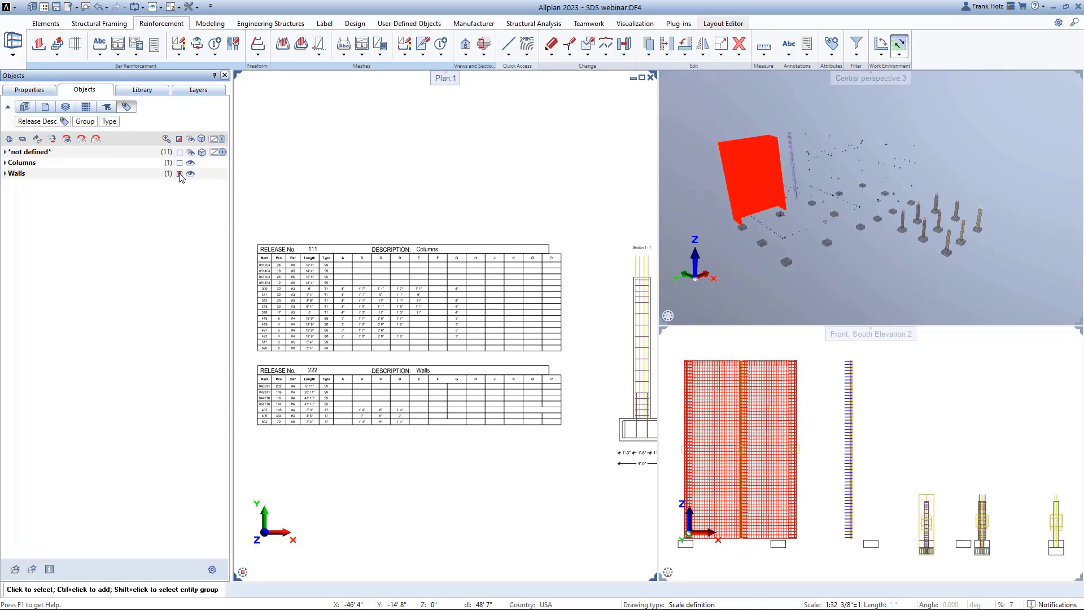
click(180, 174)
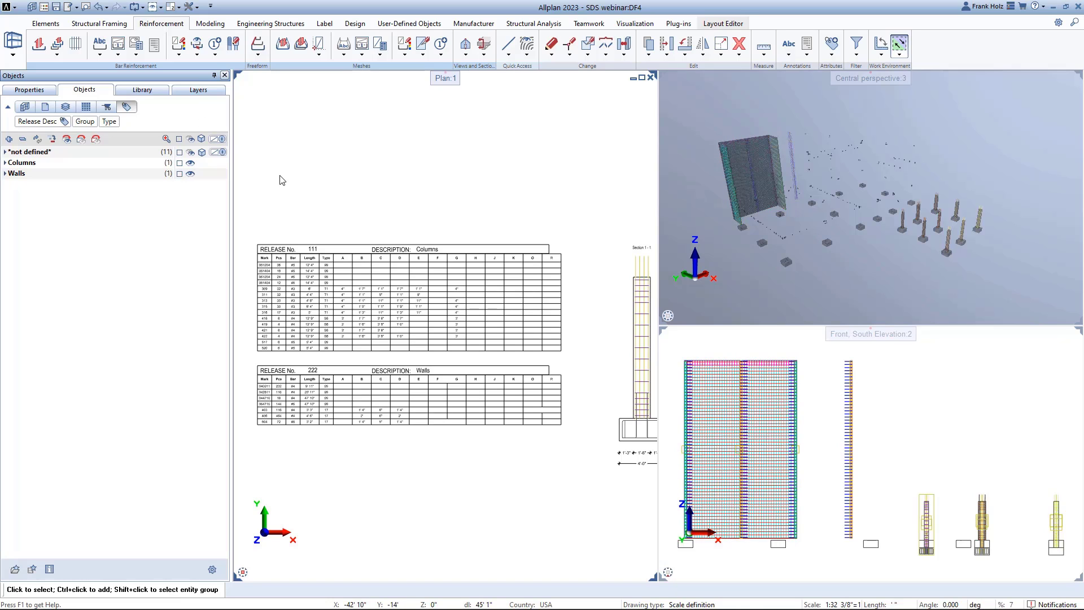
- Open the release manager and select the foundation bars near the end of release 111's bar data, starting with bar mark 517
scroll(954, 271, up, 10)
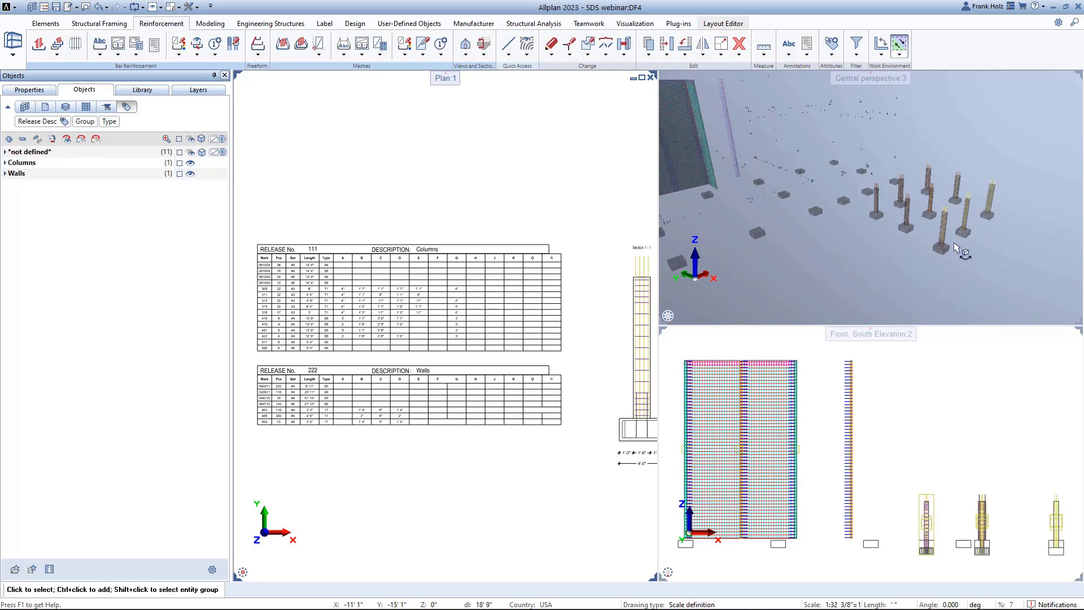
scroll(960, 260, up, 8)
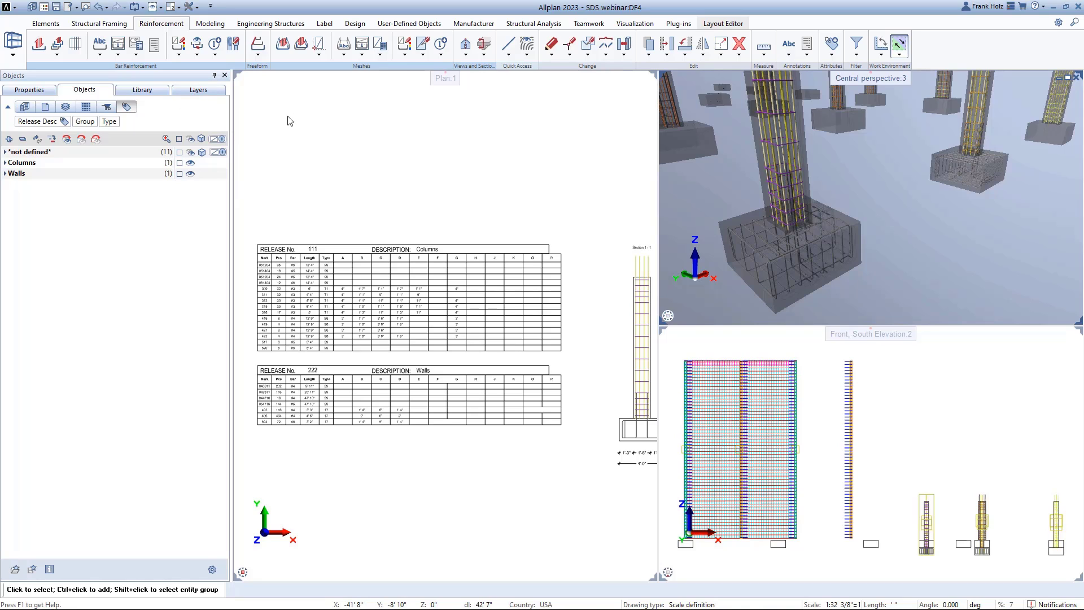
scroll(286, 116, down, 3)
scroll(472, 210, up, 5)
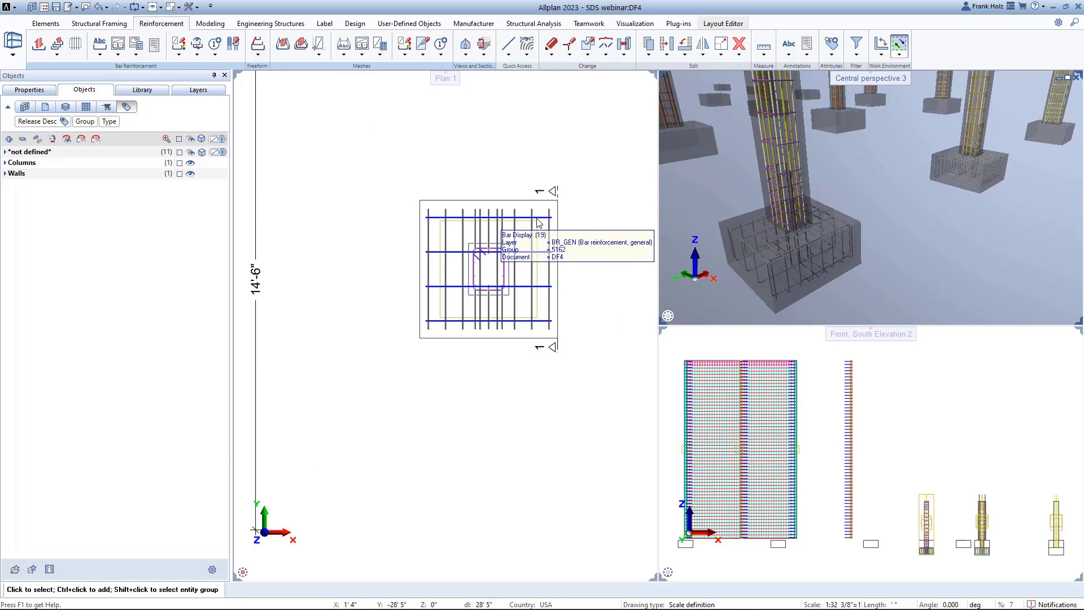
scroll(516, 218, down, 3)
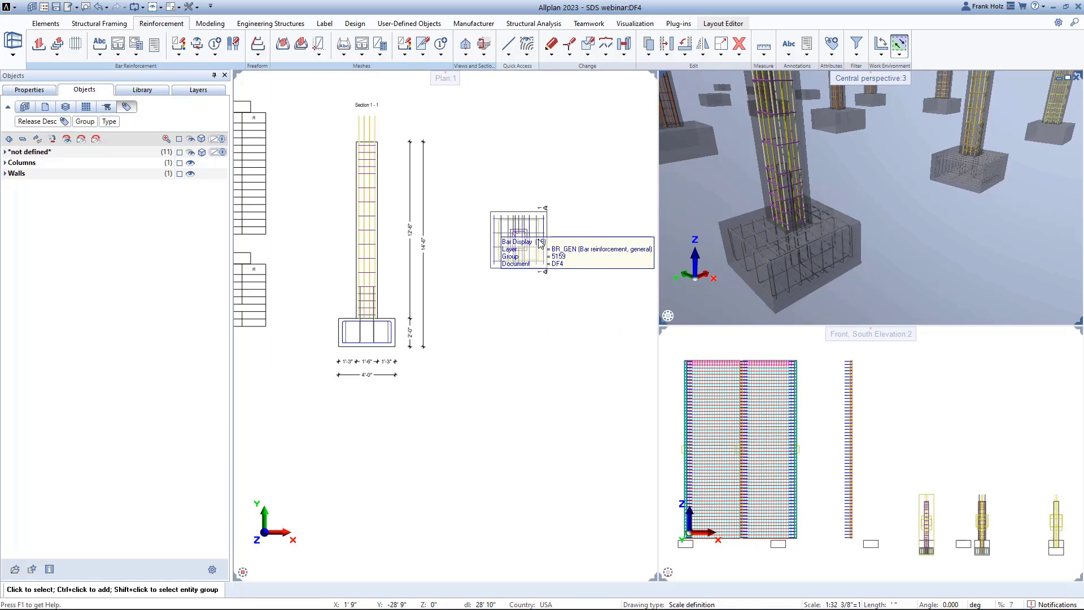
click(155, 47)
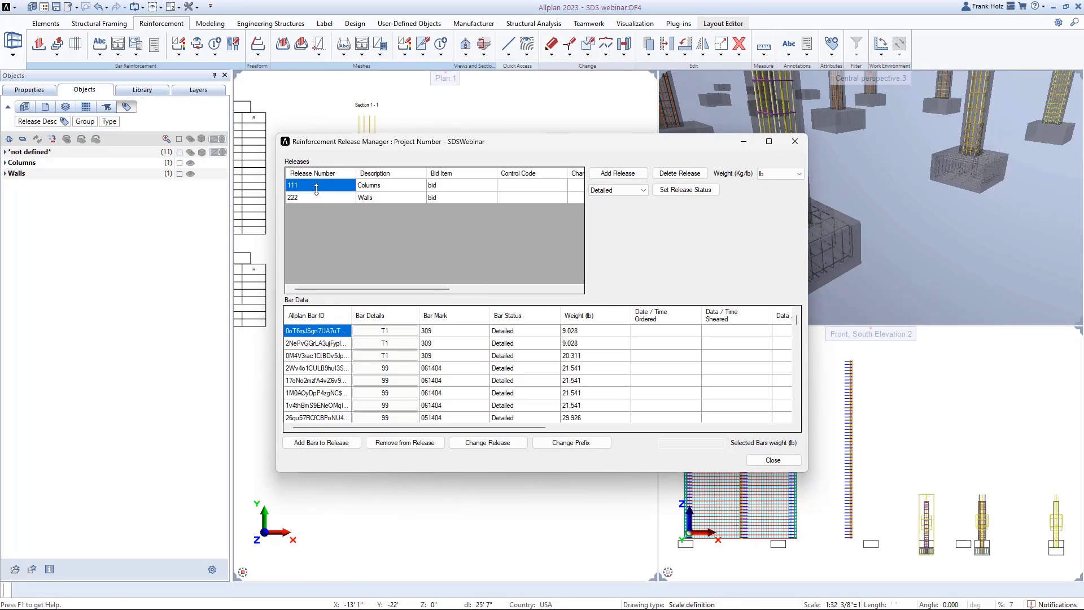
scroll(323, 398, down, 6)
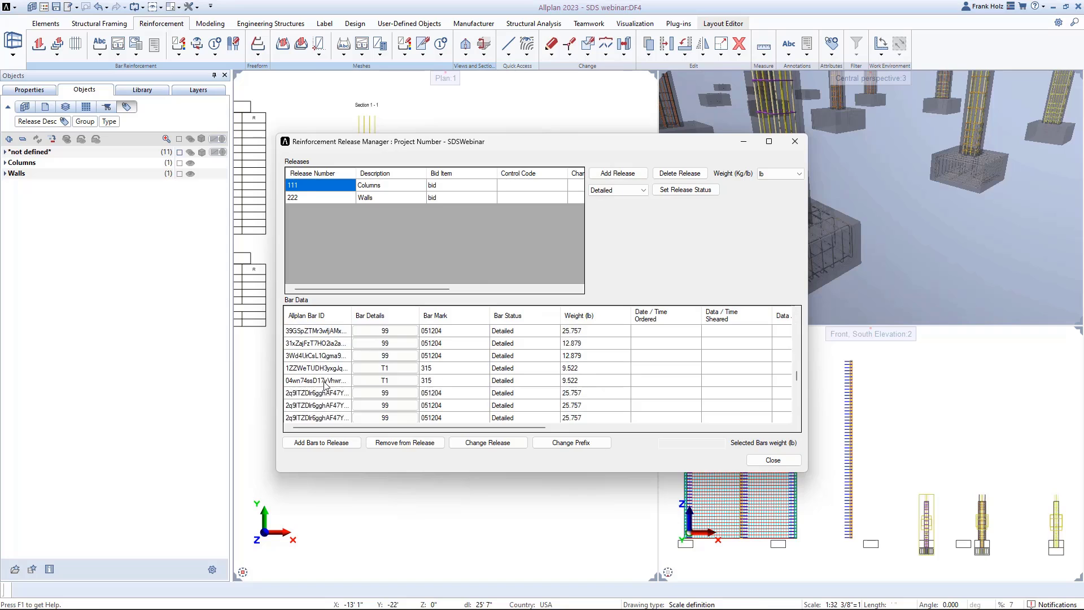
click(319, 404)
scroll(320, 405, up, 2)
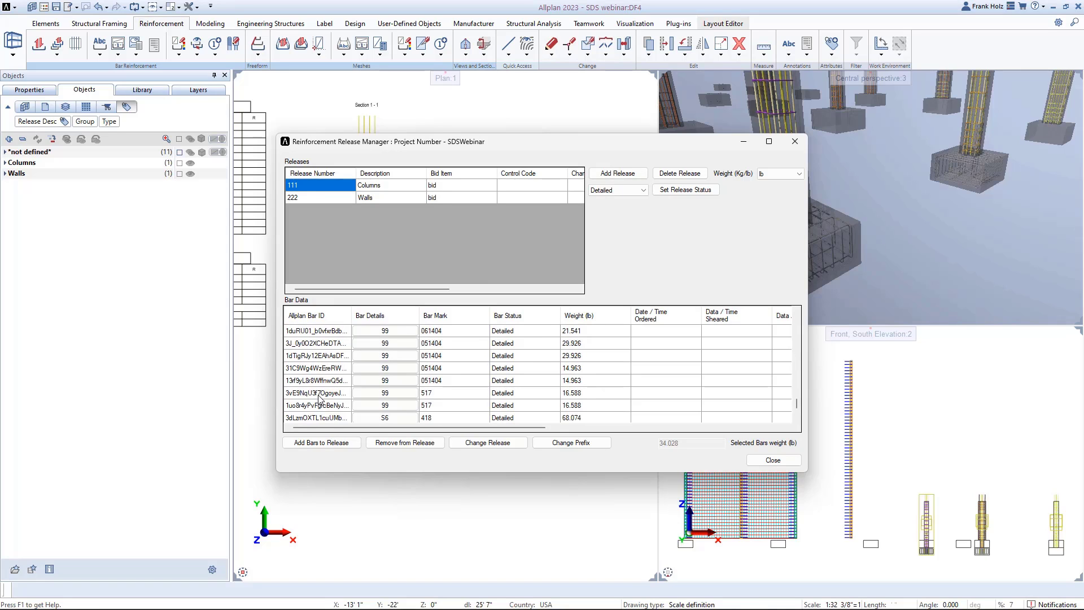
shift+click(315, 394)
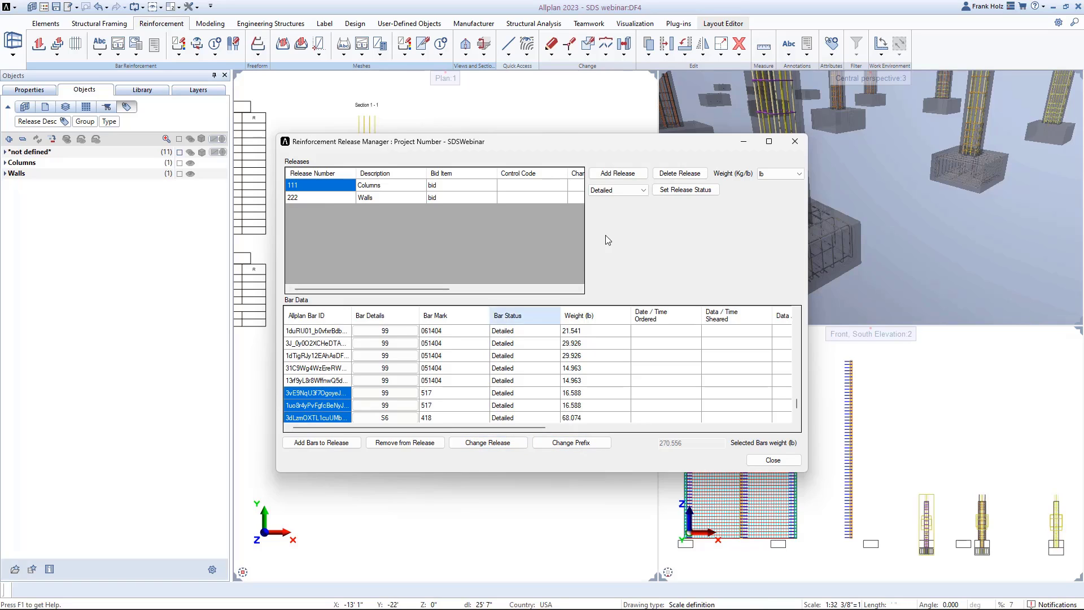
- Add release 333 with the description "Foundations" and the bid item "bid", and finish creating releases
click(629, 176)
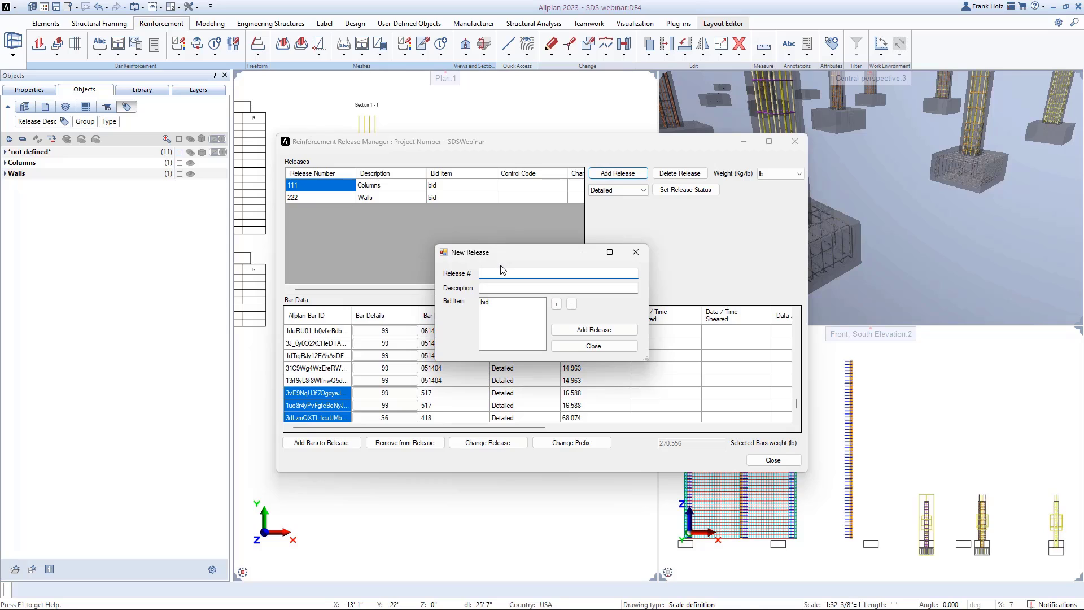
text(333)
click(514, 287)
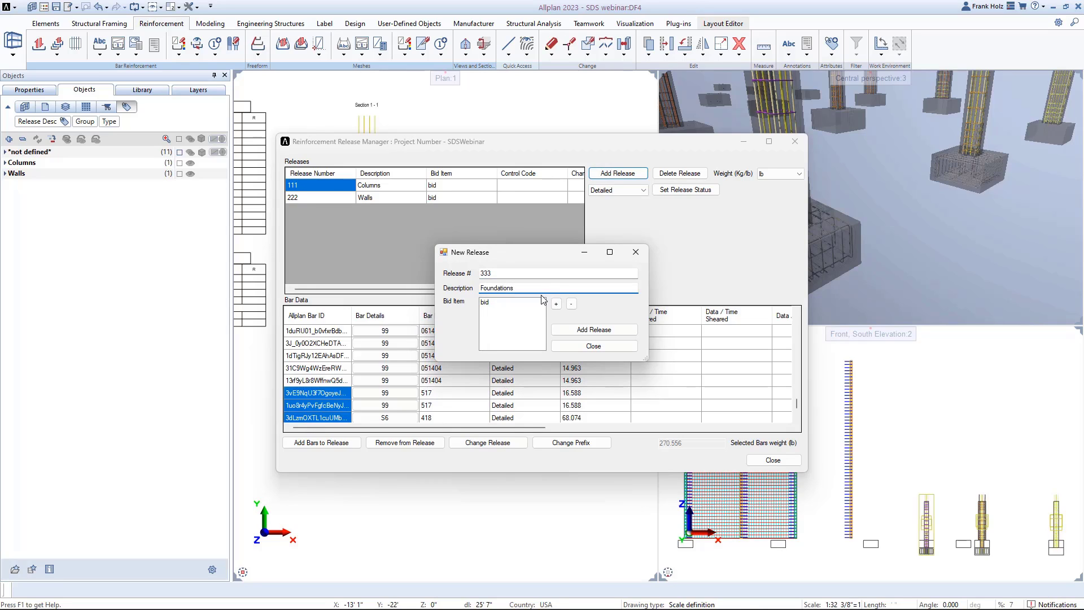
click(489, 303)
click(583, 330)
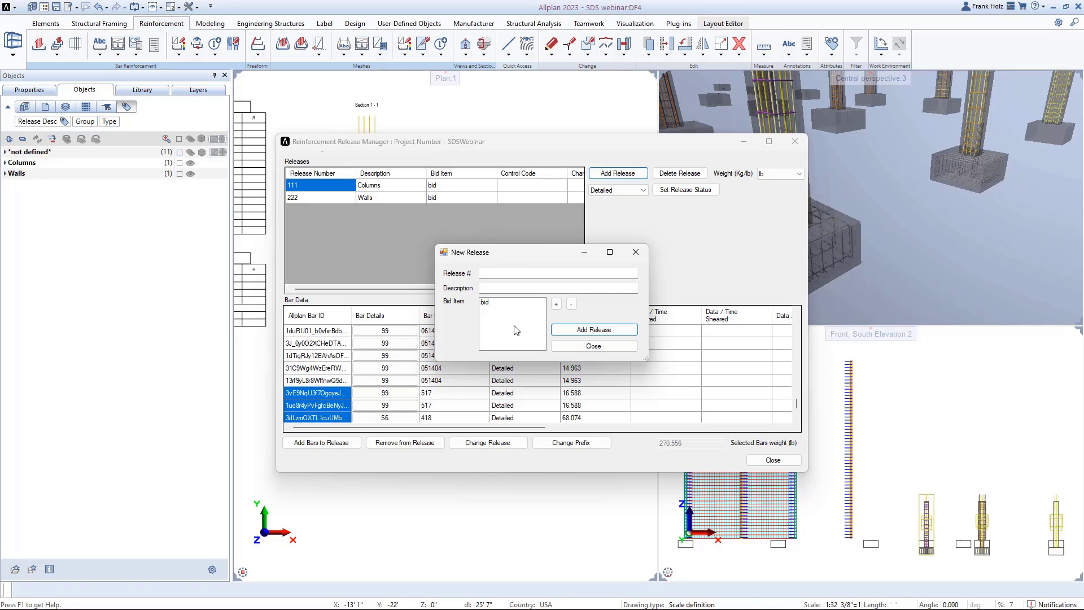
click(602, 349)
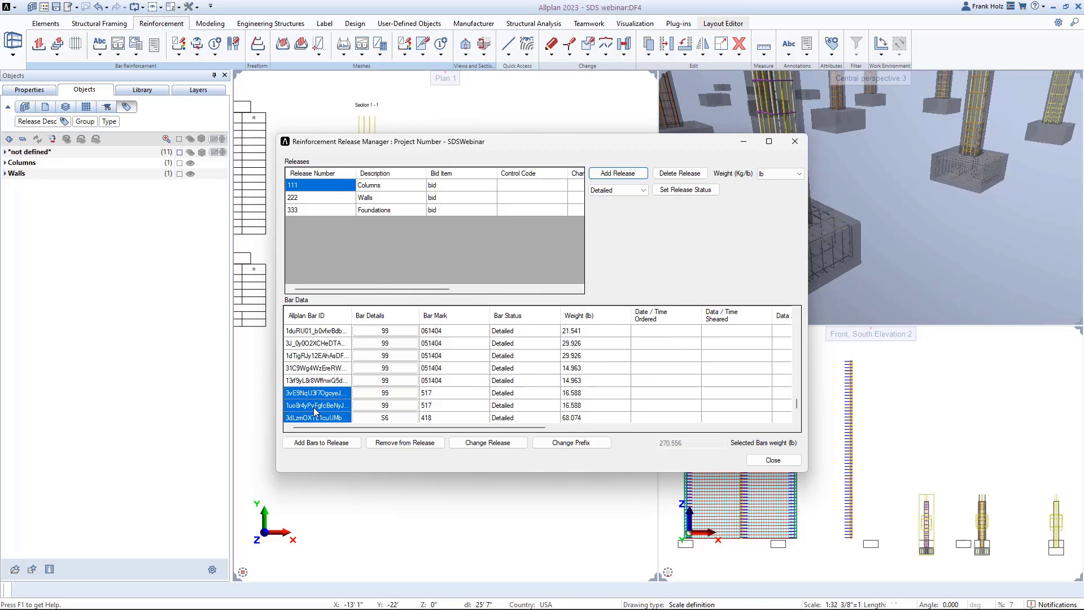
- Move the selected foundation bars from release 111 to release 333 and close the release manager
click(477, 446)
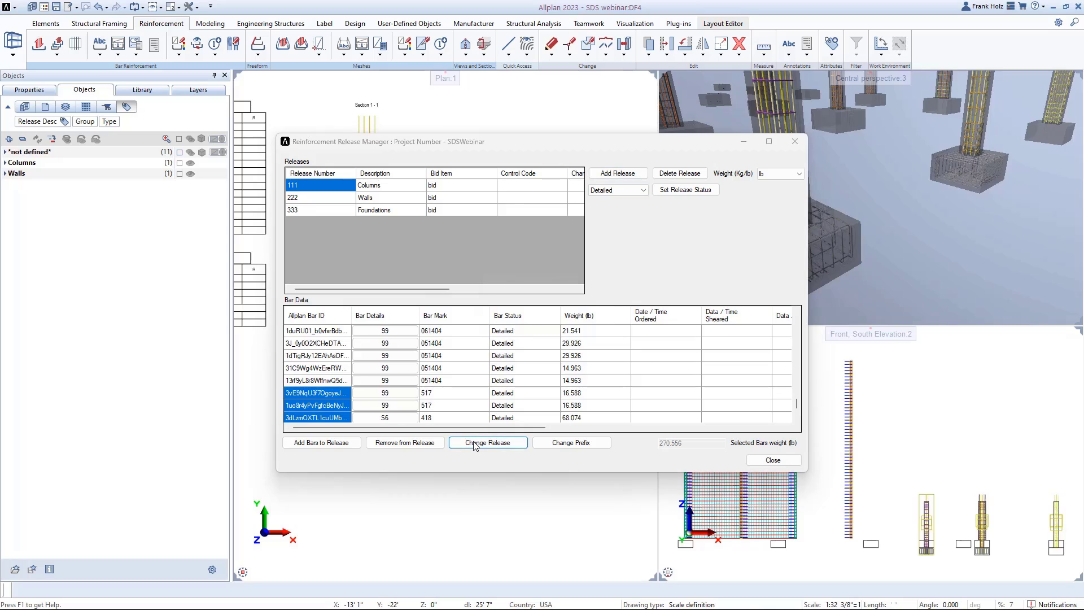
click(586, 305)
click(503, 331)
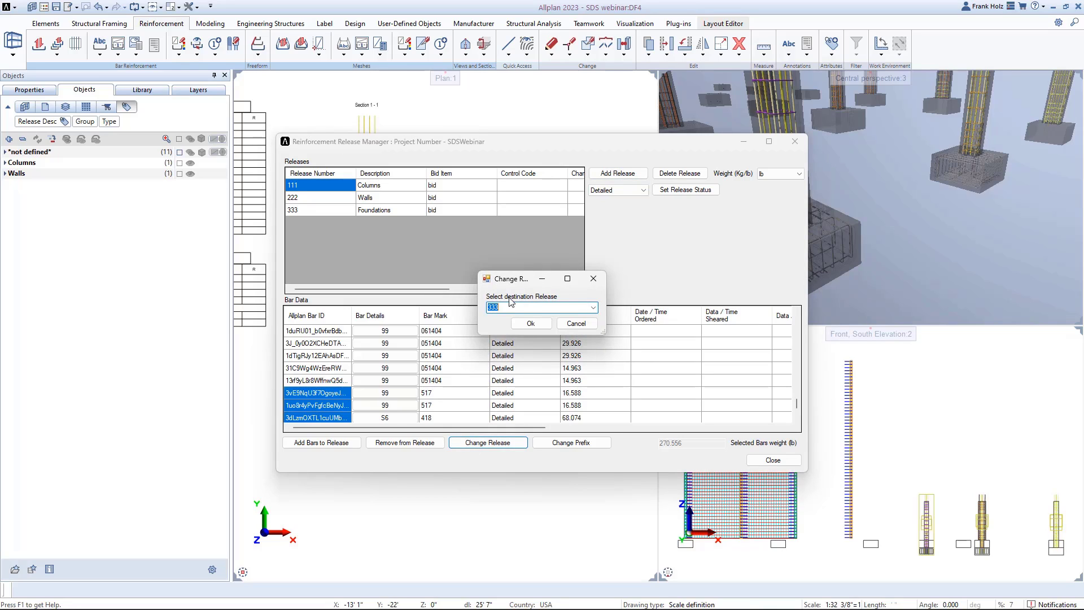
click(579, 308)
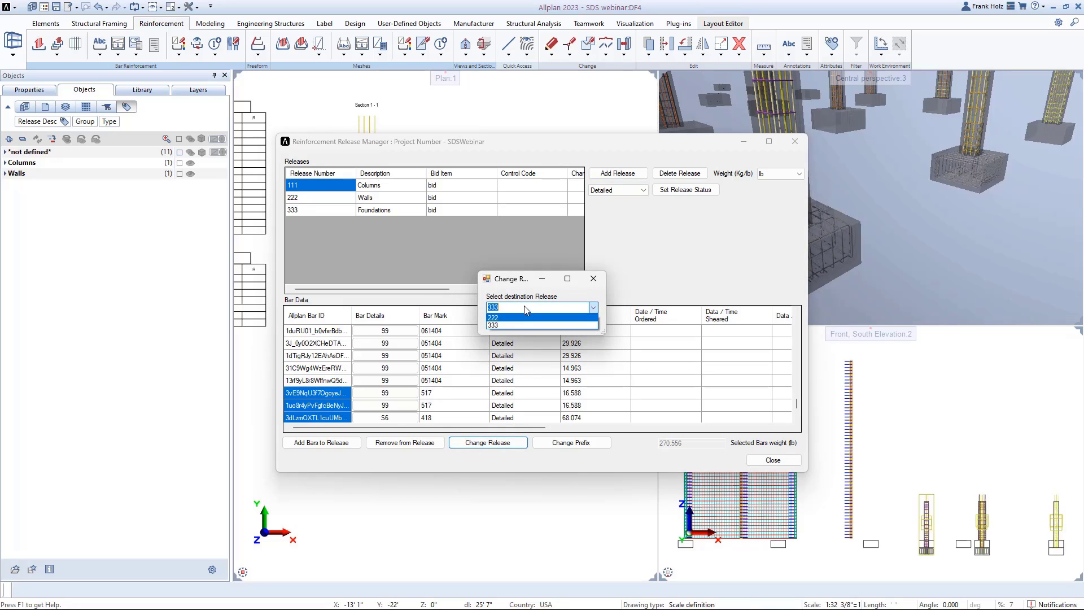
click(584, 305)
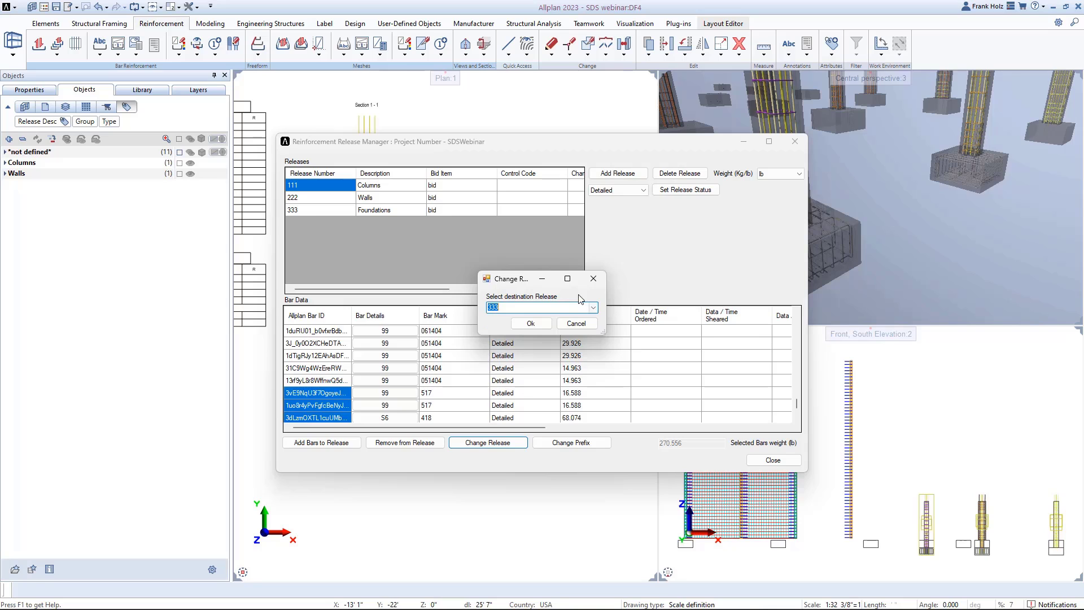
click(531, 325)
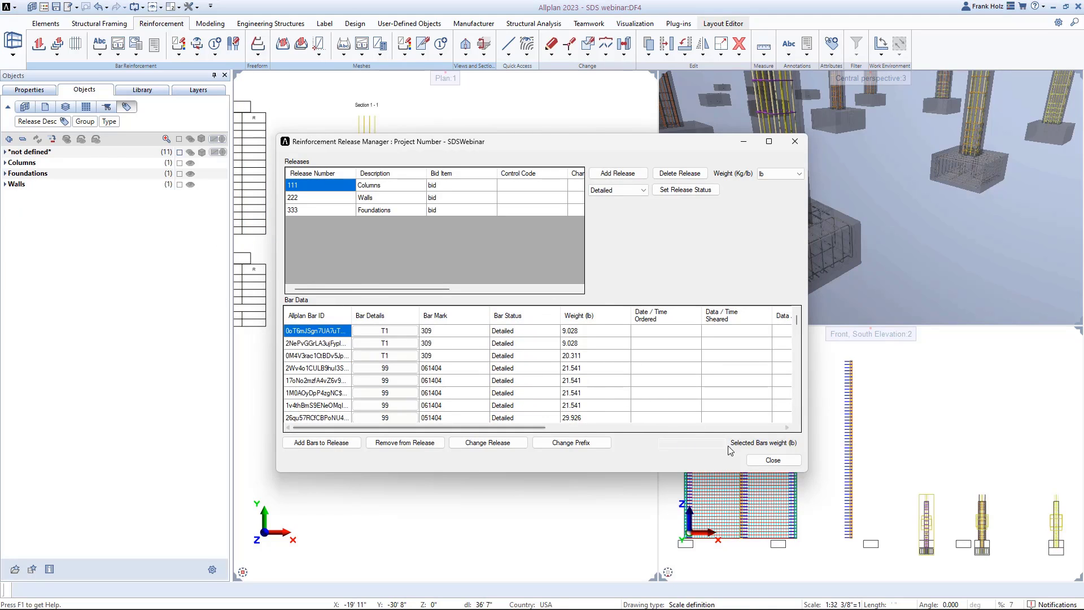
click(773, 459)
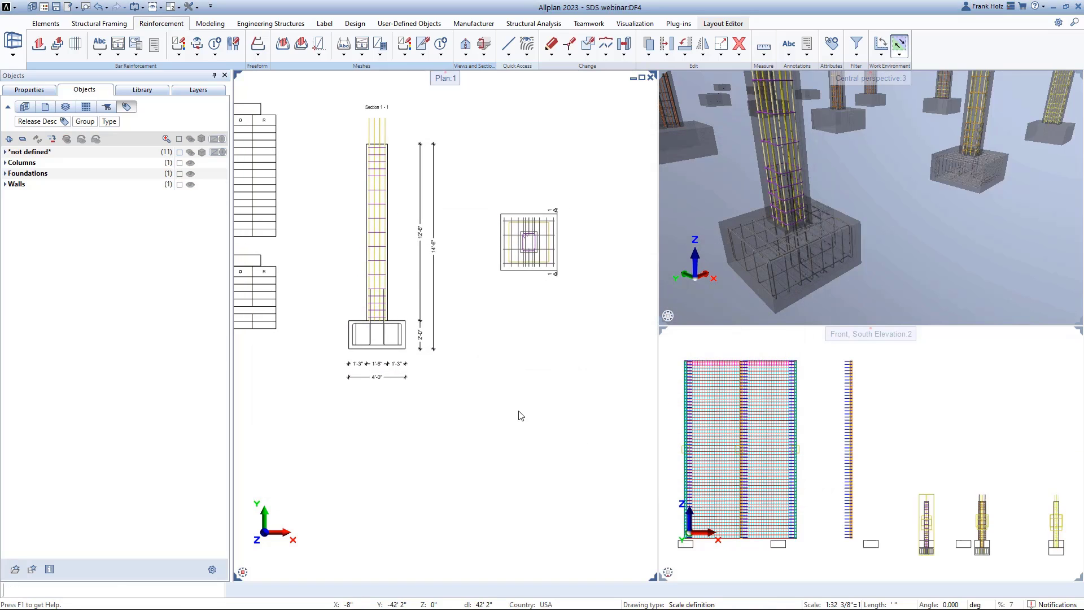
- Check the bar schedules per release and highlight the Foundations, Columns and Walls releases in the model one after the other
middle_drag(394, 391, 432, 385)
scroll(378, 372, up, 1)
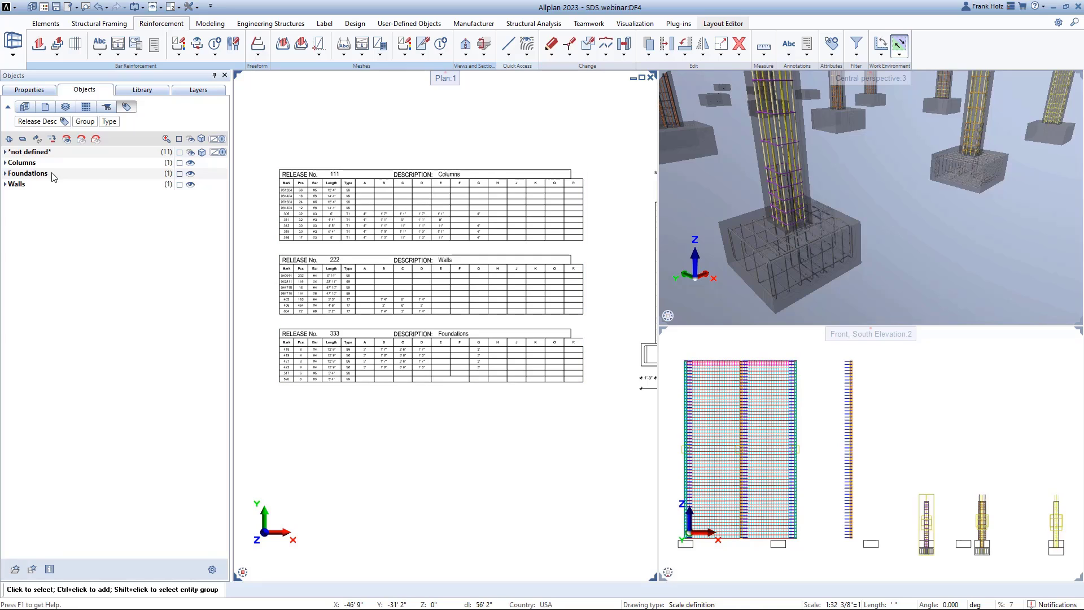
click(179, 173)
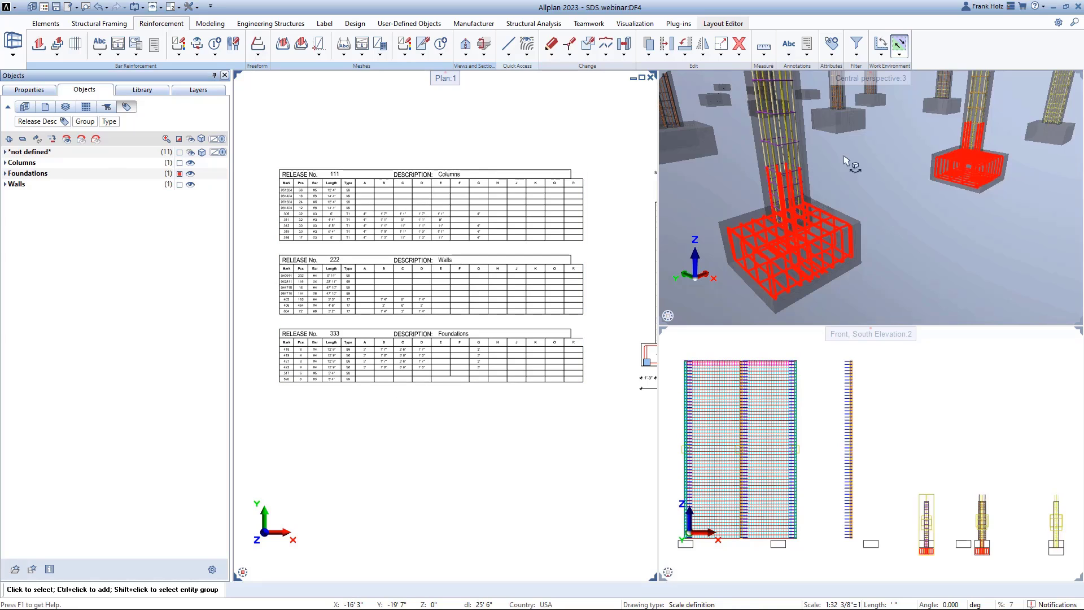
click(179, 173)
click(180, 162)
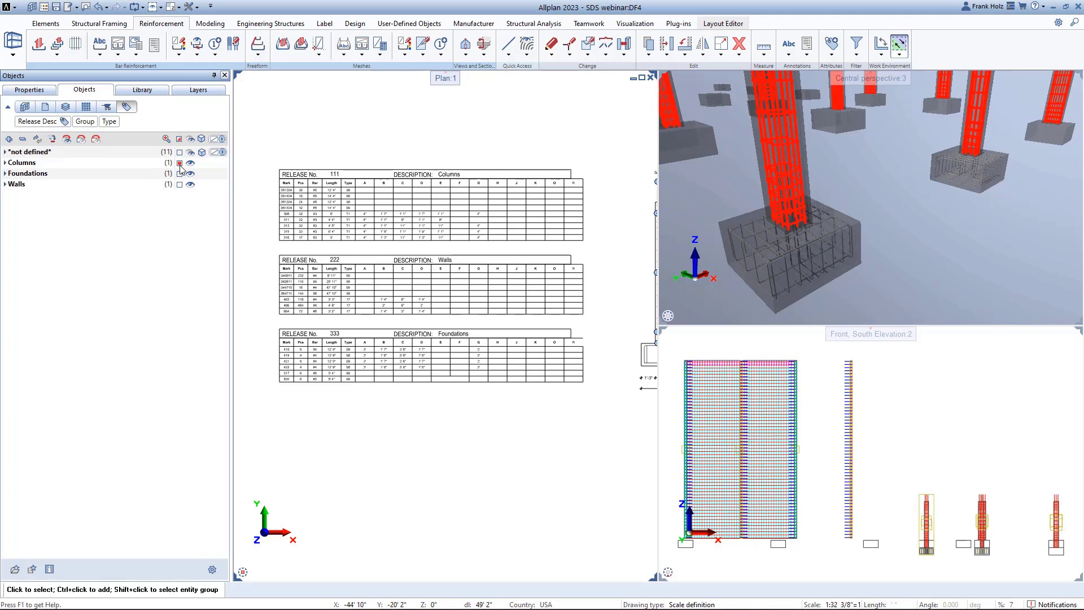
click(179, 163)
click(180, 185)
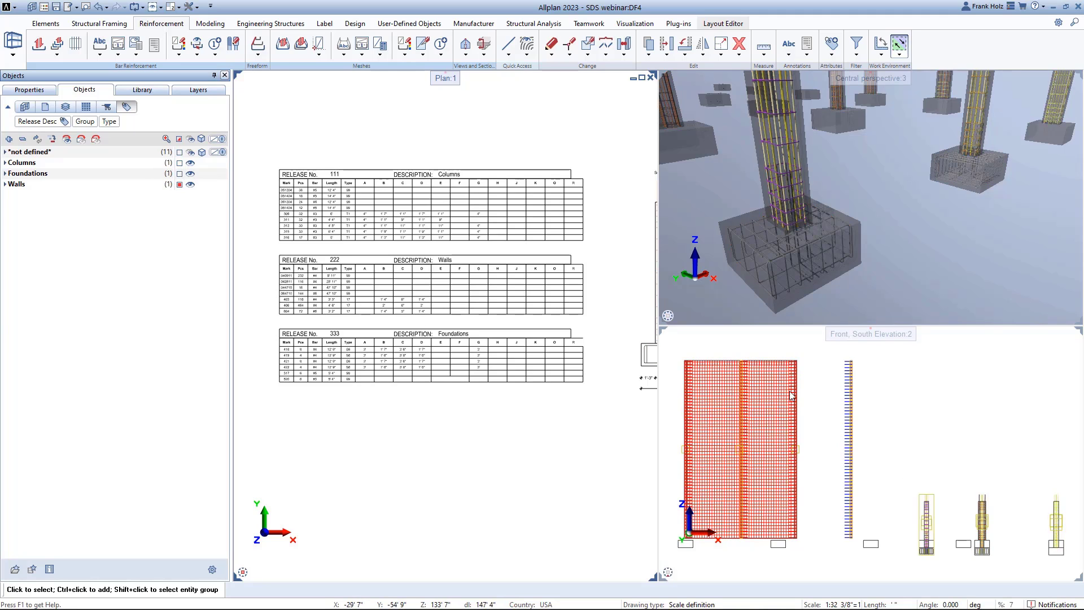
scroll(999, 290, down, 7)
scroll(916, 264, down, 2)
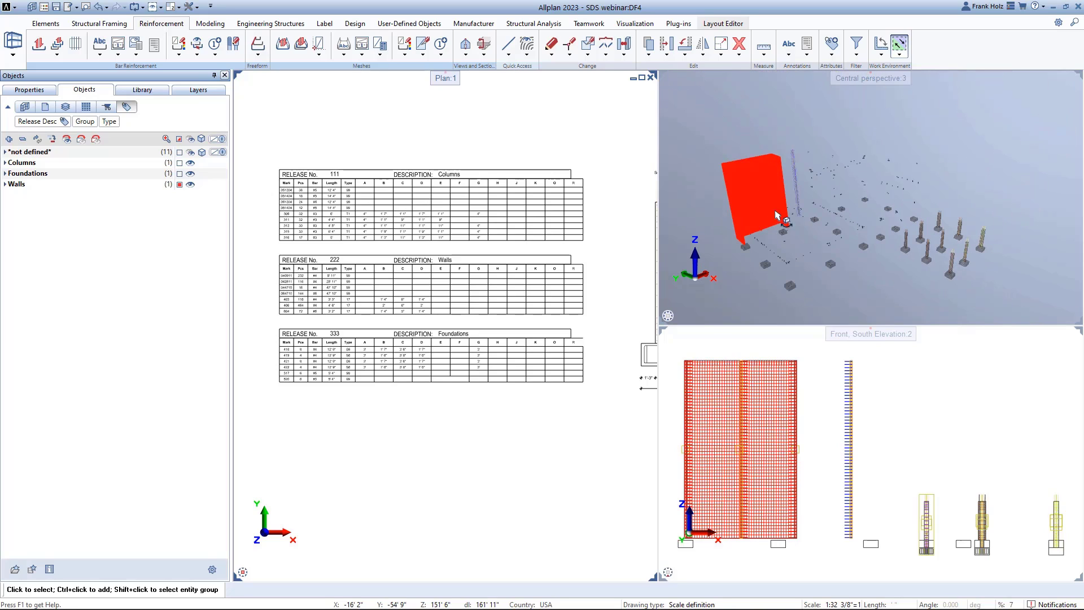
scroll(963, 278, up, 4)
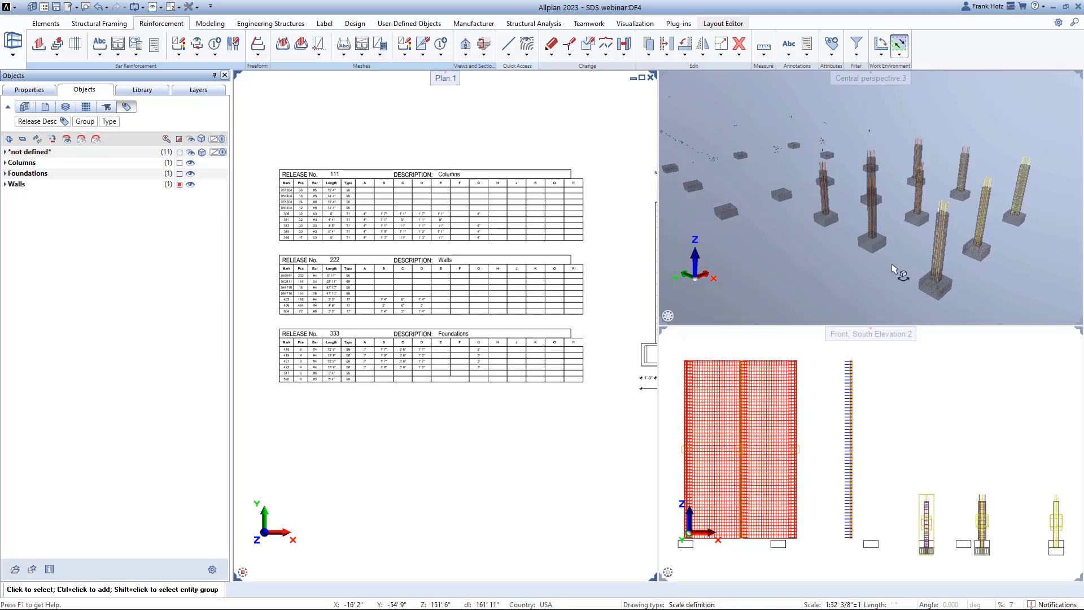
- Review the Soule export settings for release 111 and close them without exporting
key(Escape)
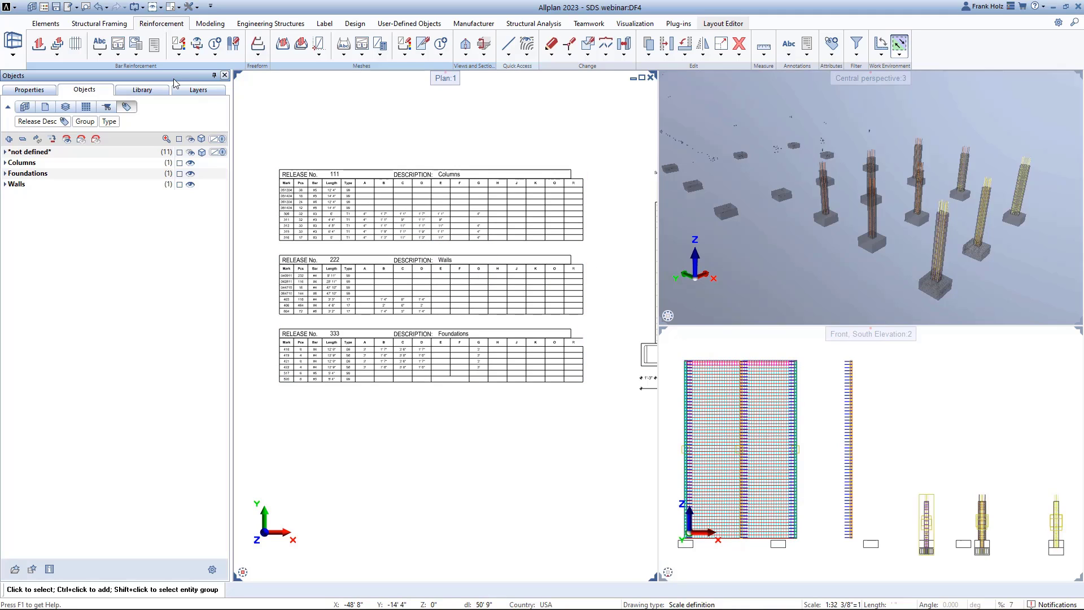
click(137, 56)
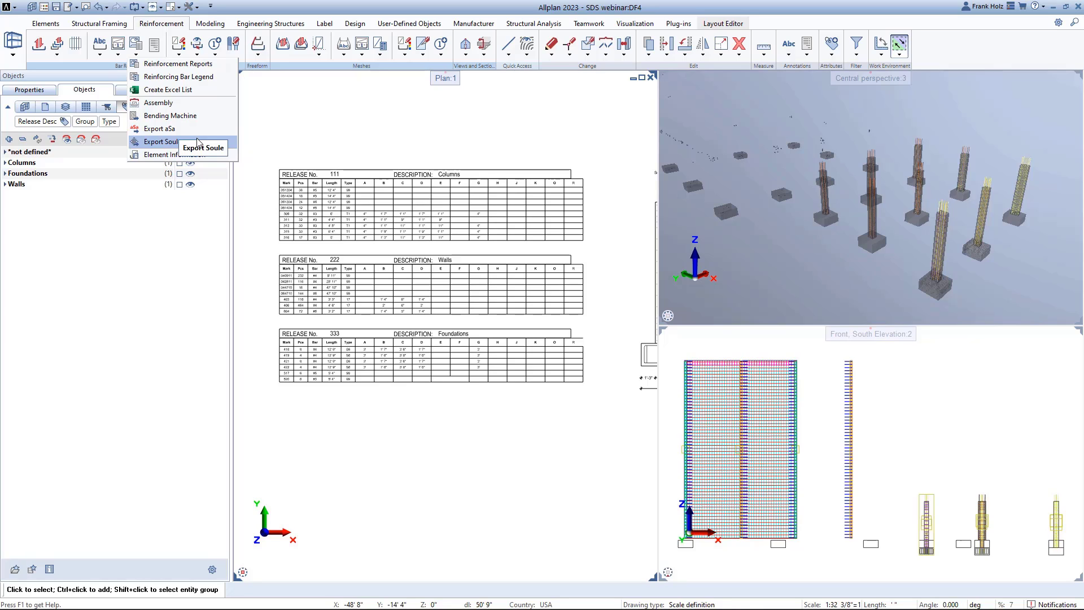
click(165, 142)
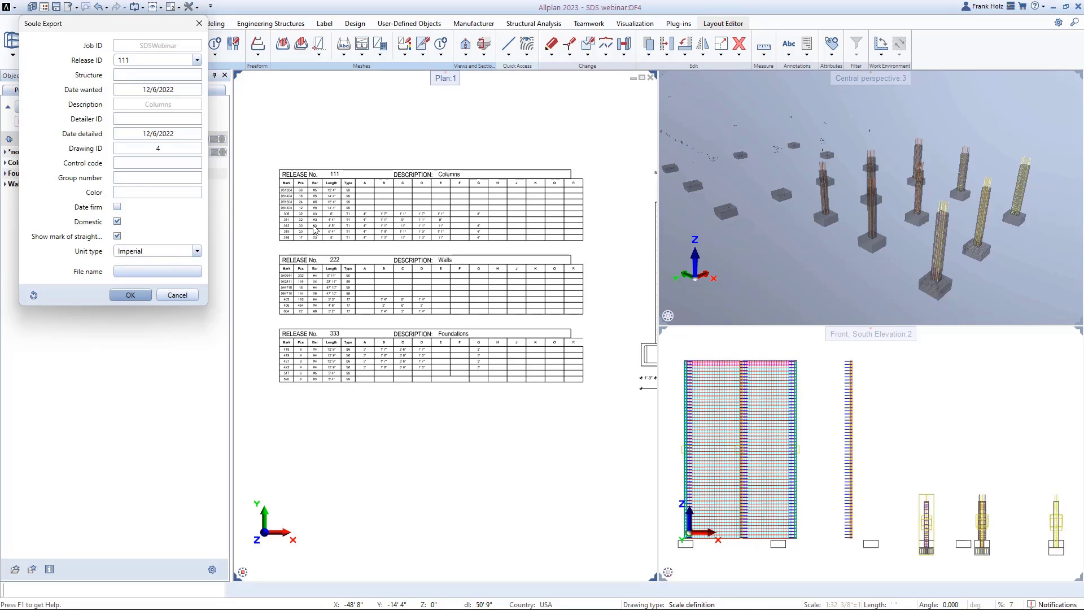
click(189, 295)
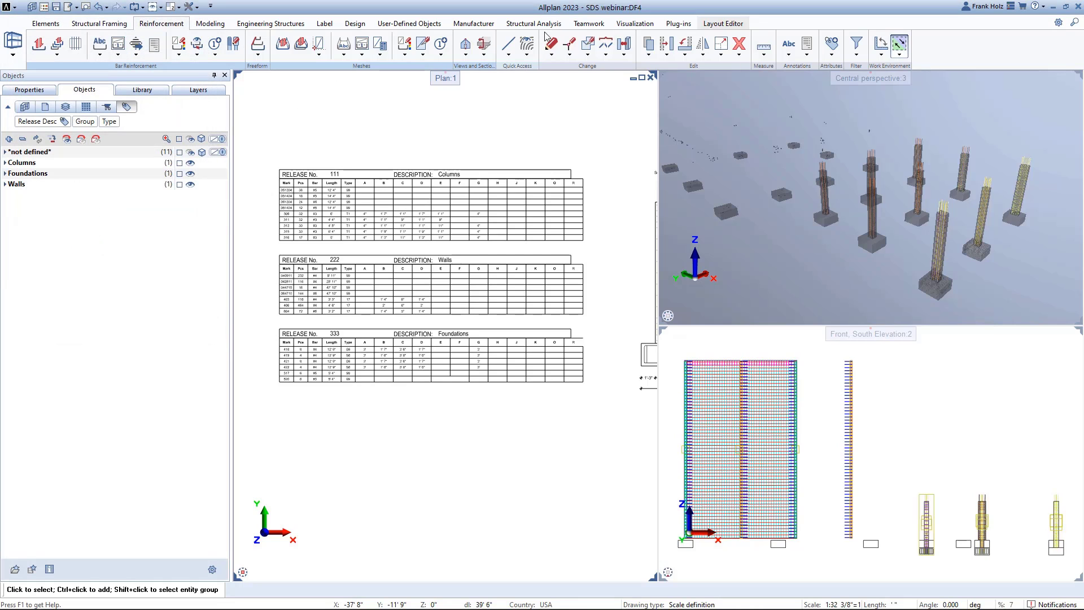
- Export the attributes of all elements to avalist.xlsx with the Rebar only.rdlc template, and review the exported rows in Excel
click(586, 23)
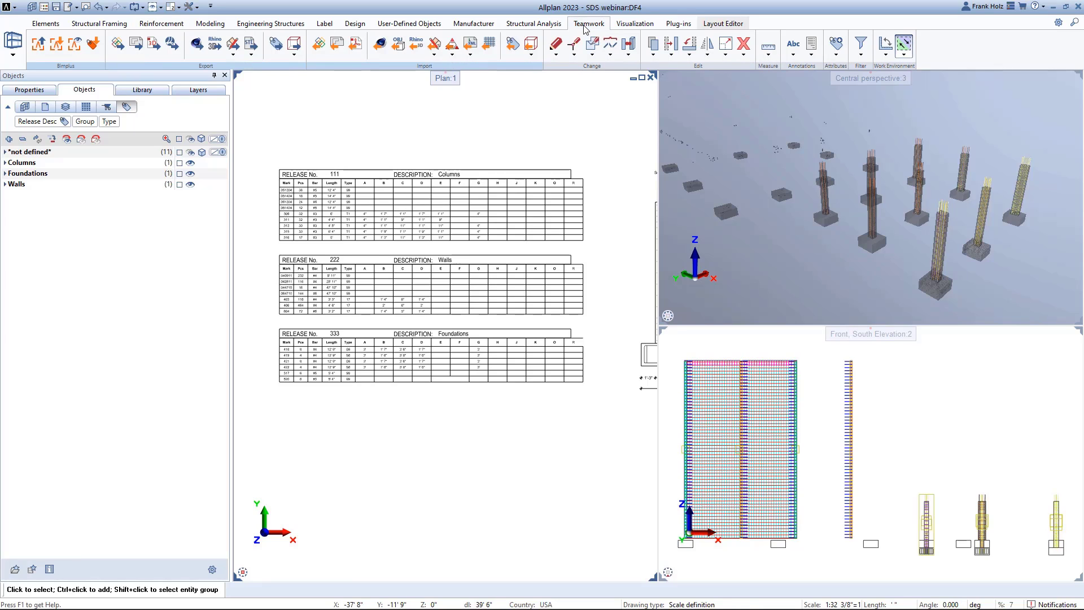
click(275, 45)
click(523, 100)
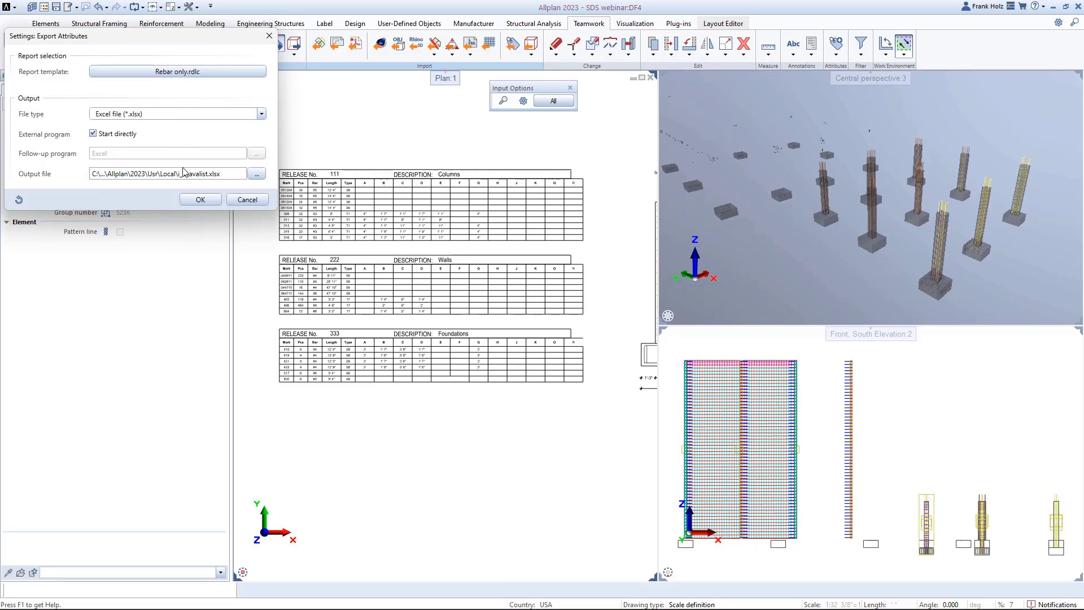
click(192, 200)
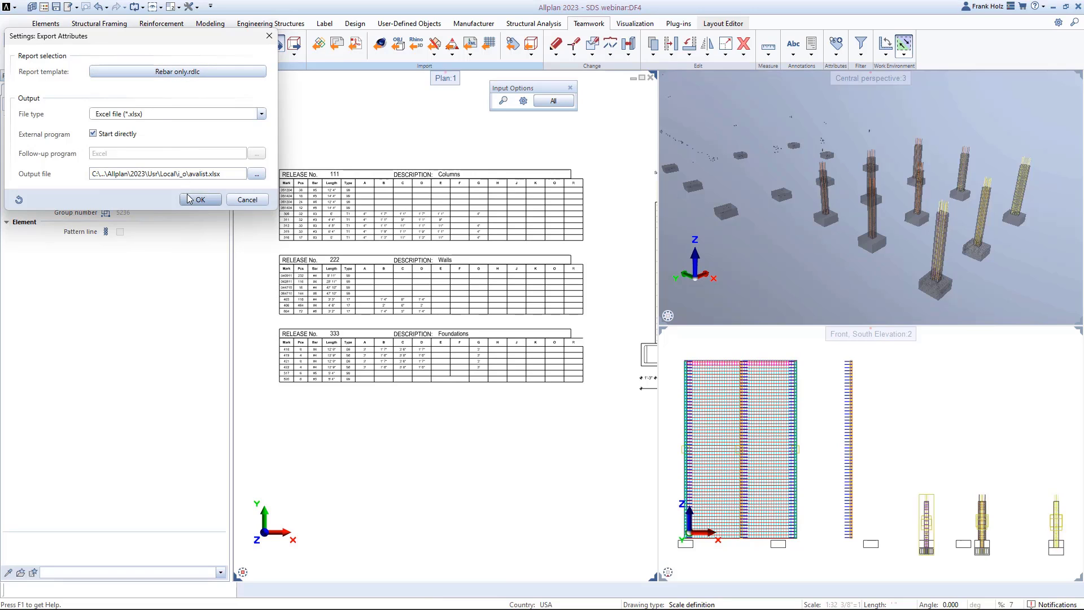
click(557, 103)
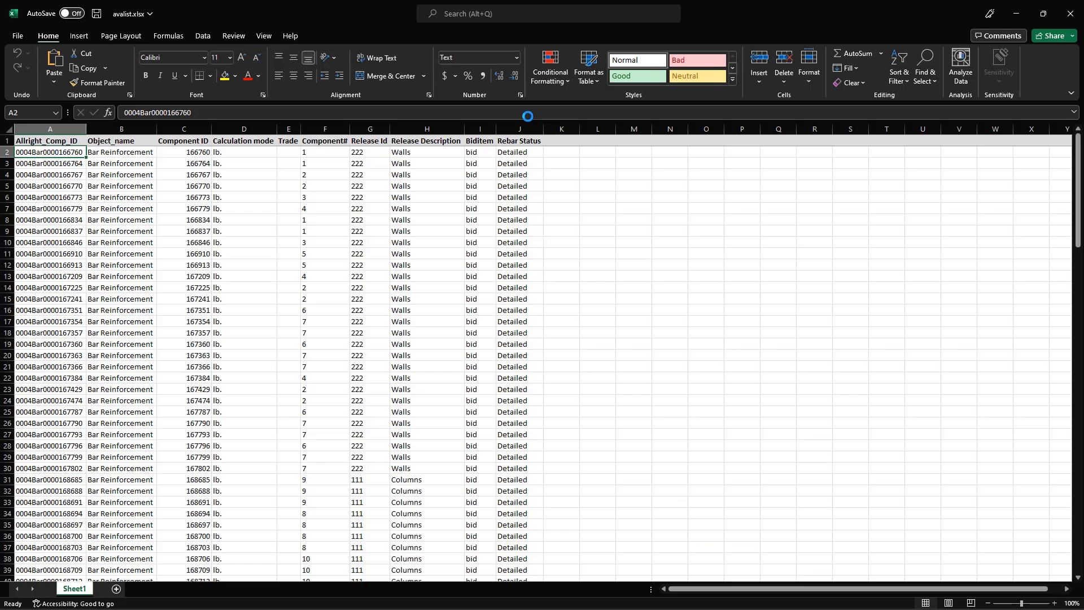
scroll(501, 215, down, 13)
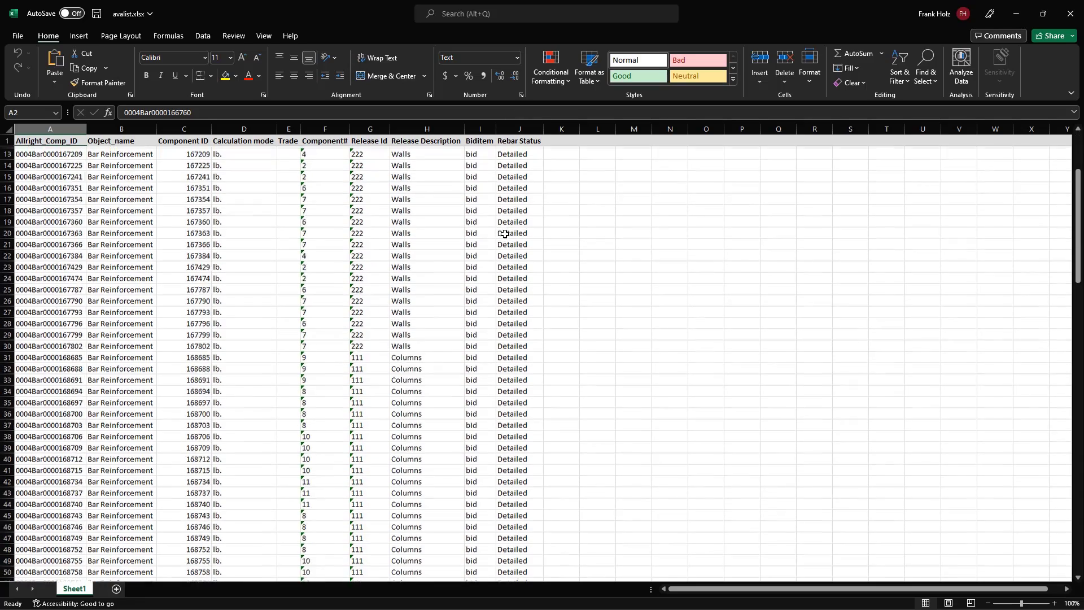
scroll(494, 282, down, 10)
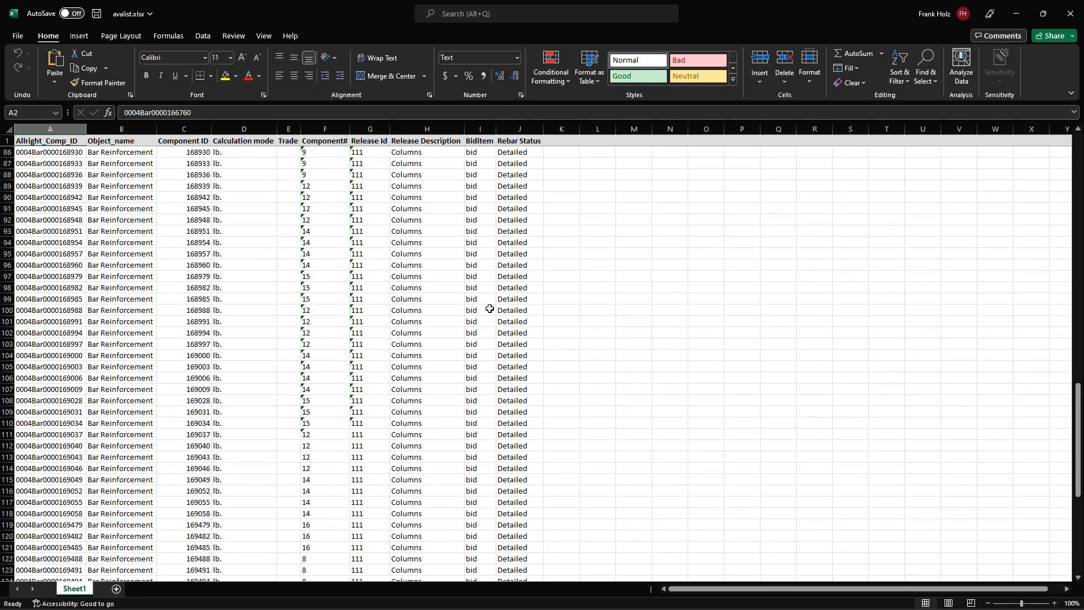
click(1071, 14)
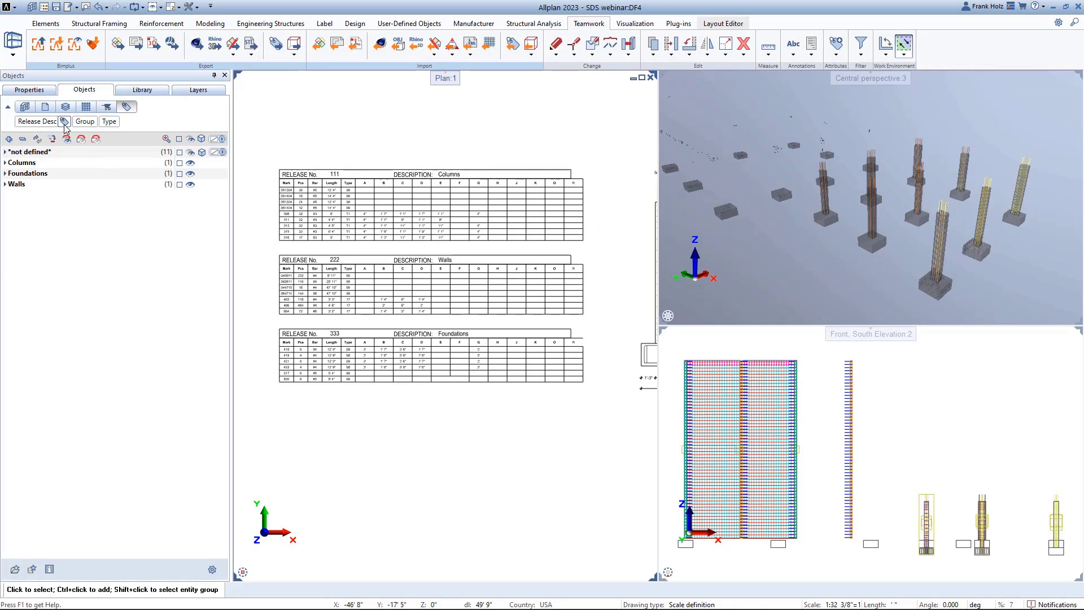
- Group the model objects by the Rebar Status attribute from the Engineering attribute group
click(64, 122)
click(390, 202)
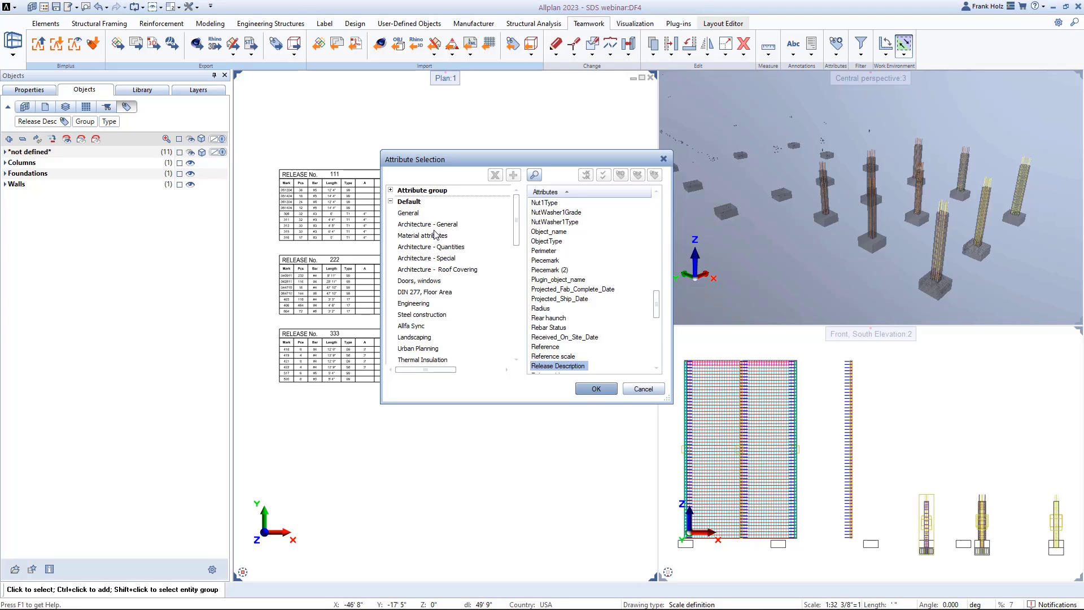
click(414, 304)
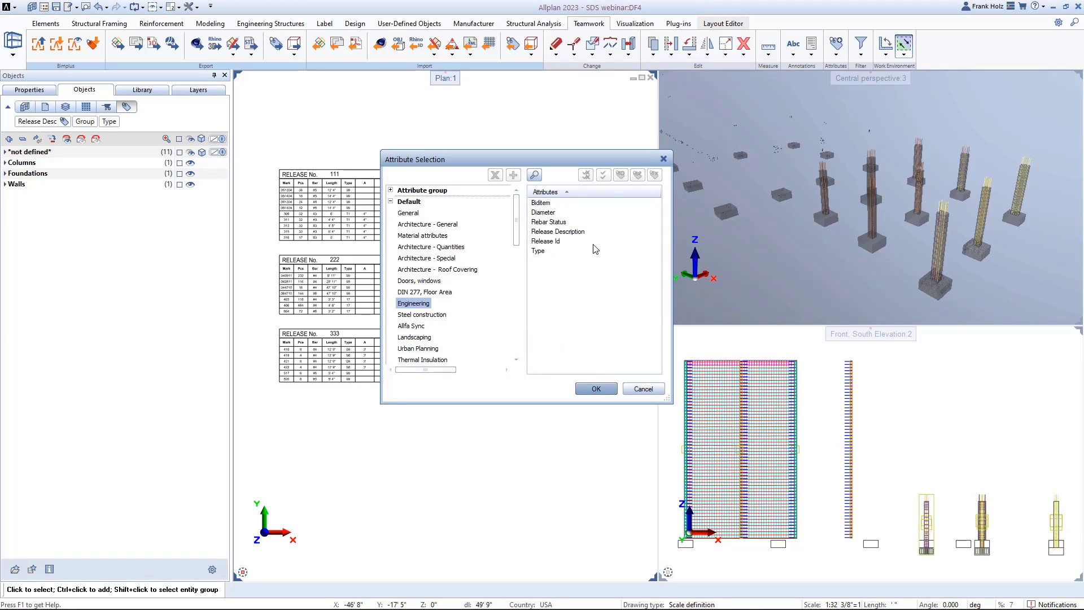
double_click(561, 223)
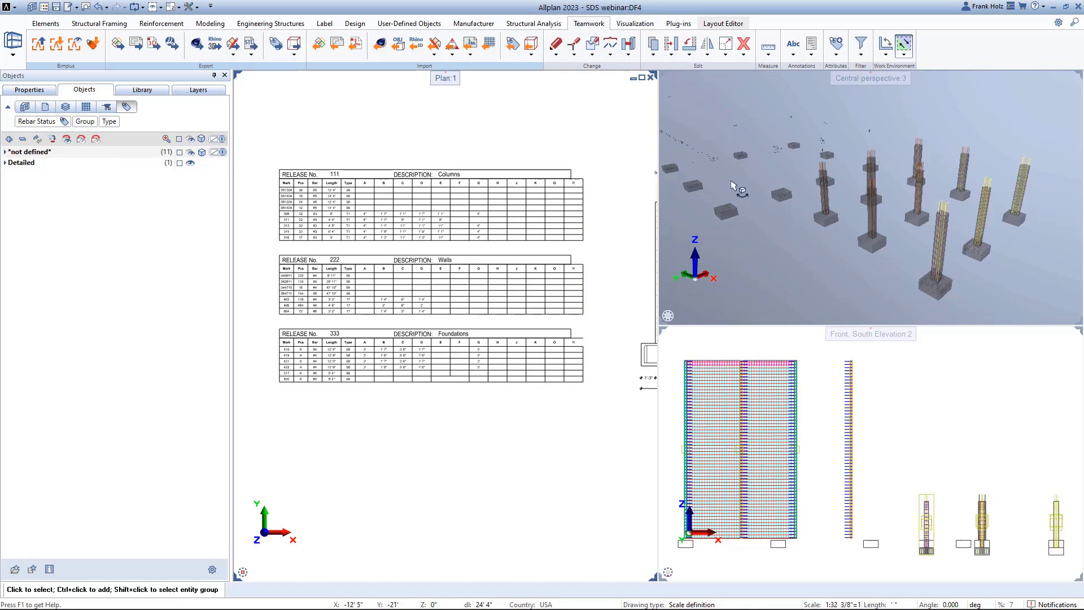
- Set the status of release 333 Foundations to Listed in the Reinforcement Release Manager
click(162, 23)
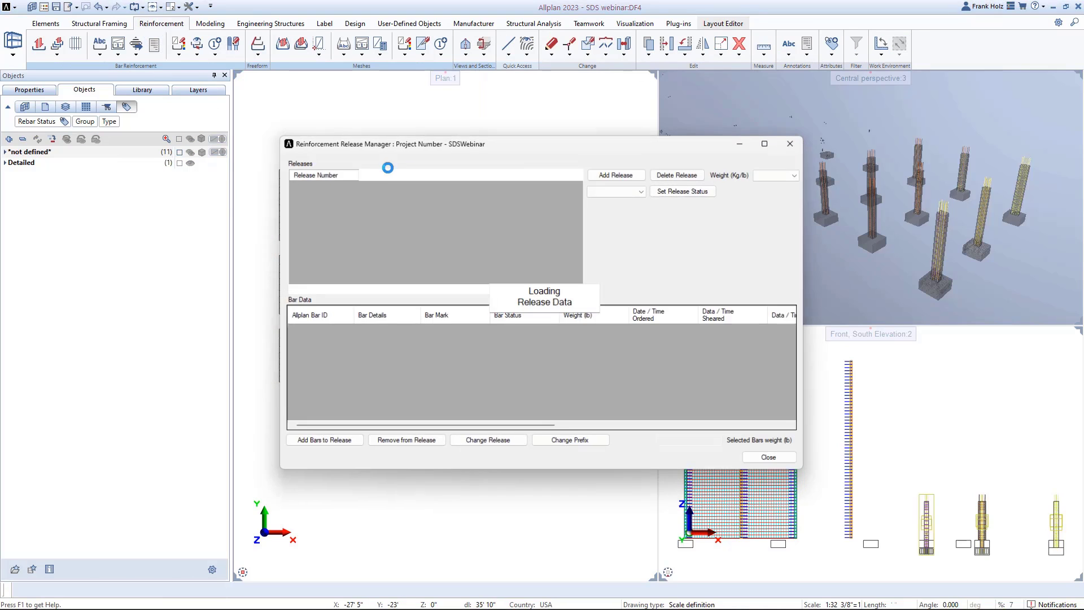
click(314, 210)
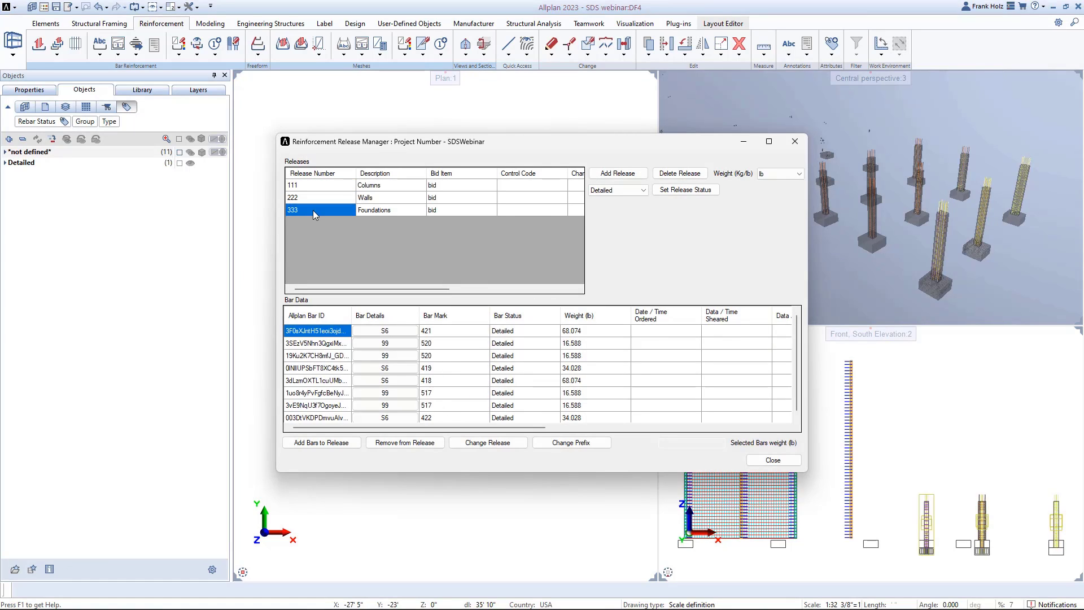
click(629, 191)
click(673, 189)
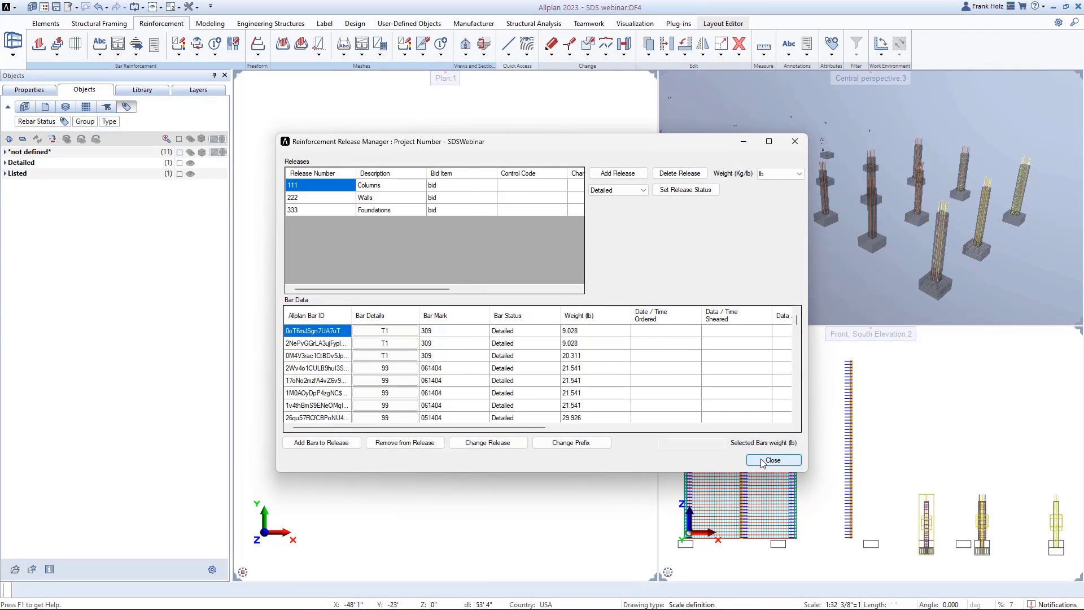
click(774, 460)
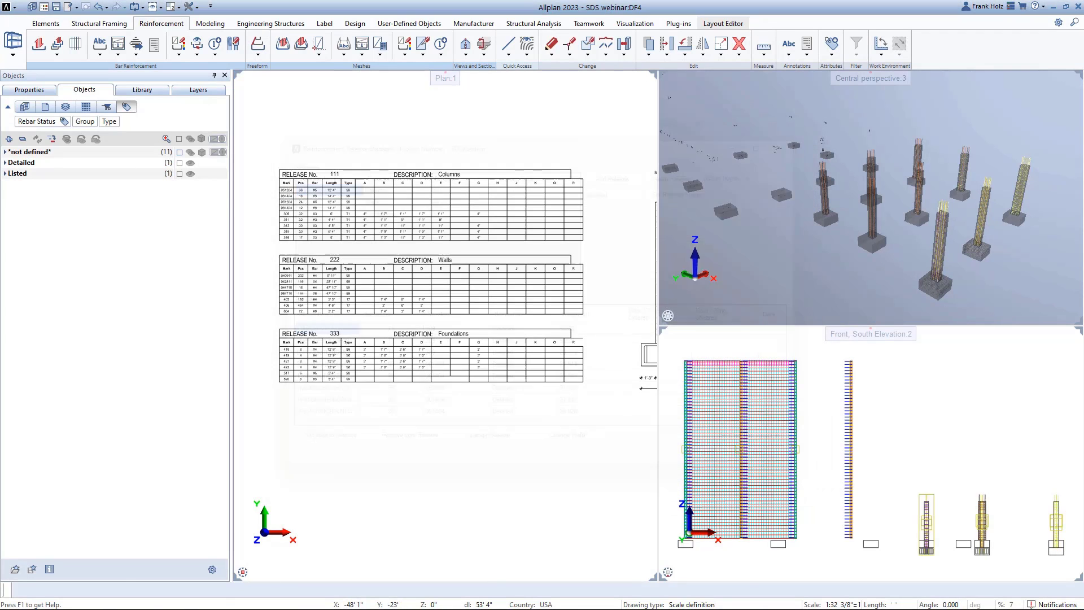
- Highlight the Listed and the Detailed reinforcement one after the other in the 3D view, and clear the selection
click(180, 174)
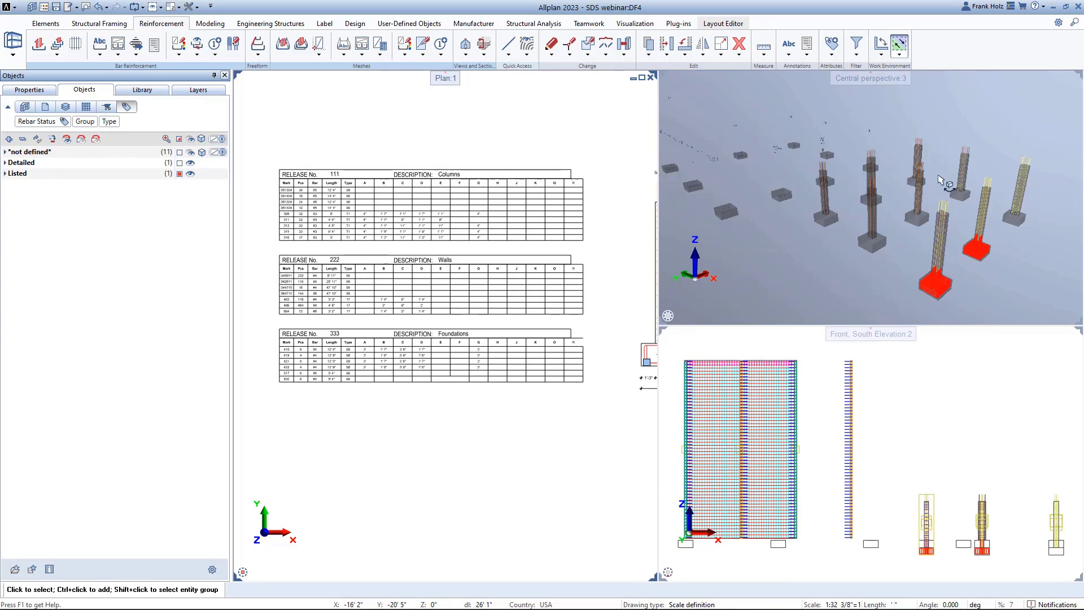
scroll(971, 206, down, 3)
scroll(969, 247, down, 2)
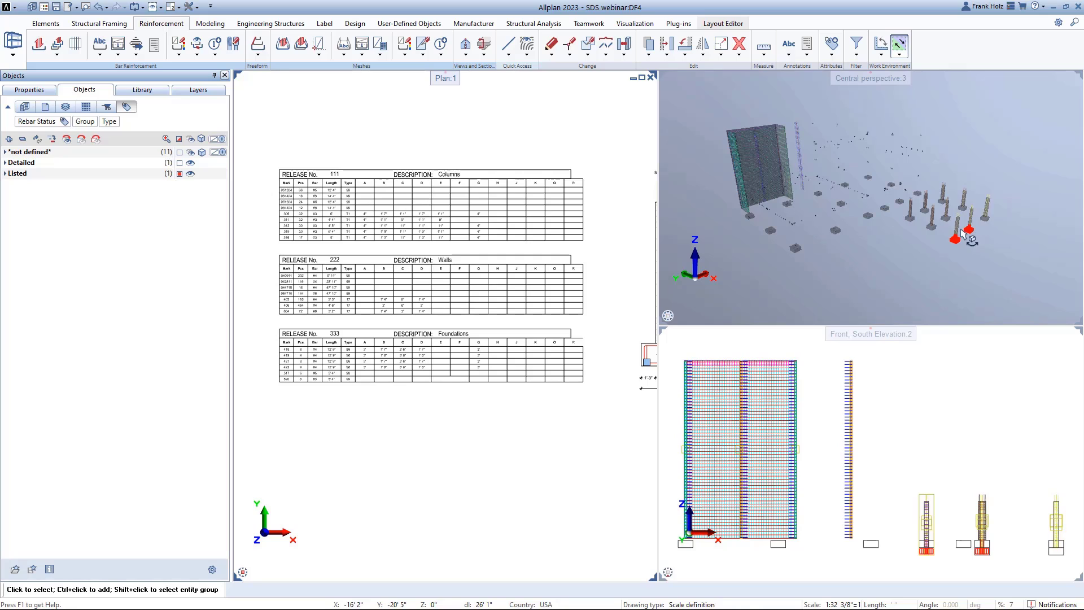
click(180, 174)
click(180, 164)
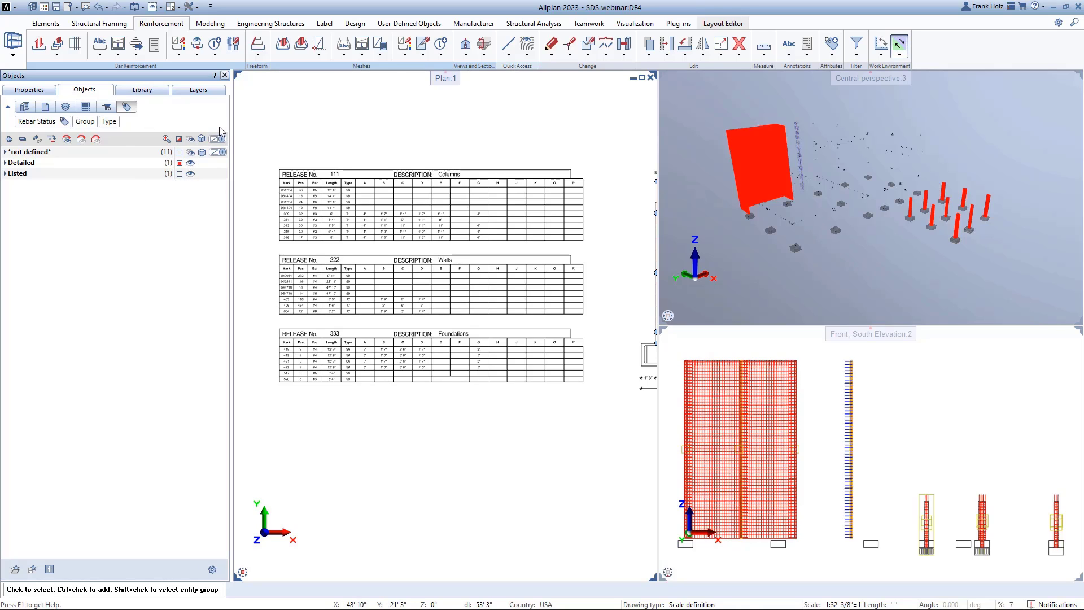
click(305, 119)
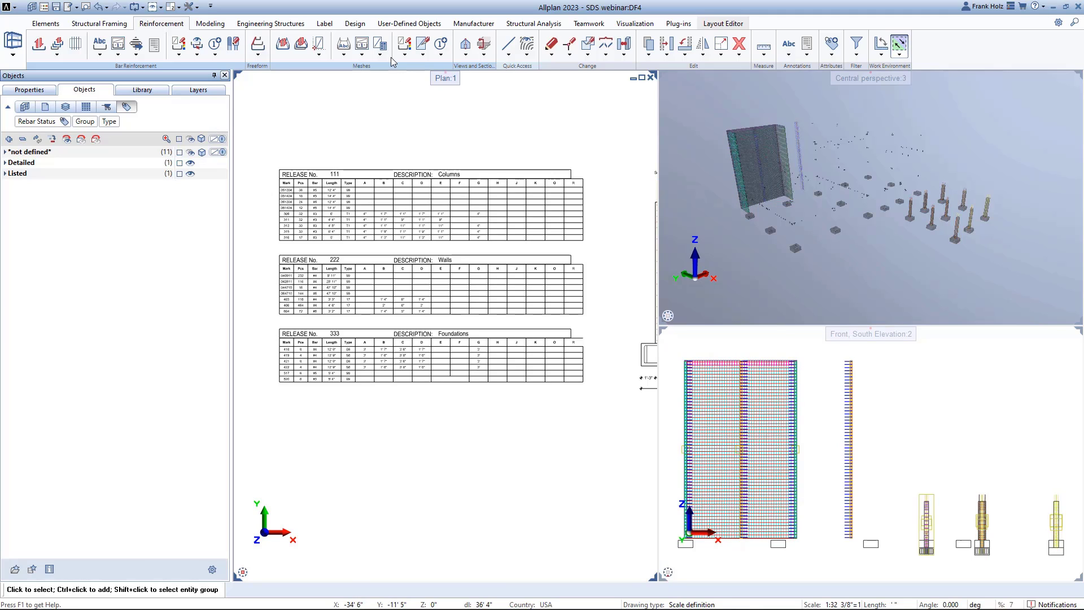
- Export all element attributes to Excel again and set Rebar Status to Listed for the release 222 Walls rows, J2 to J30
click(588, 23)
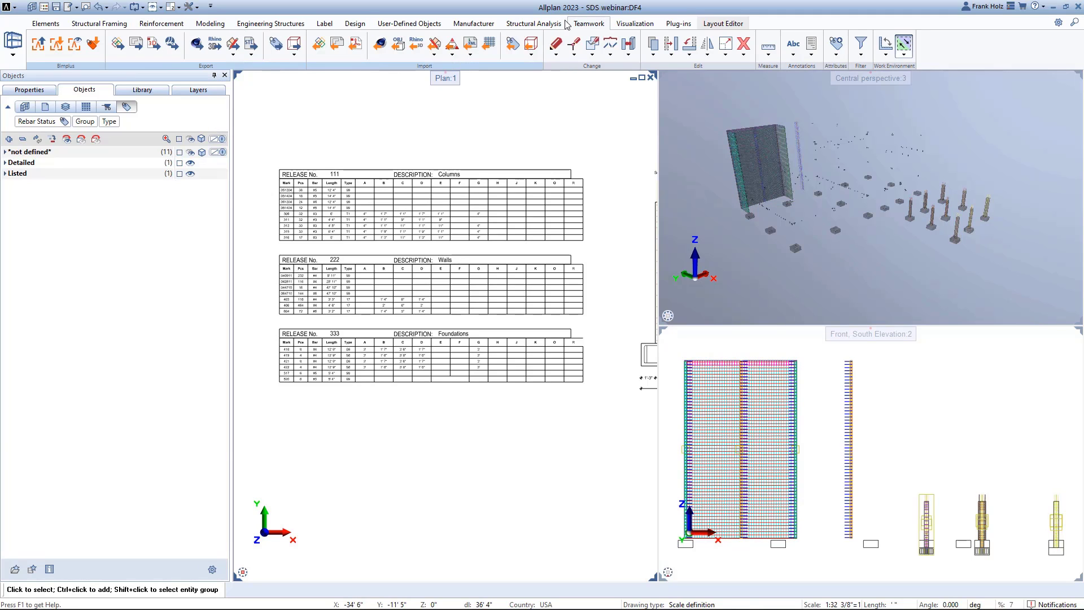
click(277, 45)
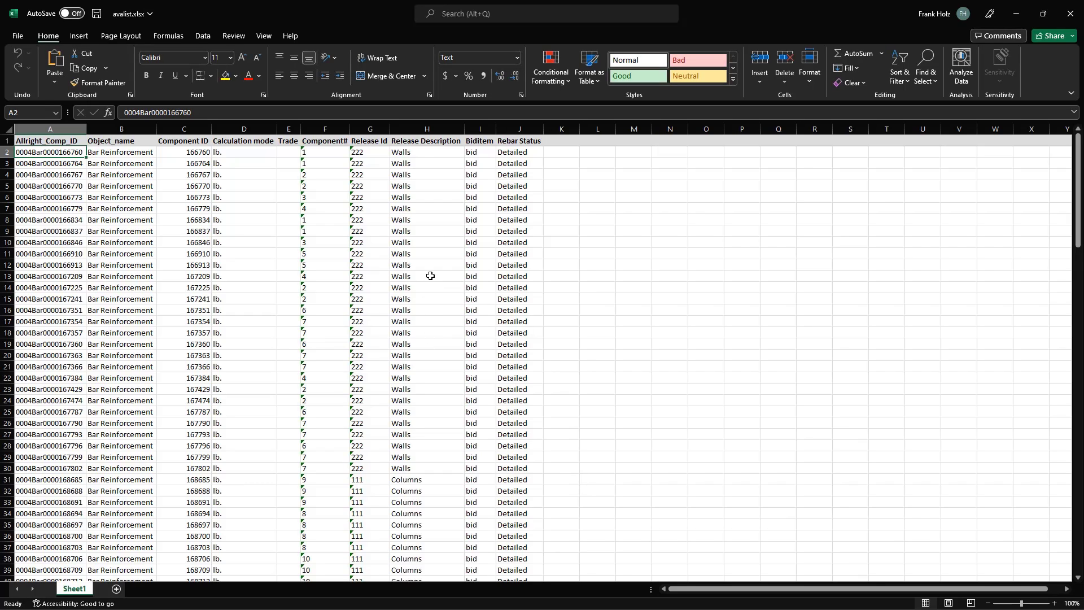
click(529, 150)
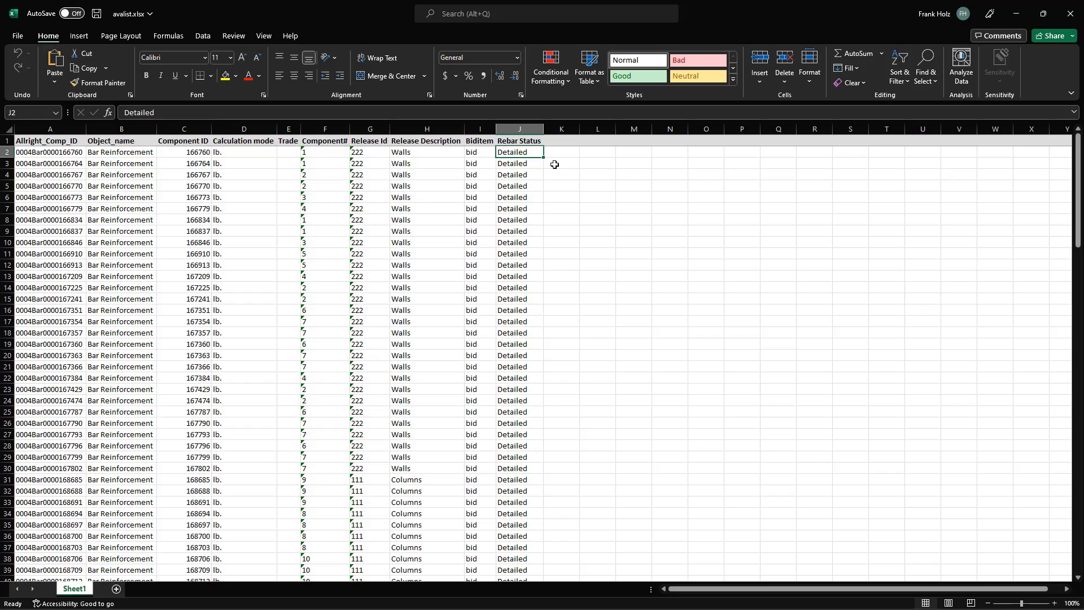
text(Listed)
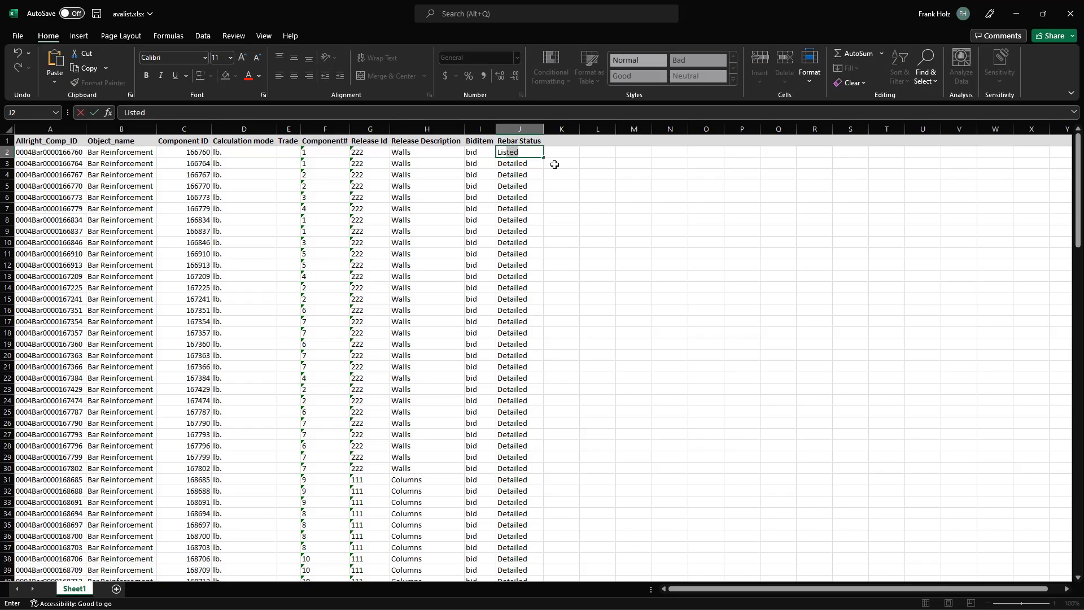
key(ctrl+Return)
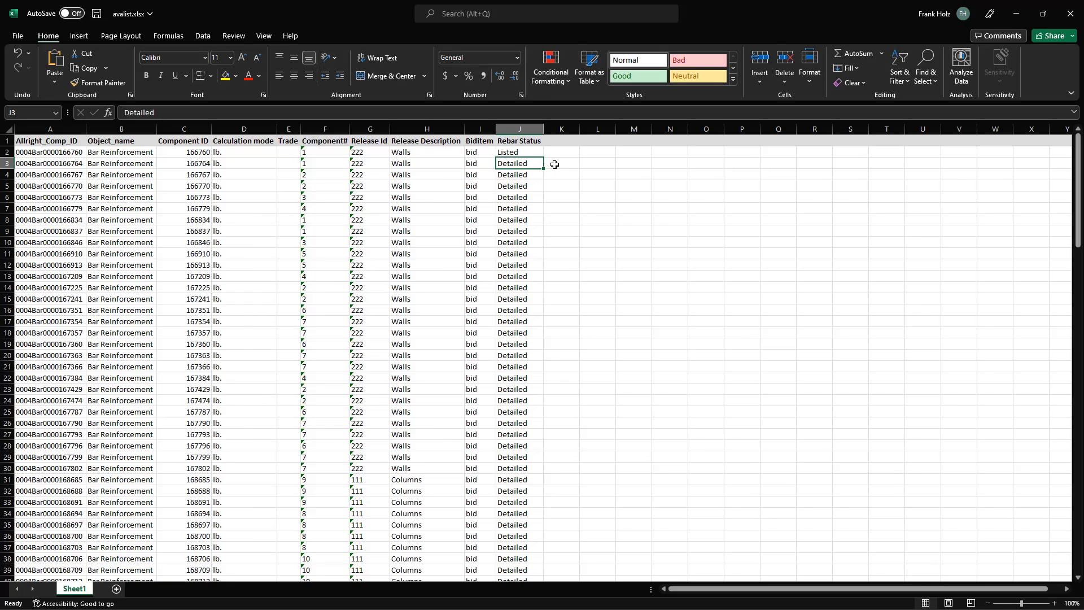
drag(544, 157, 545, 473)
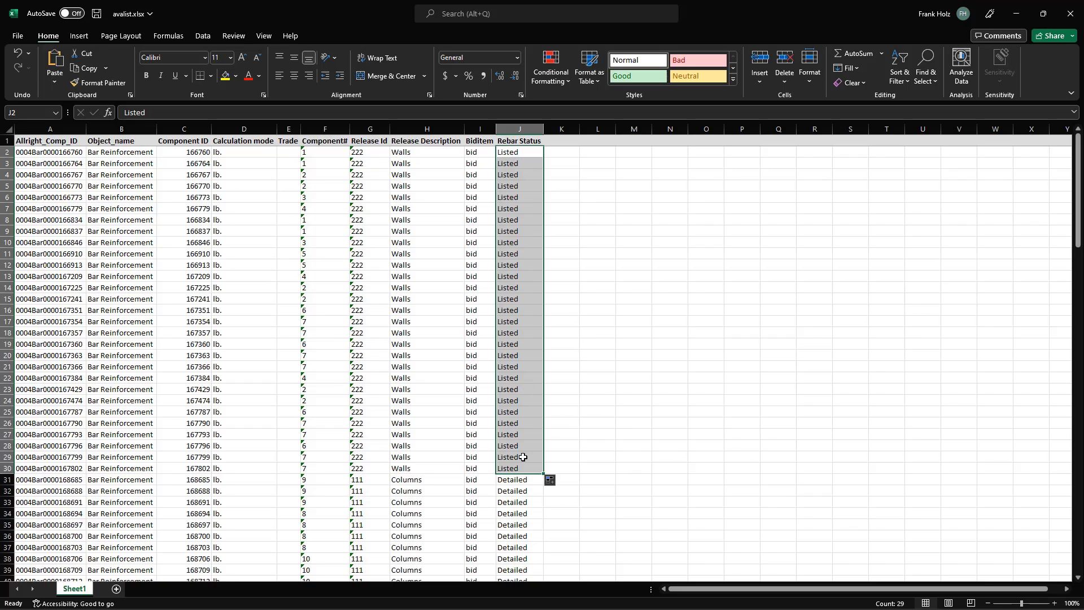
- Save the edited avalist.xlsx workbook and close it
click(631, 279)
key(ctrl+s)
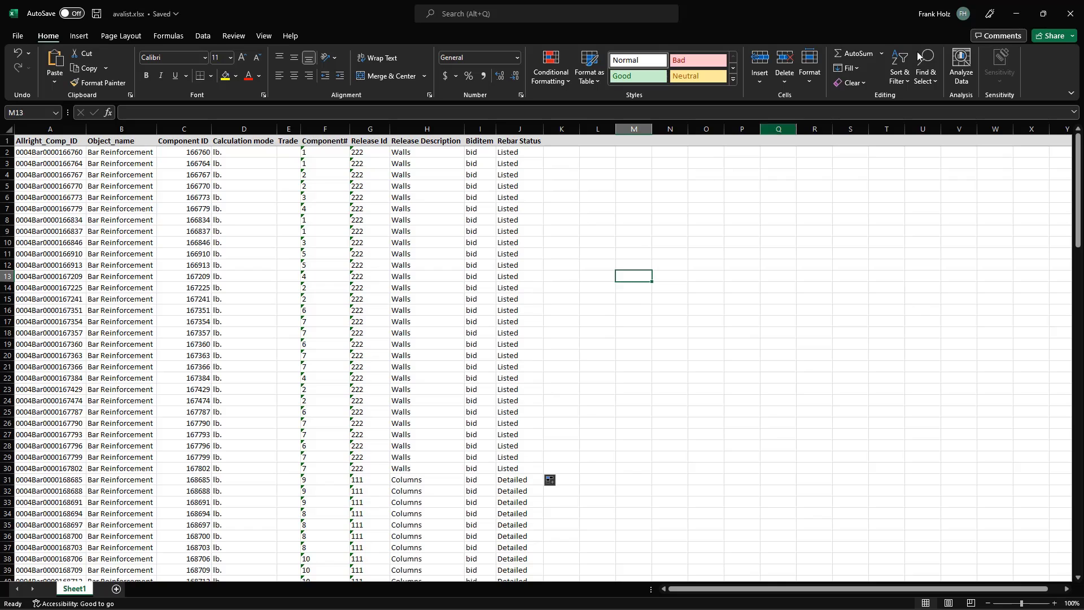
click(1071, 13)
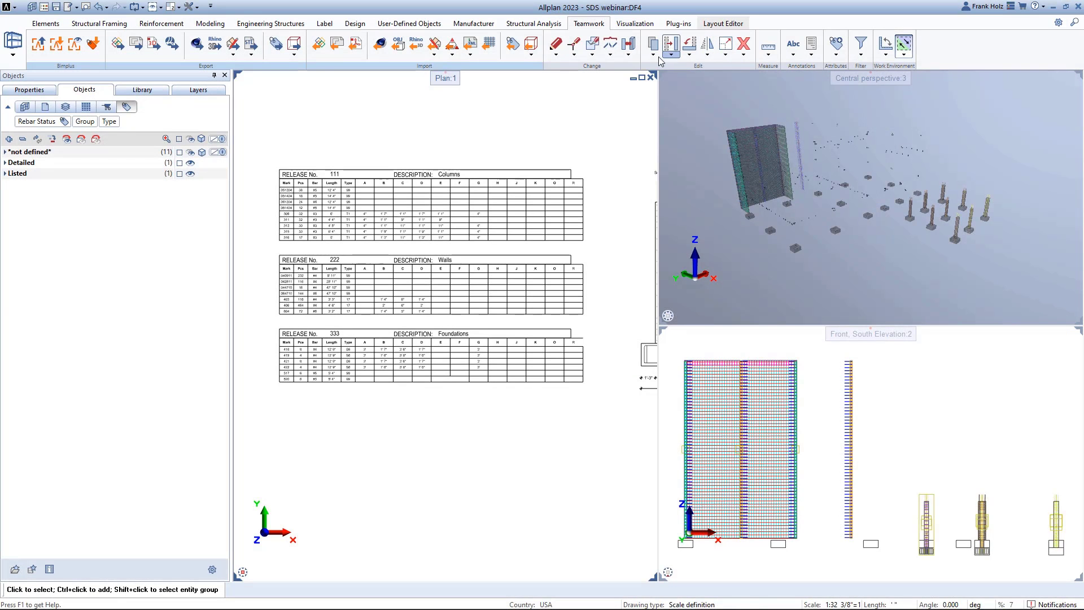
- Import all changed Rebar Status values from avalist.xlsx into the model, and check the Listed reinforcement by highlighting it
click(512, 45)
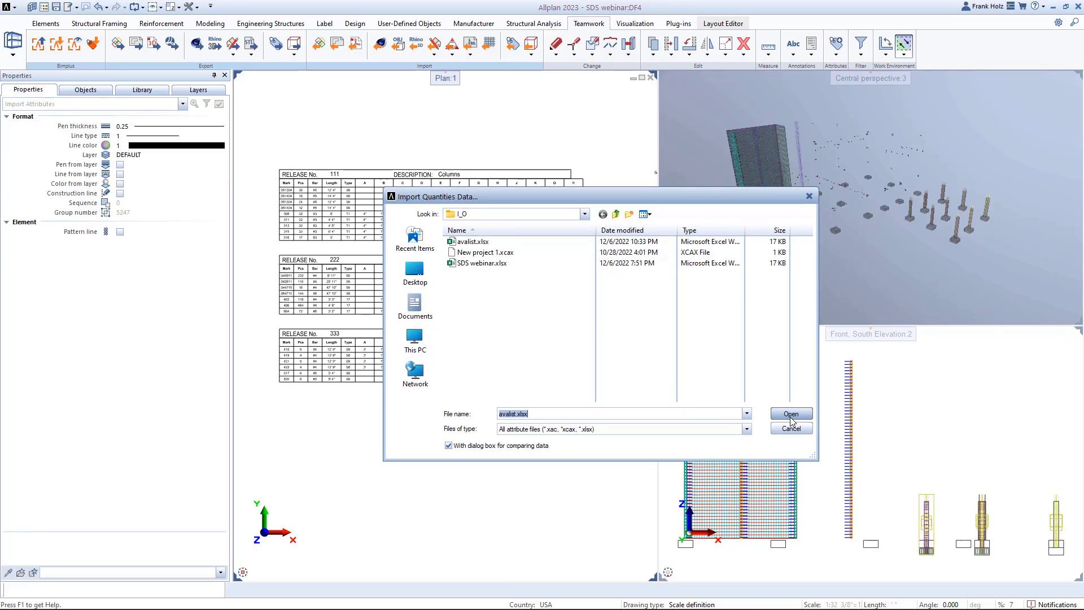
click(791, 416)
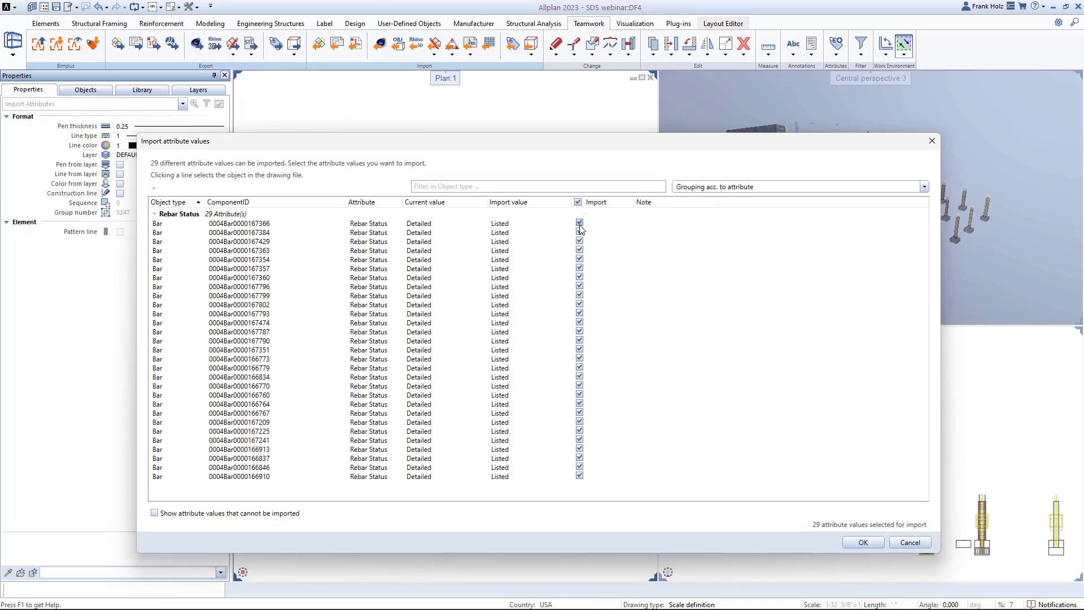
click(863, 541)
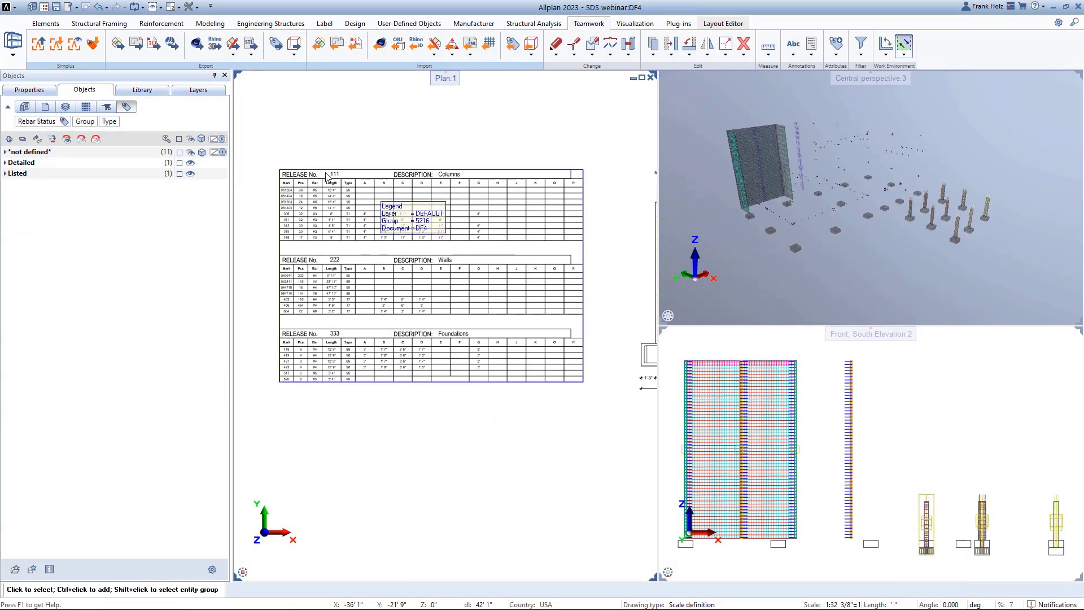
click(179, 174)
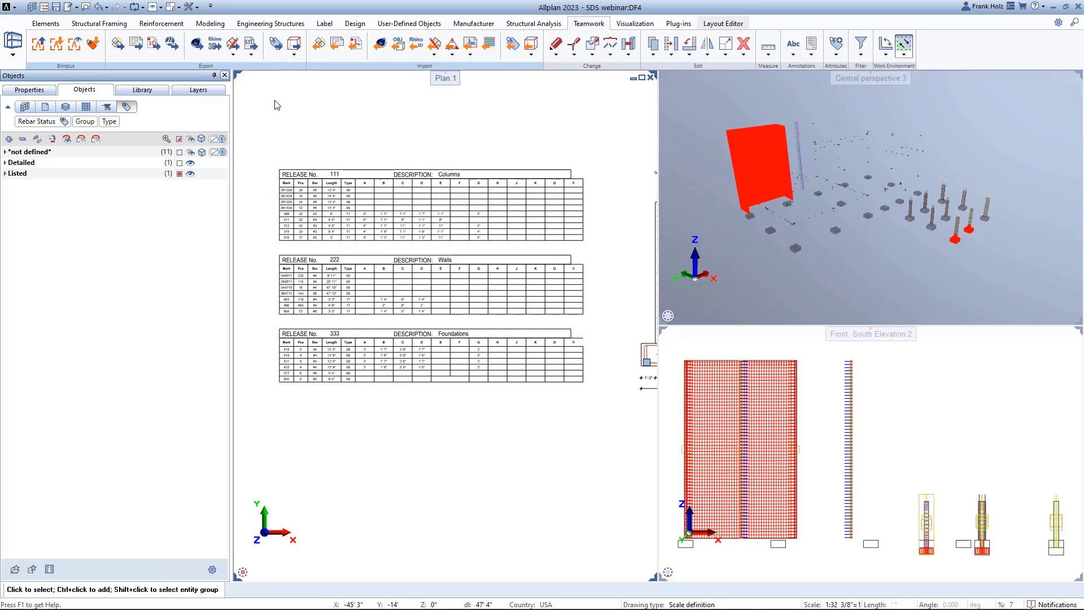
click(285, 137)
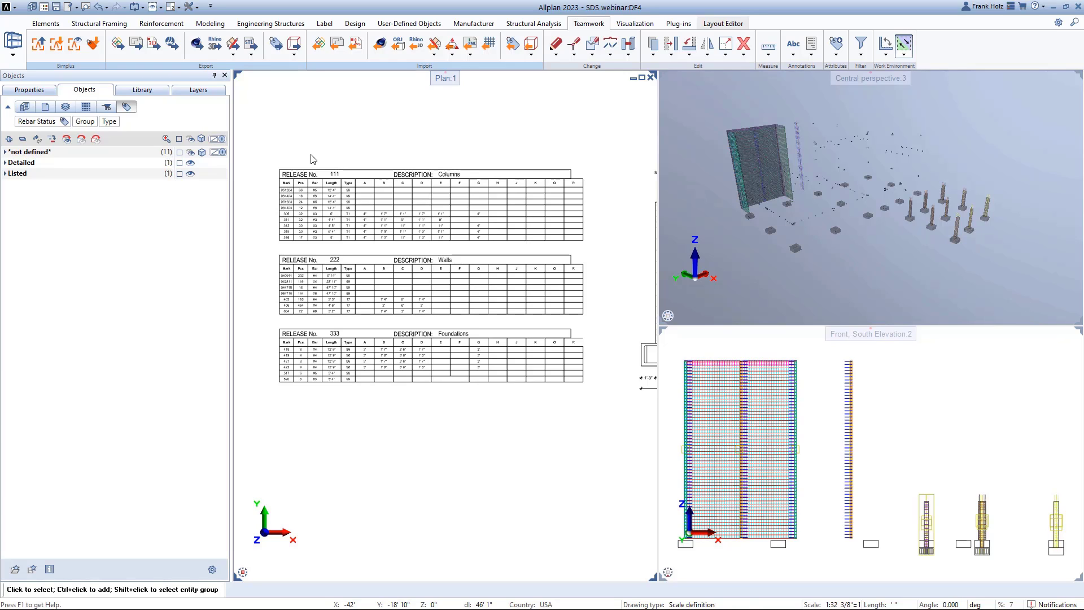
- Start the Coupler, Thread, Connecting Bar tool and choose NMB Splice Sleeve as the coupler manufacturer
scroll(248, 164, down, 2)
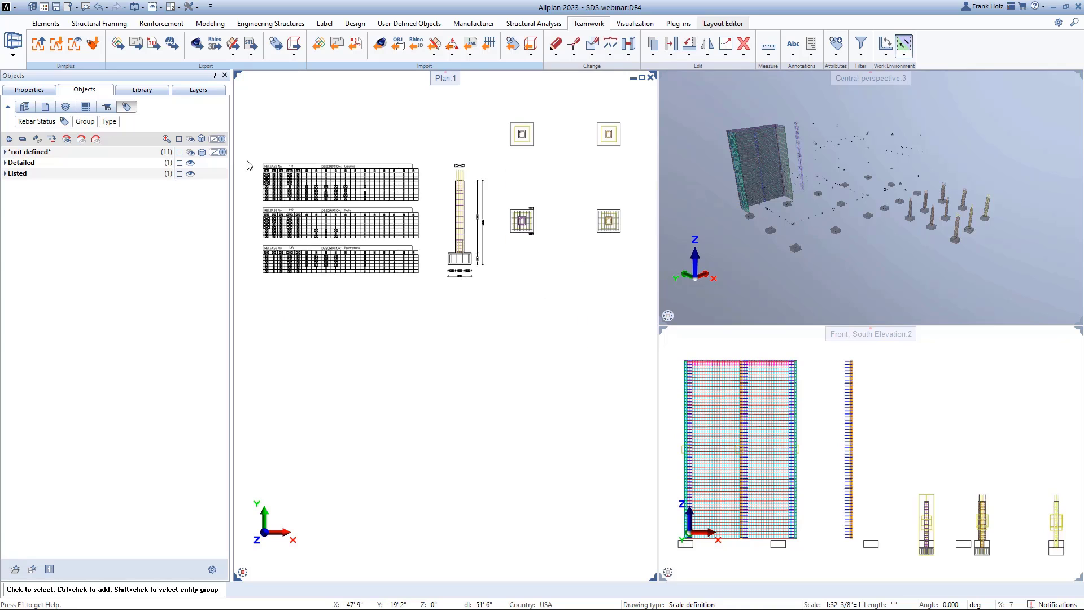
scroll(479, 254, up, 1)
scroll(479, 254, up, 5)
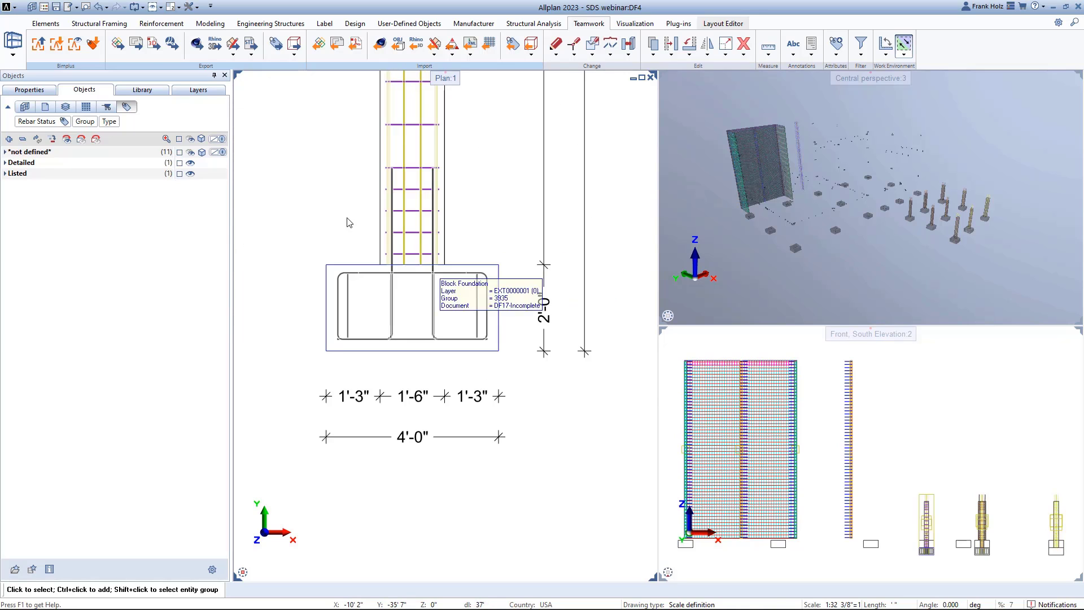
click(165, 27)
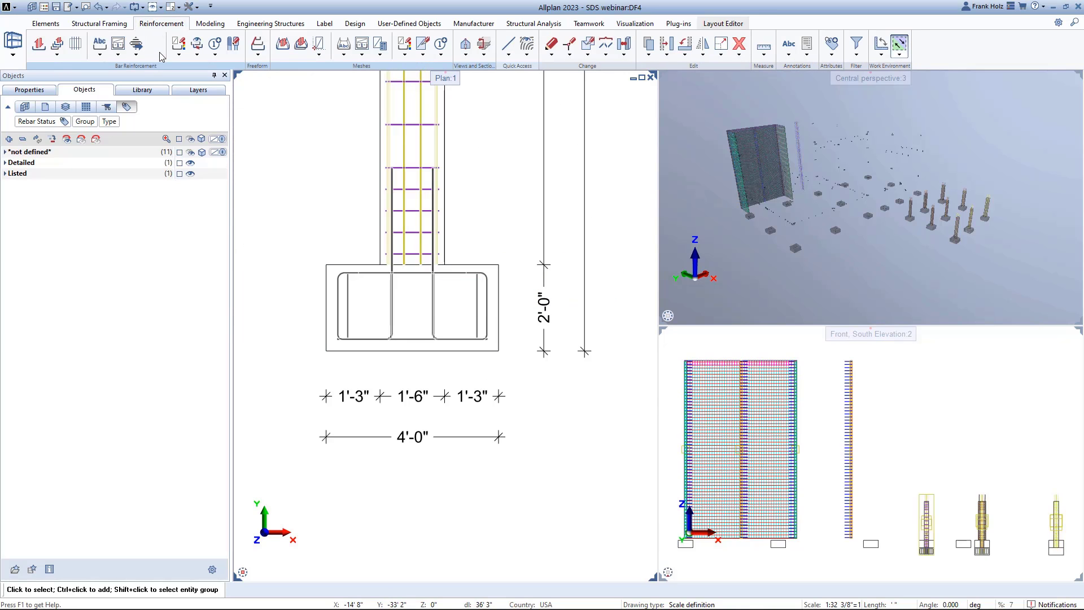
click(118, 55)
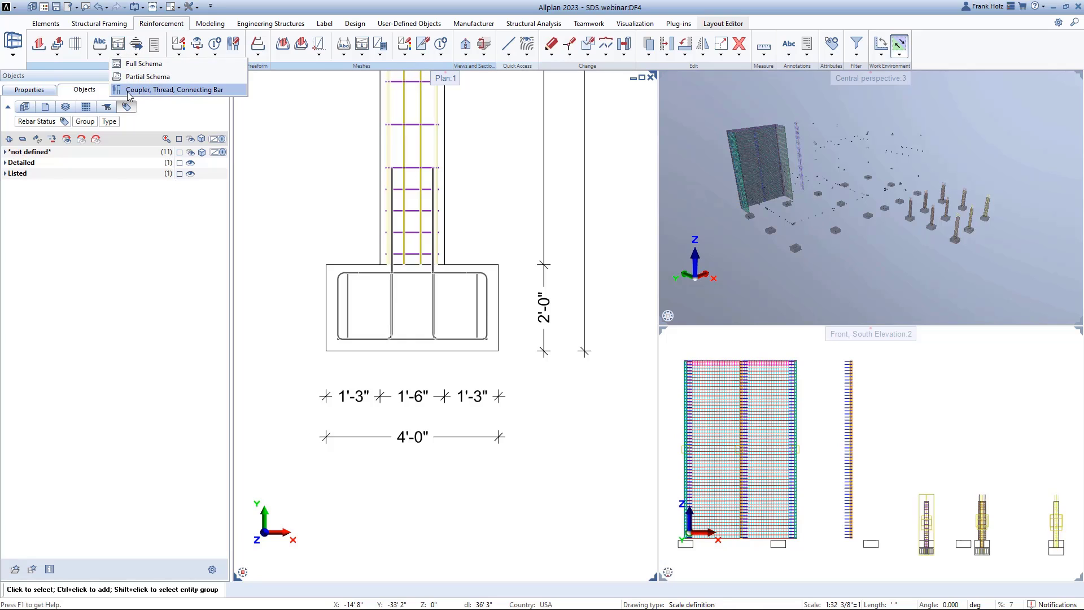
click(127, 91)
click(361, 88)
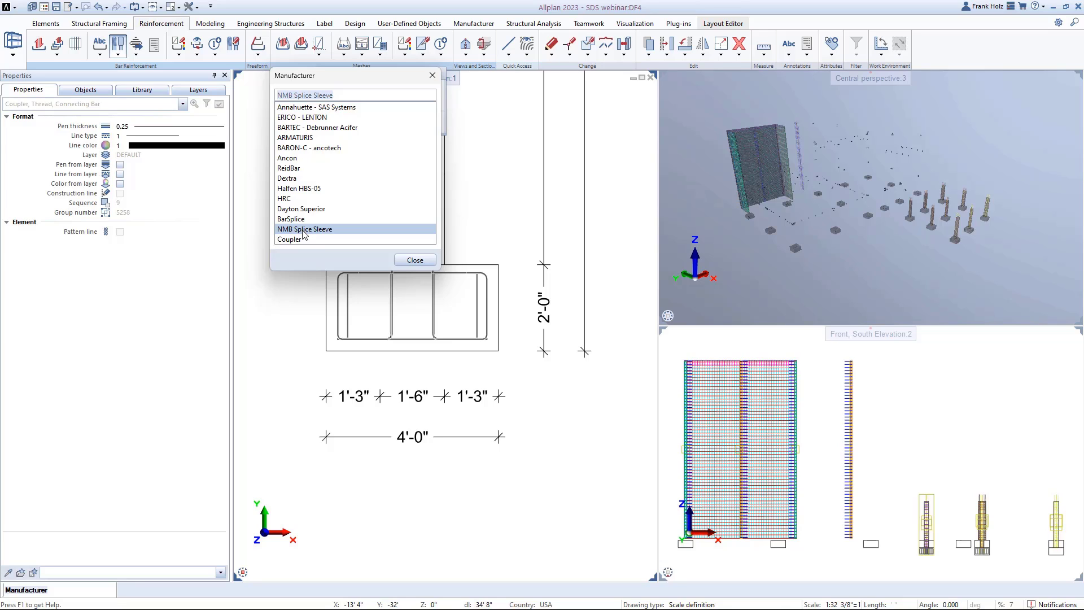
click(297, 231)
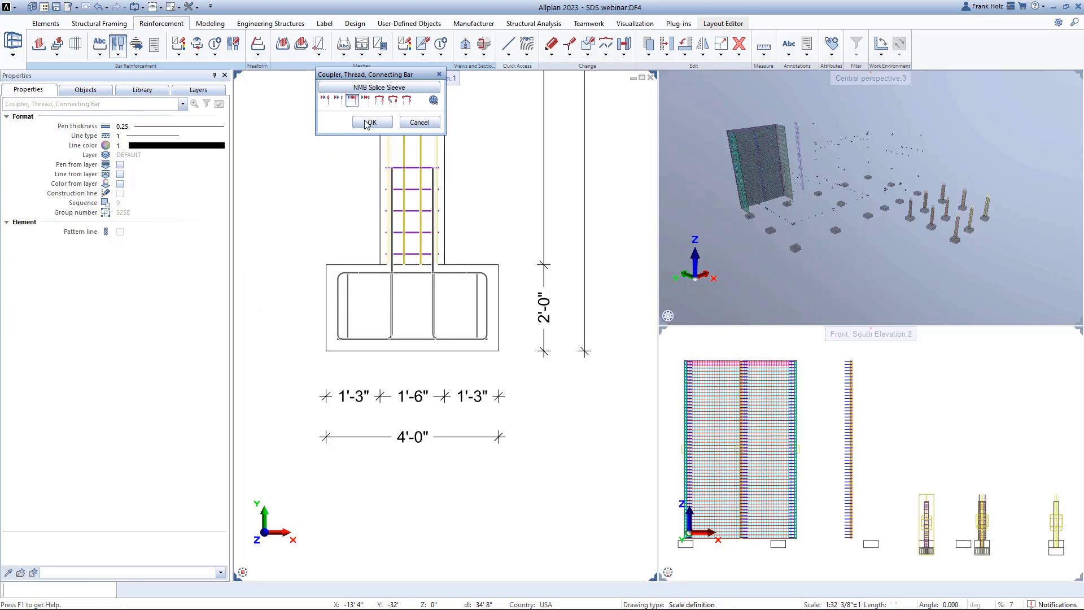
click(394, 101)
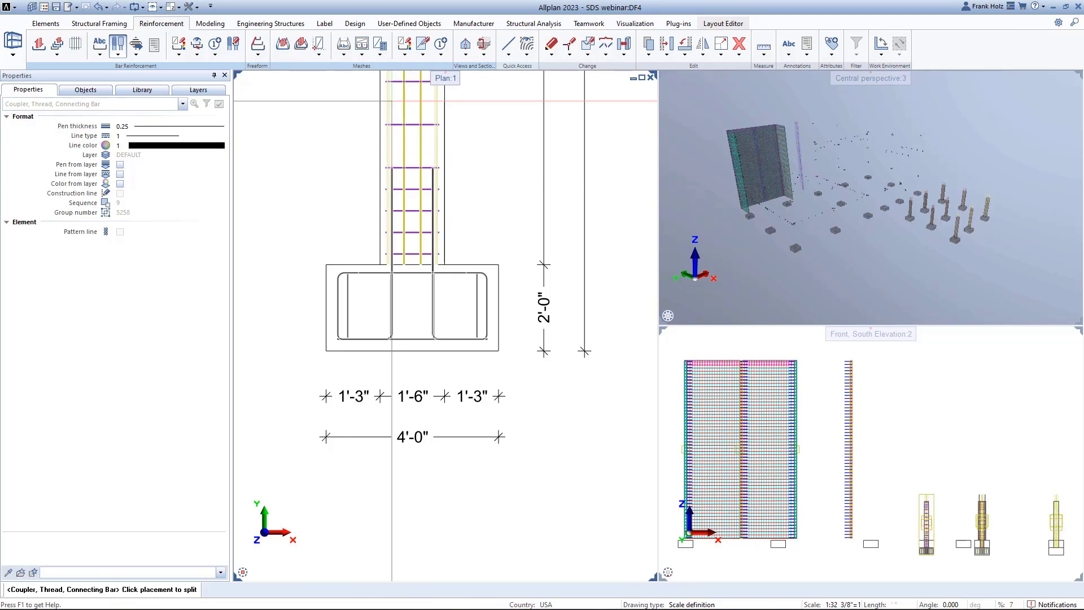
- Pick the foundation's right-hand dowel placement in the column elevation and split it with a horizontal division line just above the footing
click(433, 274)
scroll(411, 264, up, 3)
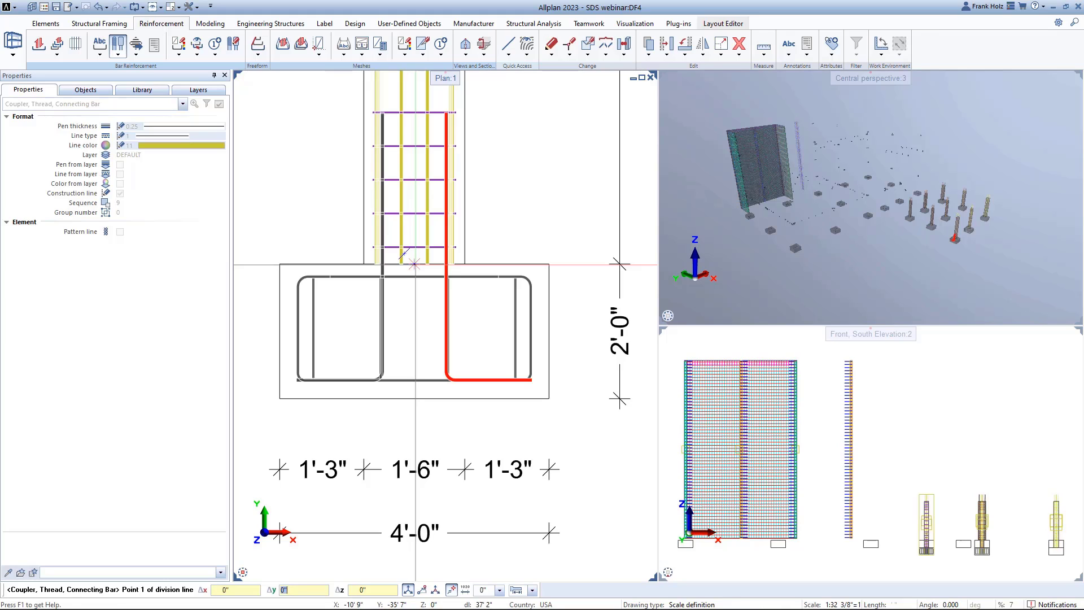
key(Return)
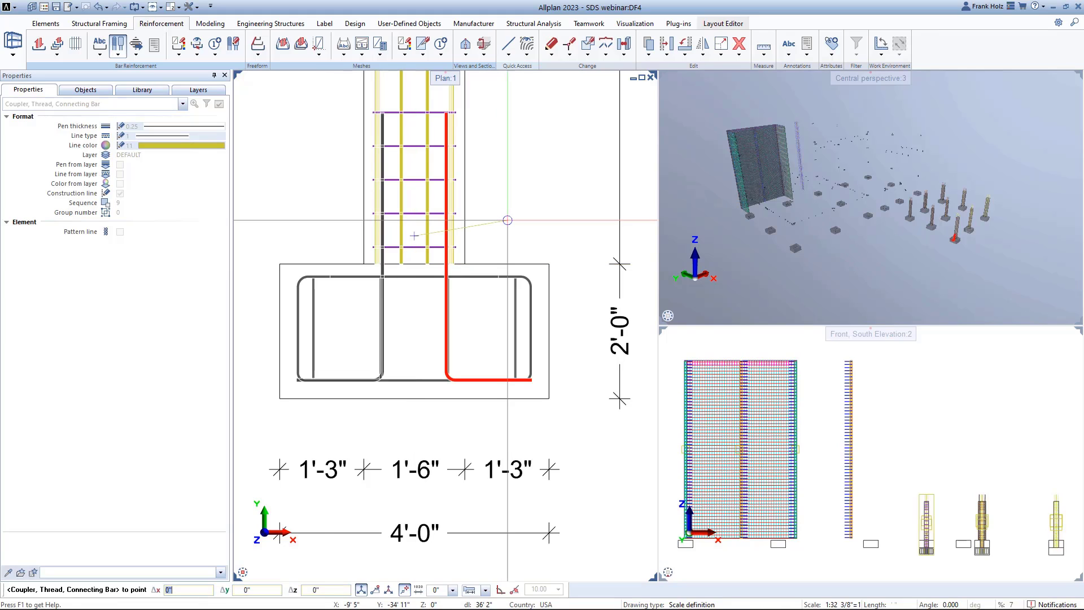
click(501, 236)
click(446, 262)
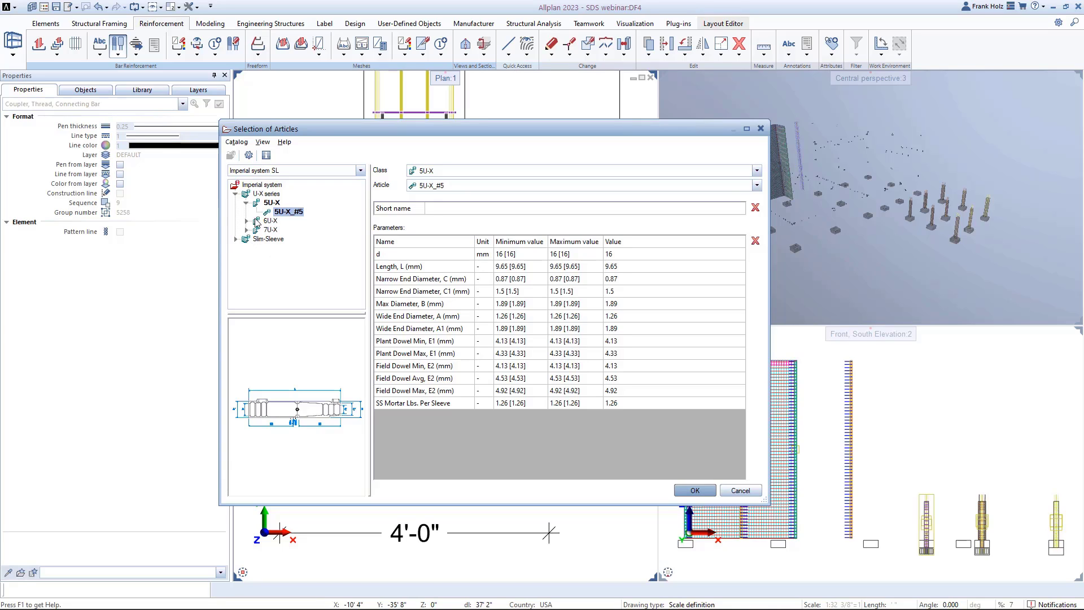
- Browse the Slim-Sleeve series, then assign the U-X series article 5U-X_#5 as the coupler and confirm the article selections
click(235, 238)
click(271, 248)
click(286, 213)
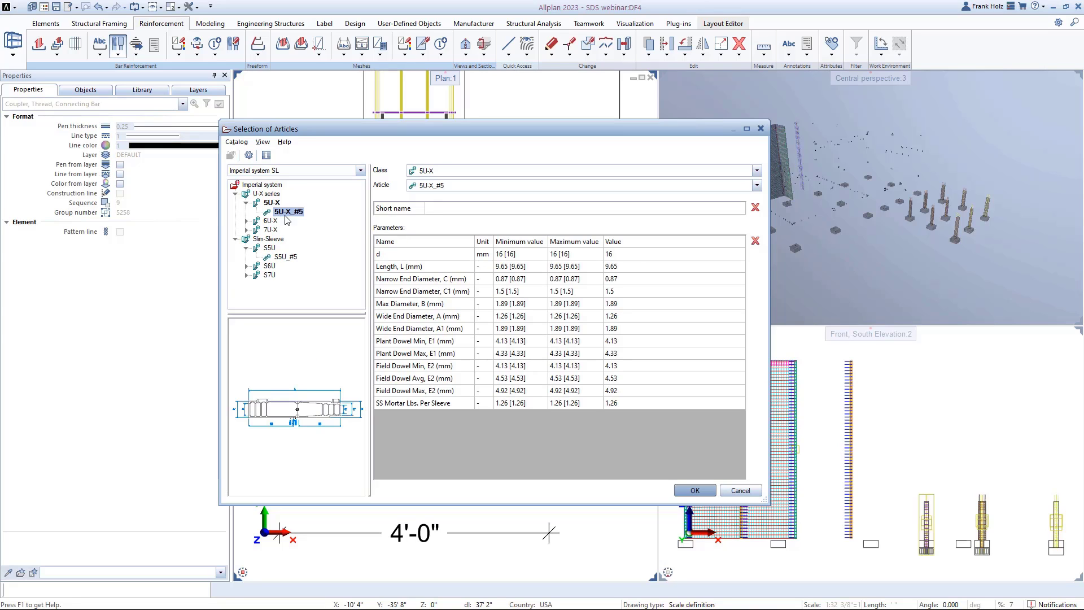
click(688, 491)
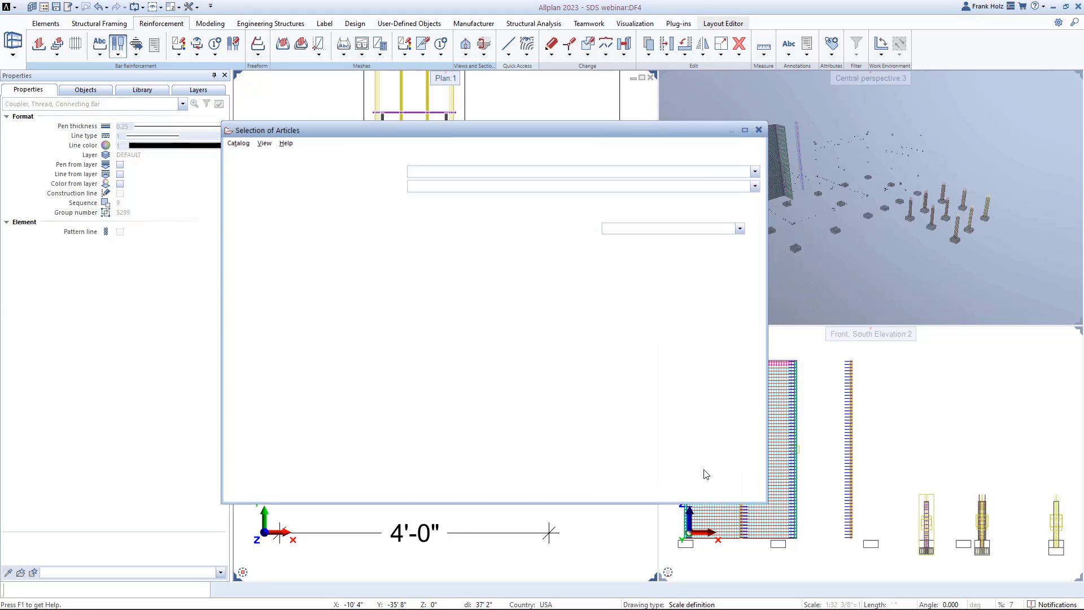
click(687, 490)
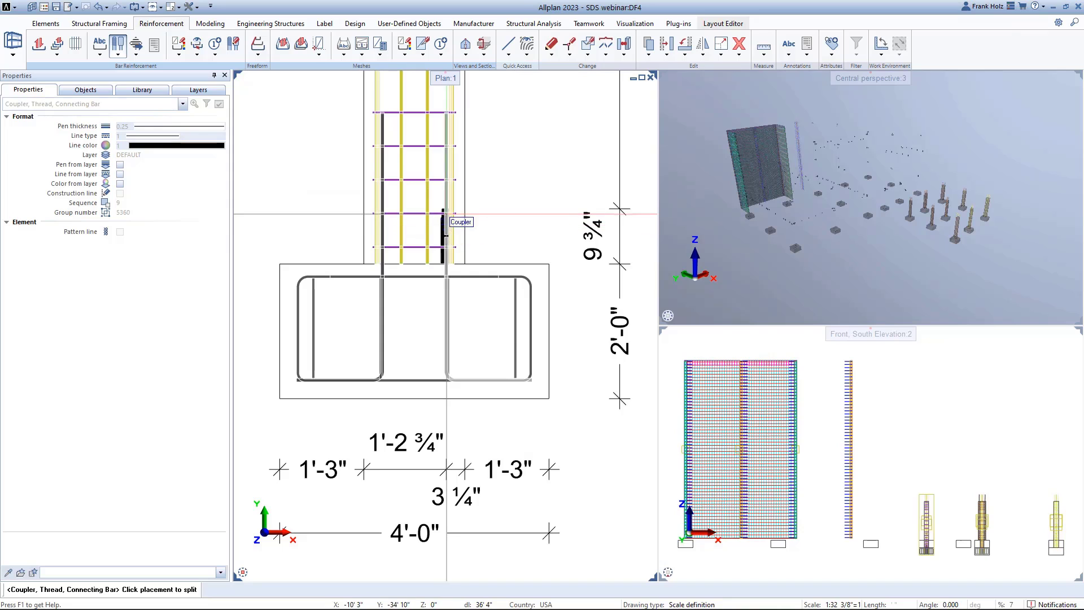
- Examine the placed splice sleeves at the column base in the 3D view and end the coupler command
scroll(952, 222, up, 6)
scroll(952, 222, up, 5)
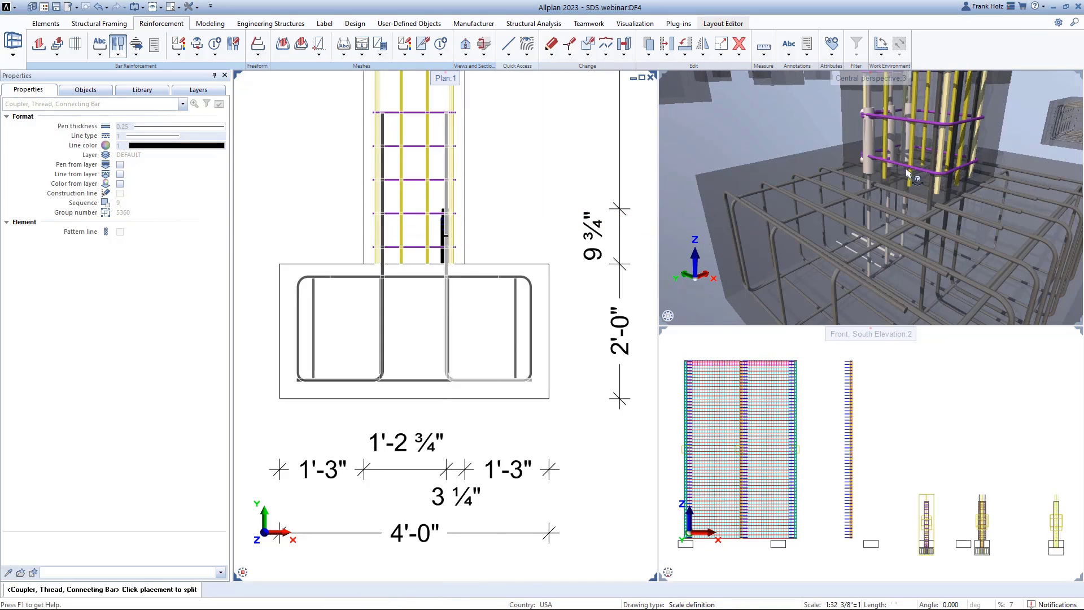
drag(952, 222, 312, 217)
scroll(836, 138, up, 3)
scroll(835, 157, down, 3)
middle_drag(836, 158, 840, 190)
key(Escape)
key(Escape)
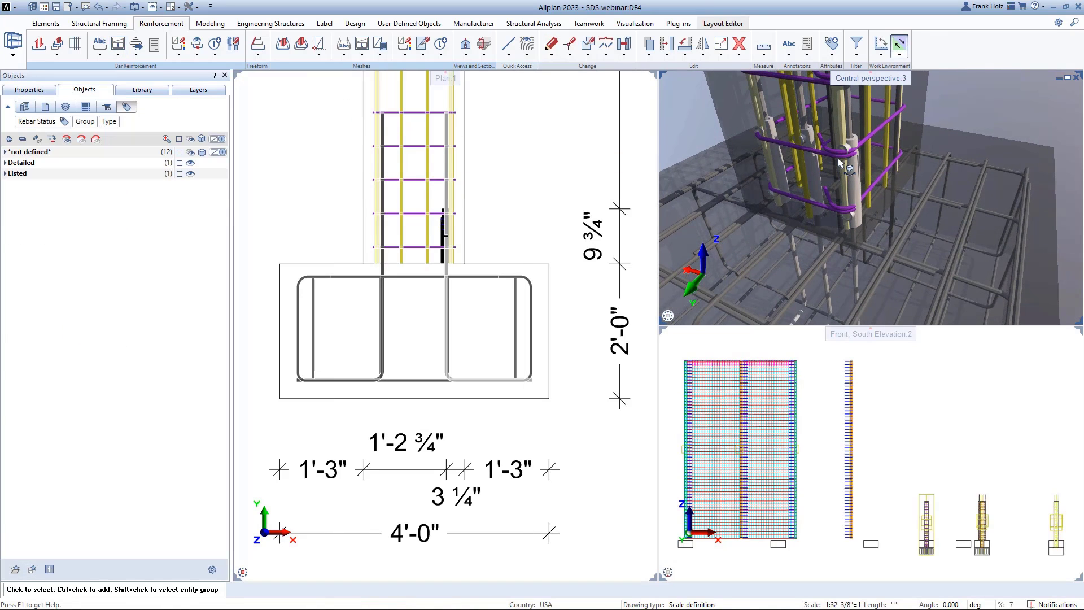
- Move the second column tie above the footing about 1" straight down in the elevation
scroll(435, 215, up, 2)
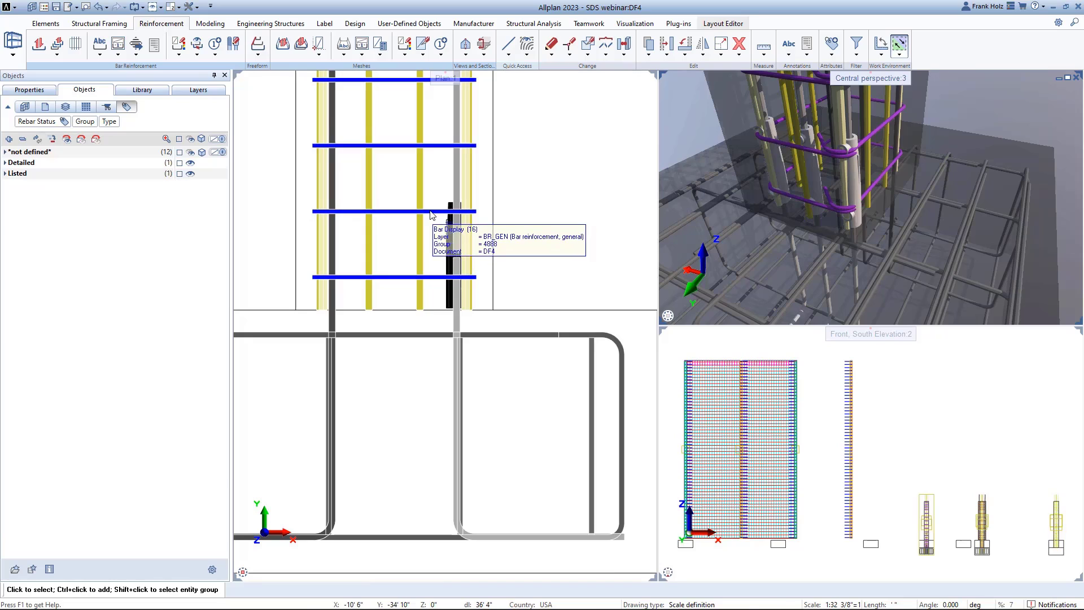
click(432, 212)
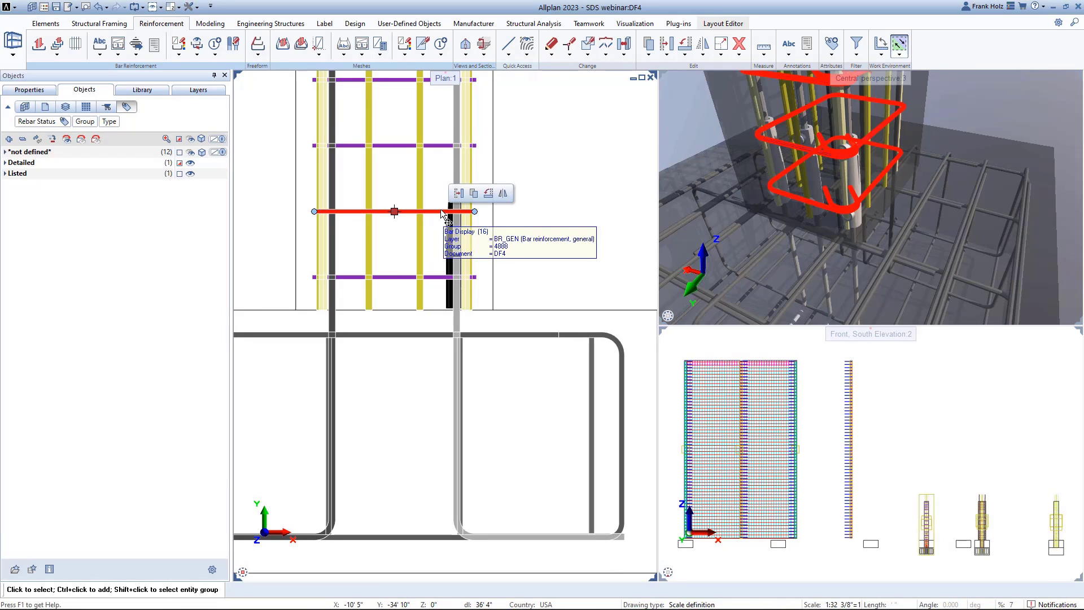
key(m)
click(434, 211)
scroll(518, 198, up, 1)
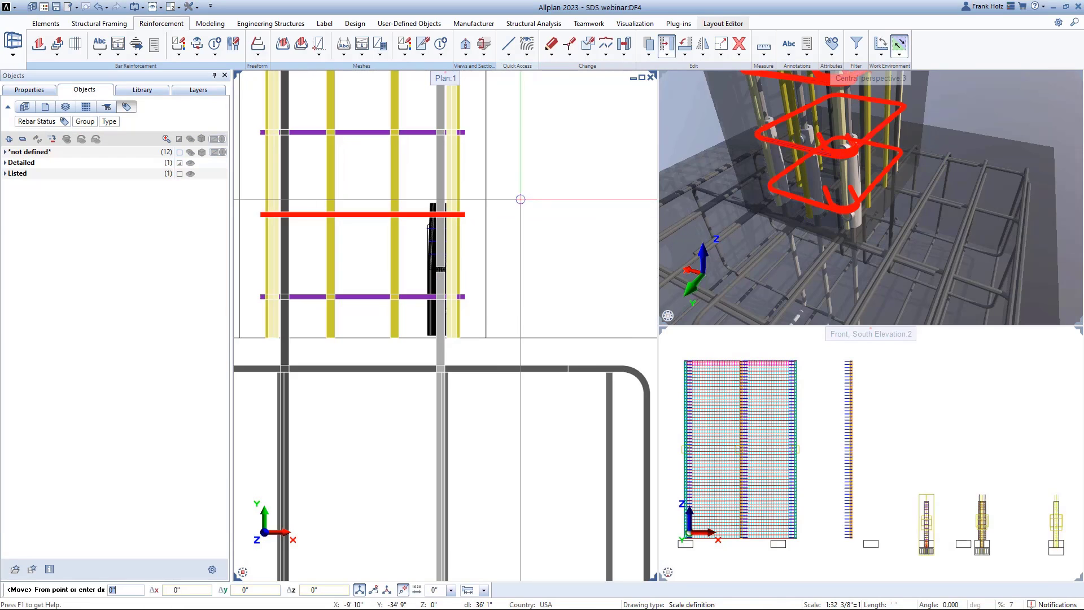
click(512, 212)
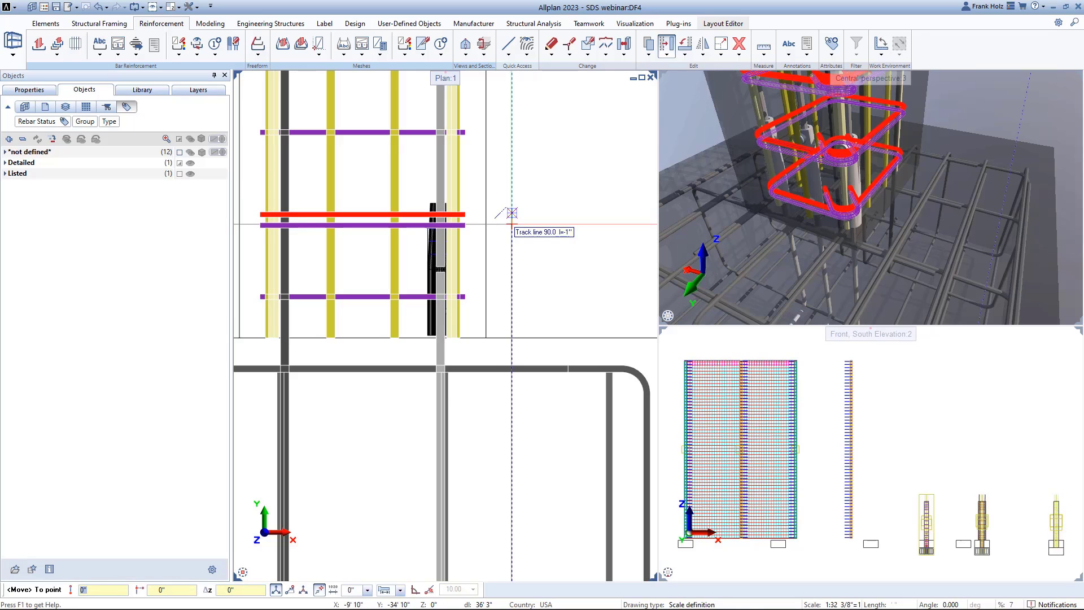
click(512, 225)
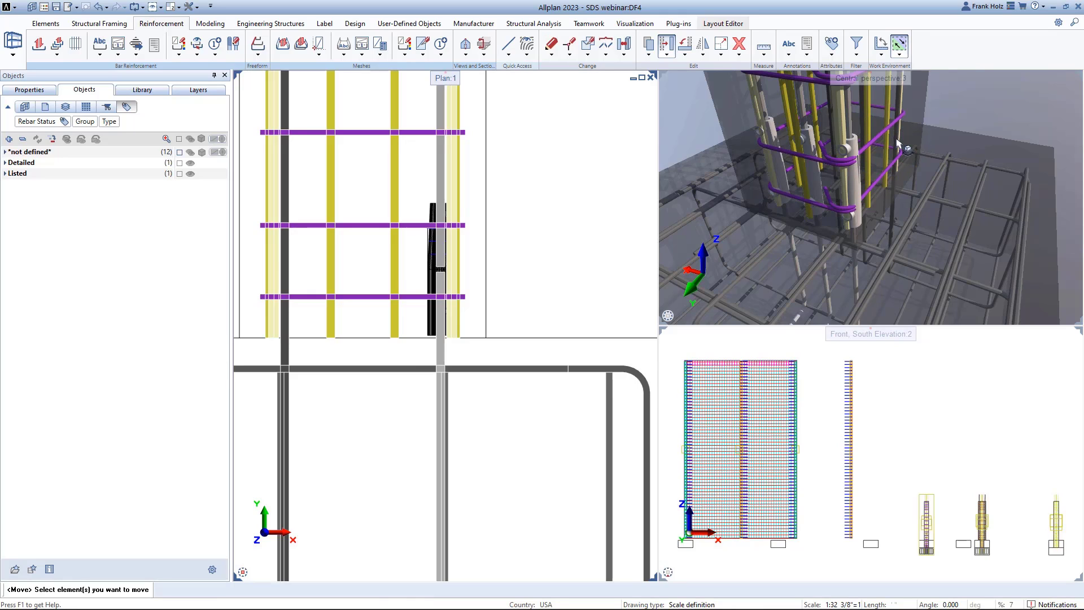
key(Escape)
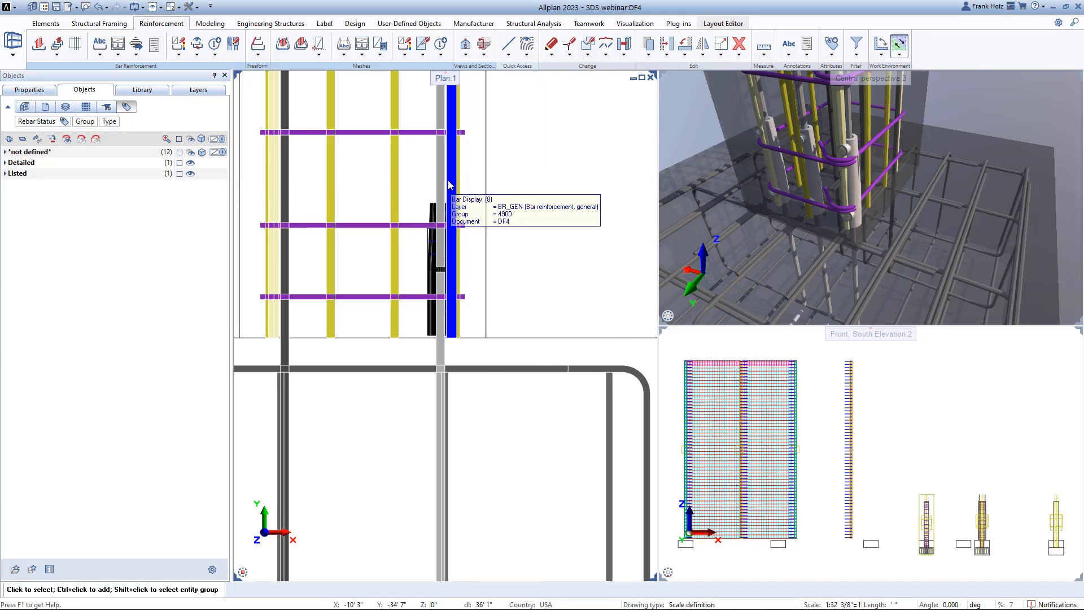
- Generate section 2 along the lower edge of the foundation plan, looking towards the column, and place it between the two foundation plans
scroll(400, 171, down, 3)
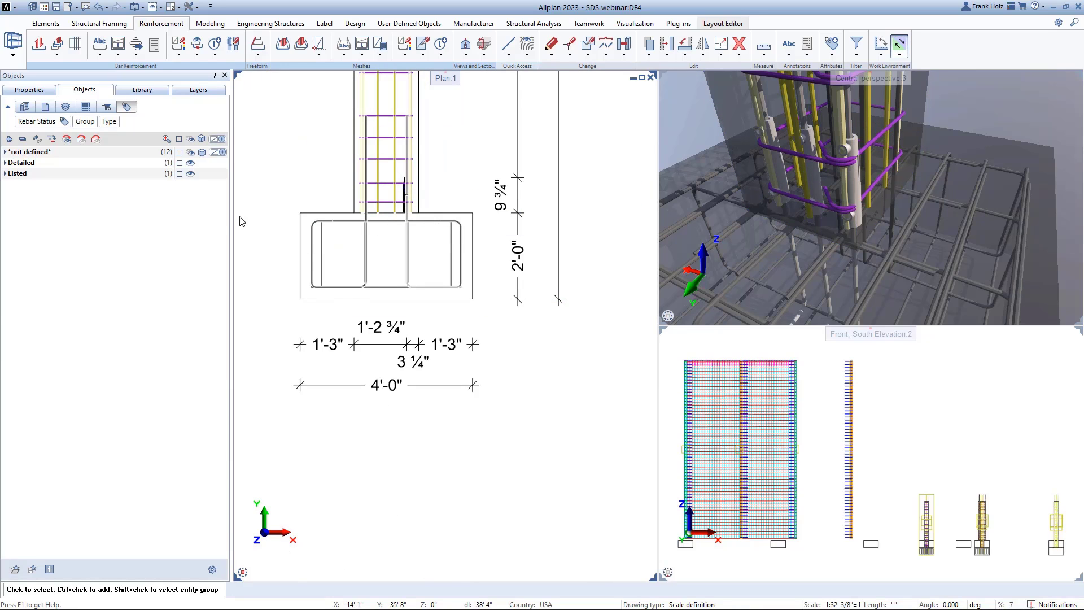
scroll(513, 218, down, 3)
click(466, 44)
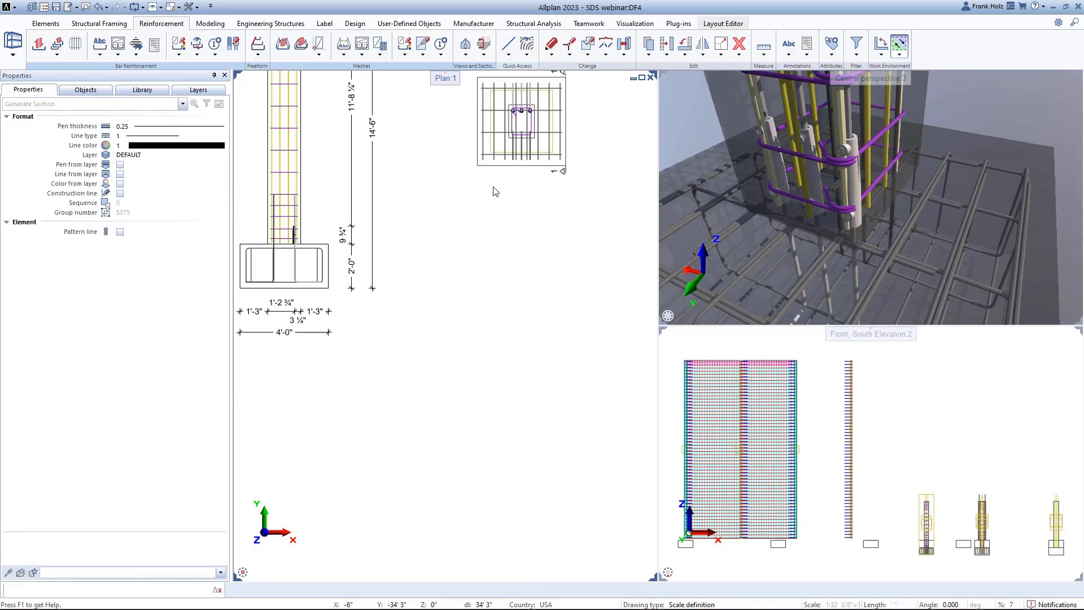
middle_drag(508, 201, 471, 257)
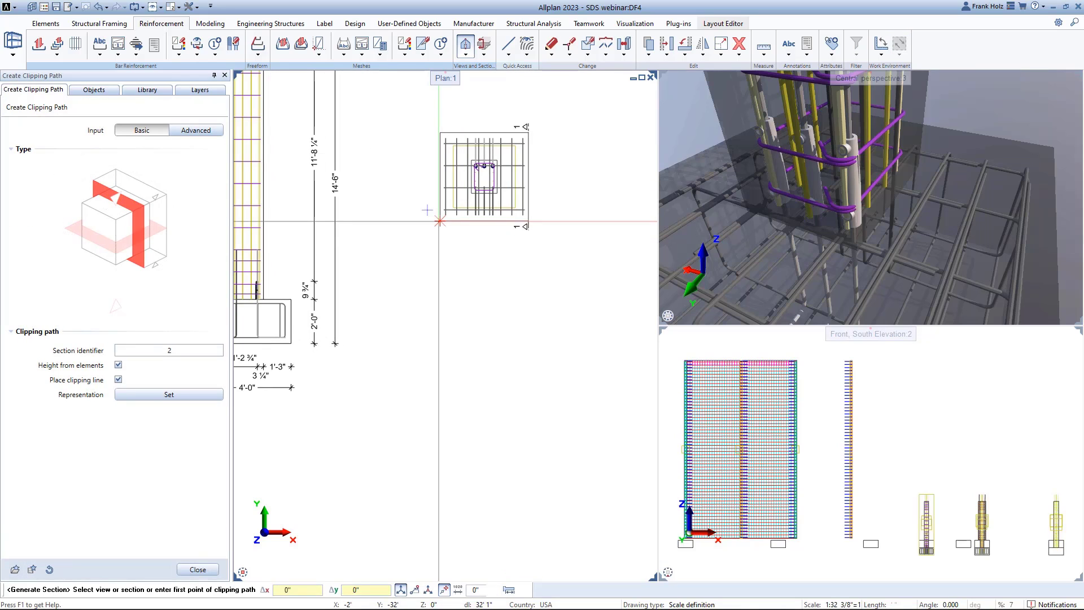
click(440, 220)
click(529, 221)
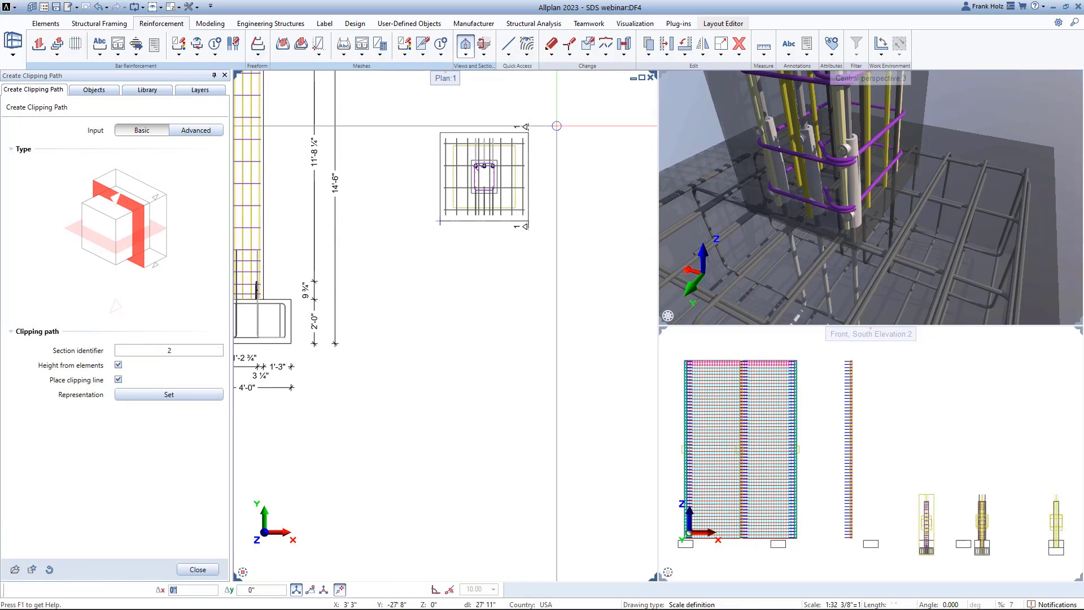
click(479, 131)
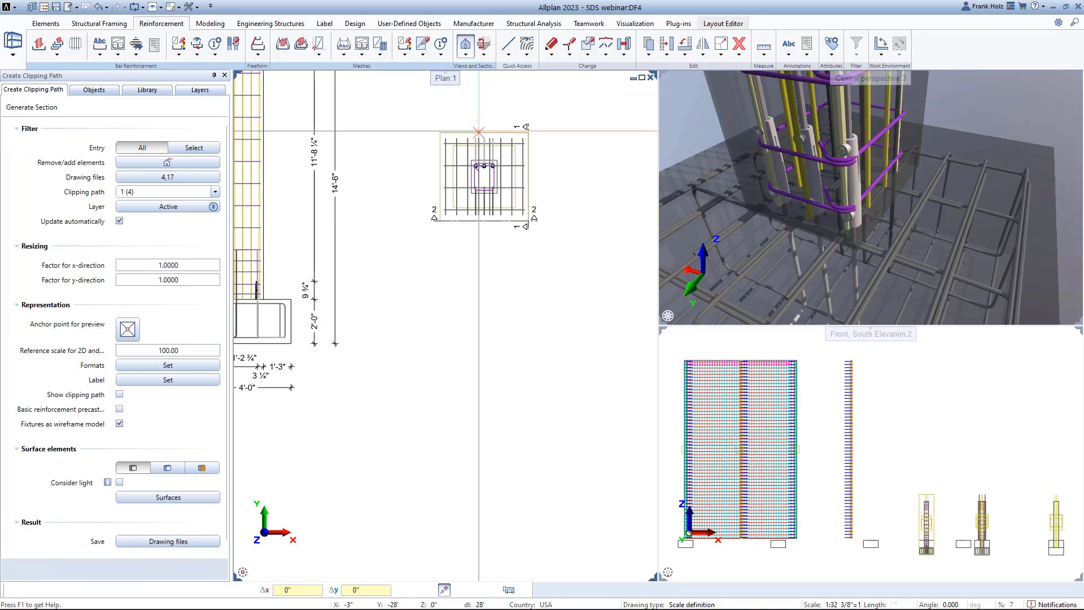
click(621, 322)
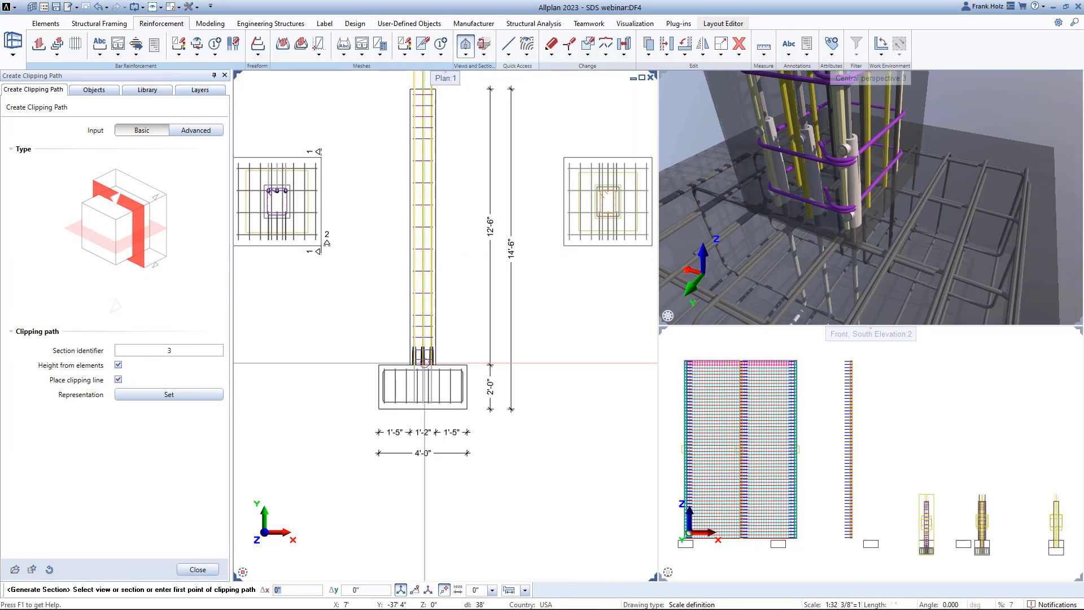
scroll(411, 329, up, 5)
key(Escape)
key(Escape)
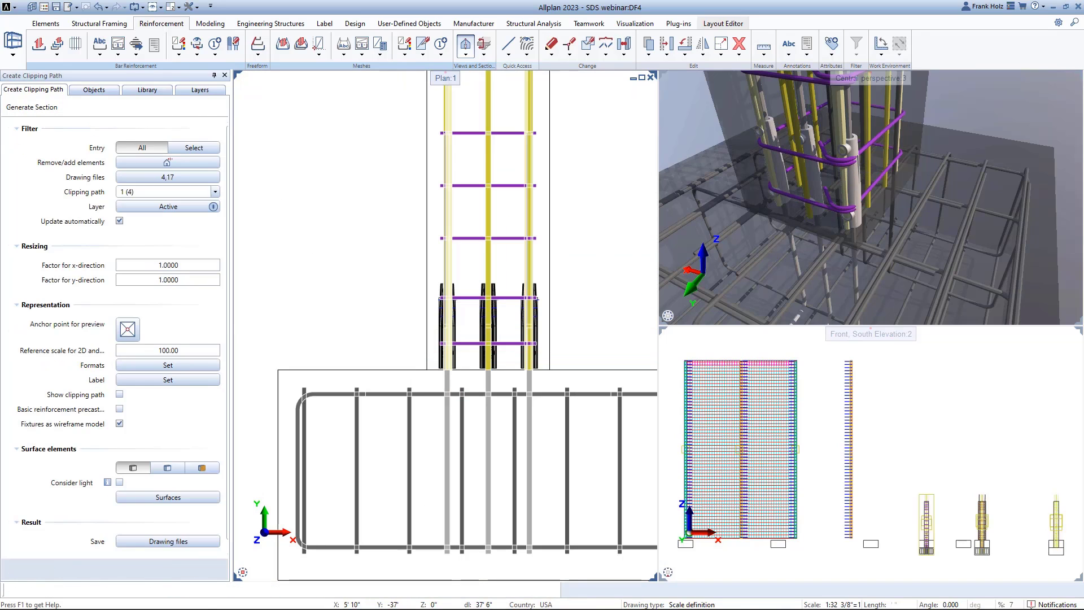
- Stretch the left end of the second tie above the footing outwards past the splice sleeve, filtering the selection to Bar Display
scroll(445, 291, up, 3)
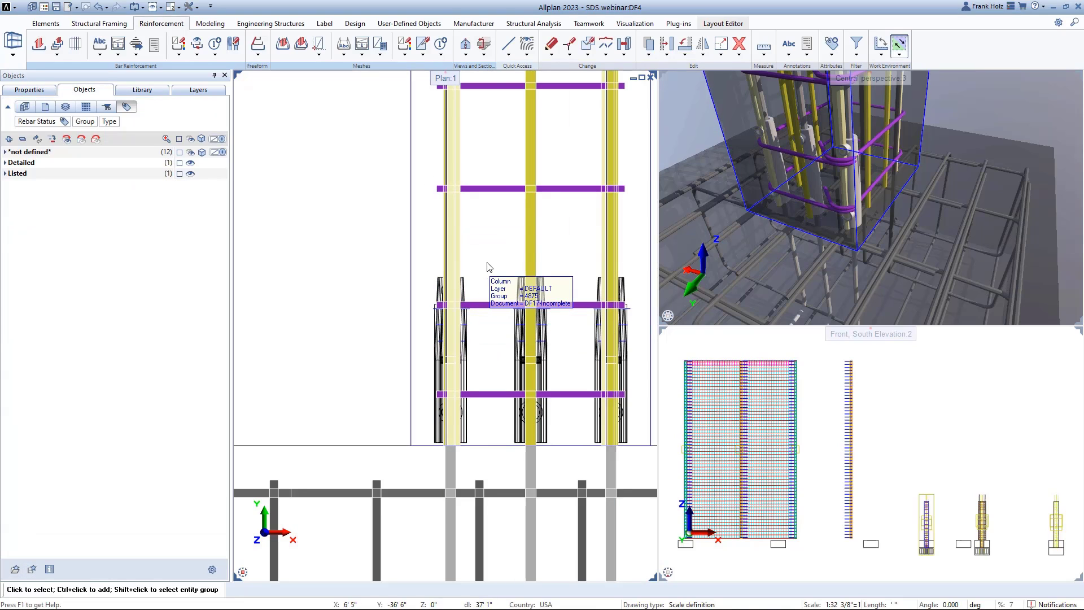
middle_drag(384, 256, 290, 247)
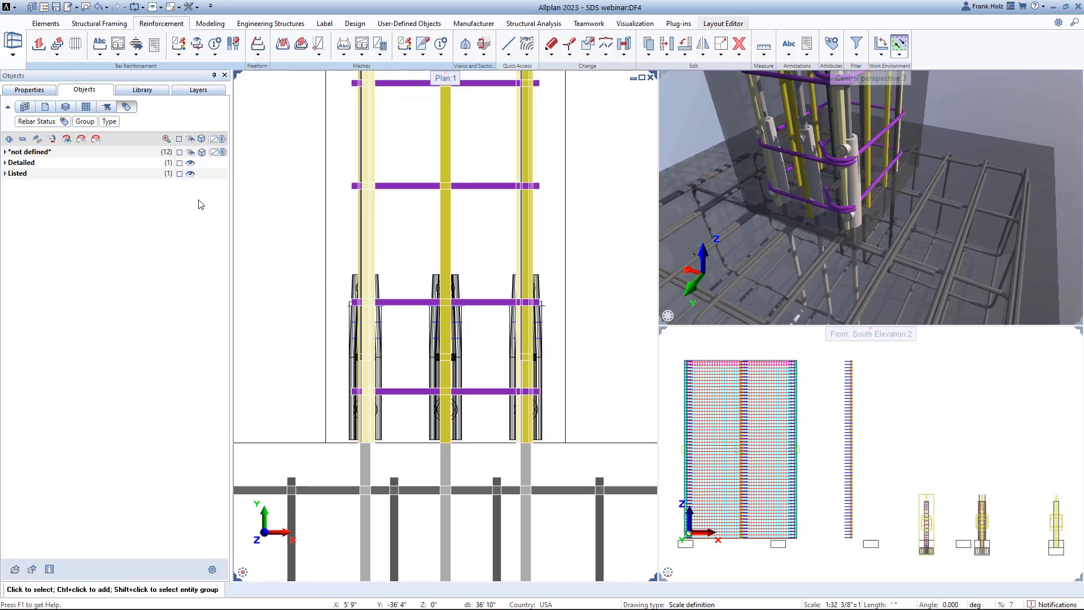
key(ctrl+m)
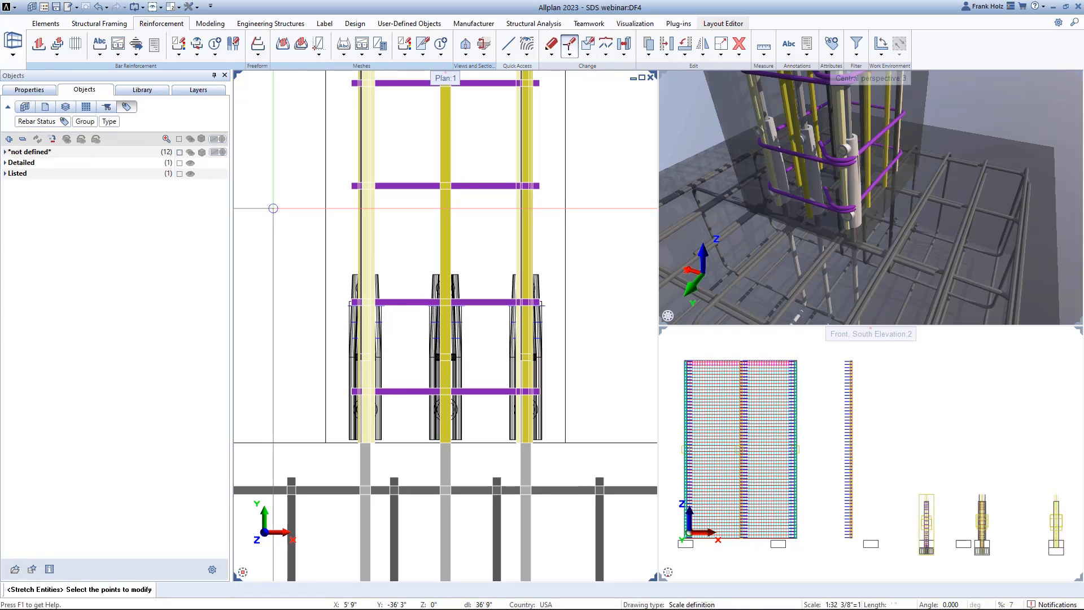
right_click(275, 209)
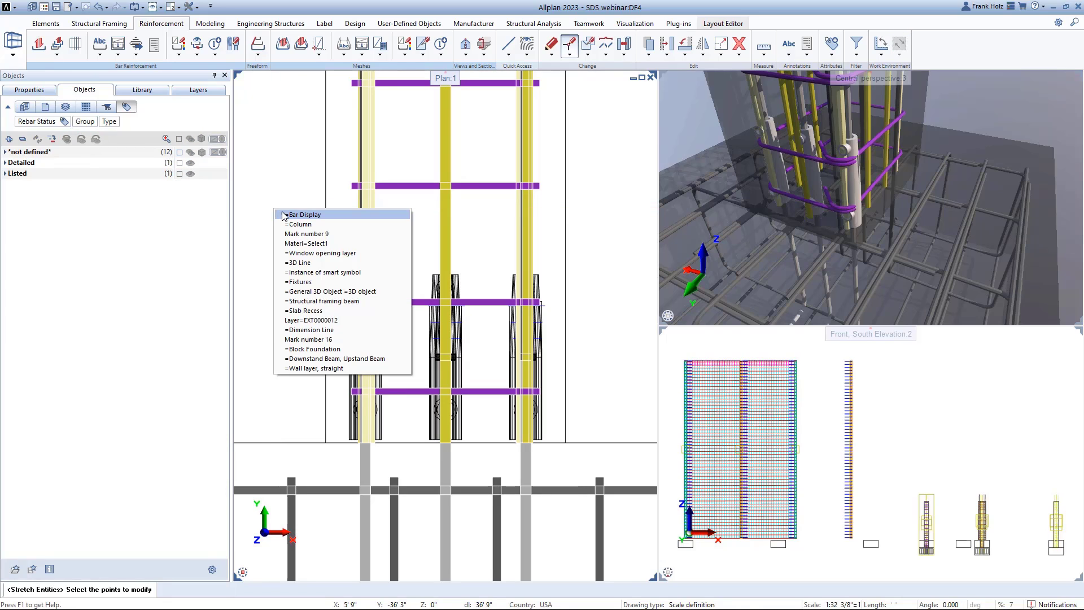
click(285, 215)
scroll(337, 290, up, 1)
drag(335, 290, 397, 314)
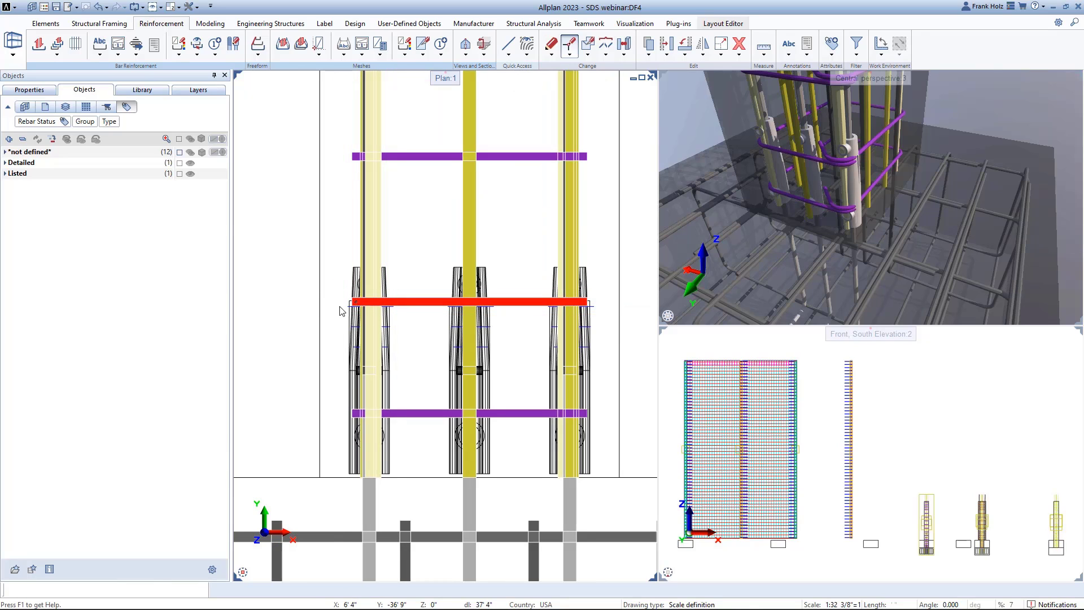
click(345, 239)
click(320, 239)
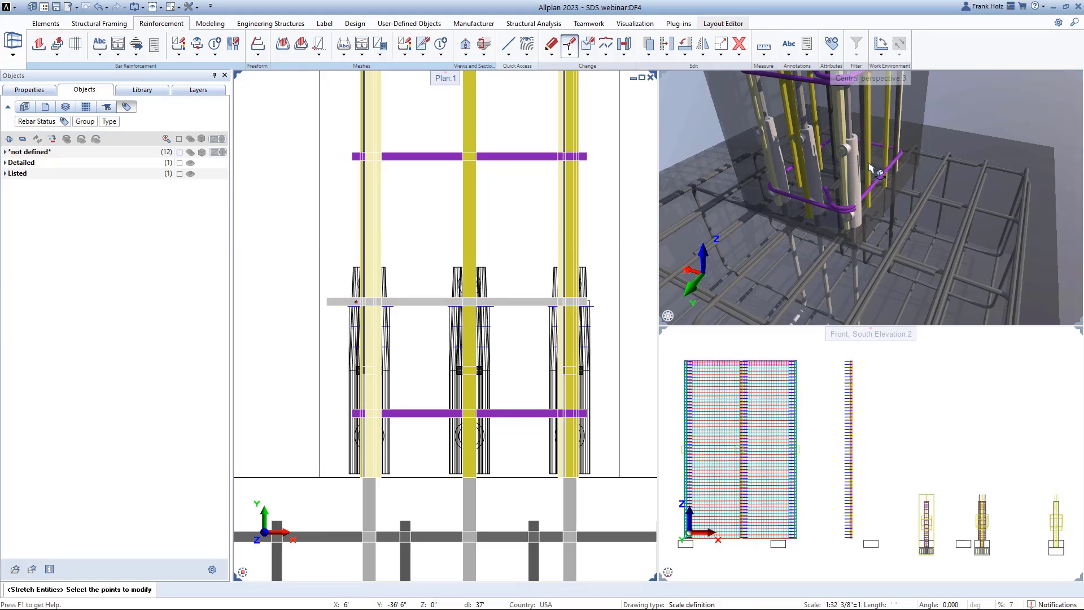
key(Escape)
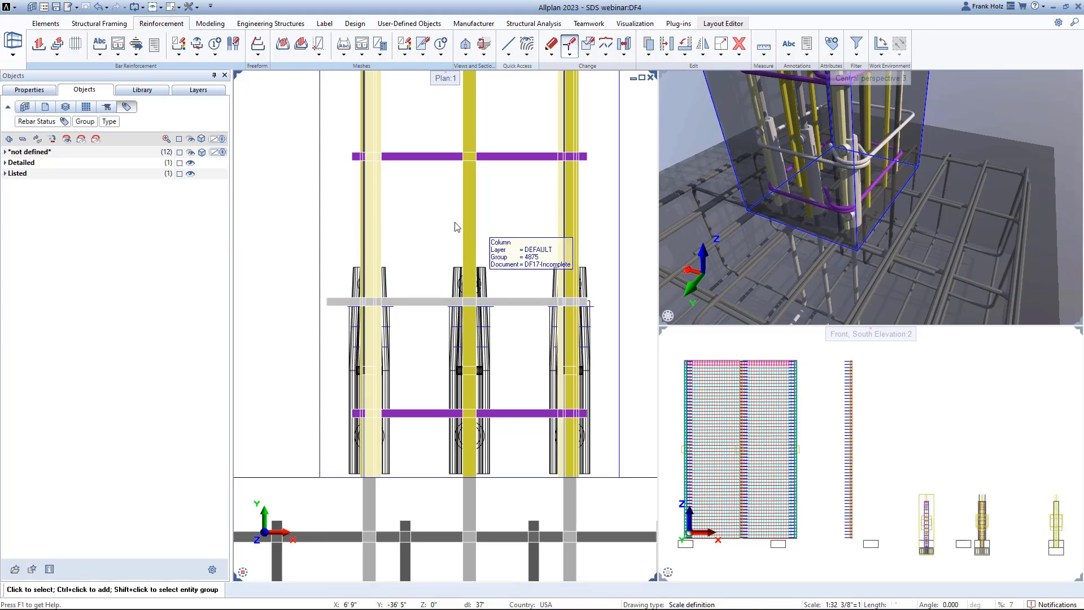
- Delete the two overlapping vertical column bars above the leftmost dowel in the column elevation
click(386, 244)
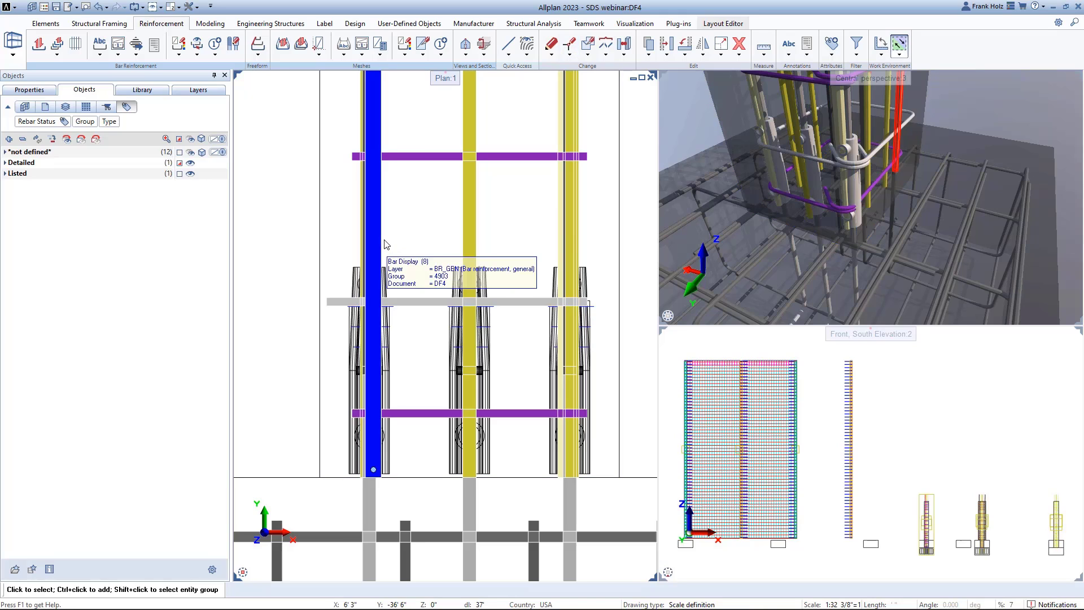
key(Delete)
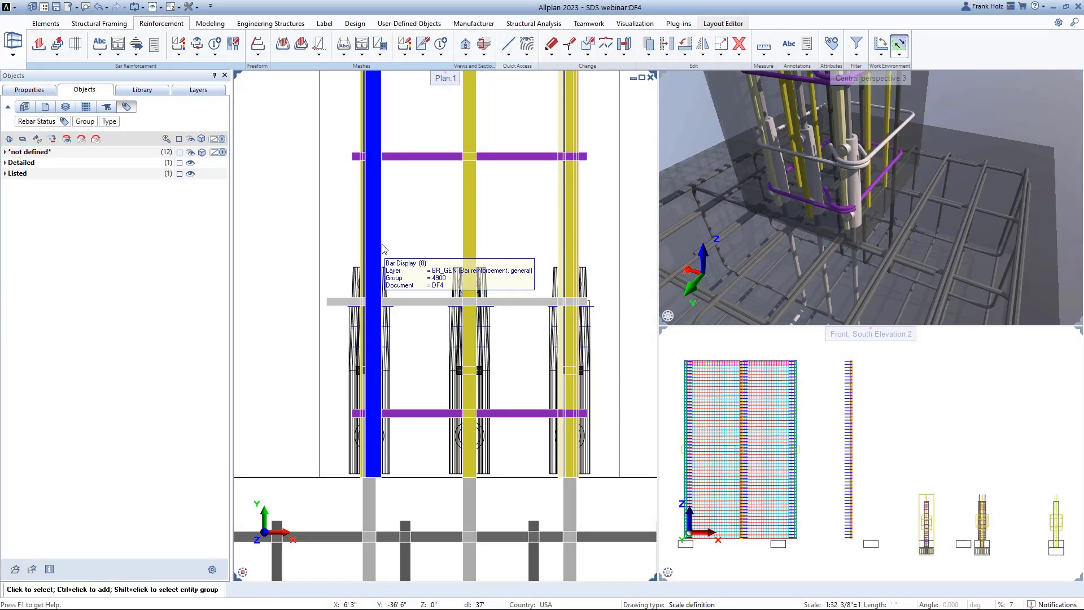
click(381, 246)
key(Delete)
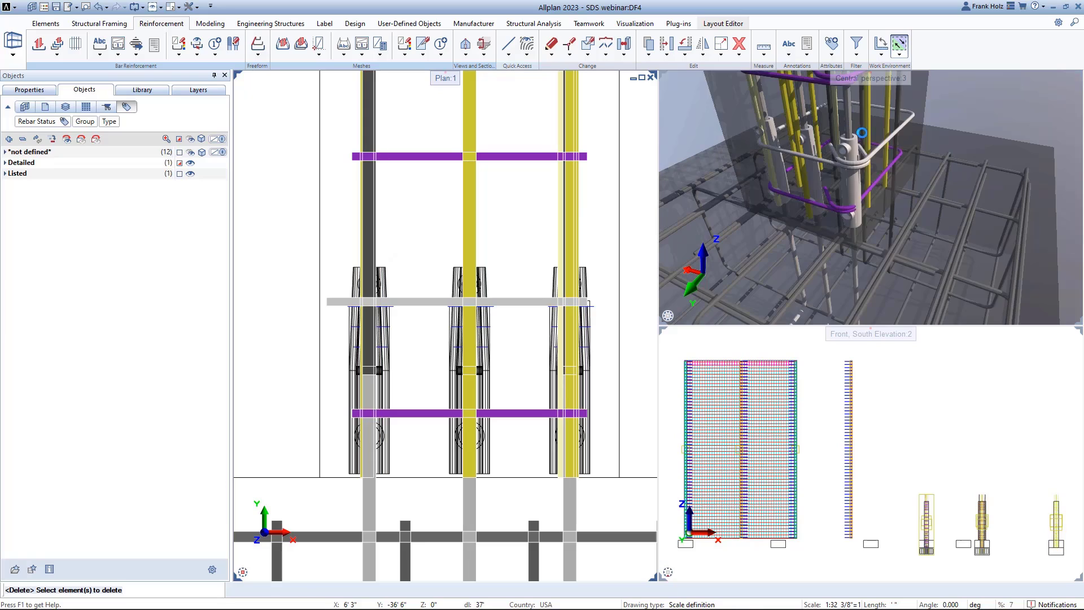
- Examine the splice sleeve and the ties around it at the column corner in the 3D view
mouse_move(848, 147)
shift+middle_down()
mouse_move(876, 157)
mouse_move(569, 103)
mouse_move(846, 94)
mouse_move(847, 168)
shift+middle_up()
scroll(841, 150, up, 3)
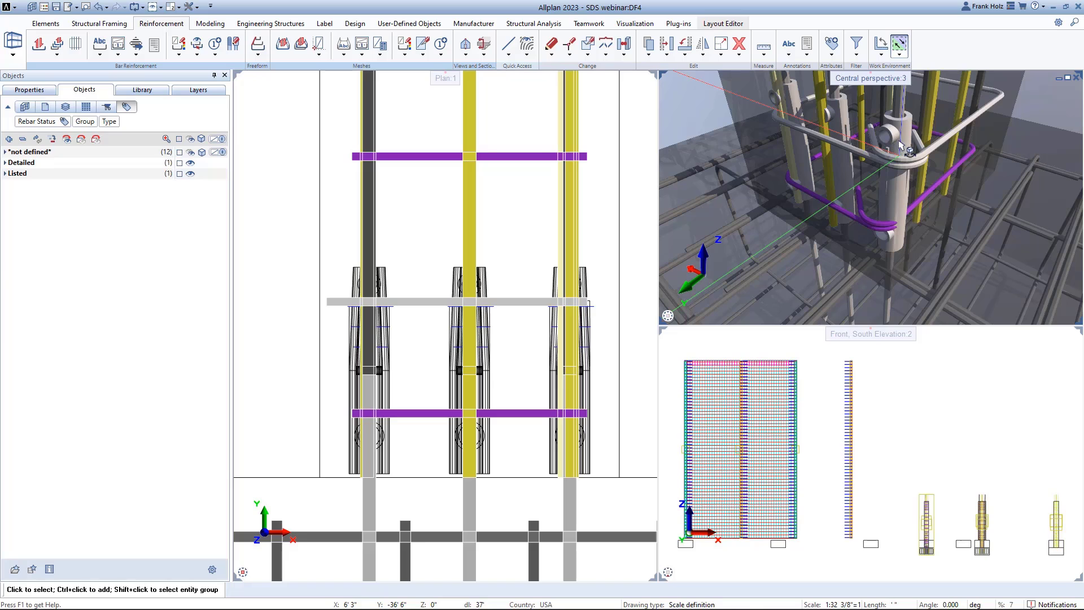
shift+middle_drag(899, 141, 800, 114)
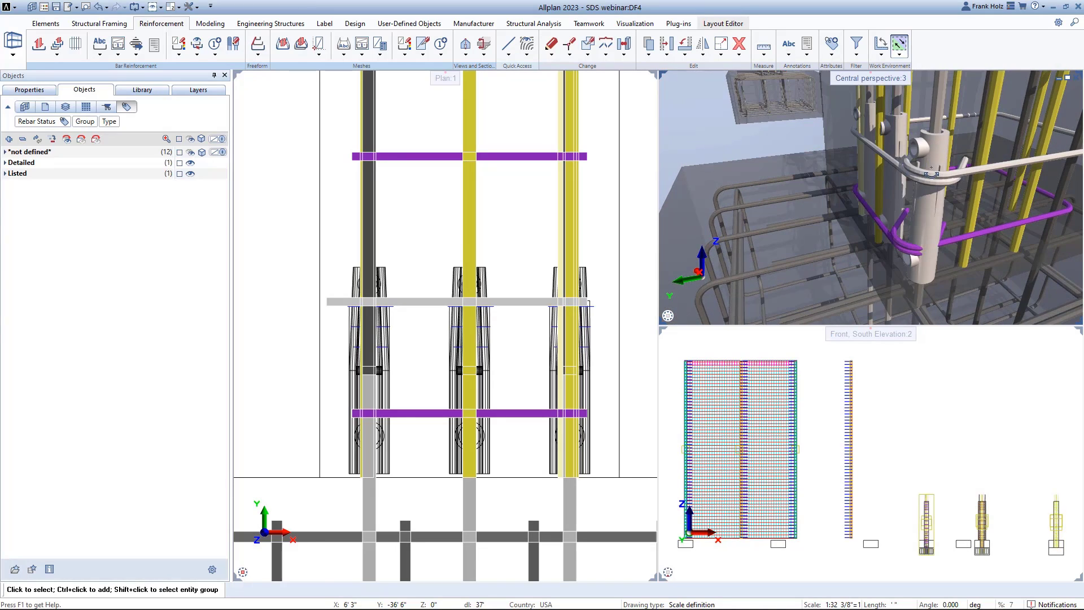
shift+middle_drag(930, 173, 970, 182)
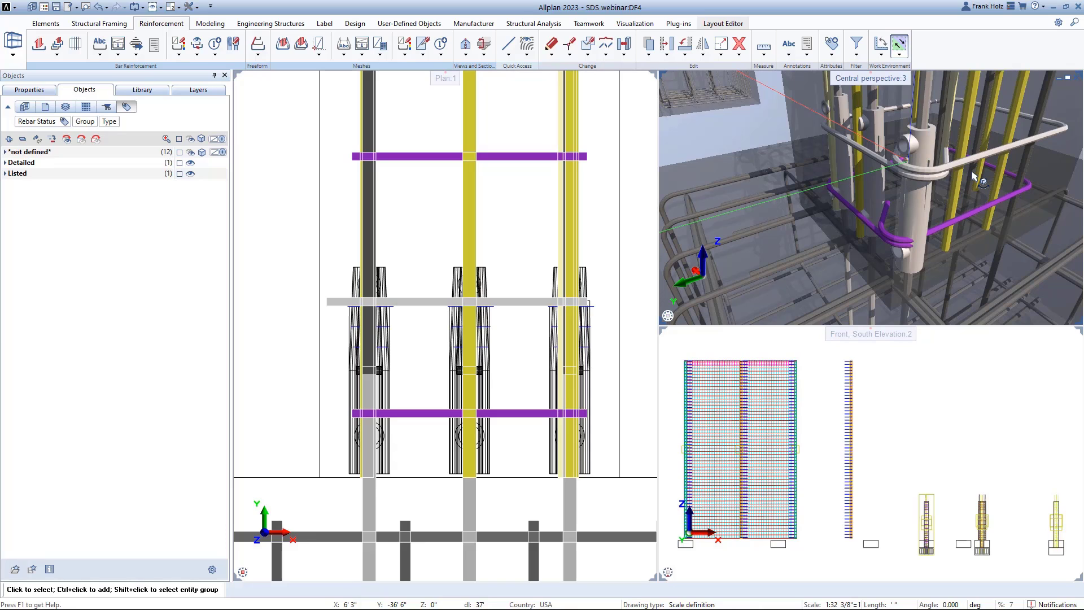
scroll(598, 364, down, 6)
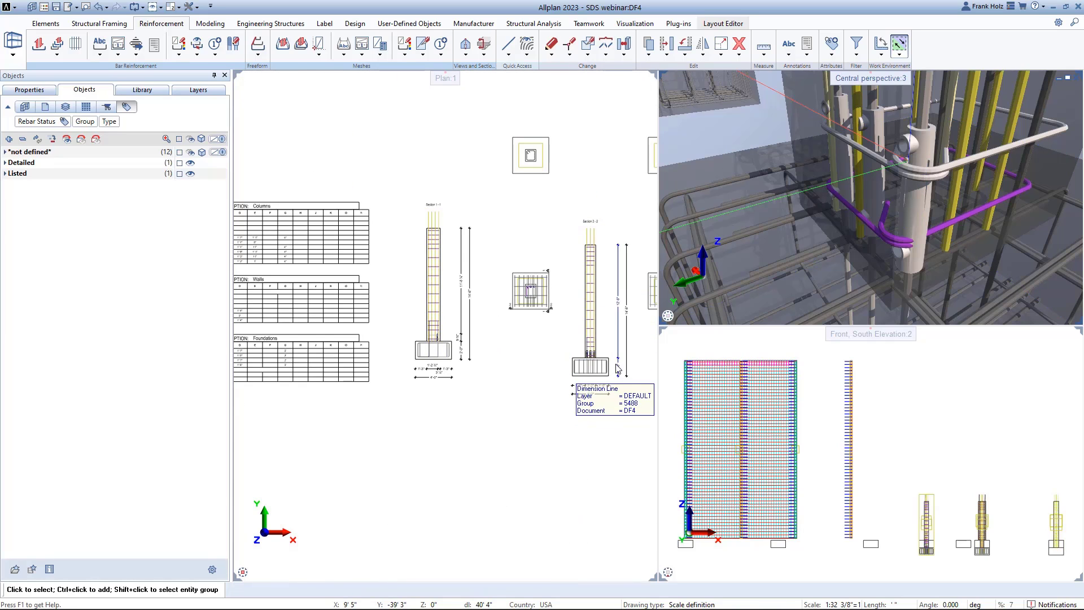
scroll(534, 377, down, 1)
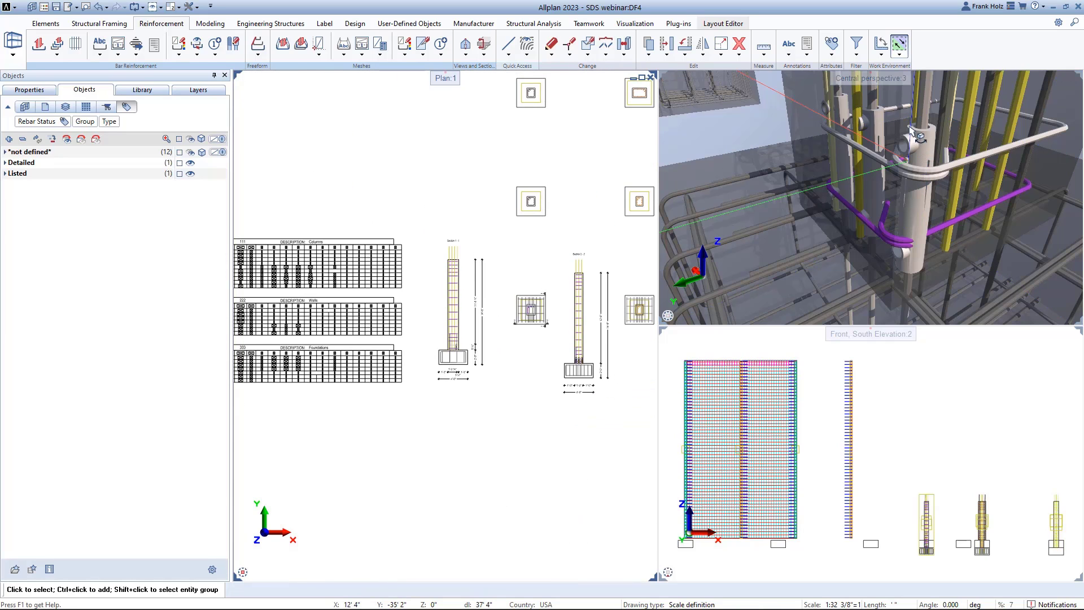
scroll(428, 208, up, 1)
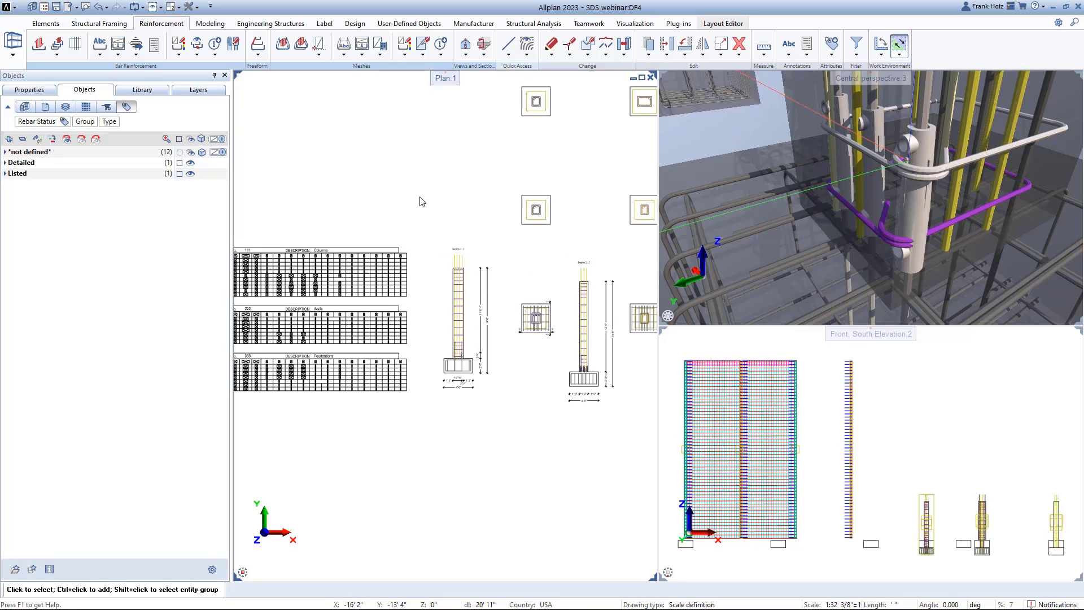
- Open the local project "Model on" and fit its footing and column model in the views
key(ctrl+n)
click(359, 320)
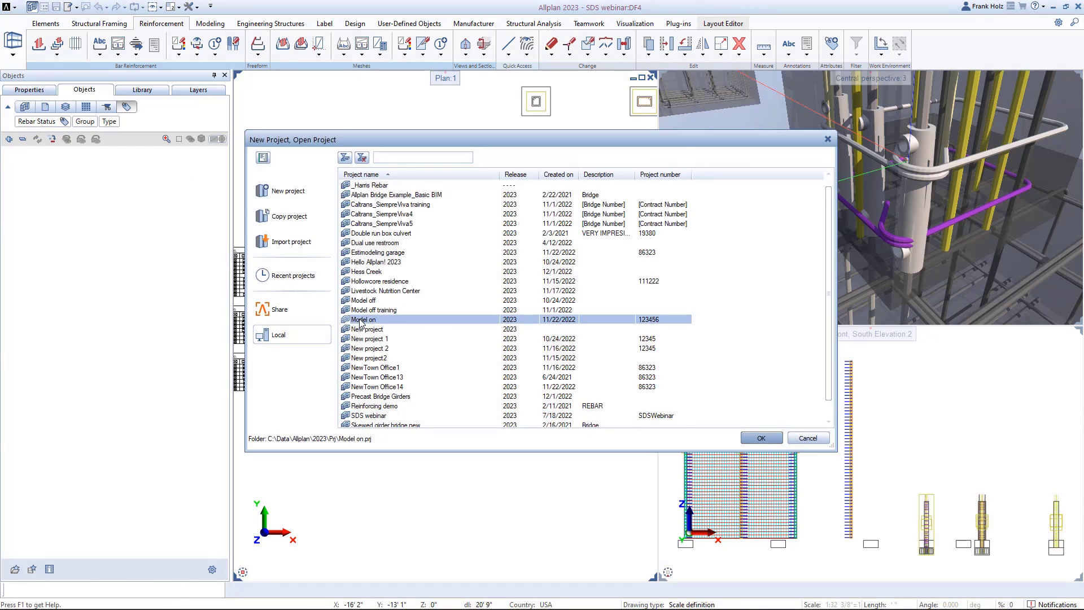
double_click(359, 320)
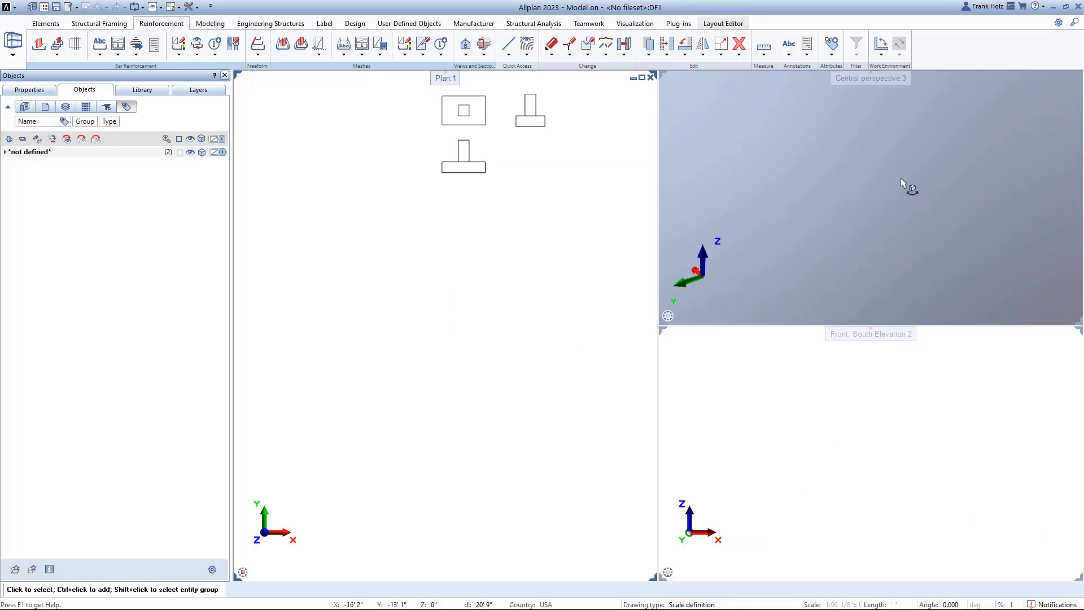
drag(969, 190, 548, 178)
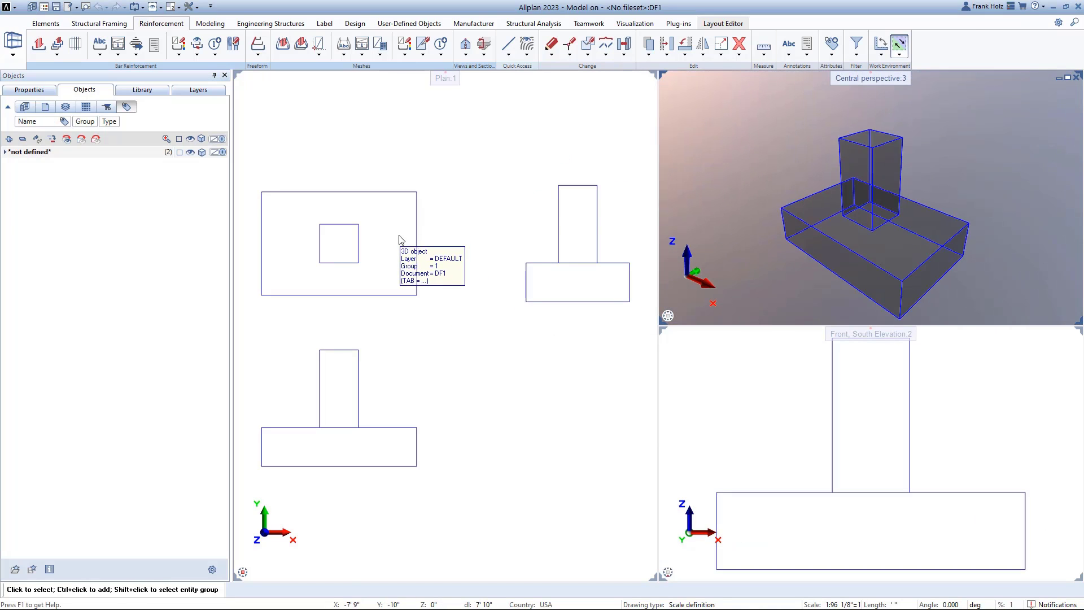
middle_drag(499, 254, 487, 253)
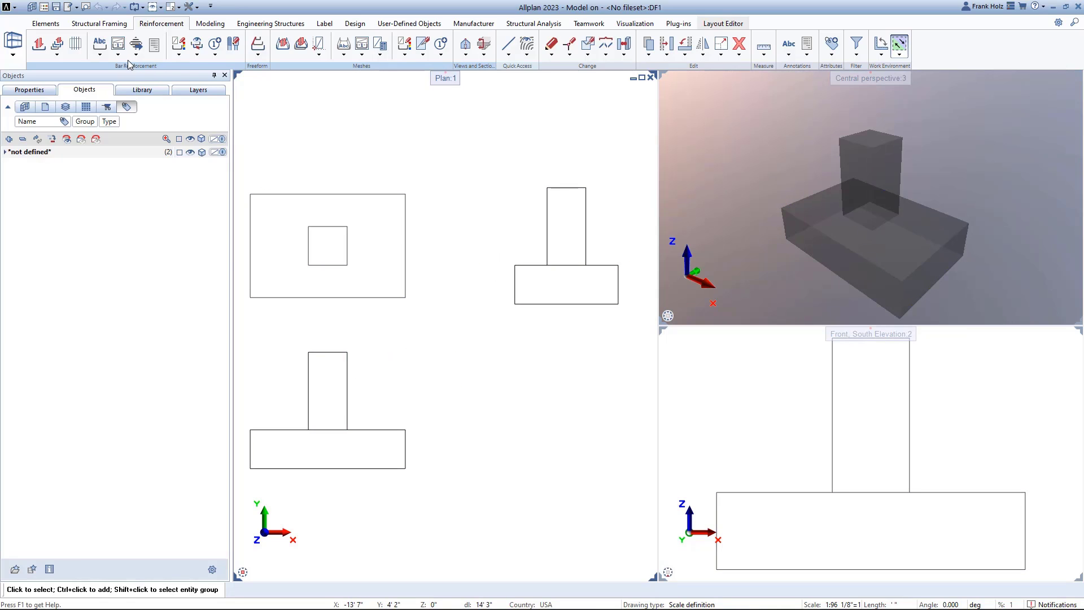
- Create a #4 hooked footing dowel in the side elevation with the "foundation hook" favorite and place three at 6" spacing along the column face
click(119, 47)
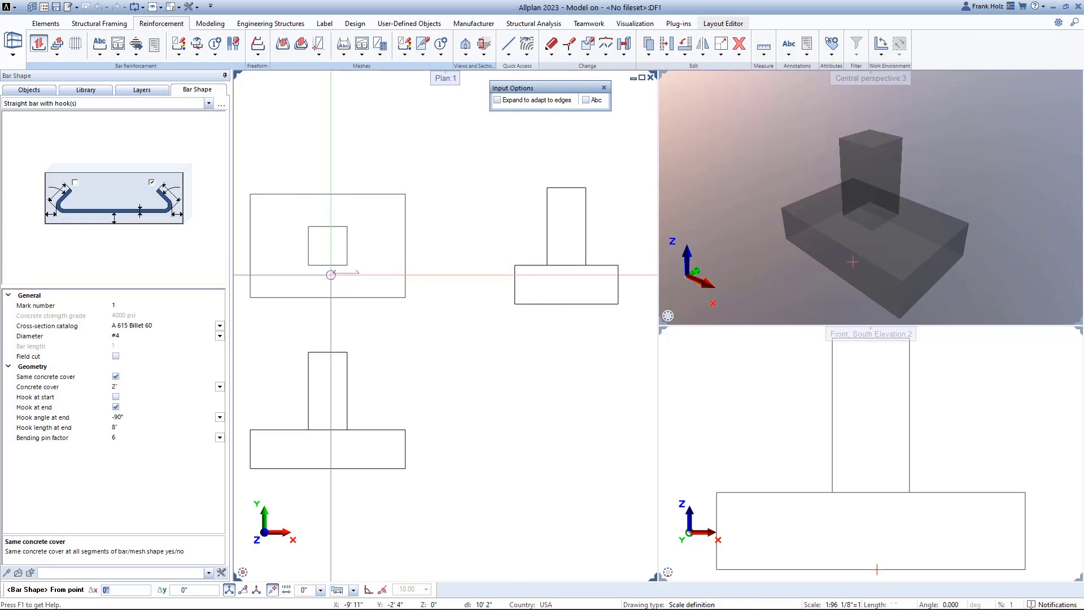
click(547, 266)
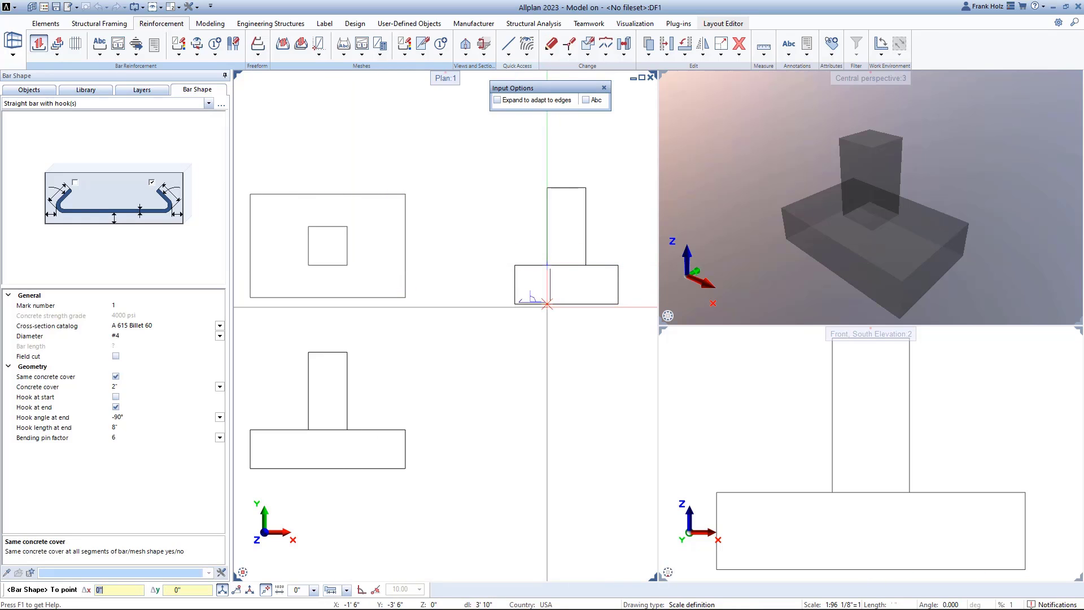
click(546, 305)
click(546, 303)
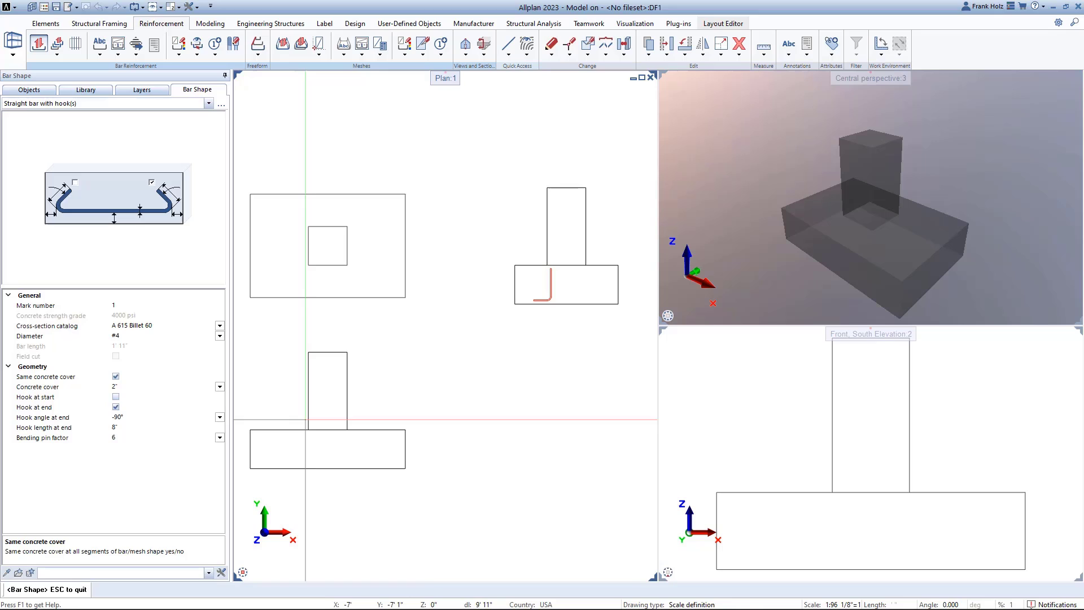
click(96, 572)
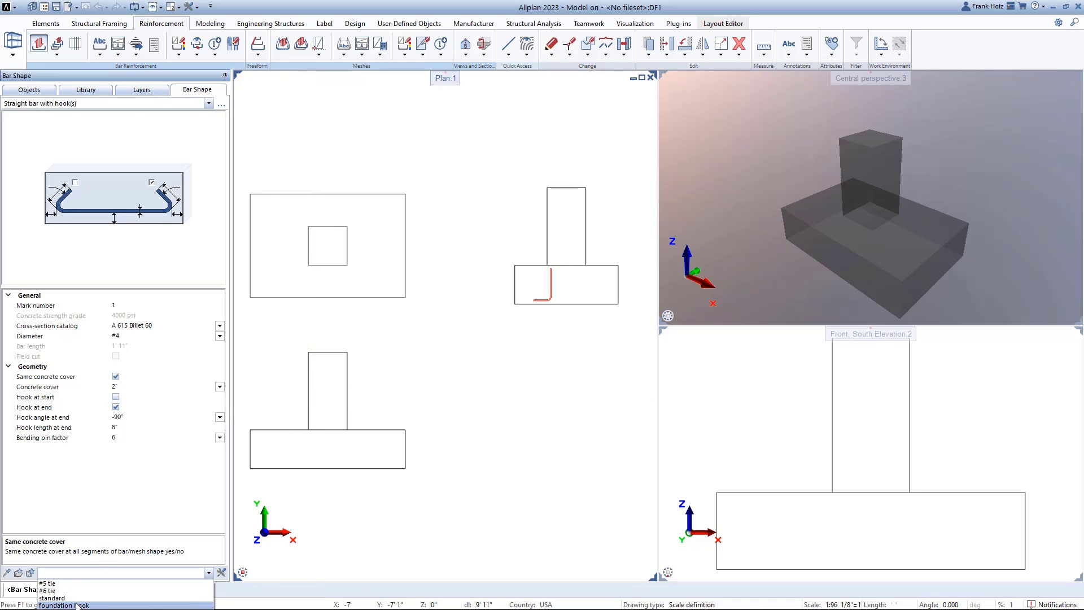
click(83, 606)
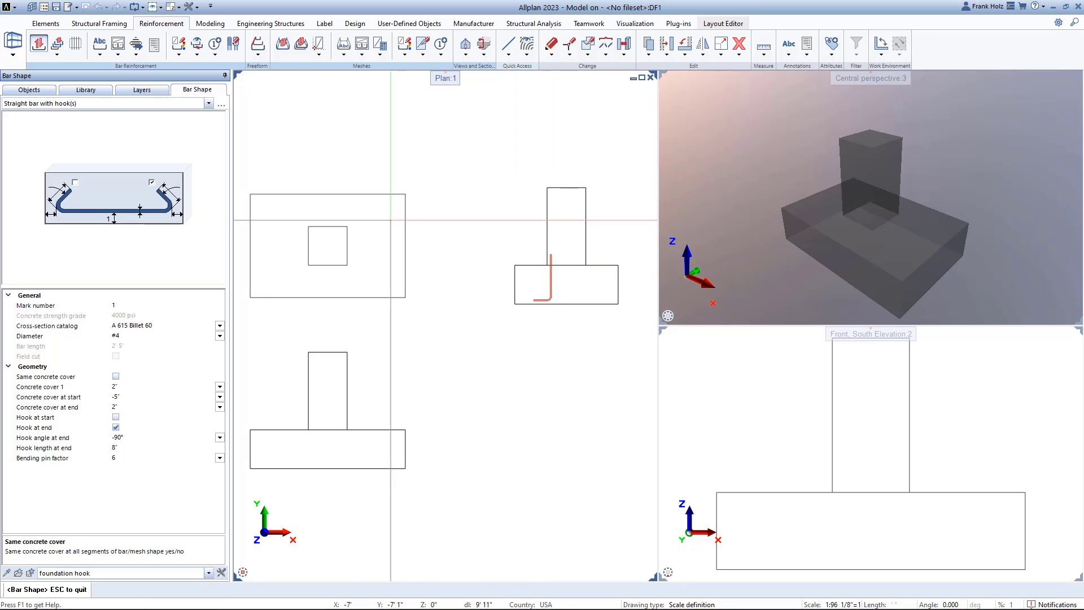
key(Escape)
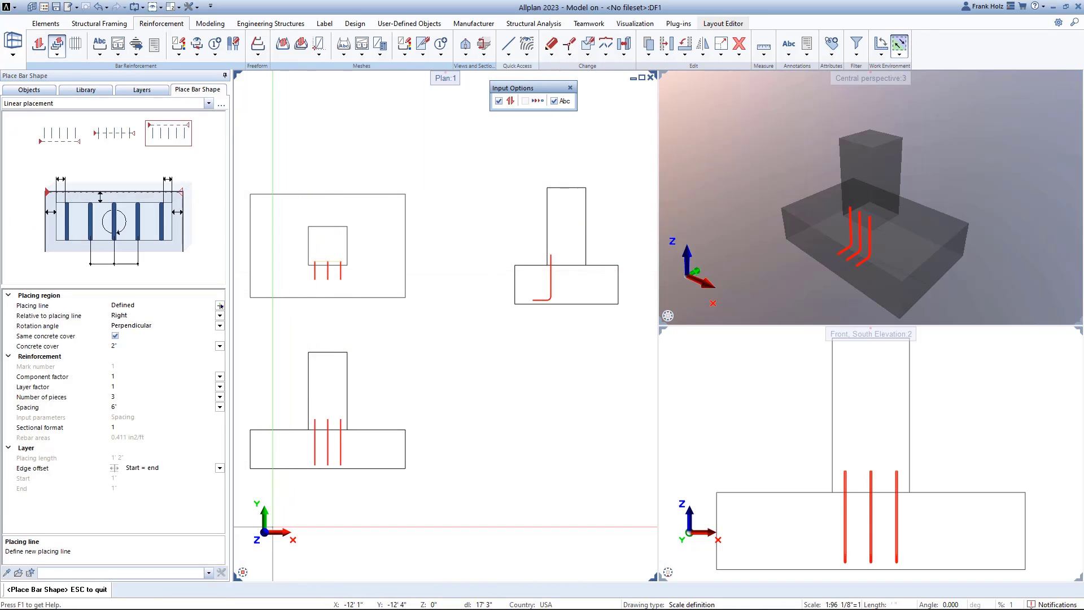
- Add NMB Splice Sleeve couplers to the upper ends of the three dowels and inspect them in the 3D view
click(116, 58)
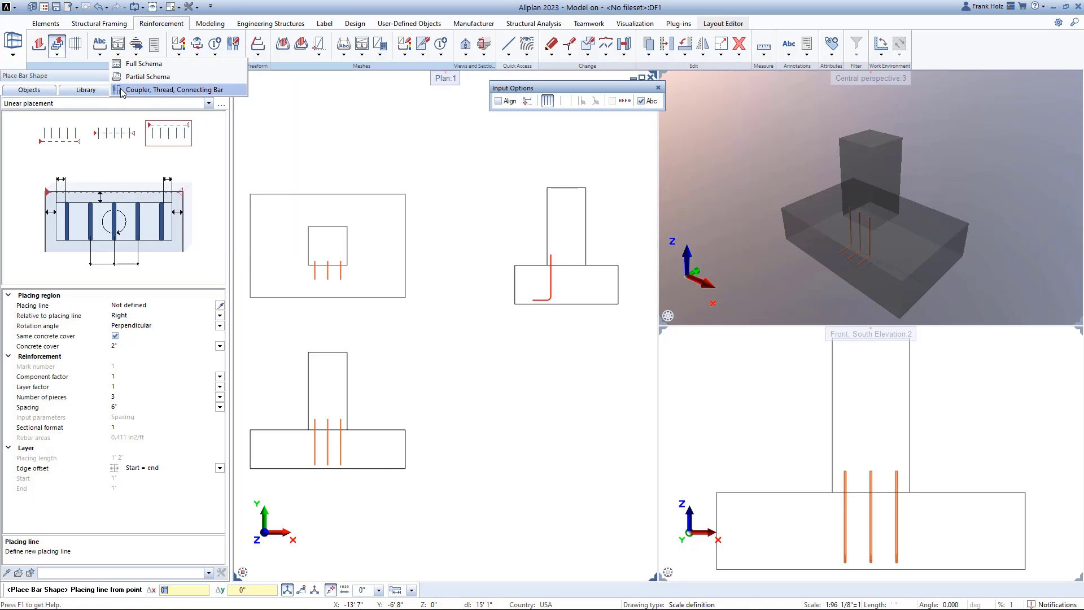
click(169, 90)
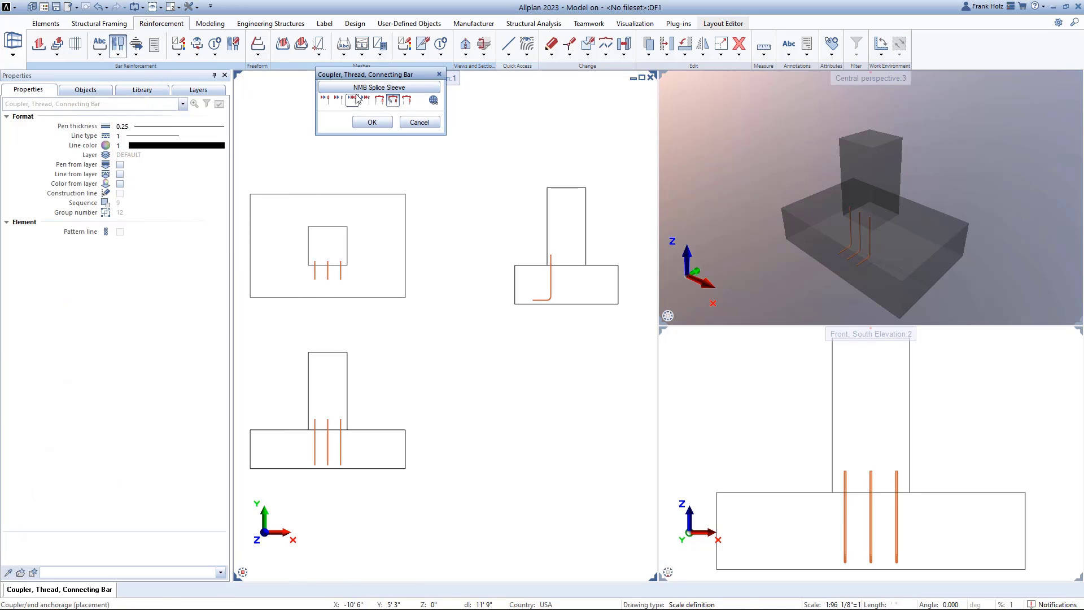
key(Return)
scroll(549, 251, up, 4)
scroll(549, 251, up, 2)
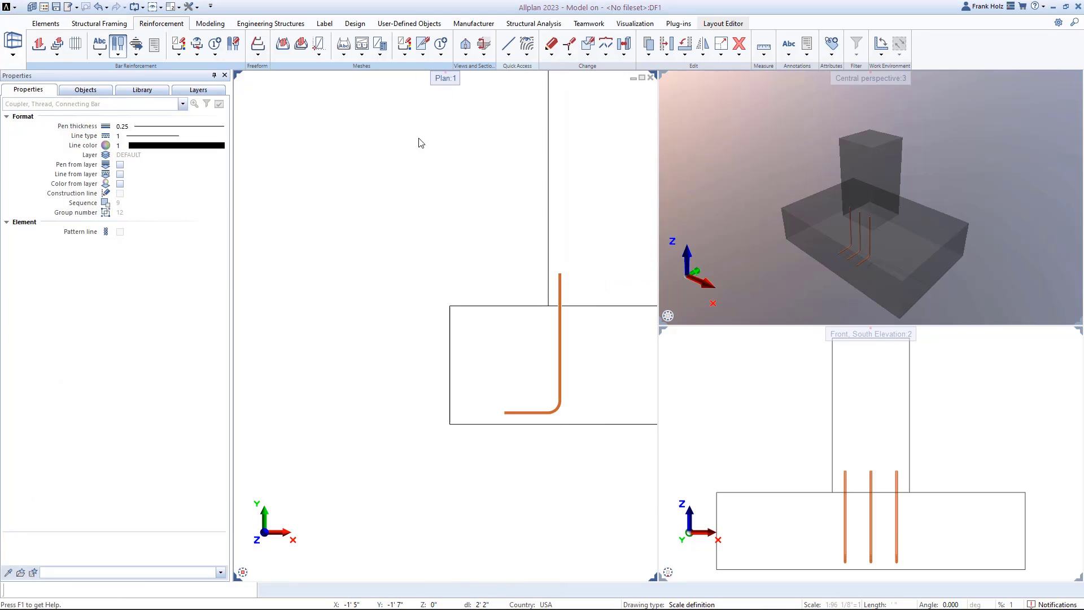
click(686, 492)
scroll(868, 228, up, 3)
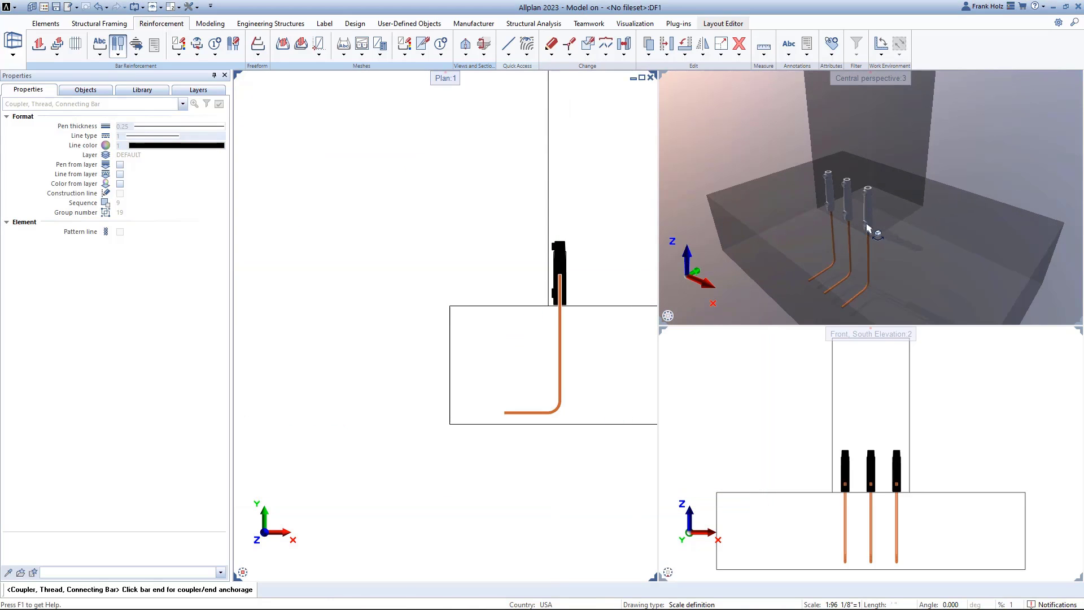
scroll(868, 229, up, 2)
middle_drag(850, 222, 869, 243)
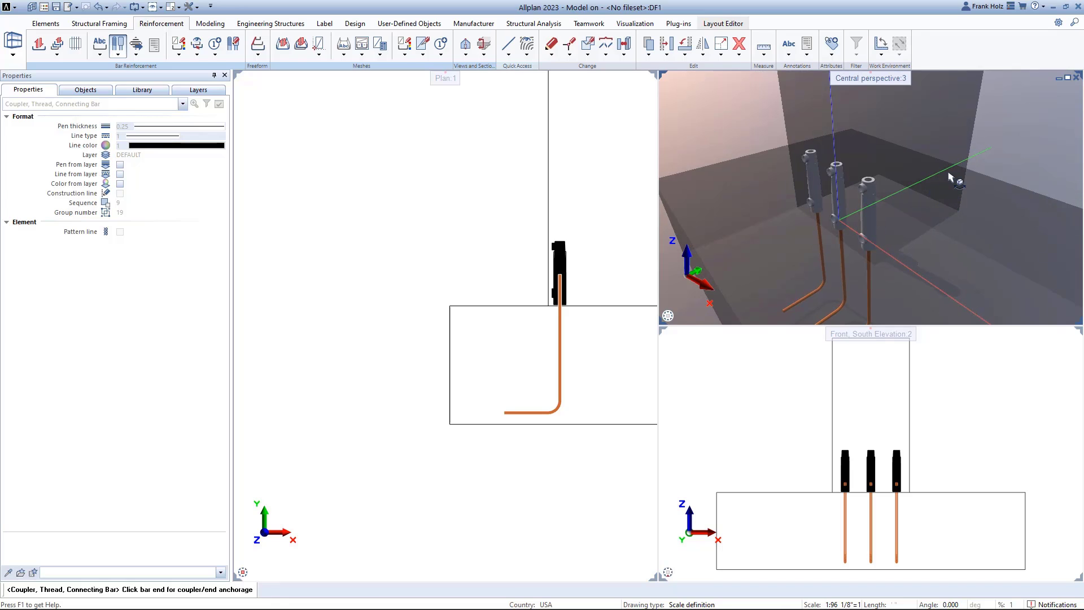
middle_drag(939, 199, 988, 285)
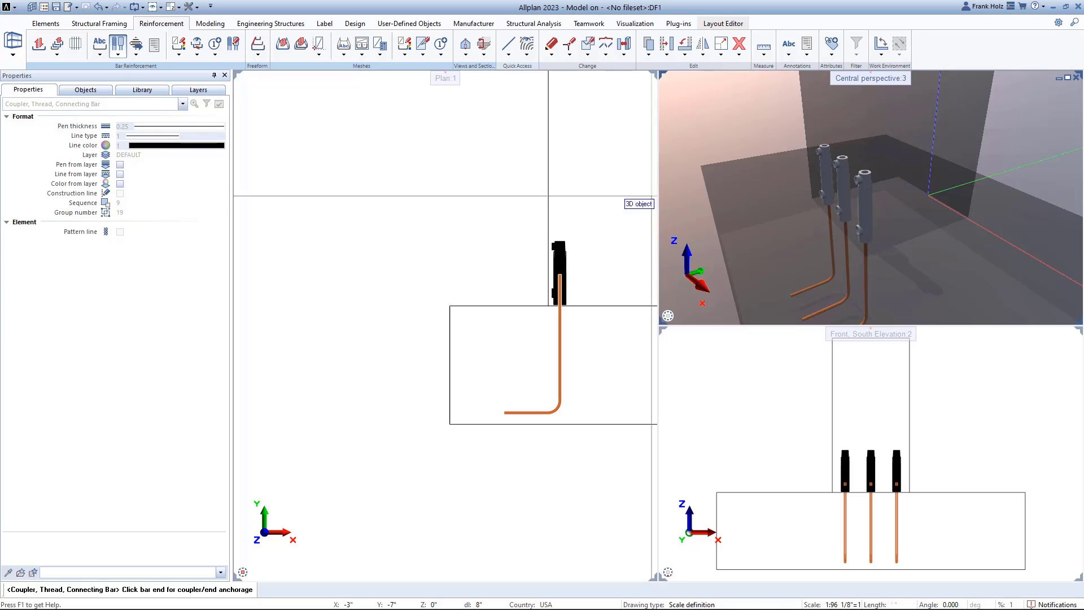
scroll(569, 244, down, 4)
key(Escape)
- Place three sleeved dowels at 6" spacing along the column's right edge in plan, positioned left relative to the placing line
click(57, 48)
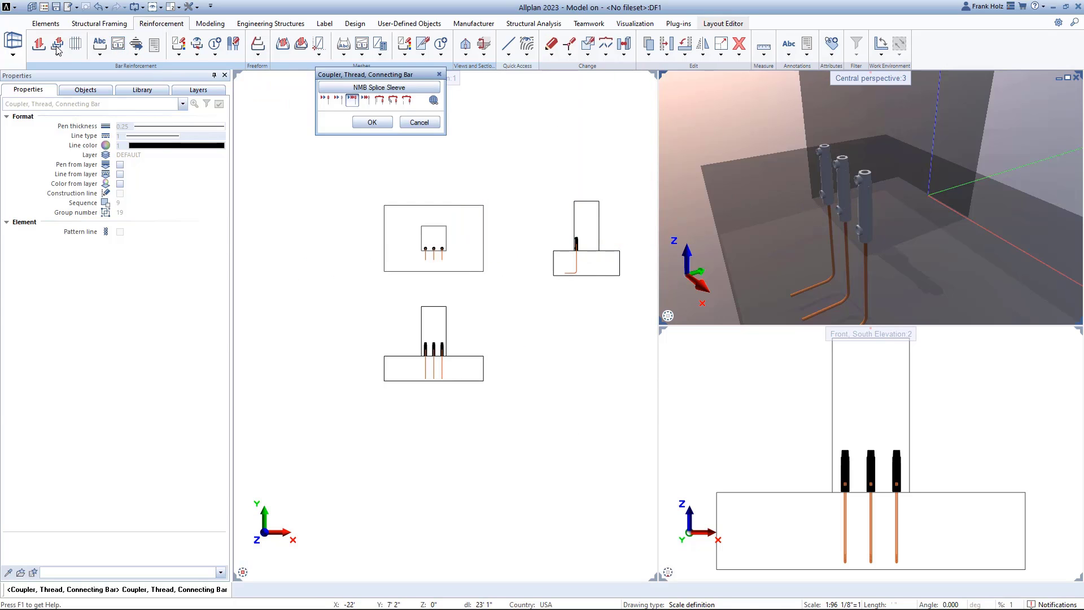
scroll(440, 250, up, 4)
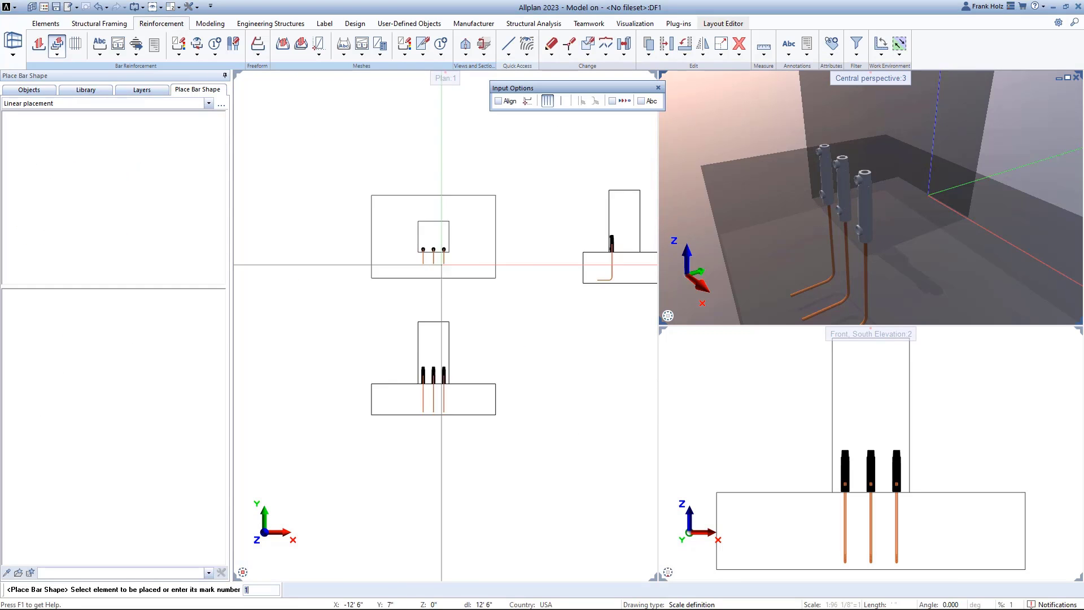
click(452, 265)
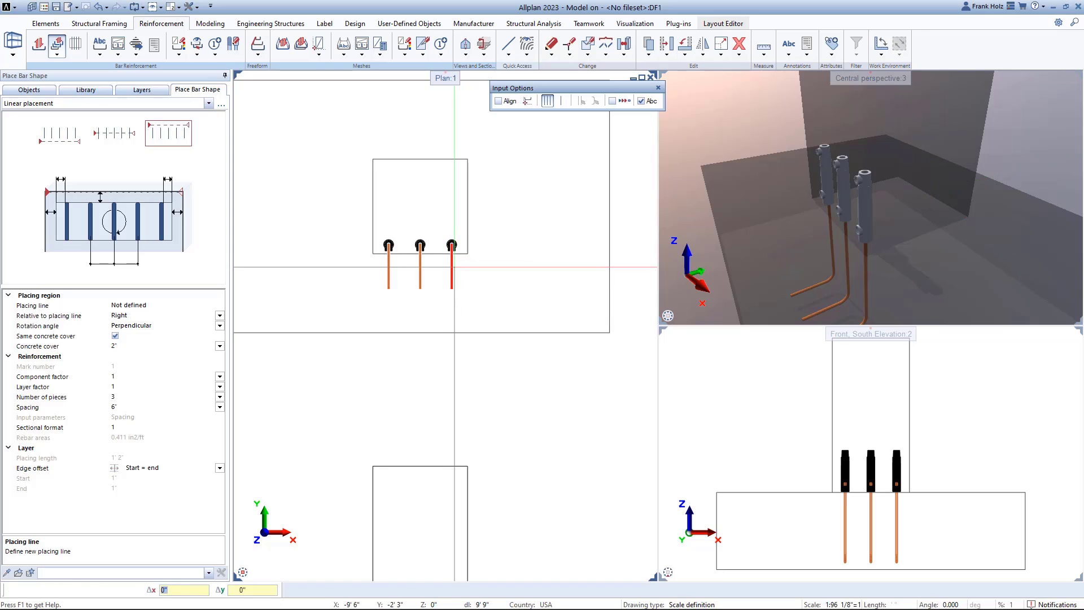
click(219, 316)
click(136, 326)
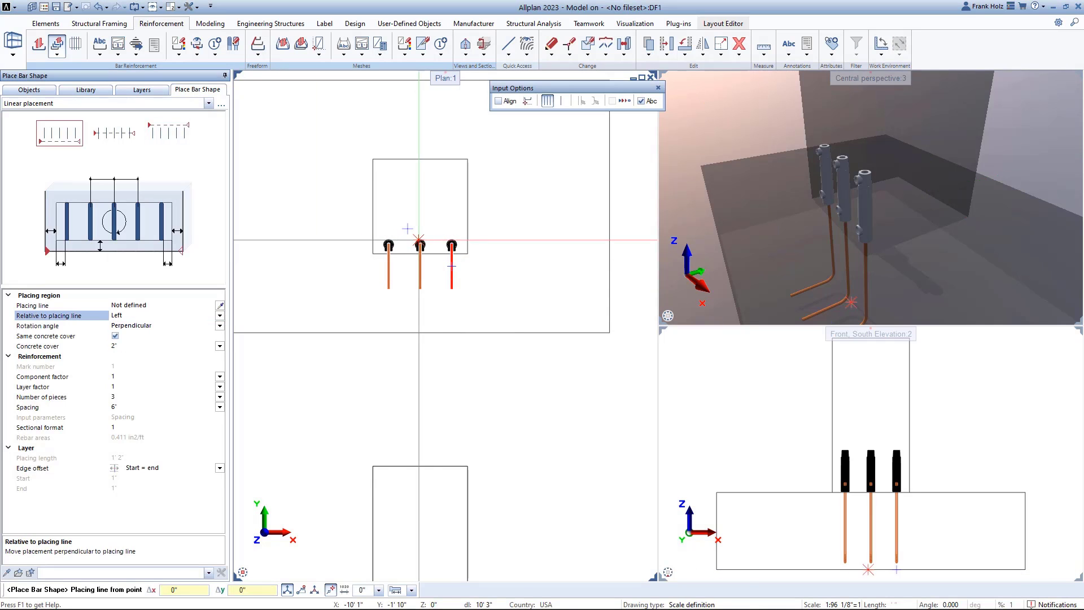
click(459, 257)
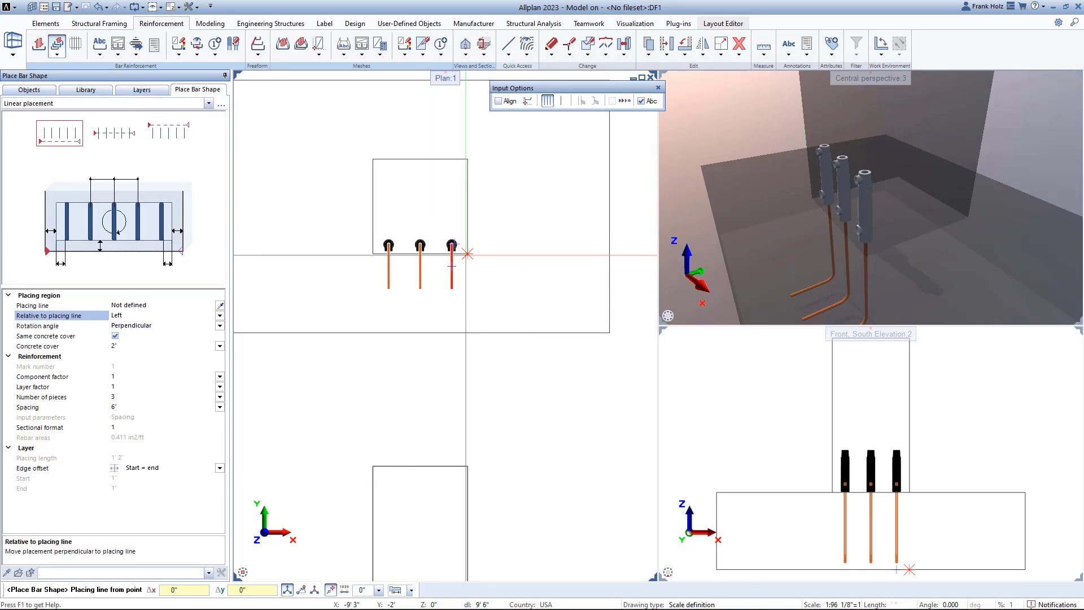
click(469, 161)
key(Escape)
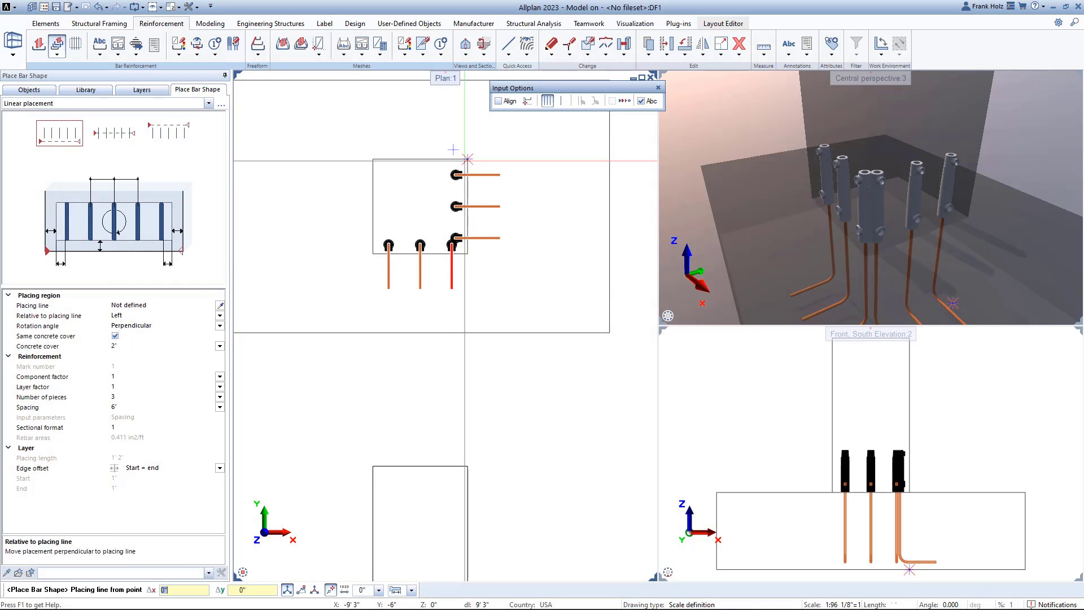
- Place the same three-bar sleeved dowel set along the column's upper edge and left edge in plan
click(467, 160)
click(373, 160)
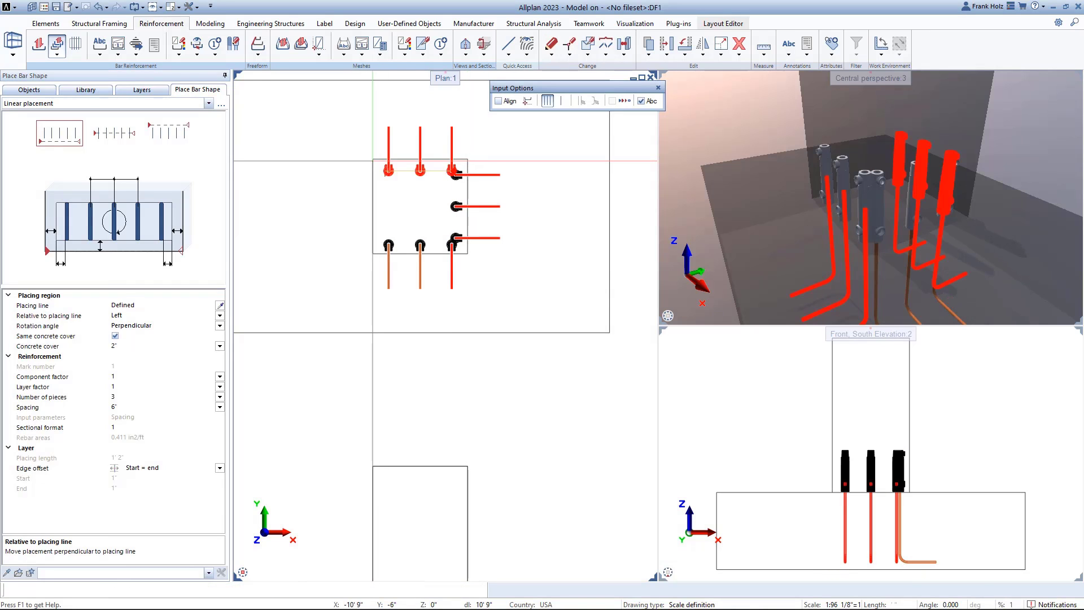
key(Escape)
click(221, 306)
click(373, 254)
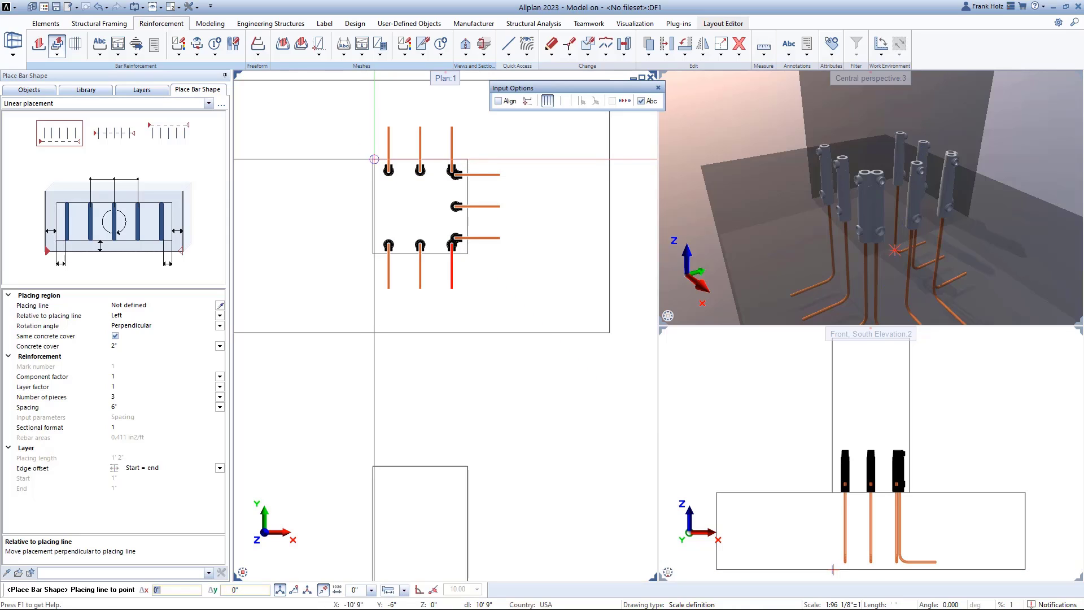
click(372, 159)
key(Escape)
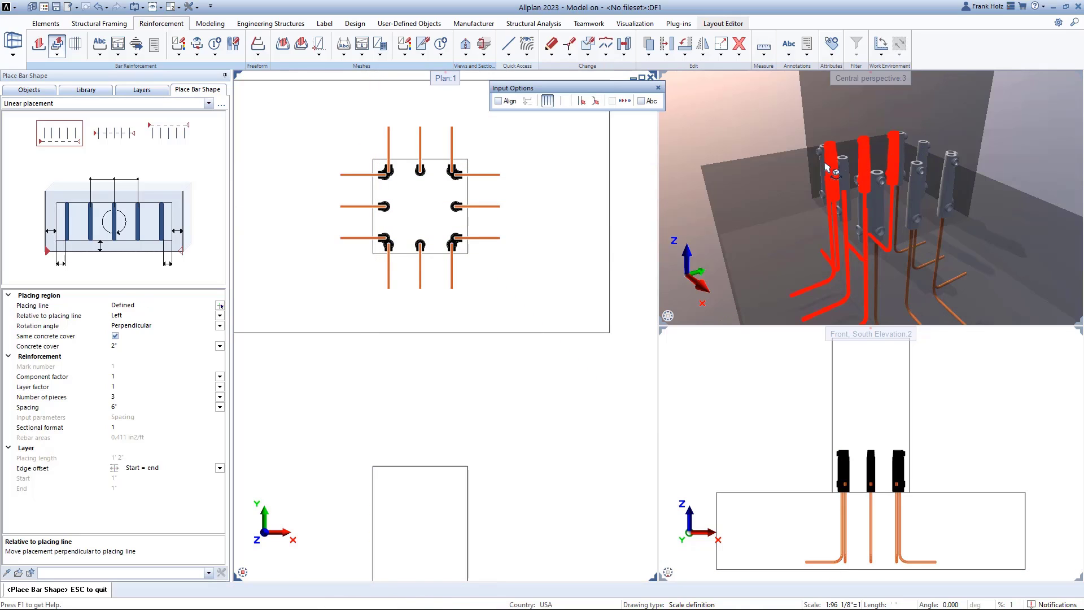
scroll(446, 195, down, 3)
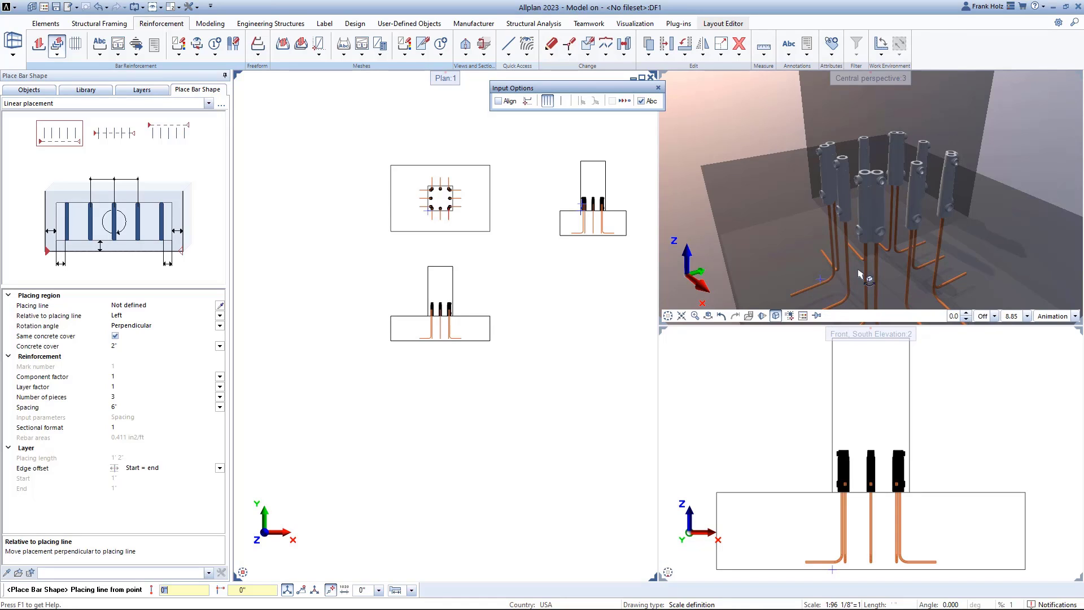
- Inspect the sleeved dowels around the column in the 3D view and end the bar placement
middle_drag(927, 230, 898, 191)
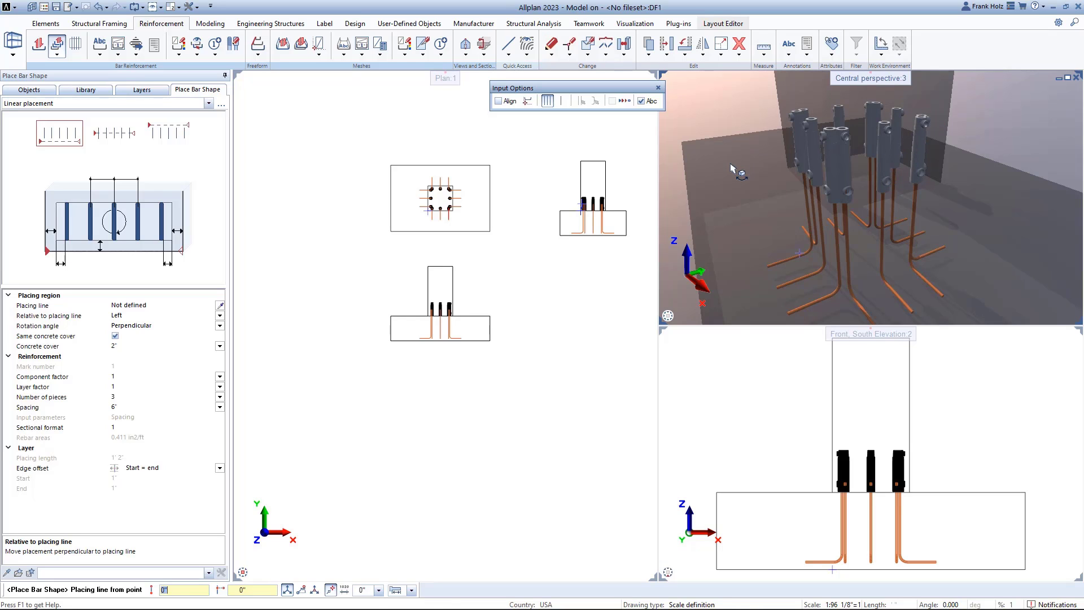
scroll(407, 271, down, 4)
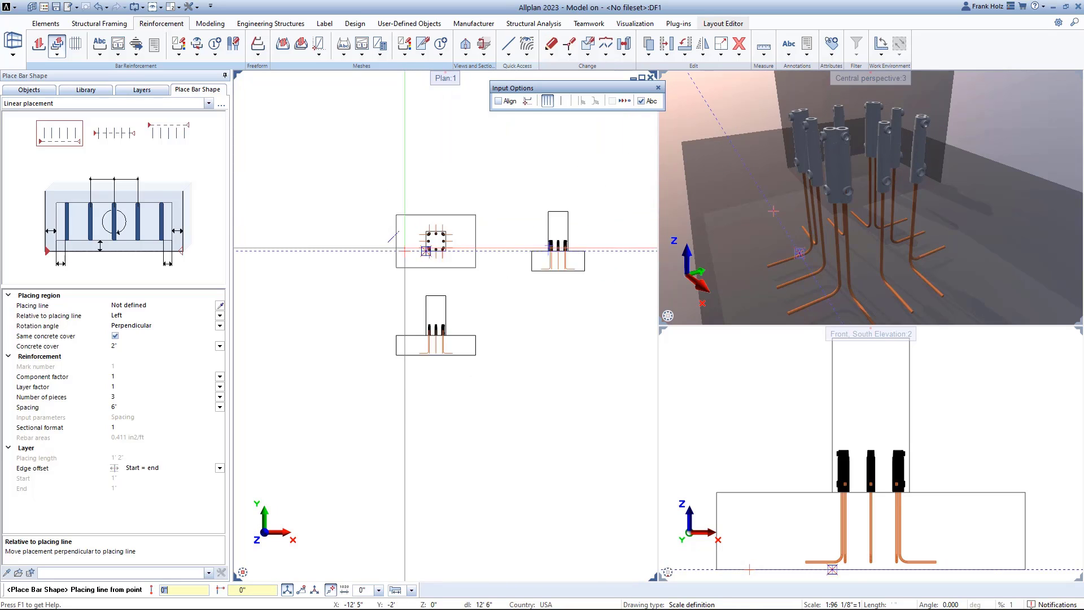
key(Escape)
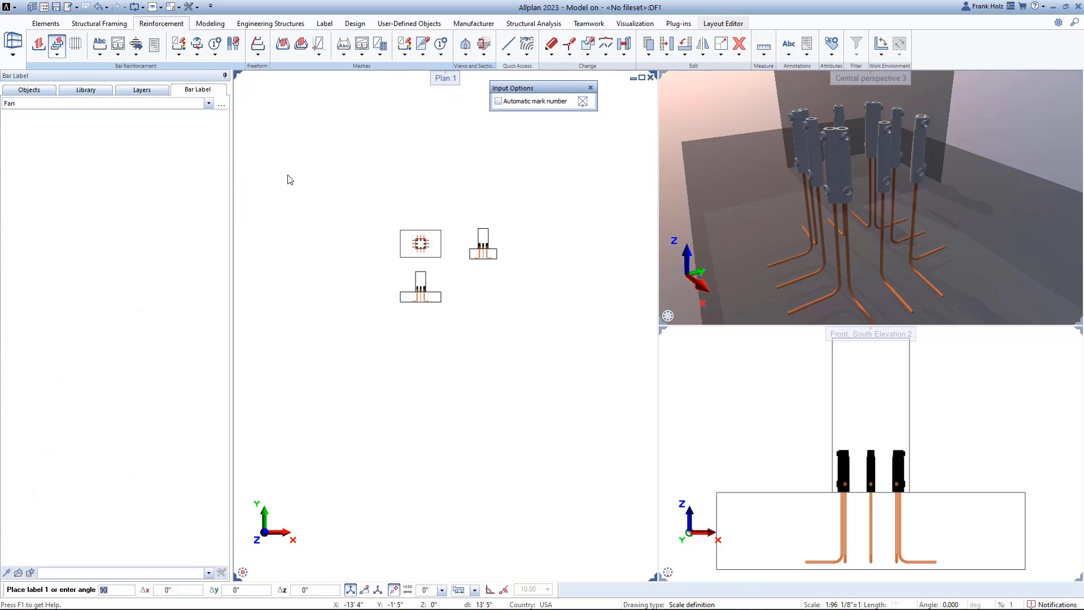
key(Escape)
key(Escape)
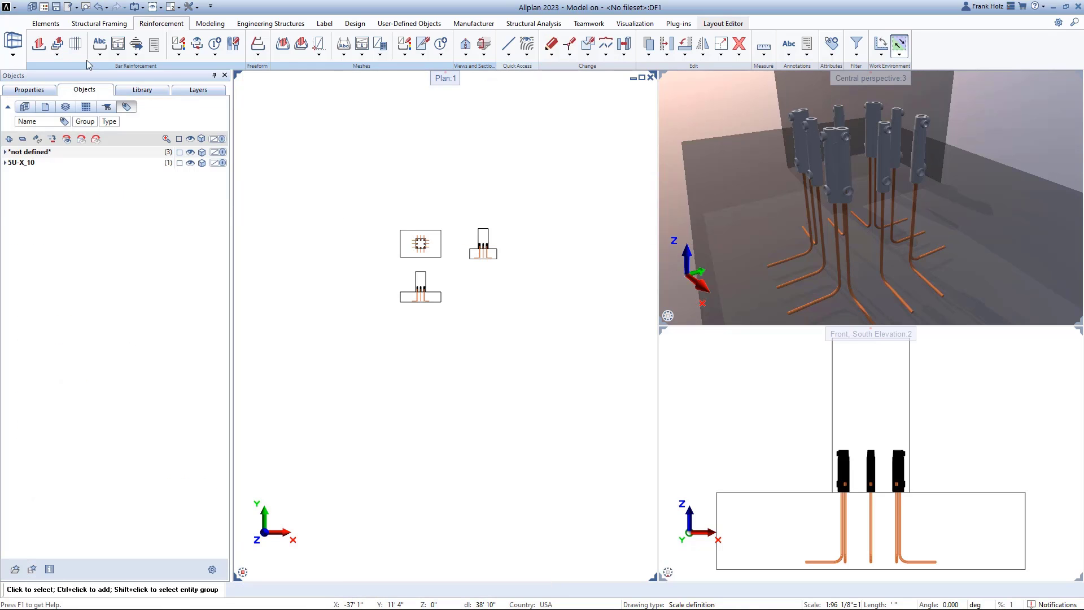
- Open the recent project "SDS webinar" and view the release bar lists for columns, walls and foundations
click(15, 13)
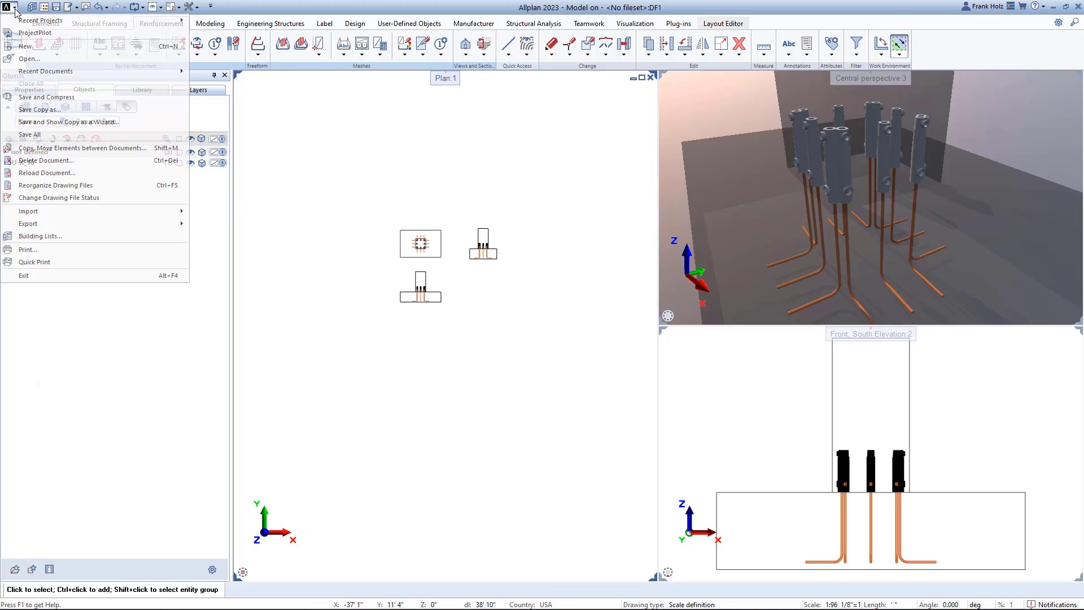
mouse_move(51, 24)
click(239, 43)
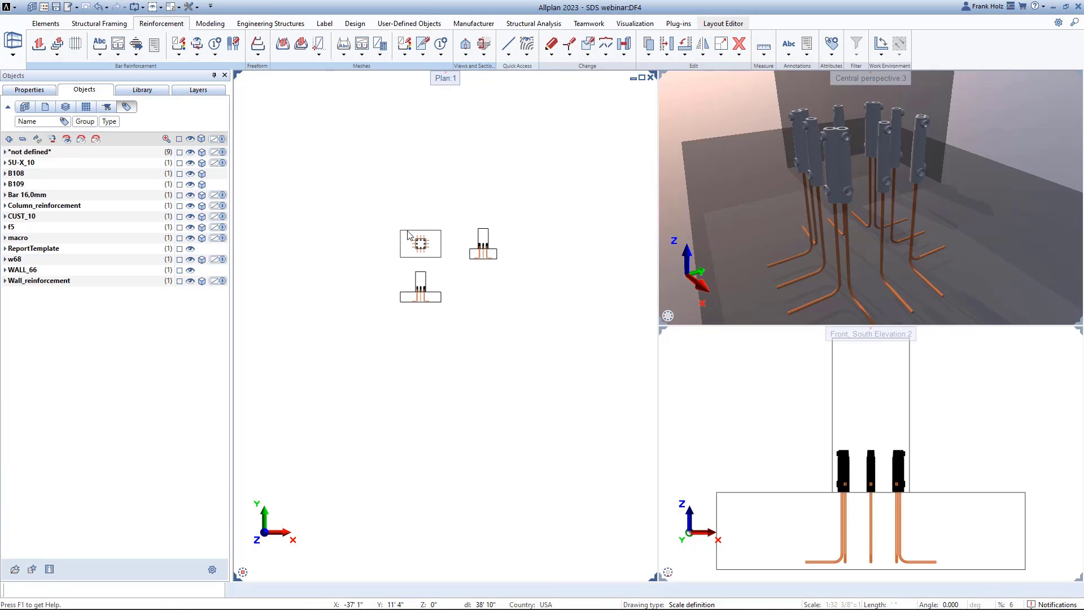
scroll(355, 338, up, 5)
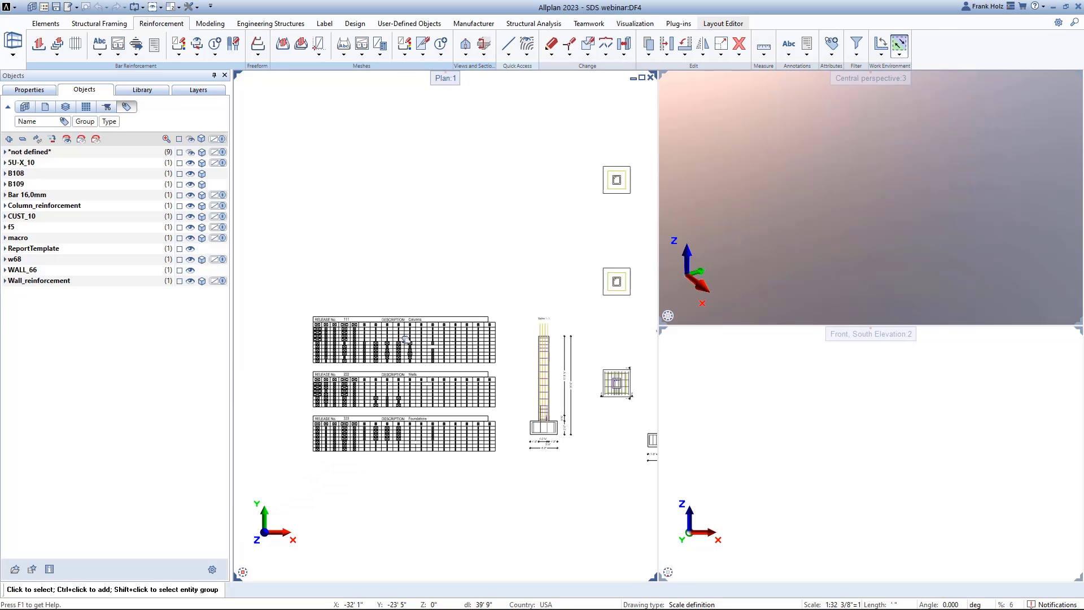
scroll(317, 239, down, 3)
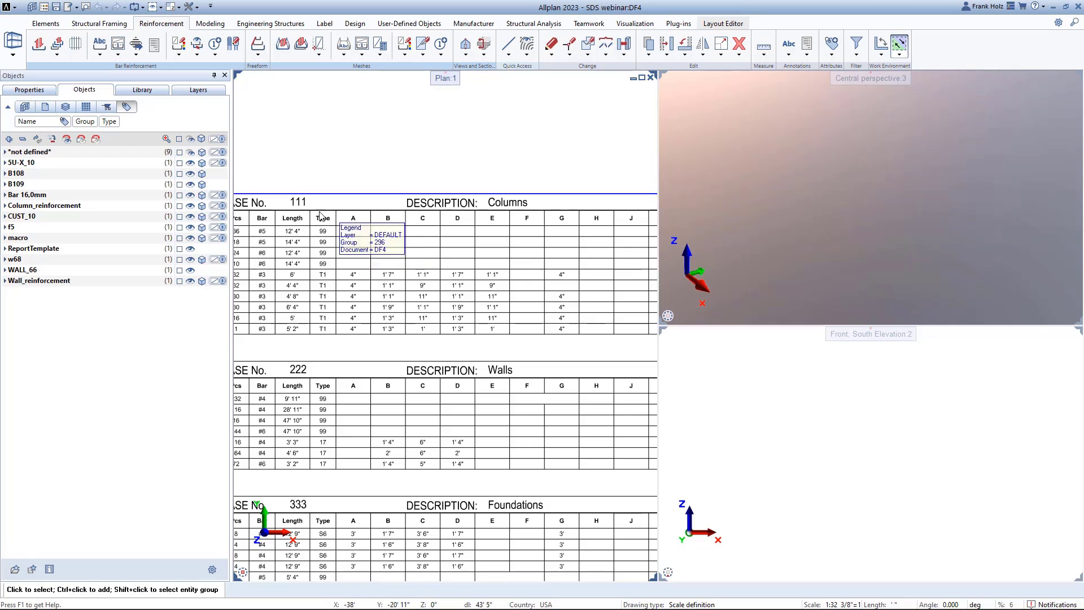
scroll(309, 226, down, 2)
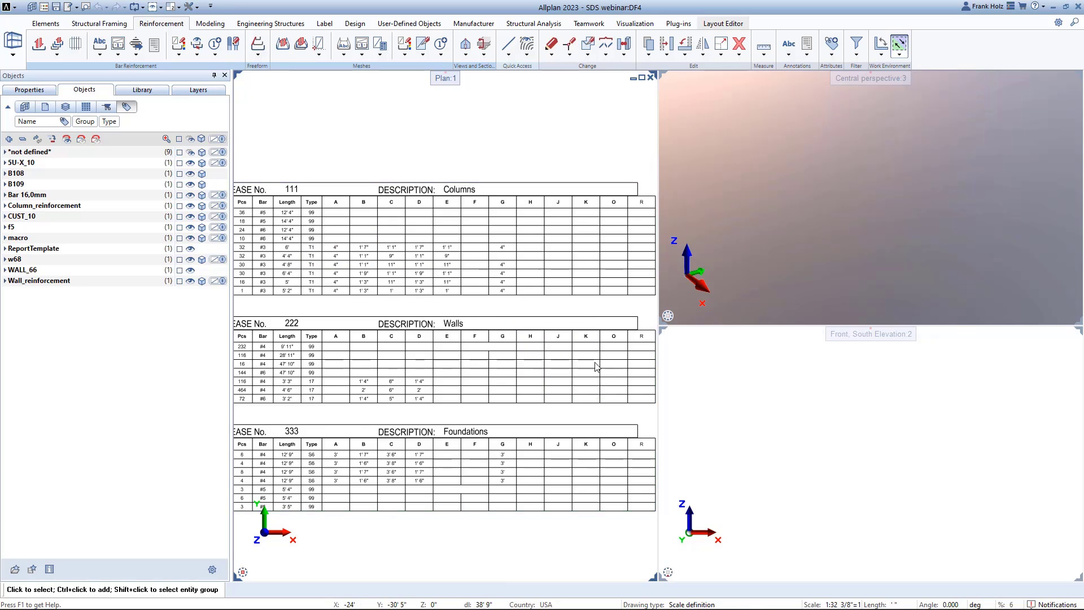
- Switch to the Reinforcement Shape Manager and view the definition of bar shape 11
key(super)
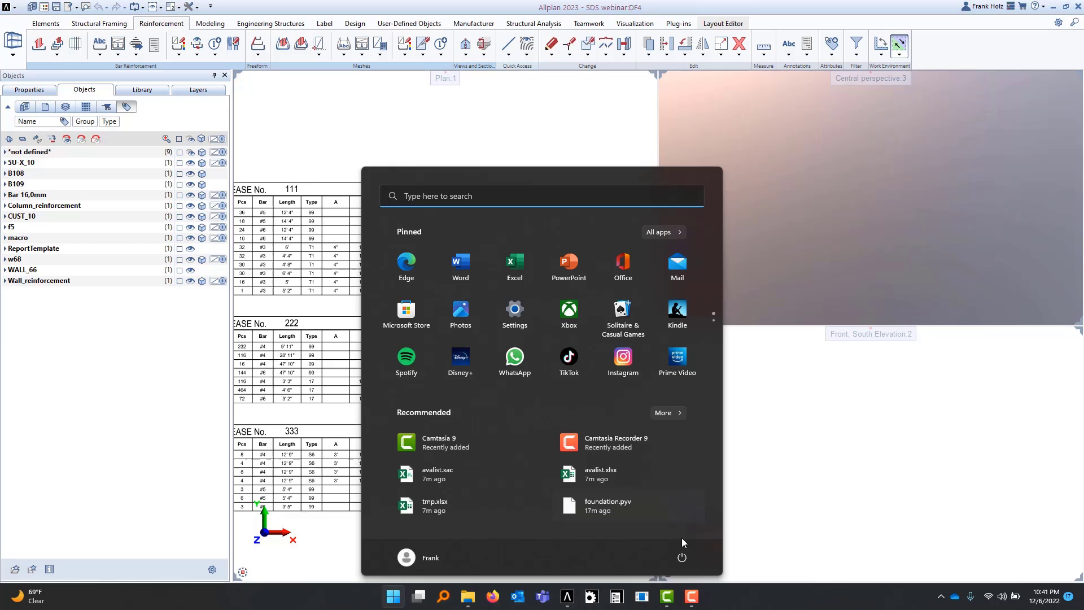
click(639, 601)
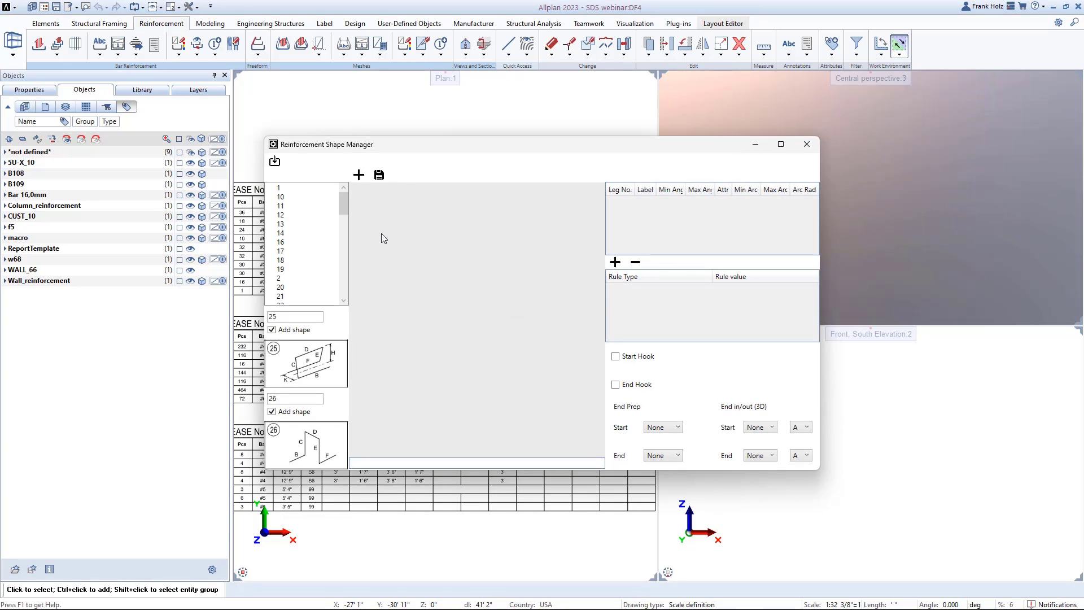
click(282, 207)
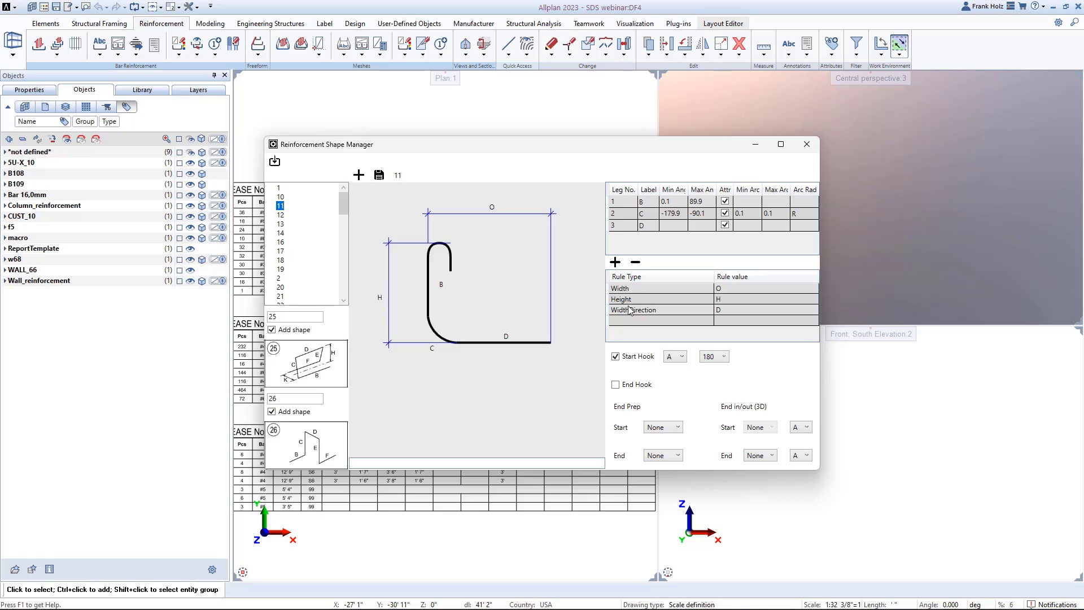
scroll(303, 246, down, 3)
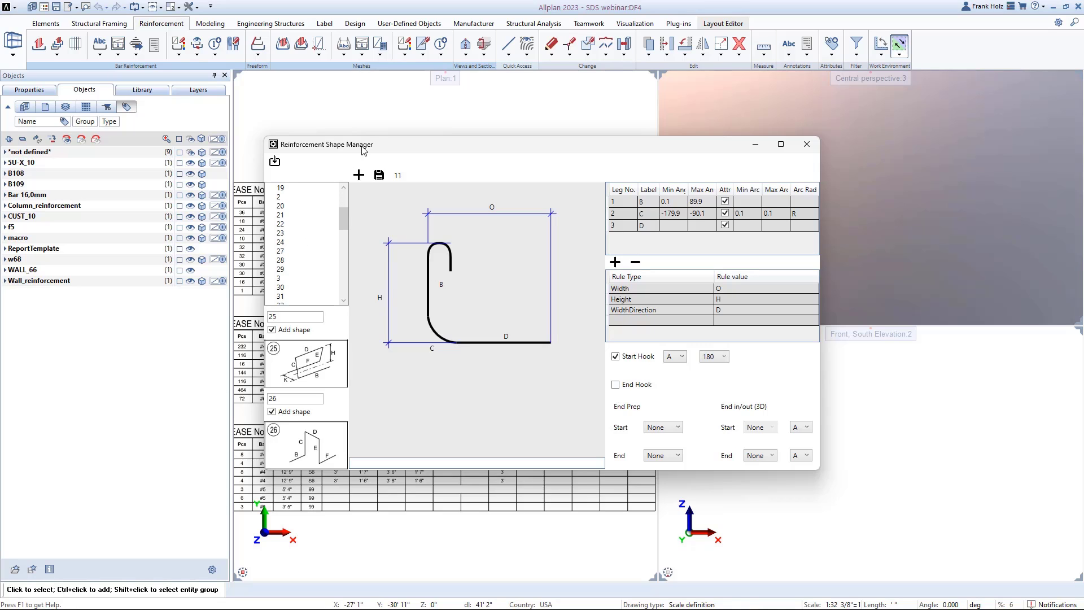
drag(362, 149, 520, 162)
- Find tie shape T1 in the shape list and show its legs and rules beside the release tables
scroll(467, 290, down, 6)
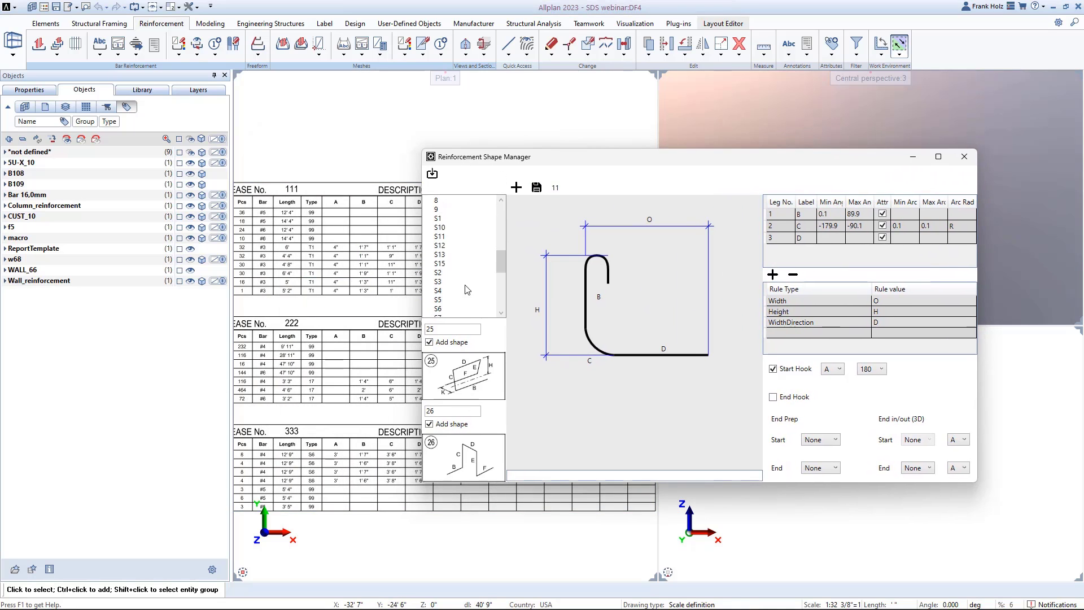
scroll(466, 291, down, 5)
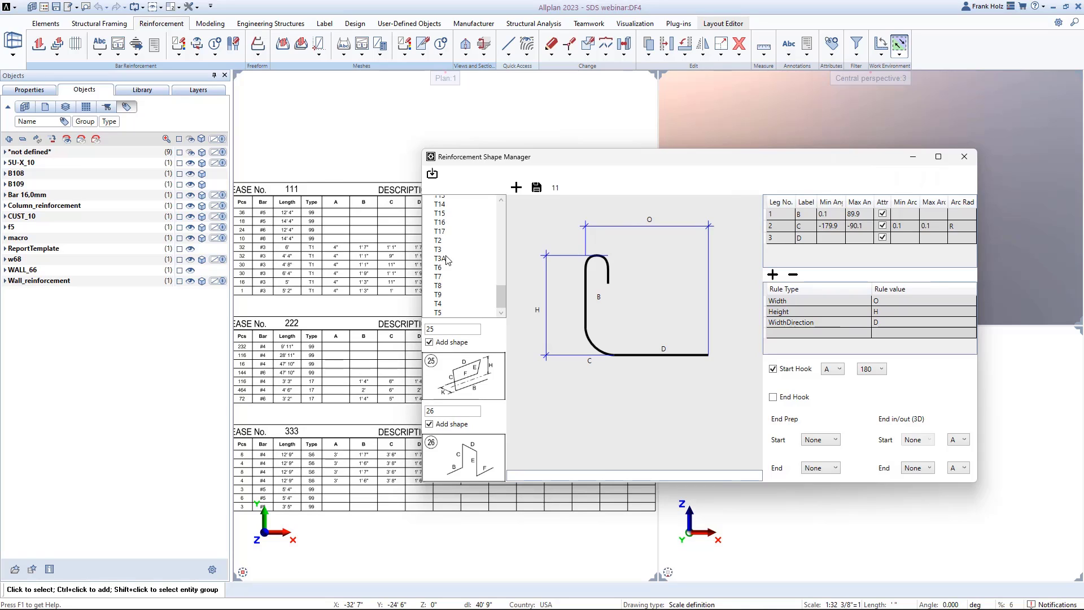
scroll(452, 274, up, 5)
click(439, 295)
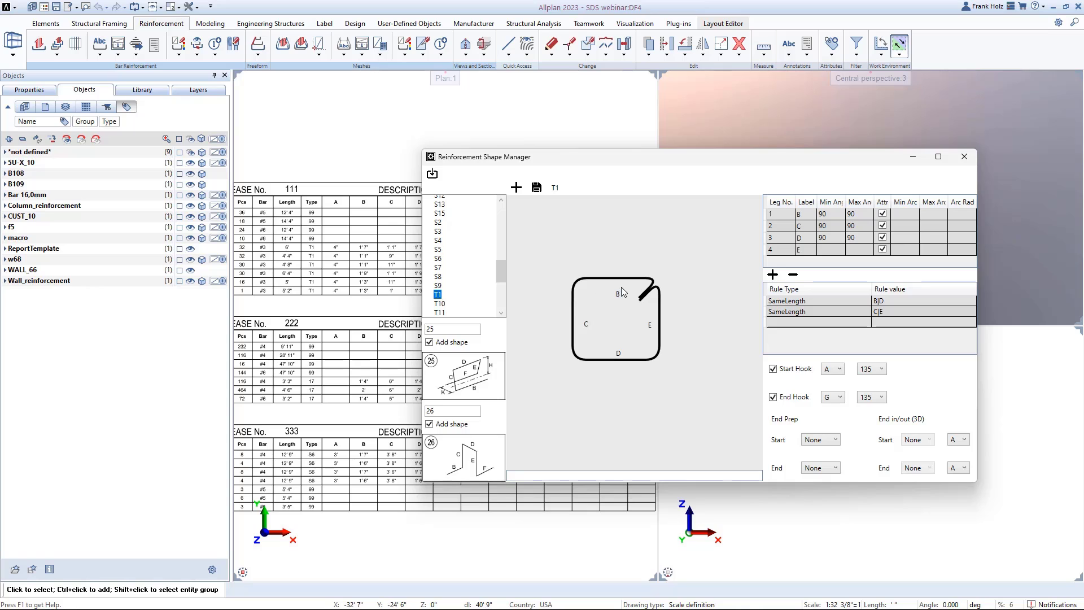
drag(564, 158, 639, 159)
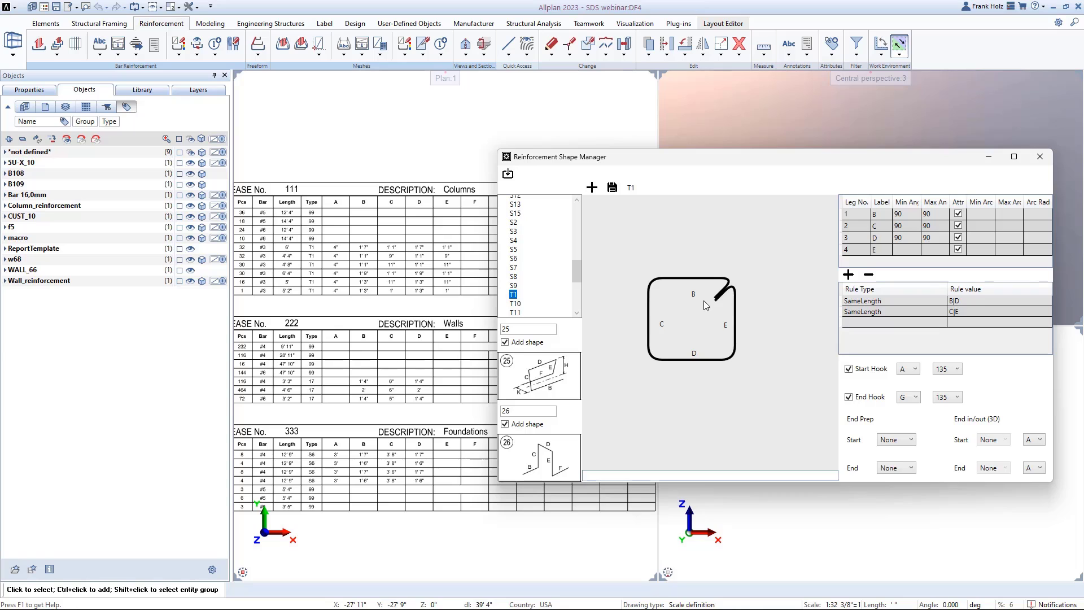
- Examine the rule types available for a new rule on shape T1 without adding one
click(848, 275)
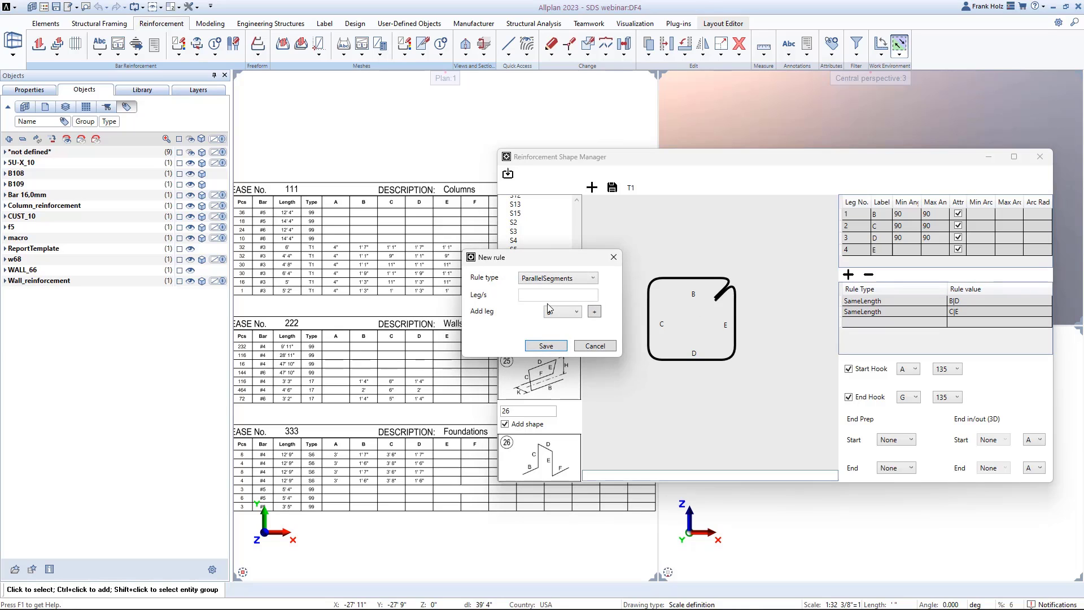
click(585, 279)
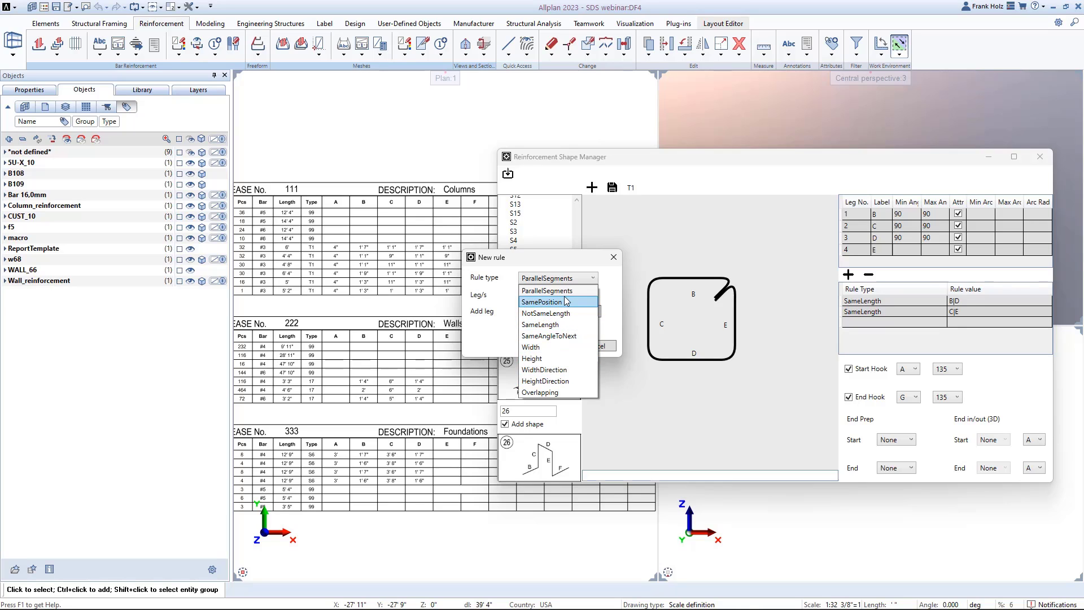
click(499, 295)
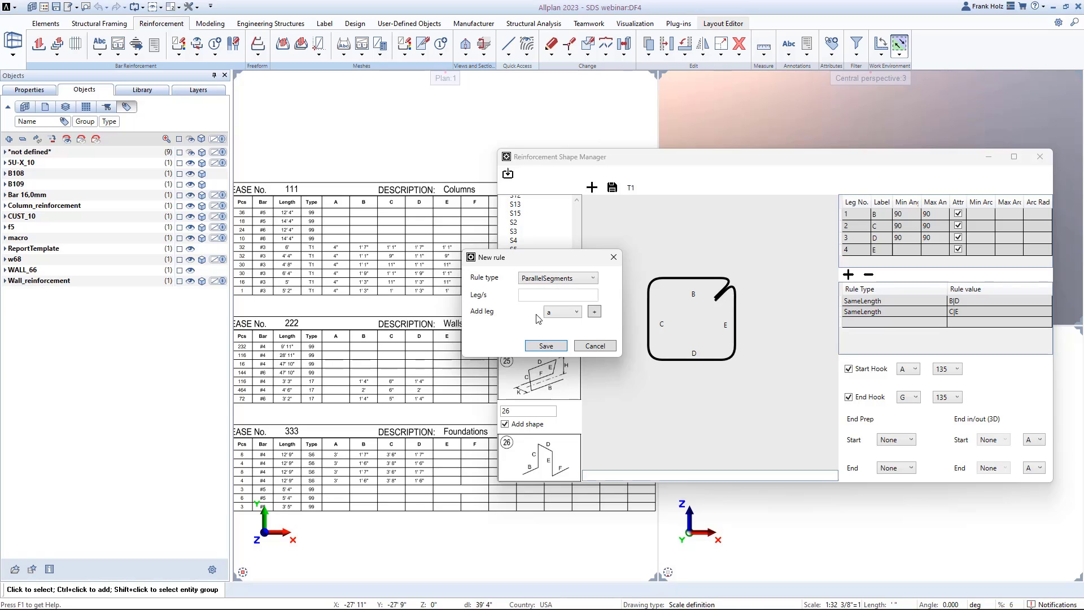
click(599, 351)
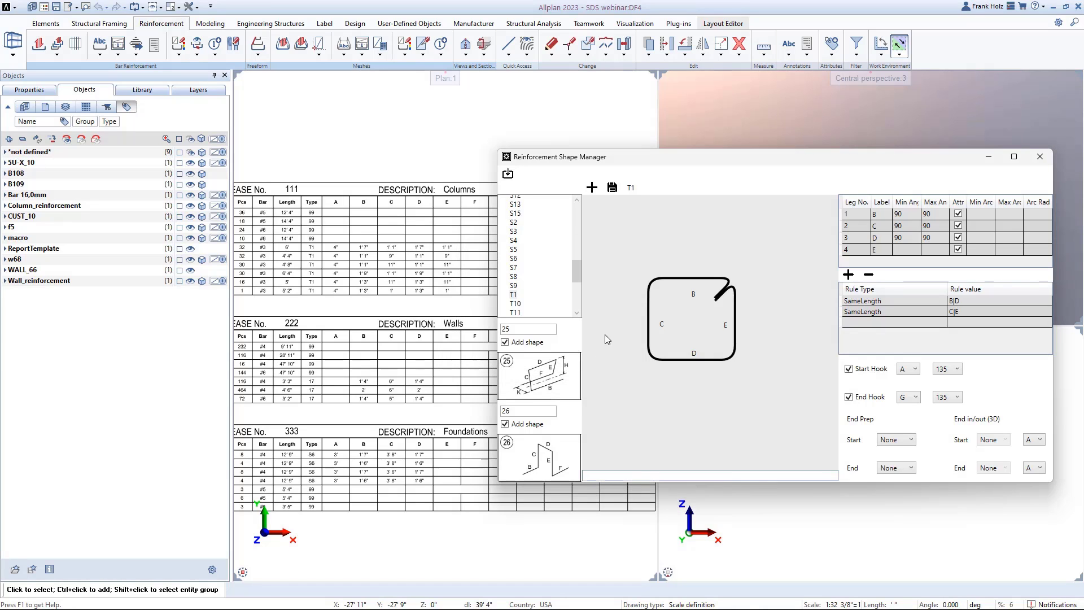
- Sketch a trial four-leg bar shape with a sloped second leg between its horizontal and vertical legs
click(596, 191)
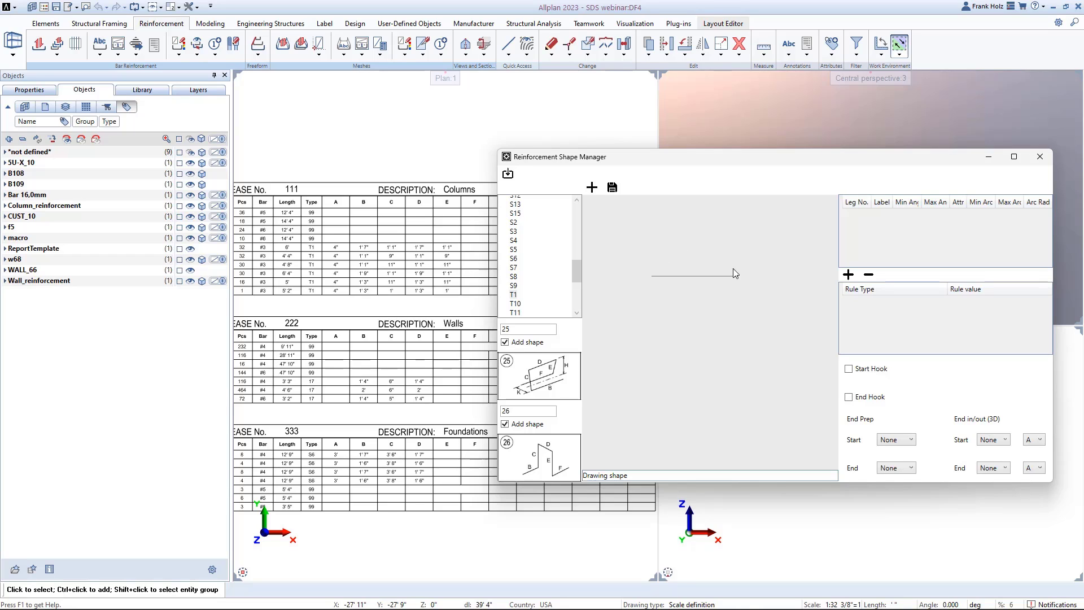
click(725, 276)
click(753, 303)
click(751, 352)
click(685, 352)
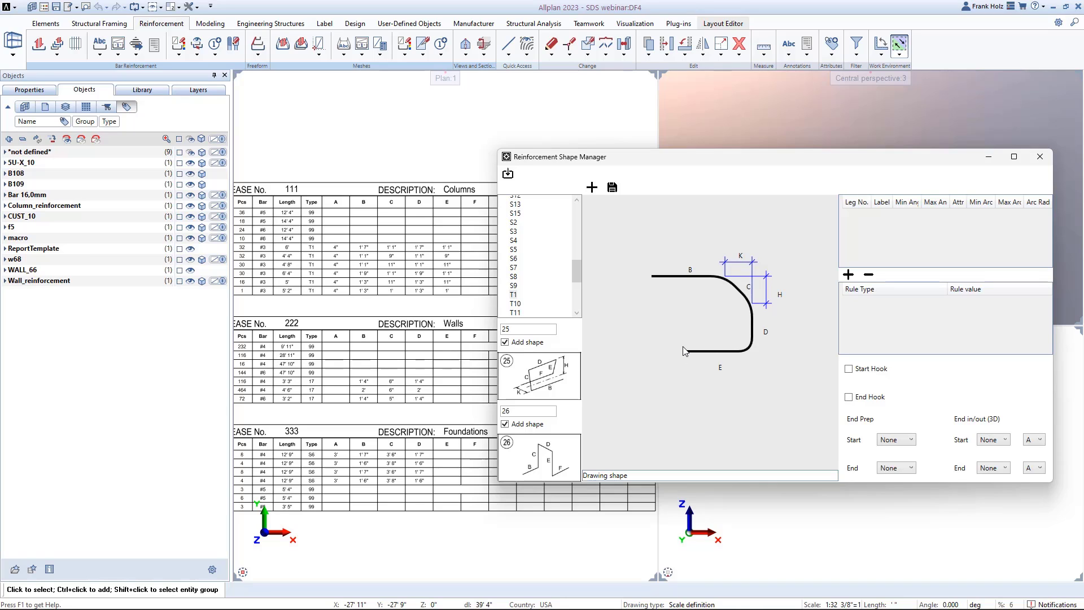
right_click(691, 314)
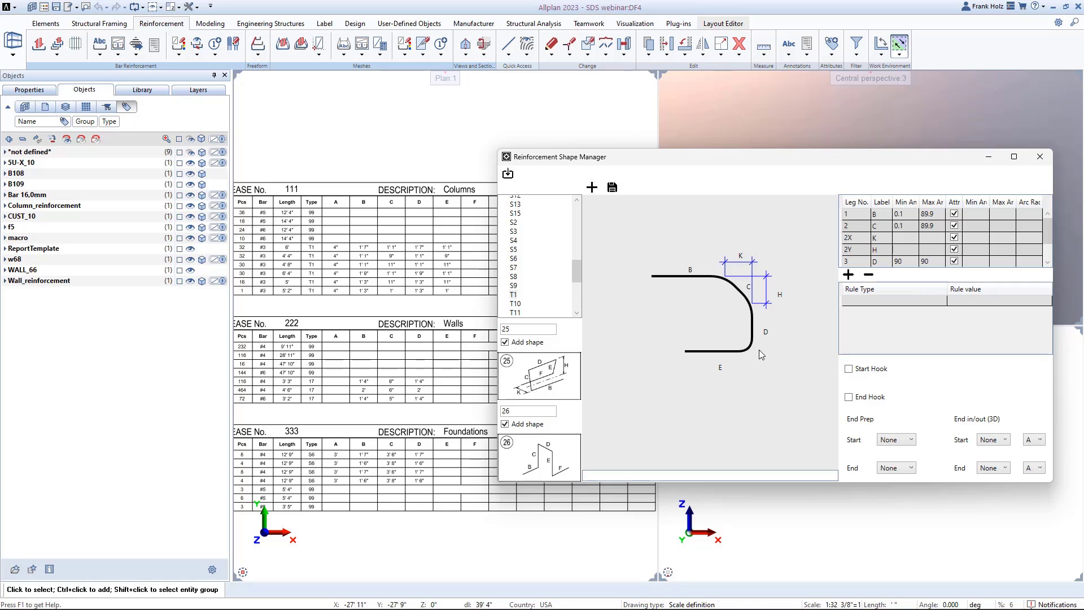
- Set the trial shape's 3D start to In and its 3D end to Out, and enlarge the manager window
click(995, 444)
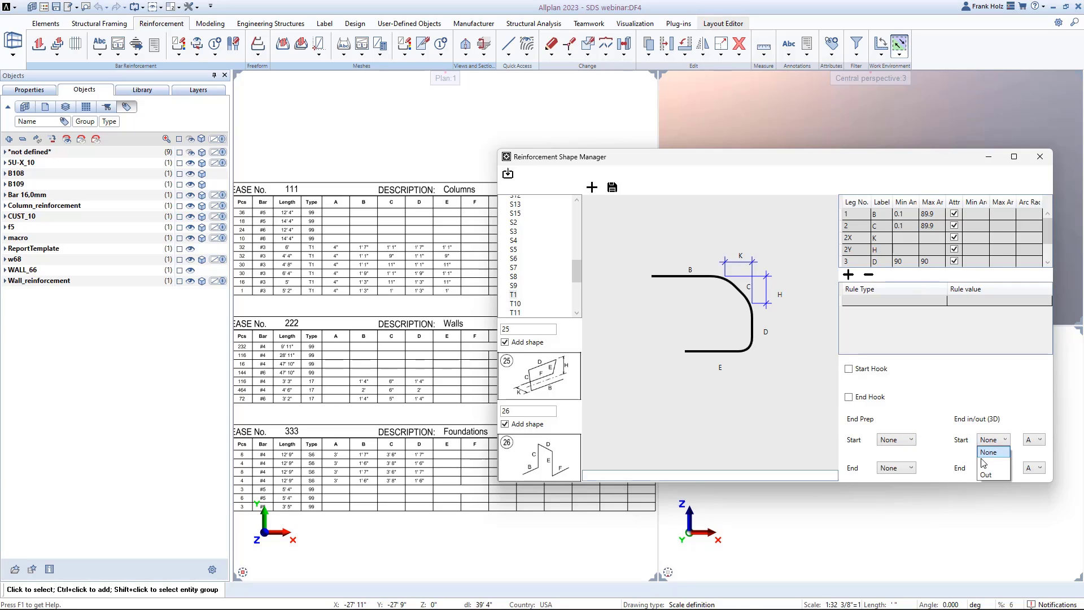
click(986, 463)
click(988, 468)
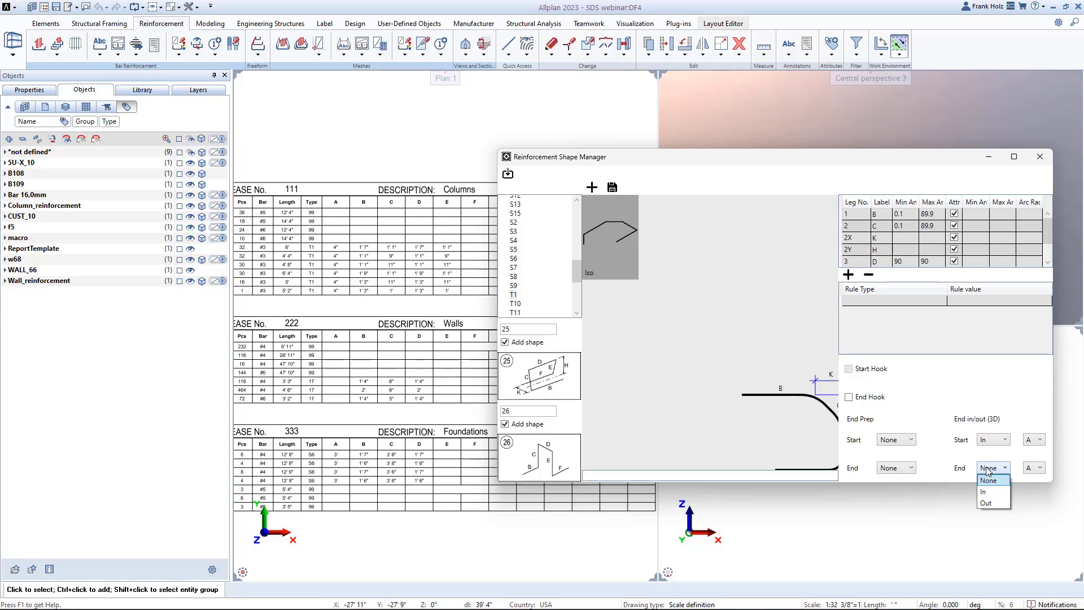
click(985, 502)
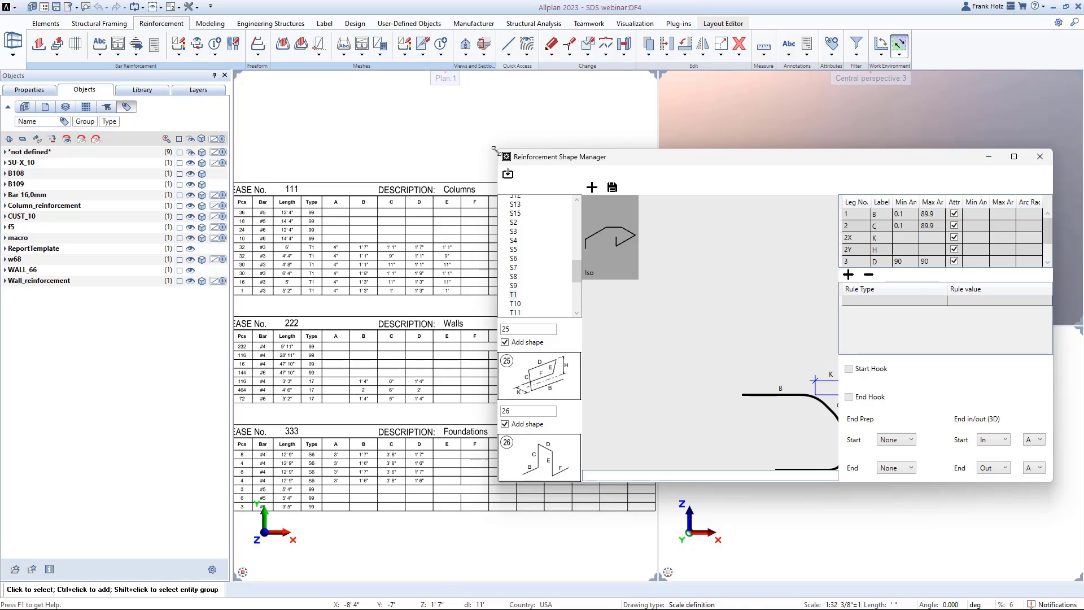
drag(498, 149, 451, 121)
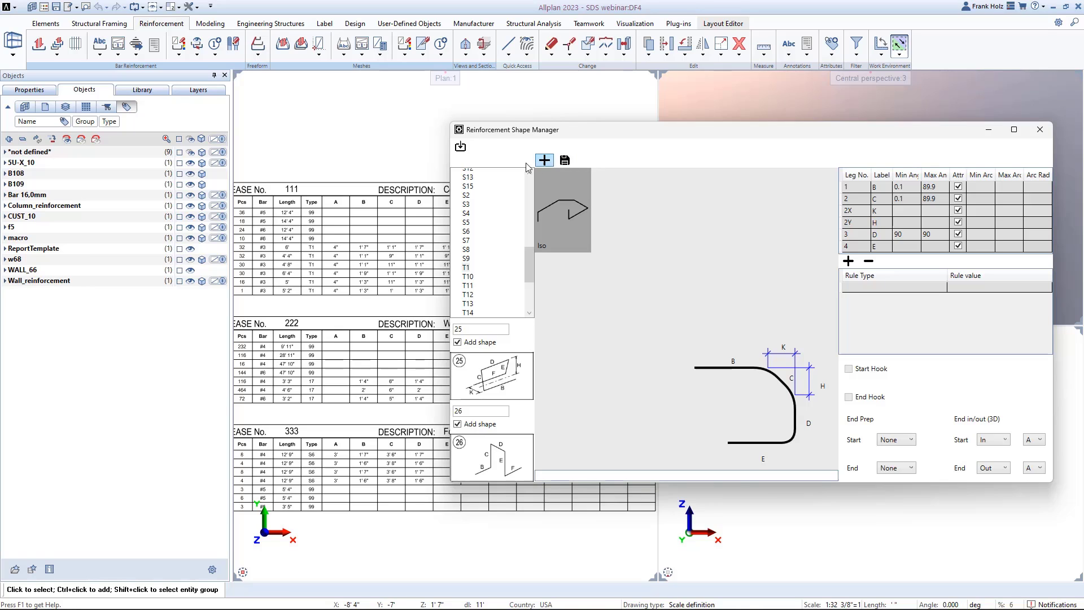
- Discard the unsaved trial shape and draw a new straight bar shape with a single horizontal leg
click(544, 161)
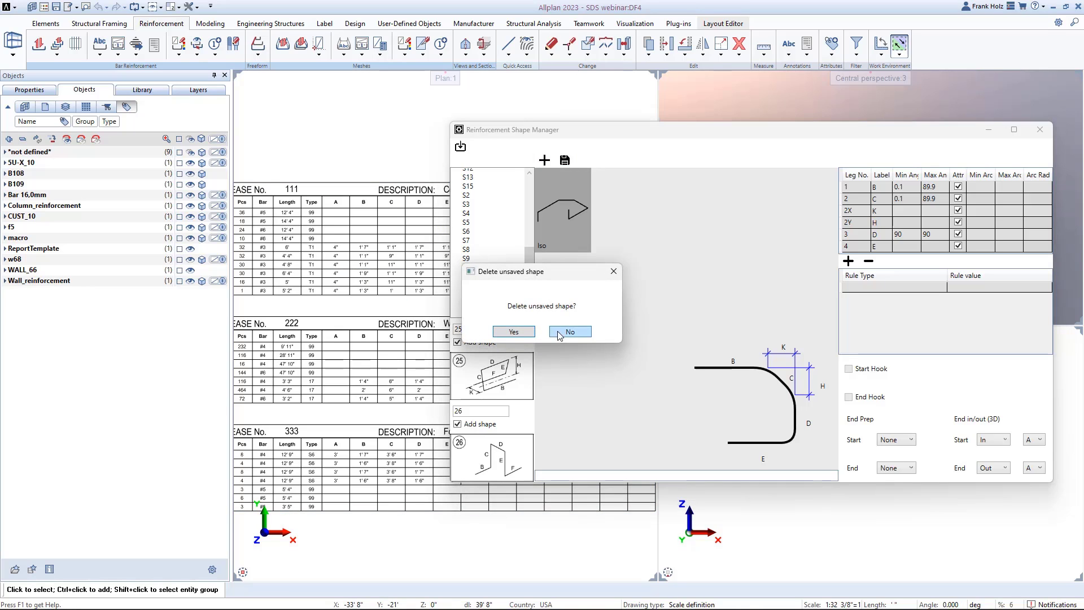
click(513, 332)
click(588, 275)
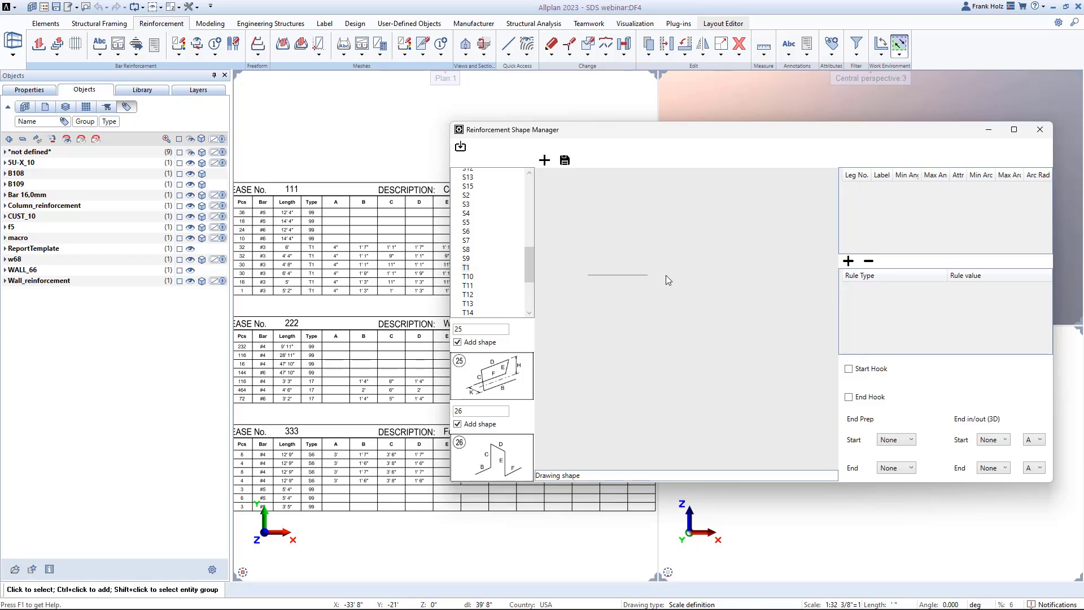
click(750, 279)
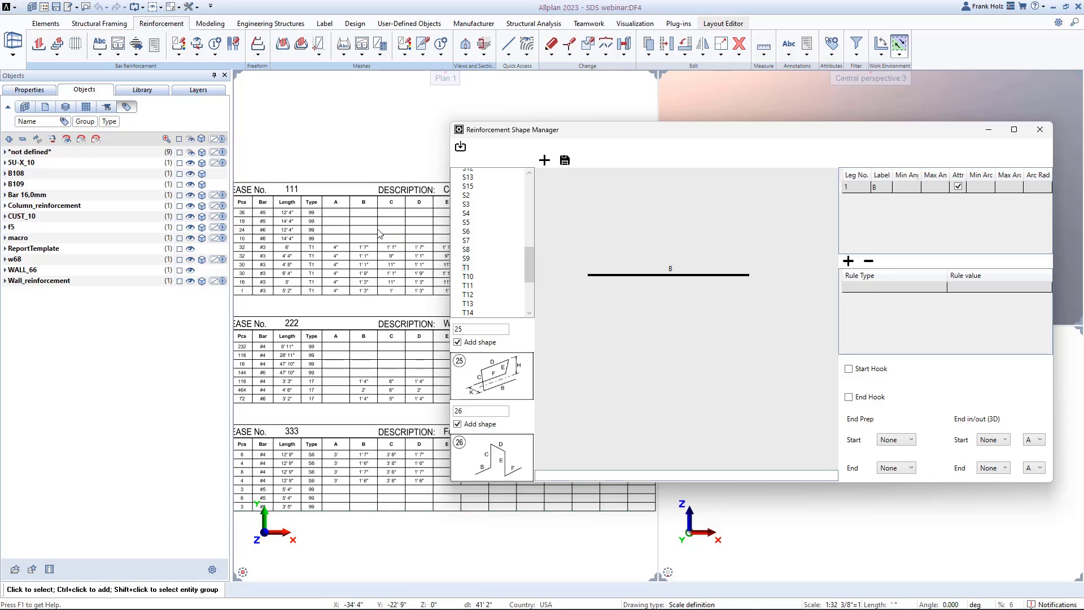
- Save the straight bar shape as STR, check it in the shape list, and return to the release tables in Allplan
click(565, 161)
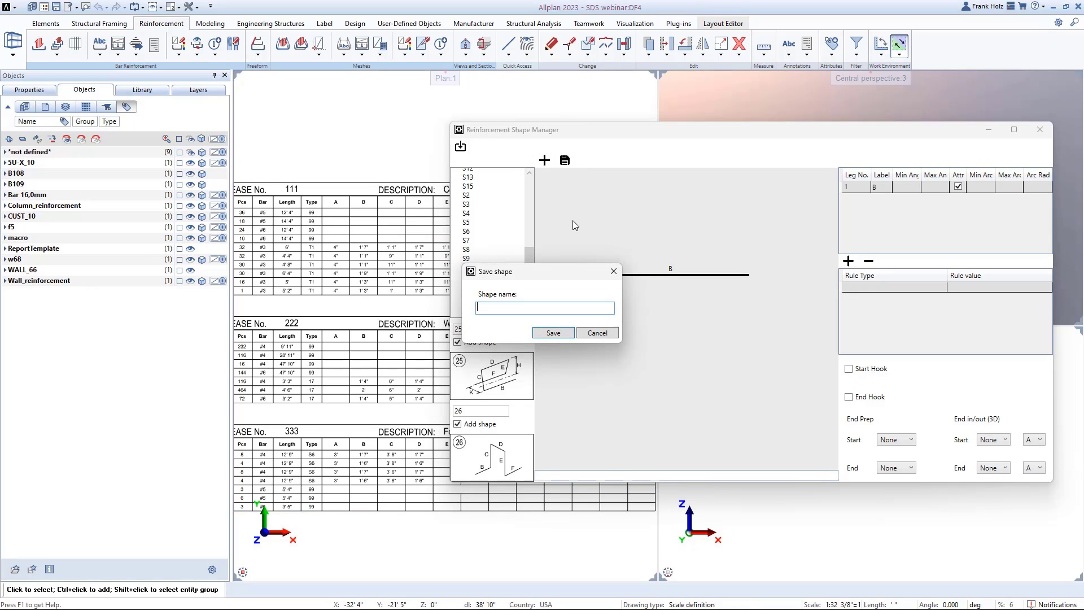
text(STR)
key(Return)
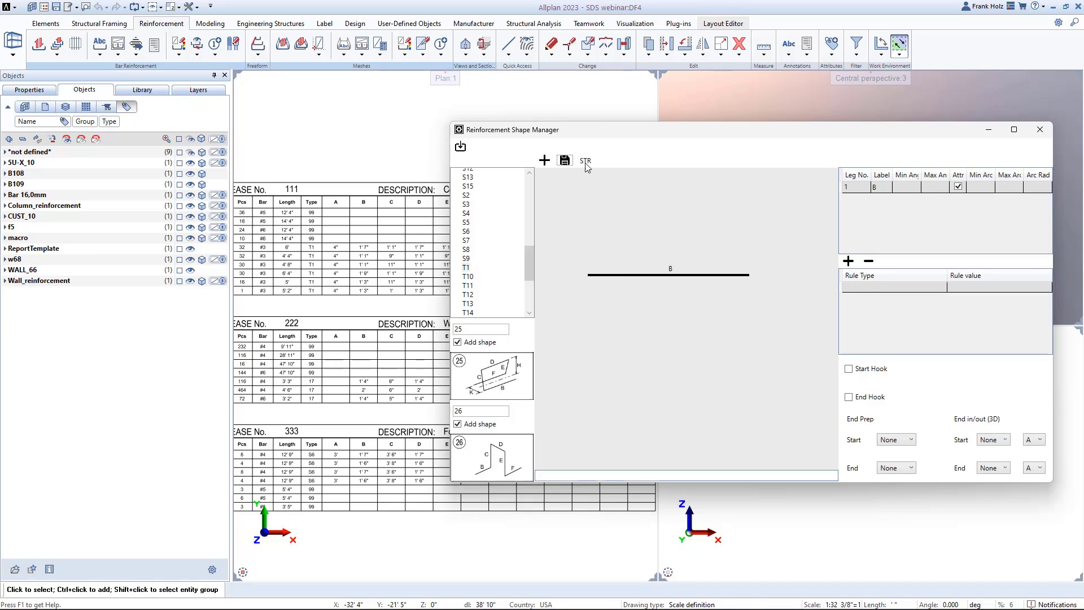
scroll(478, 283, down, 4)
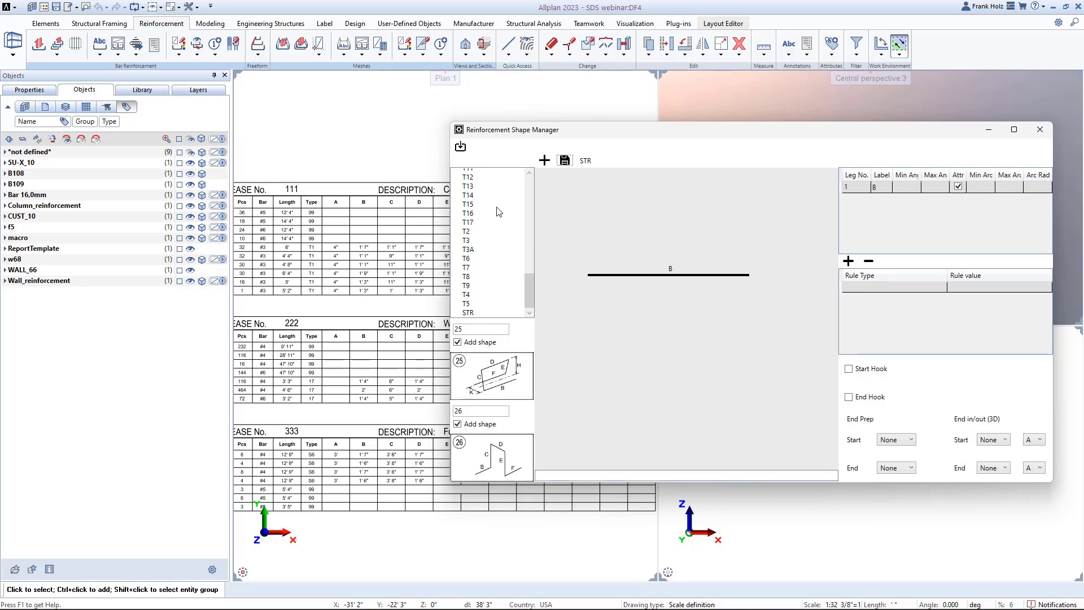
click(411, 226)
middle_drag(374, 170, 380, 167)
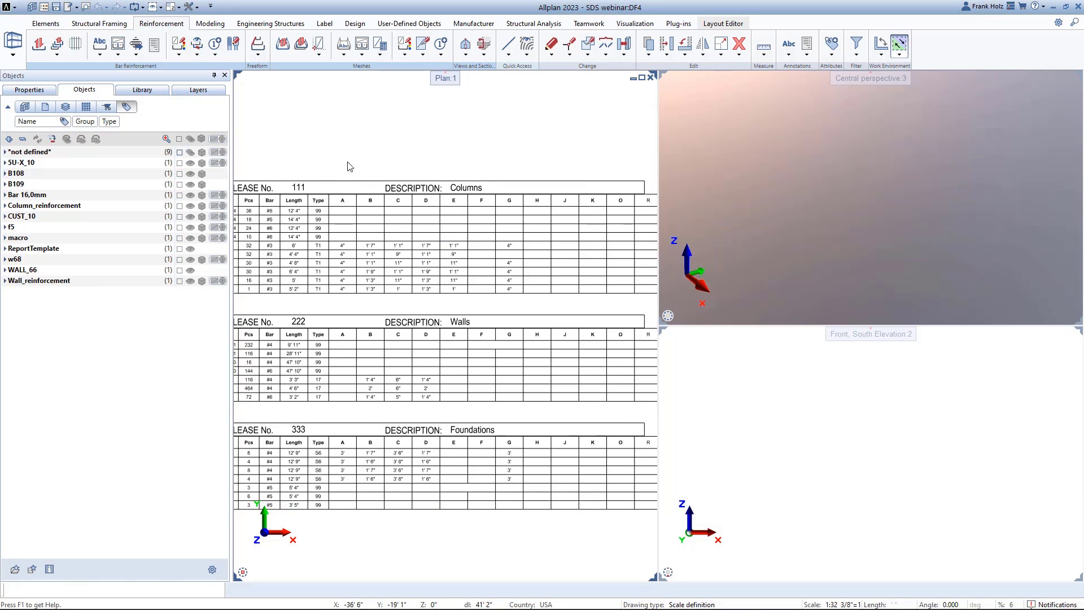
- Check the STR entries in the release tables, switch to the Model off project and maximize its plan view
scroll(315, 223, up, 1)
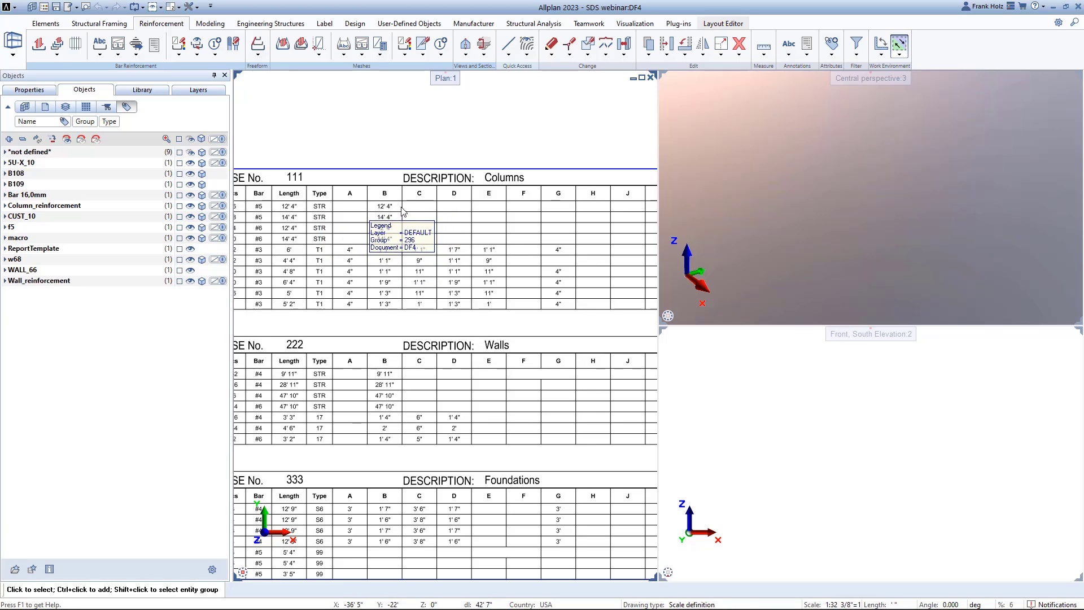
scroll(452, 271, down, 3)
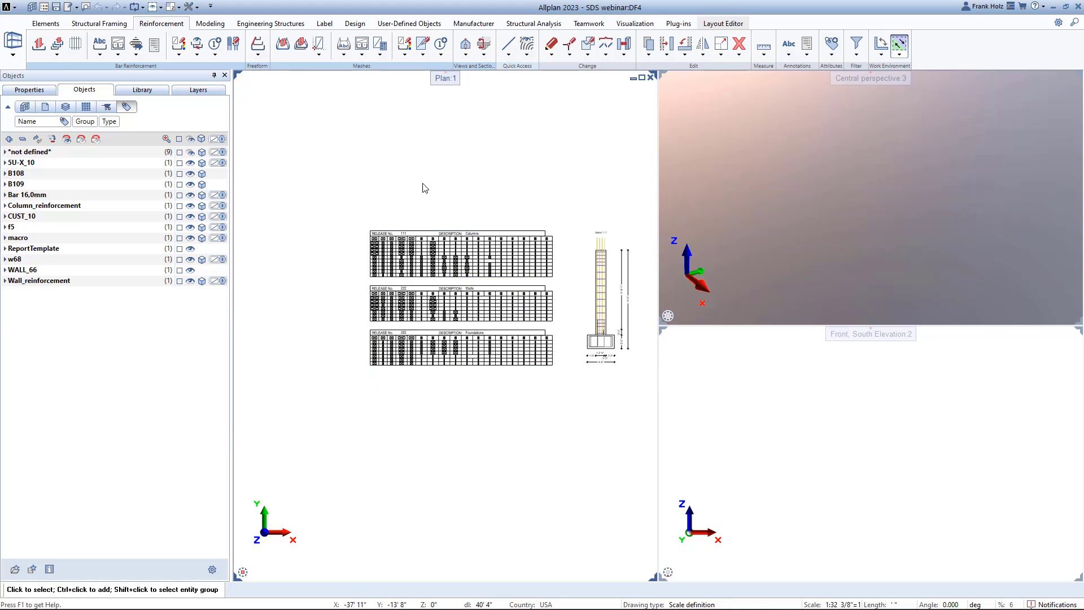
middle_drag(418, 179, 371, 189)
key(ctrl+n)
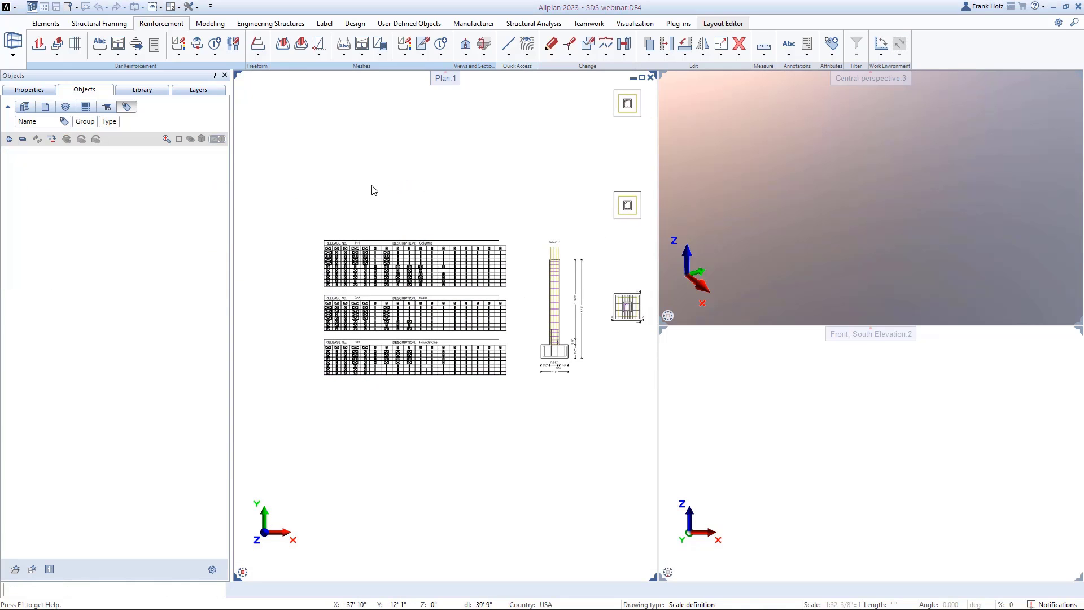
double_click(364, 301)
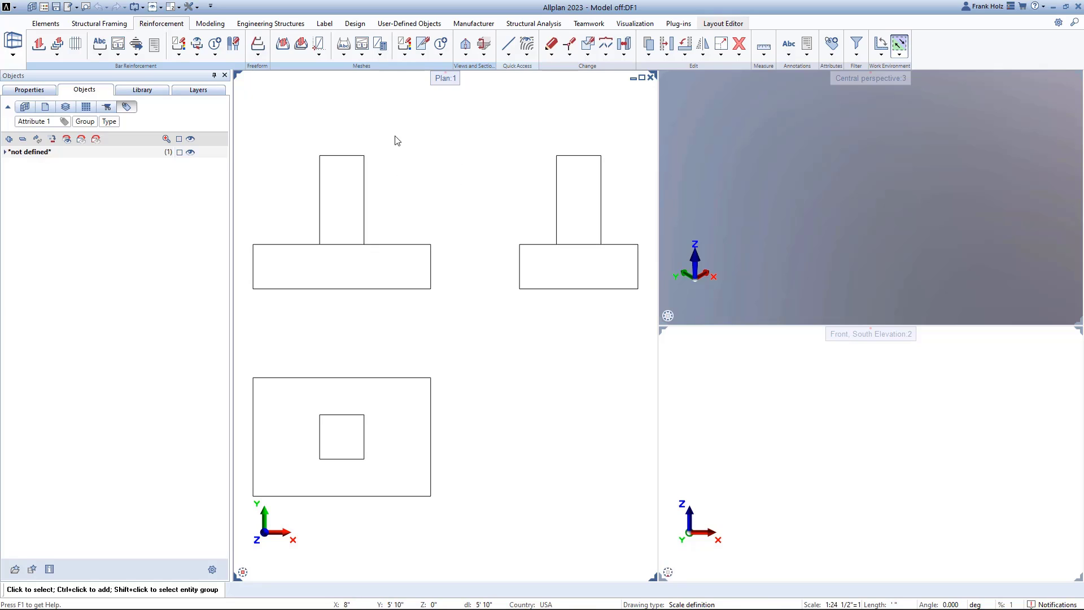
drag(395, 138, 293, 273)
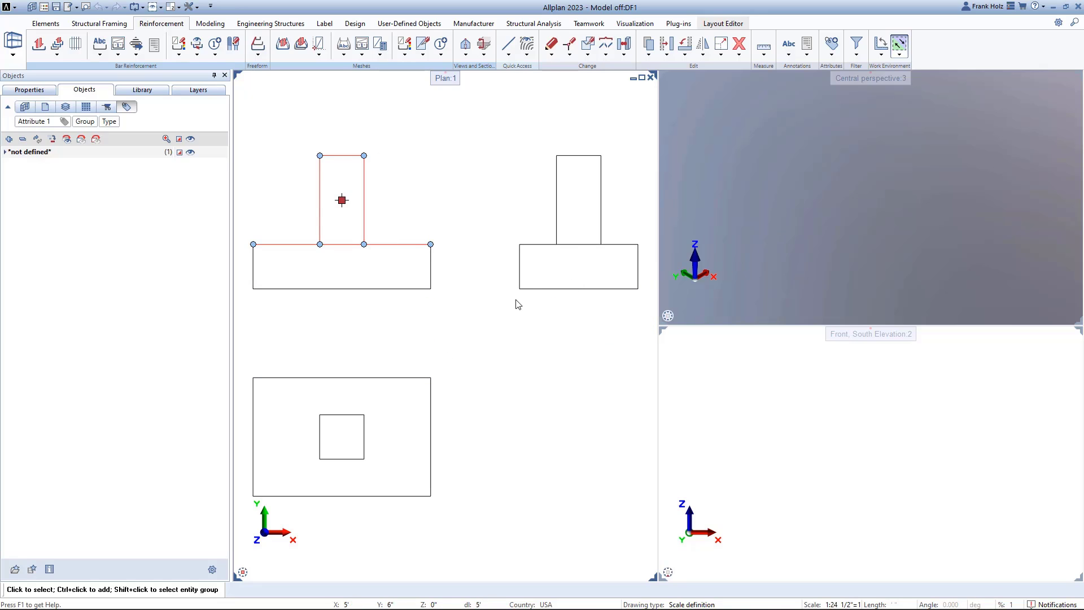
key(Escape)
key(F4)
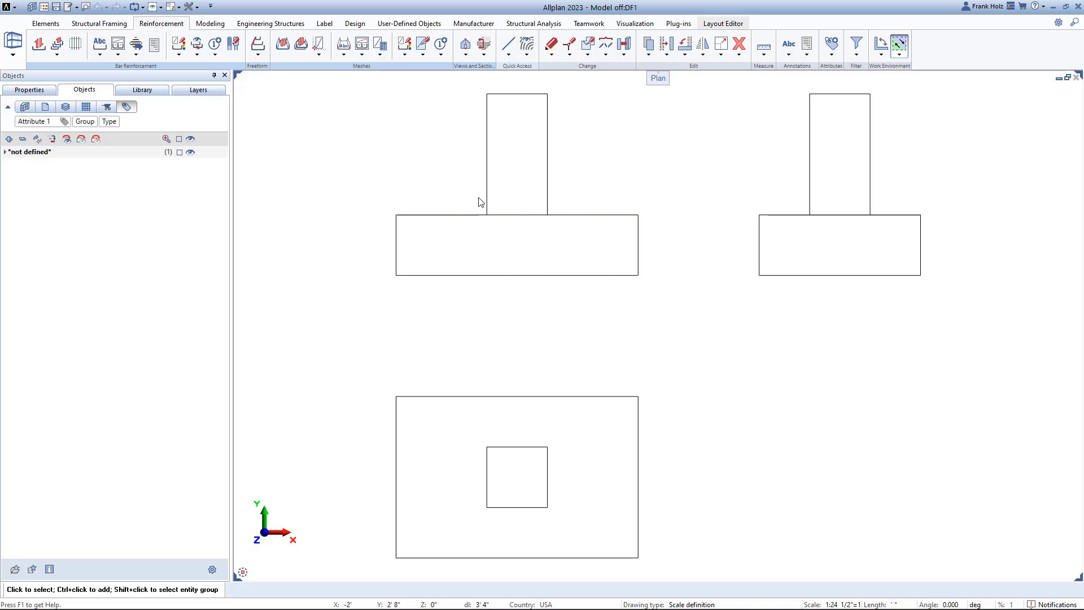
- Check in the reinforcement options that reinforcing with a 3D model is off, and accept the settings
click(196, 7)
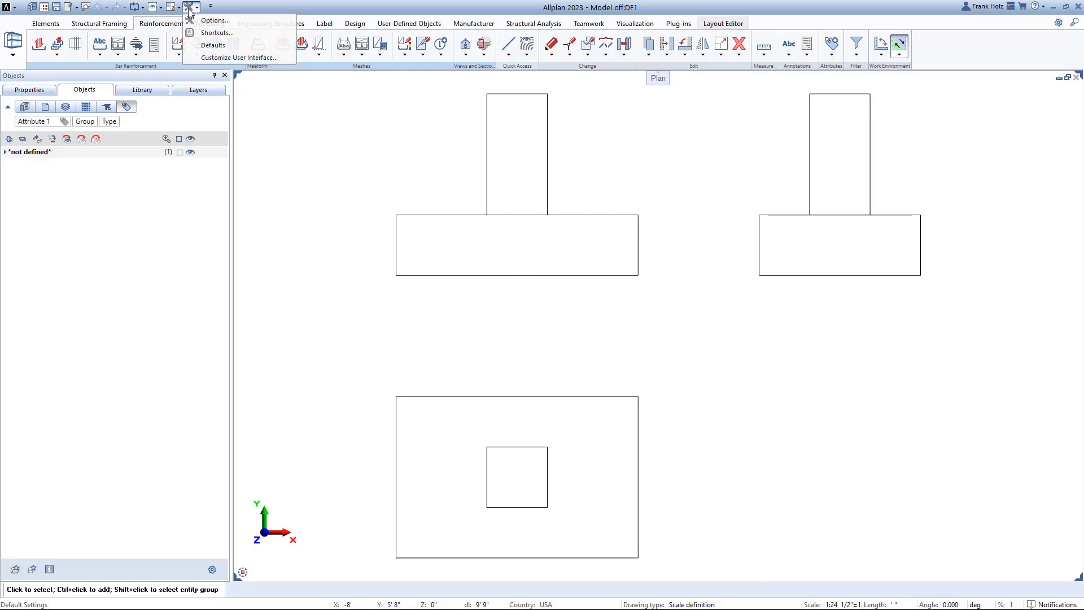
click(210, 18)
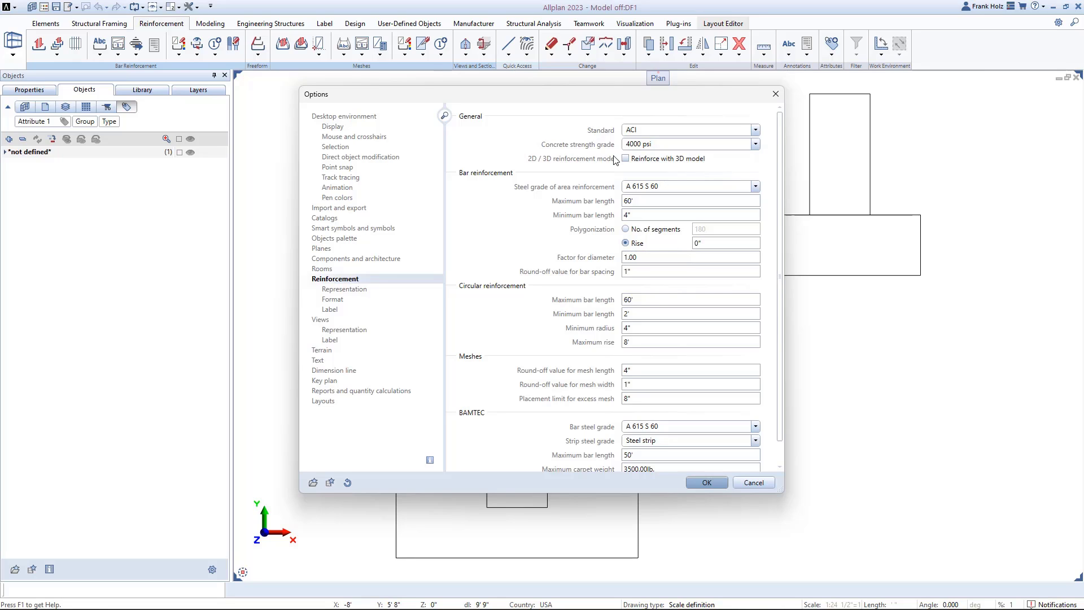
click(701, 482)
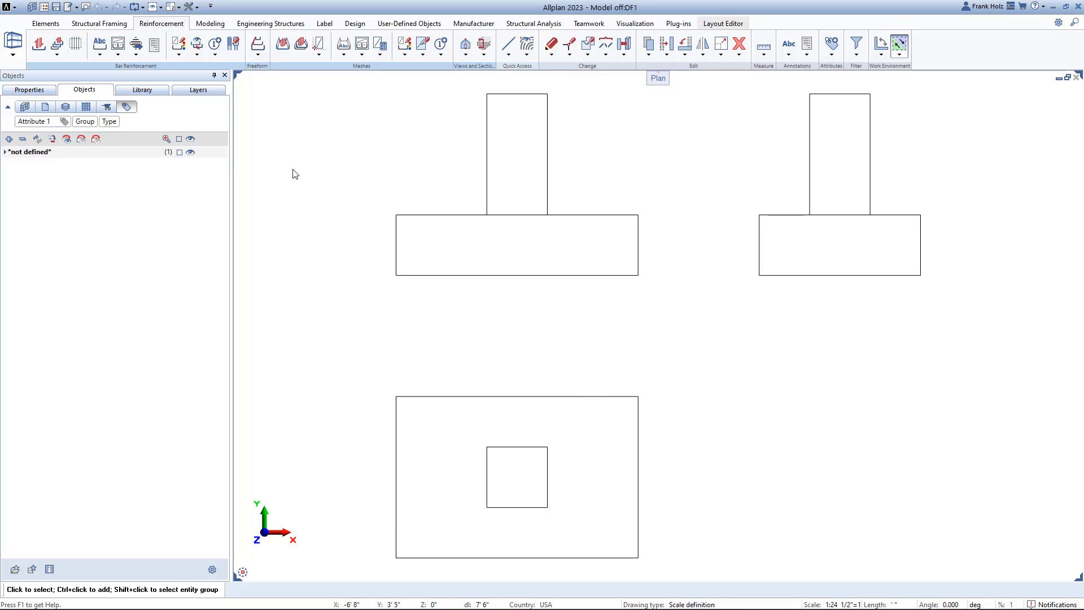
- Create a #4 closed stirrup with 2" concrete cover in the column's plan section, expanded to adapt to its edges
click(43, 48)
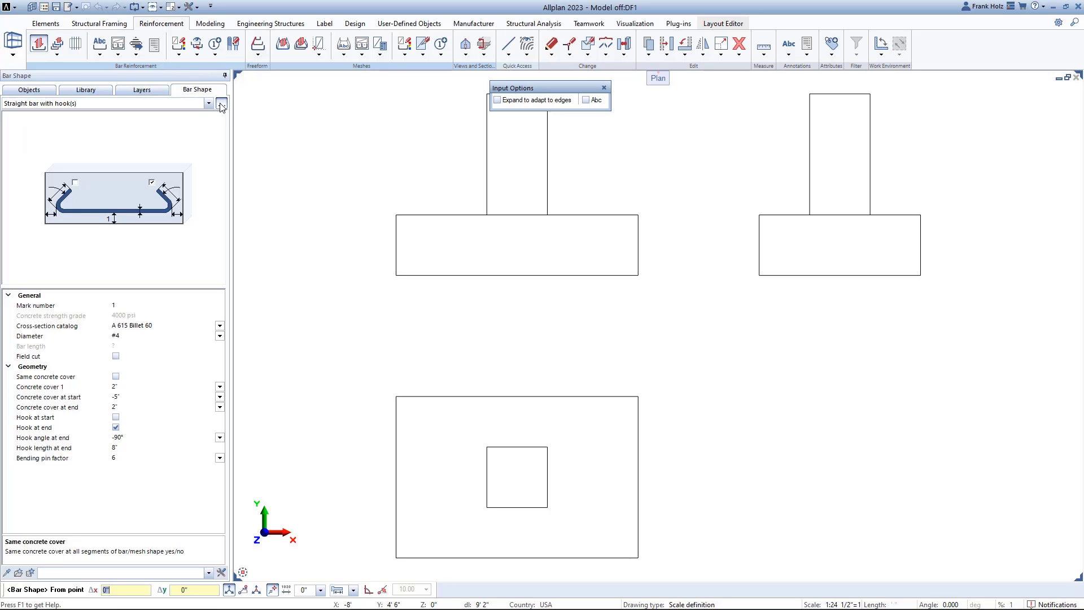
click(222, 105)
double_click(290, 133)
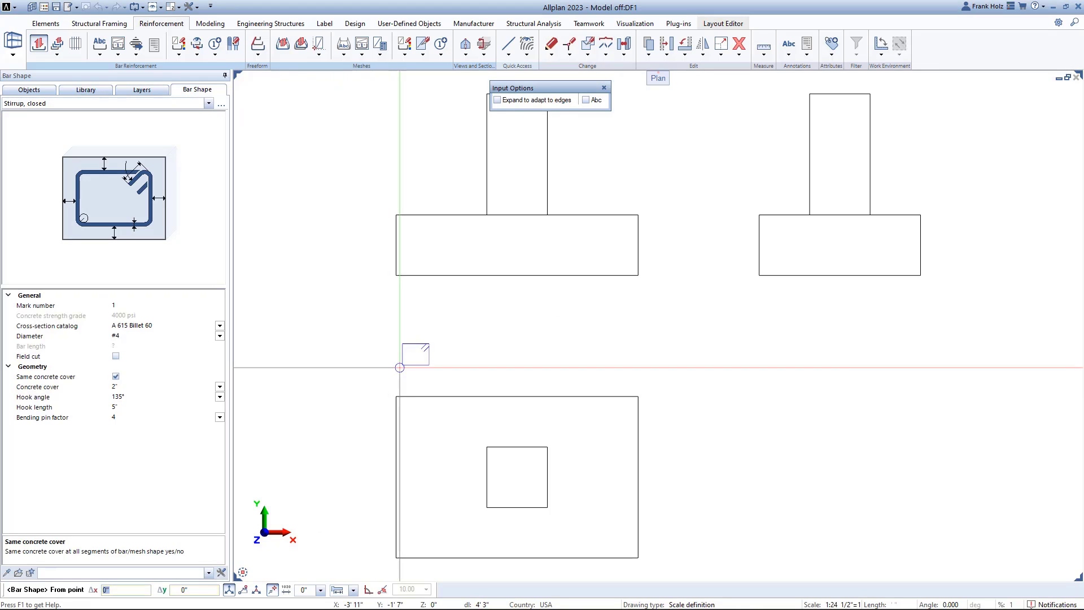
click(528, 102)
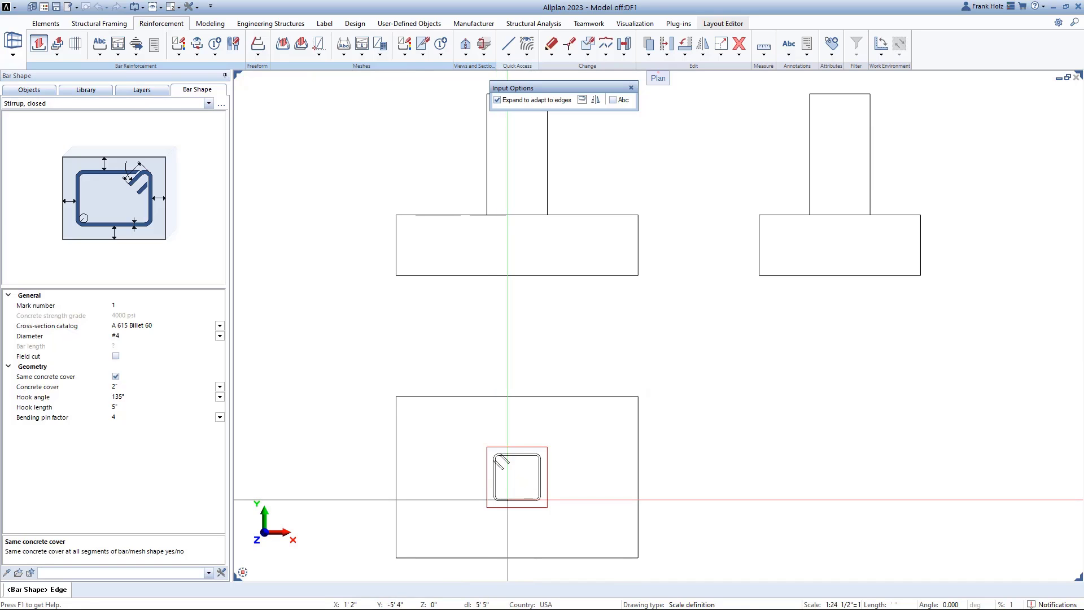
click(506, 499)
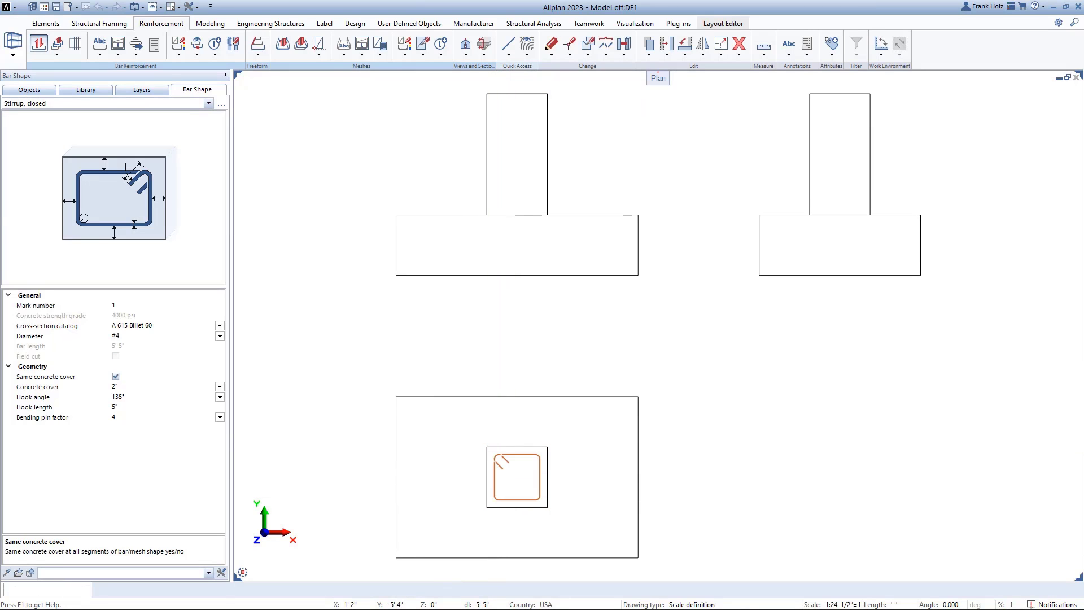
key(Escape)
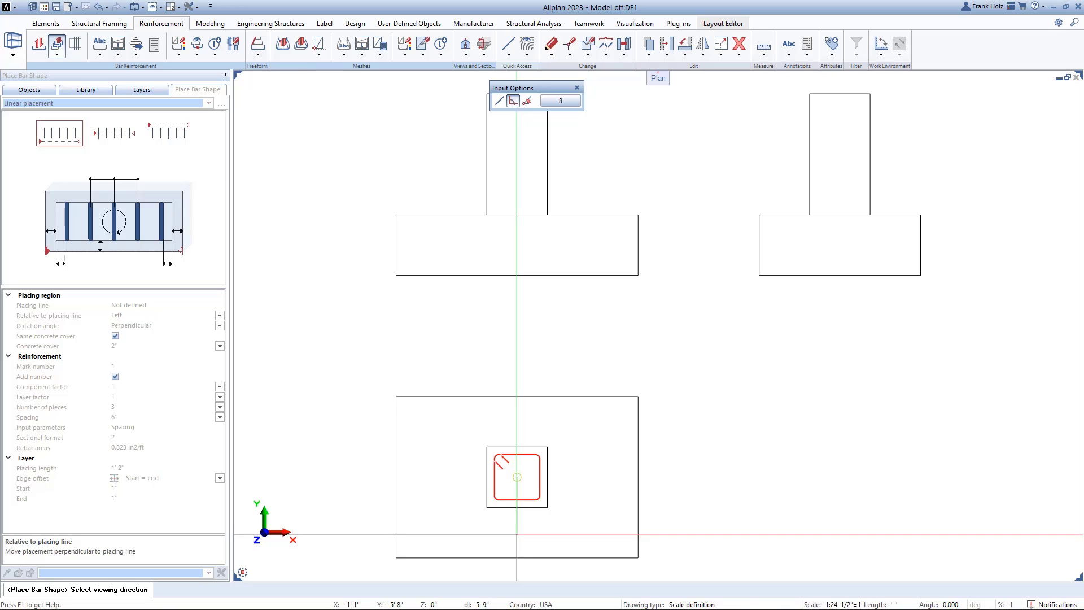
- Place the stirrups linearly up the column elevation's left edge, right of the placing line at 6" spacing, displaying a single representative bar
click(518, 536)
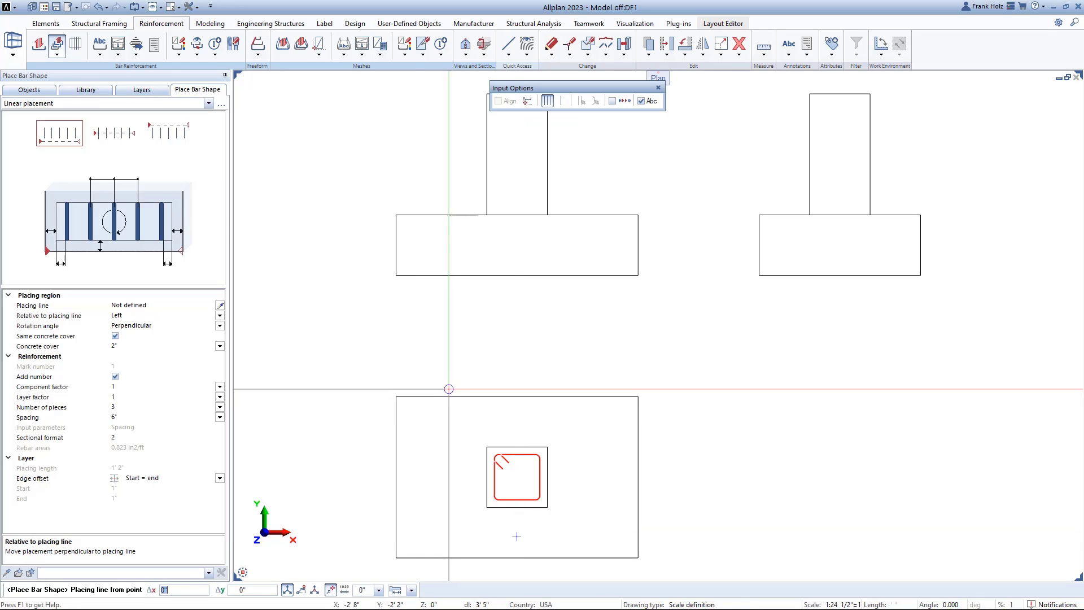
click(220, 315)
click(139, 345)
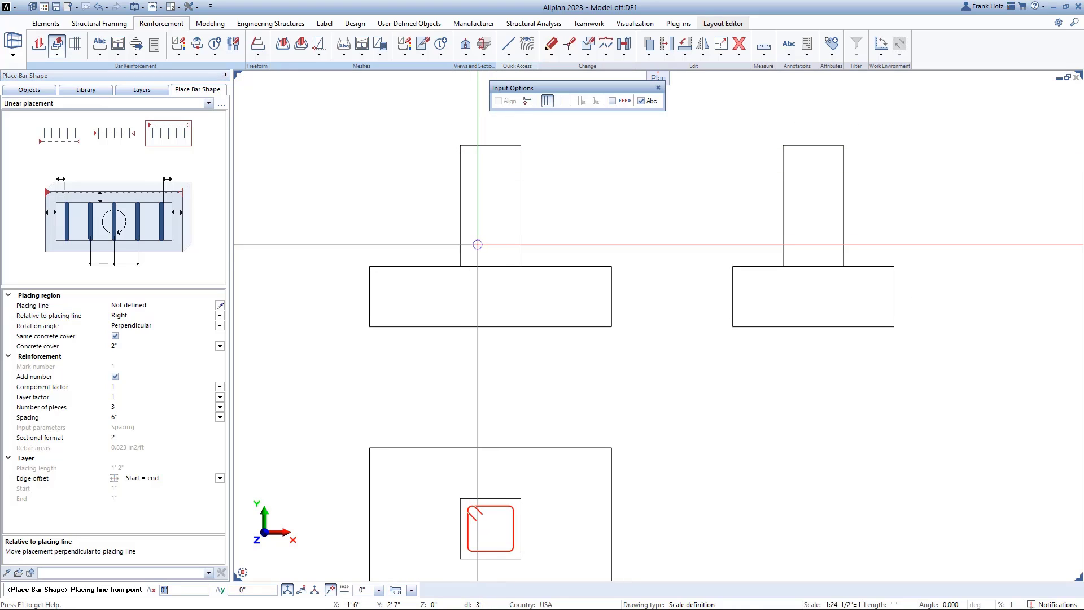
click(460, 266)
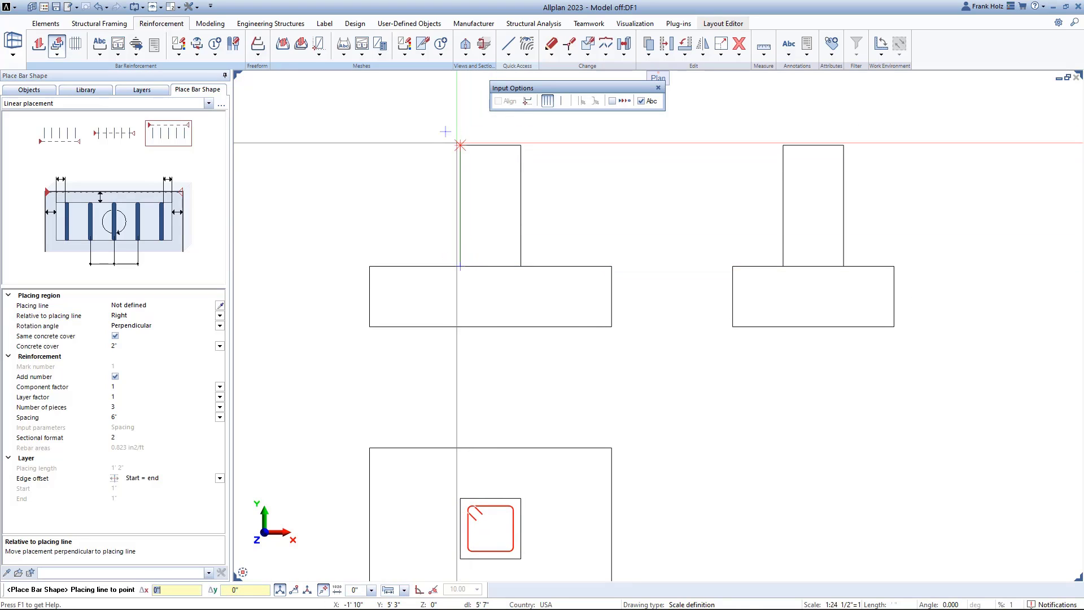
click(461, 145)
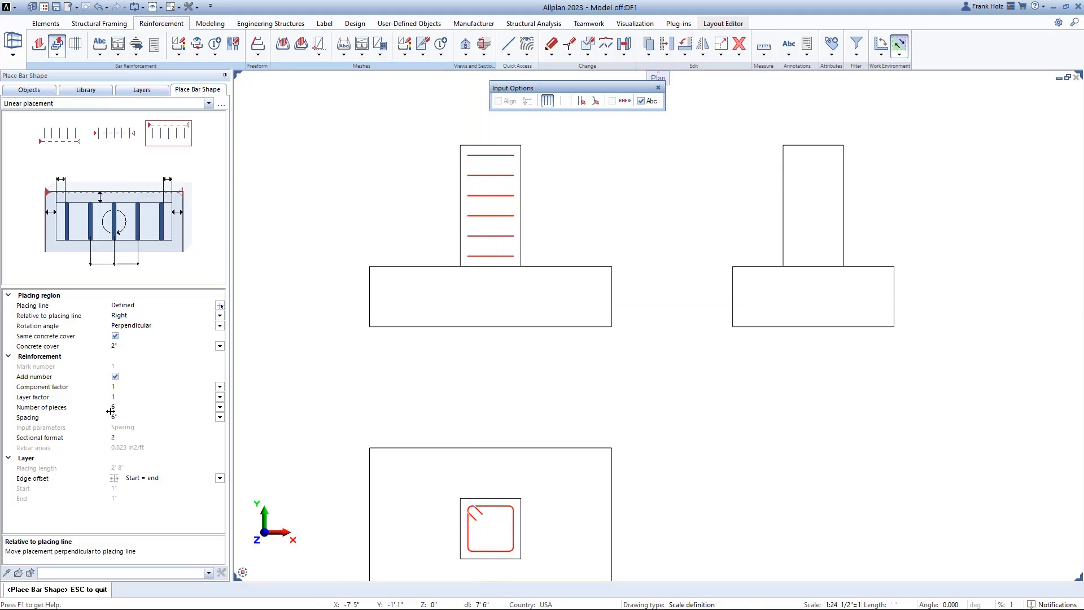
click(563, 102)
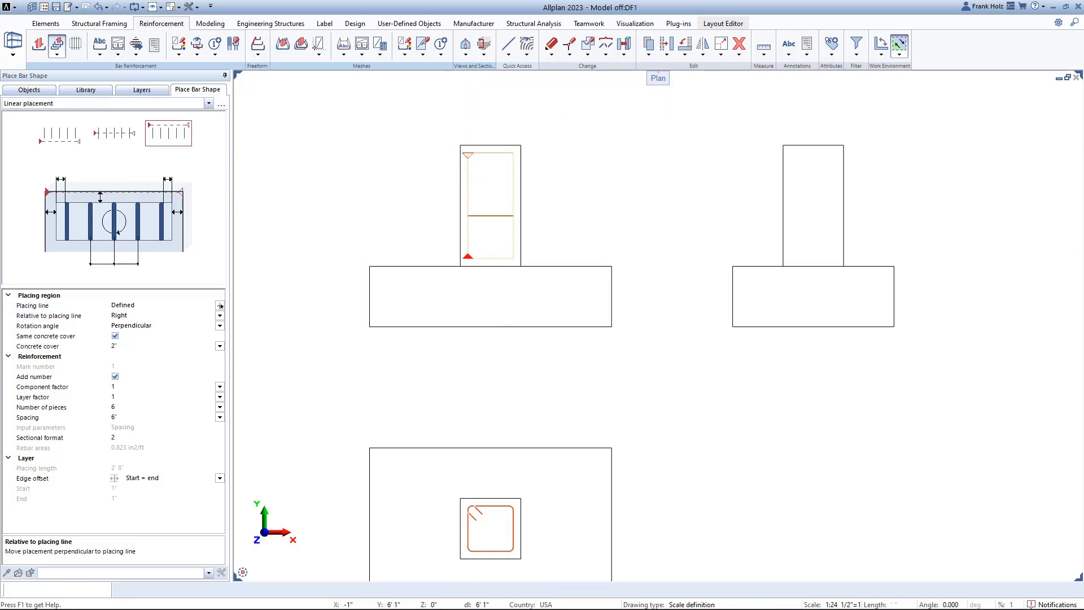
click(220, 305)
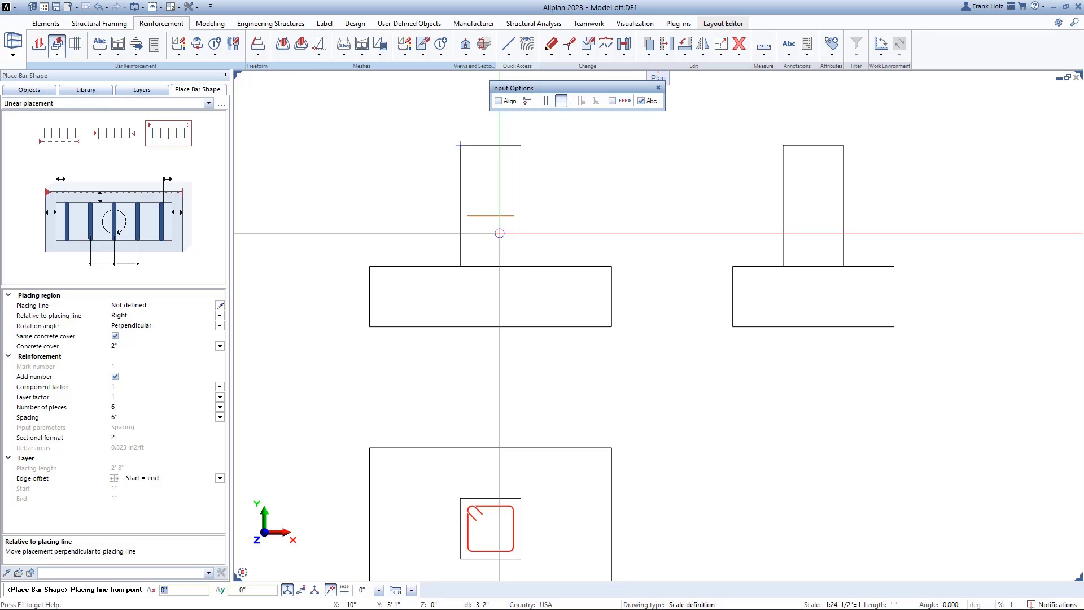
click(500, 233)
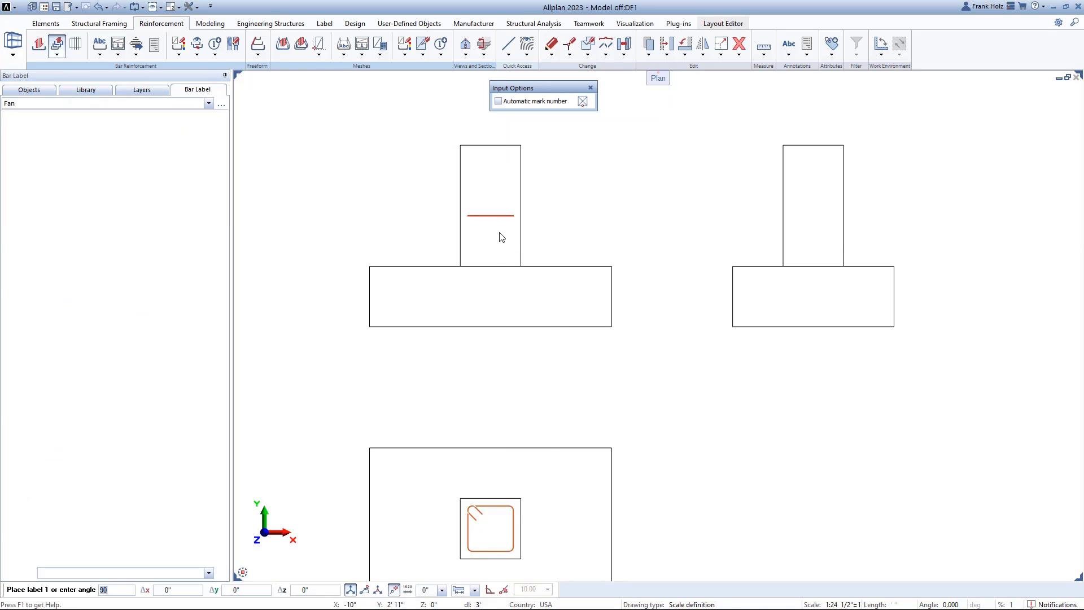
- Label the column stirrups with a dimension line and a vertical text with leader showing number of pieces, diameter and spacing
click(208, 103)
click(53, 115)
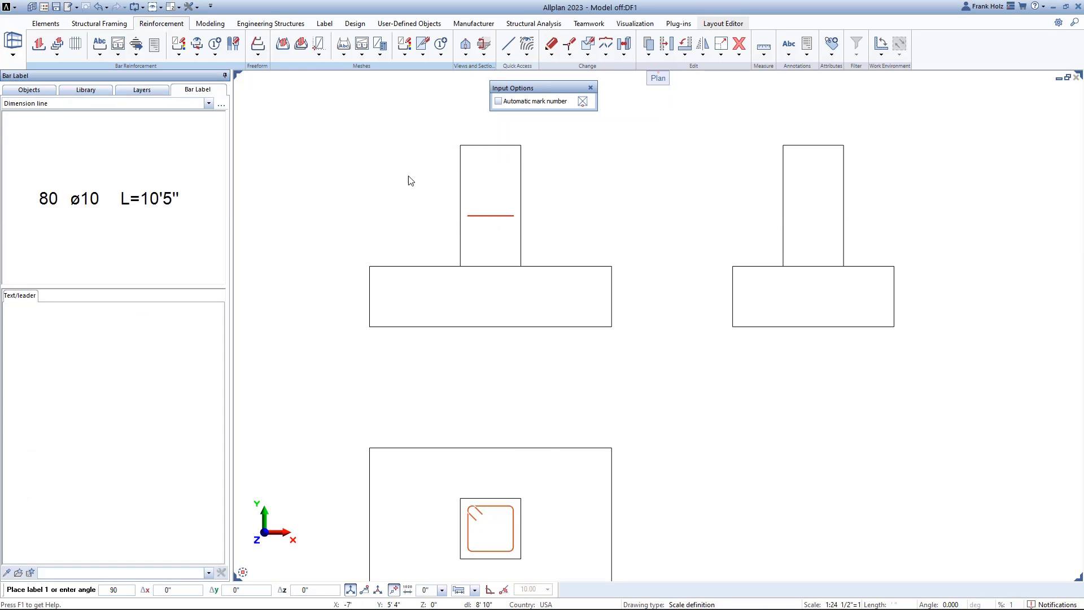
click(496, 240)
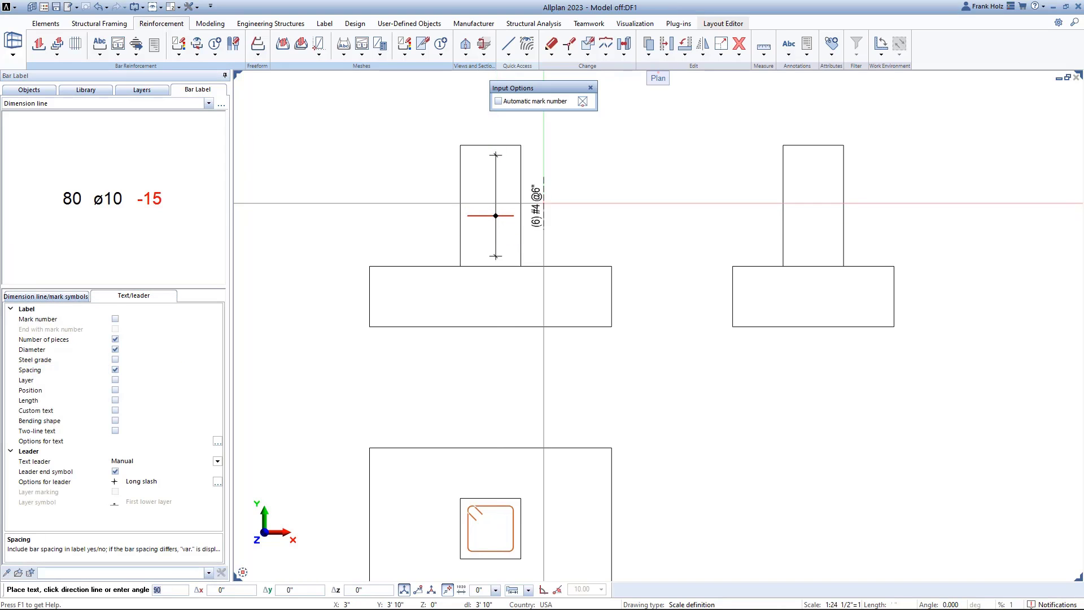
click(544, 204)
click(496, 229)
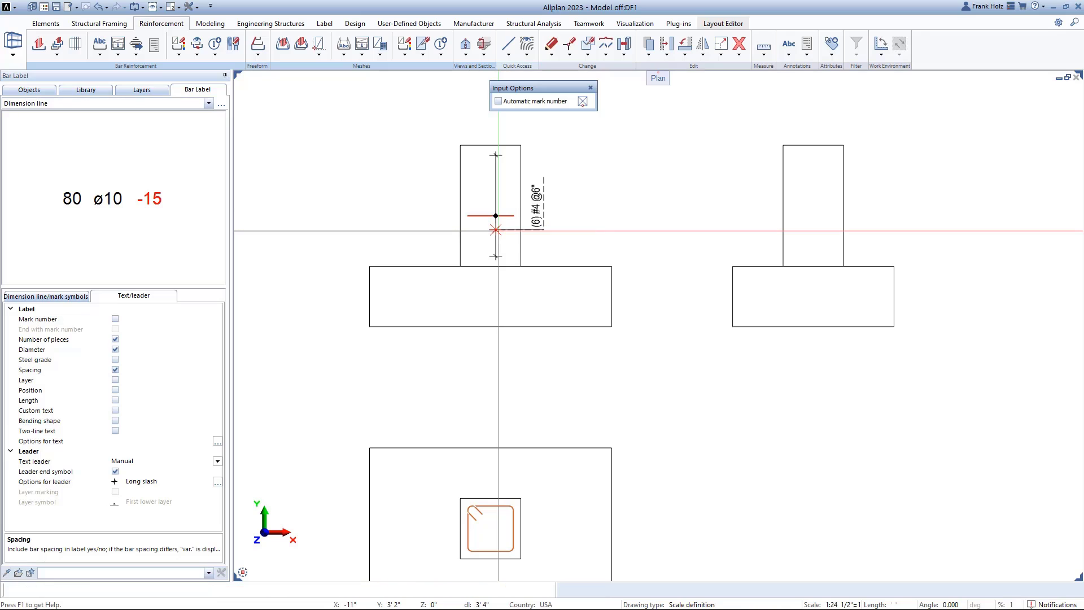
key(Escape)
- Create a #4 straight bar with hooks along the footing elevation's bottom edge, using the "standard" favorite with 90° hooks at both ends
right_click(469, 213)
right_click(468, 212)
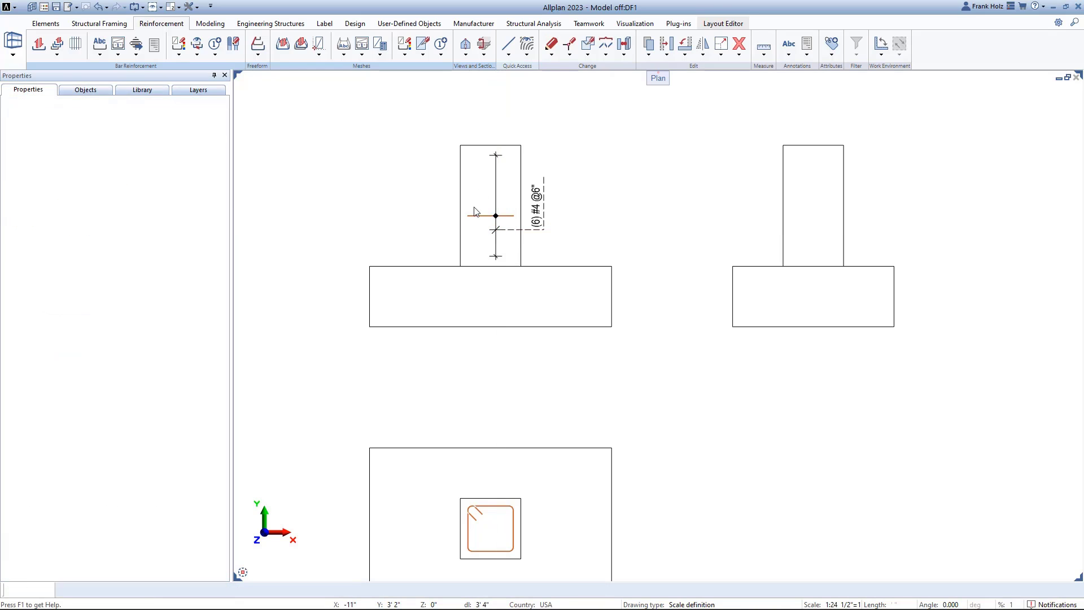
scroll(413, 136, down, 1)
scroll(413, 136, down, 2)
scroll(426, 200, up, 2)
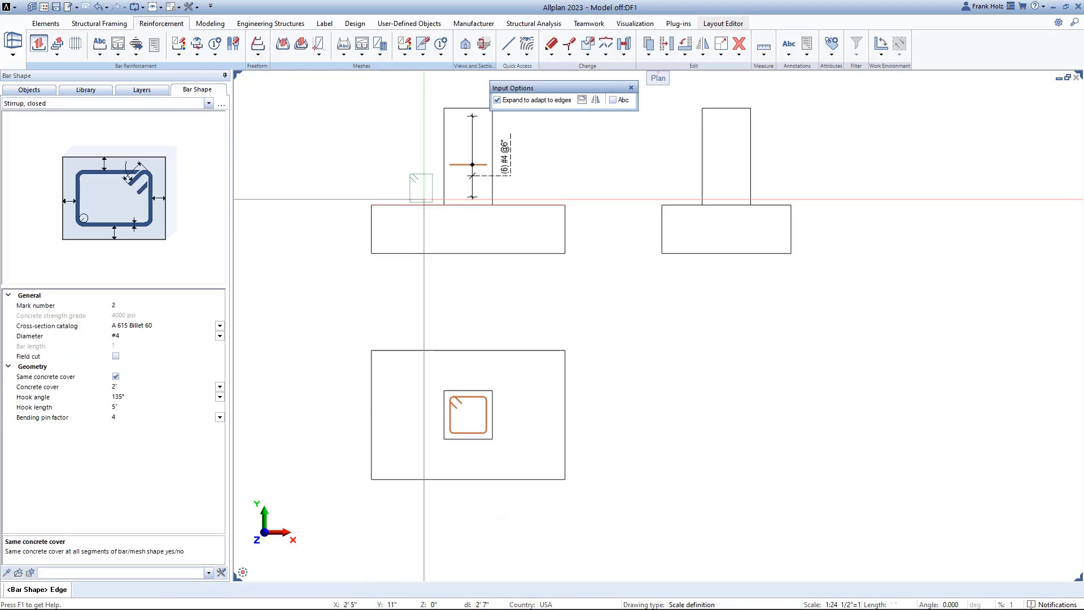
click(178, 104)
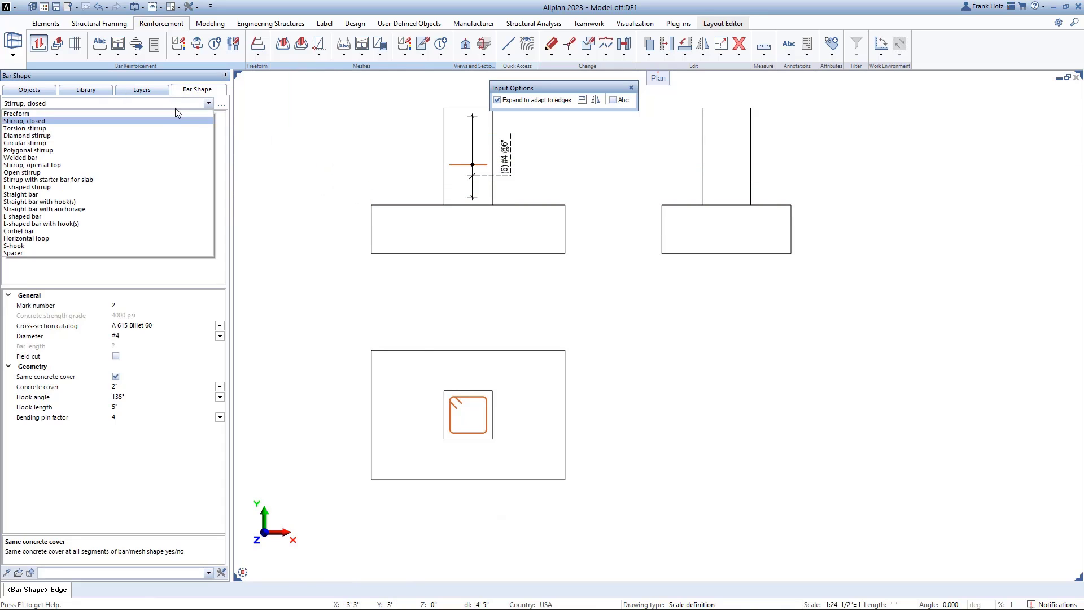
click(62, 204)
click(62, 574)
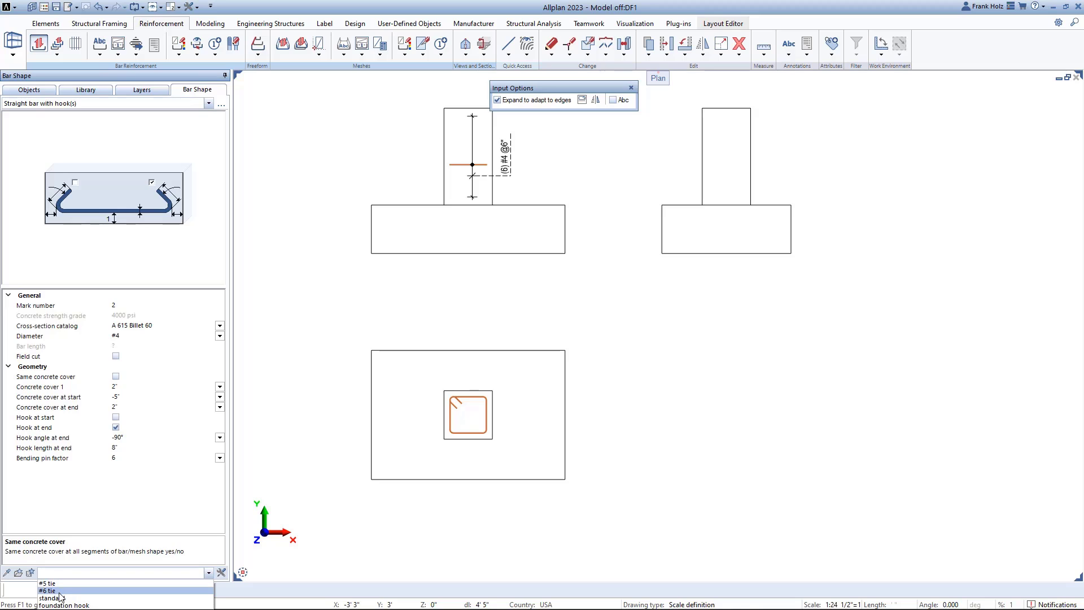
click(51, 598)
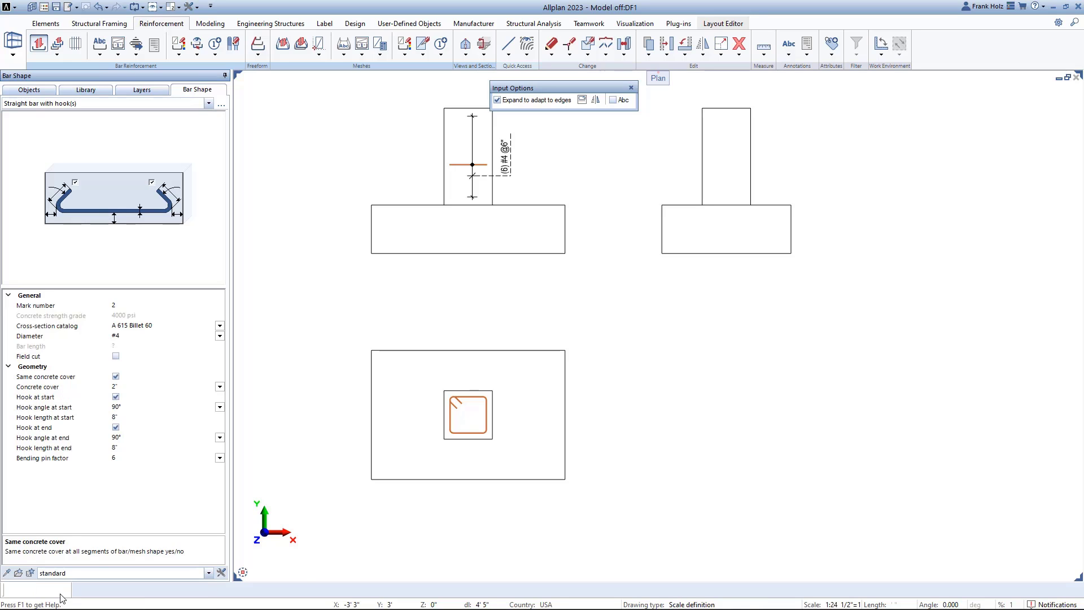
click(431, 245)
scroll(446, 242, down, 2)
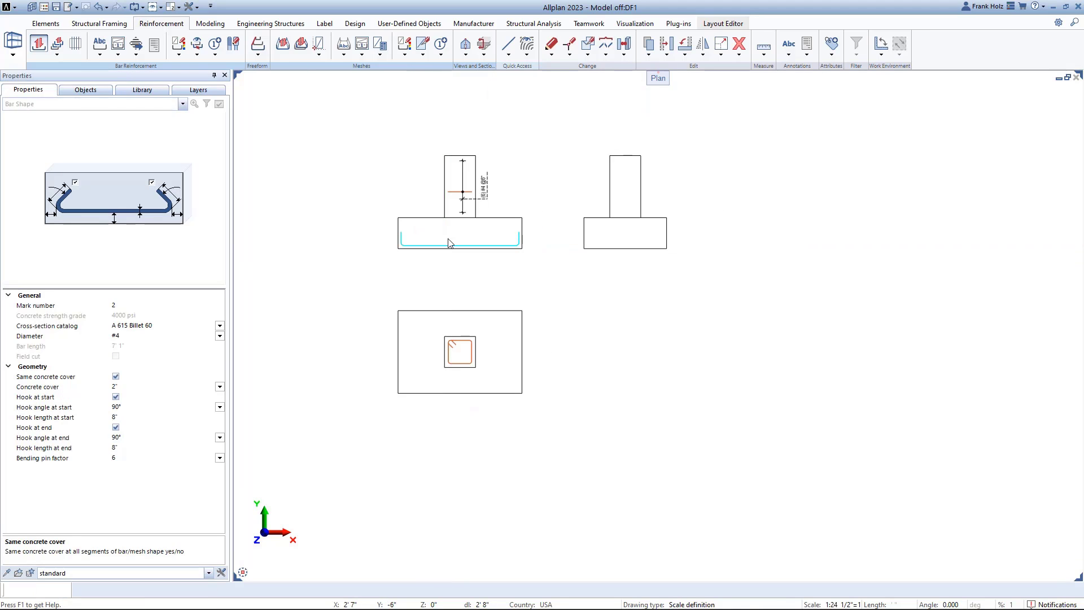
- Place the hooked bars linearly up the footing plan's left edge at 6" spacing with 2" cover, displaying only one bar near the bottom edge
click(456, 243)
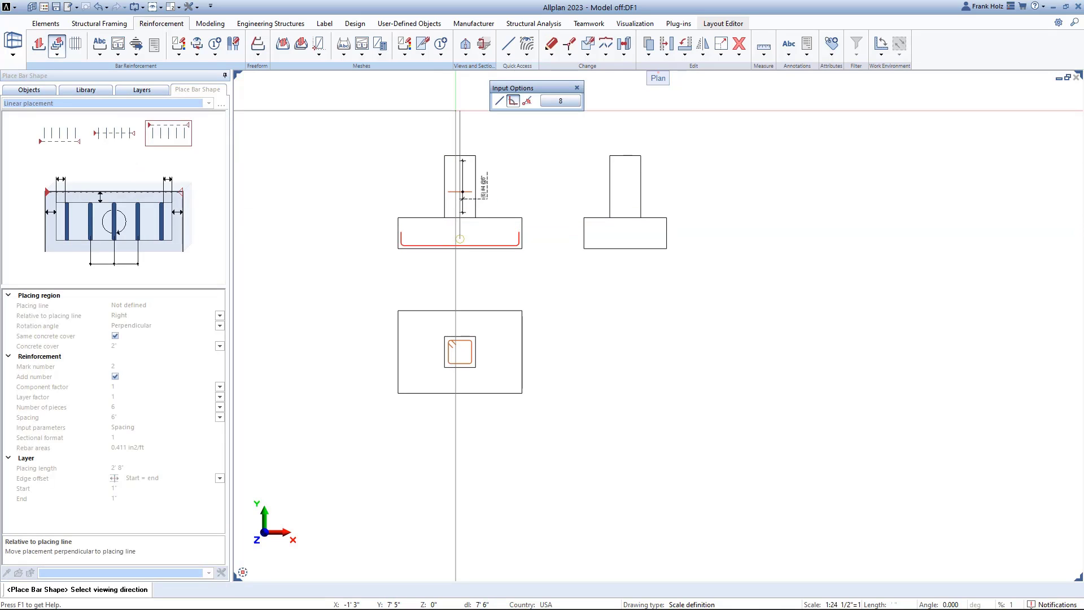
click(455, 110)
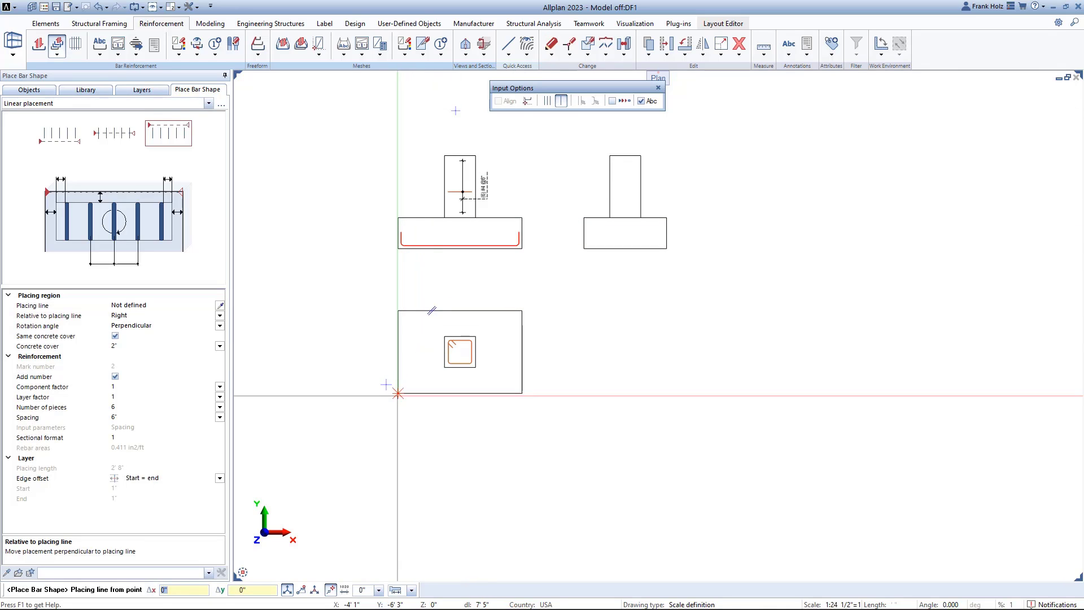
click(398, 394)
click(397, 310)
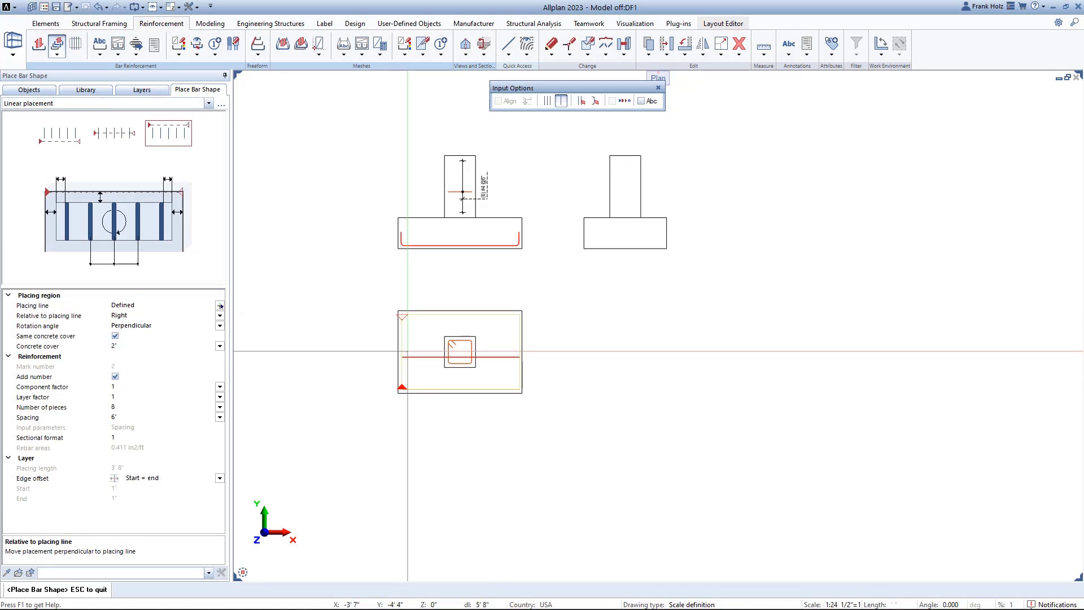
click(583, 102)
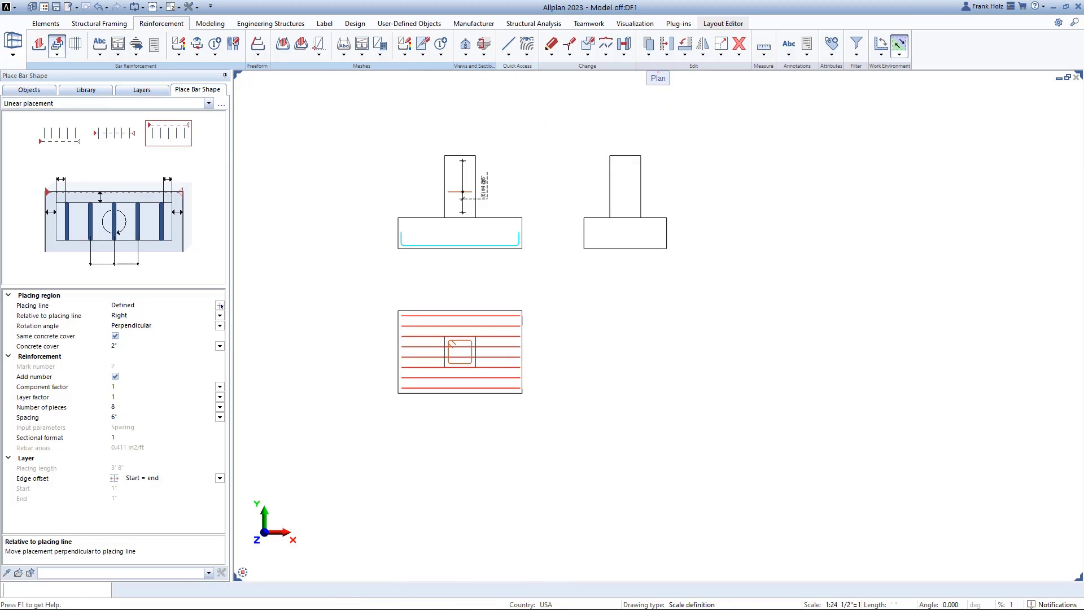
scroll(492, 373, up, 2)
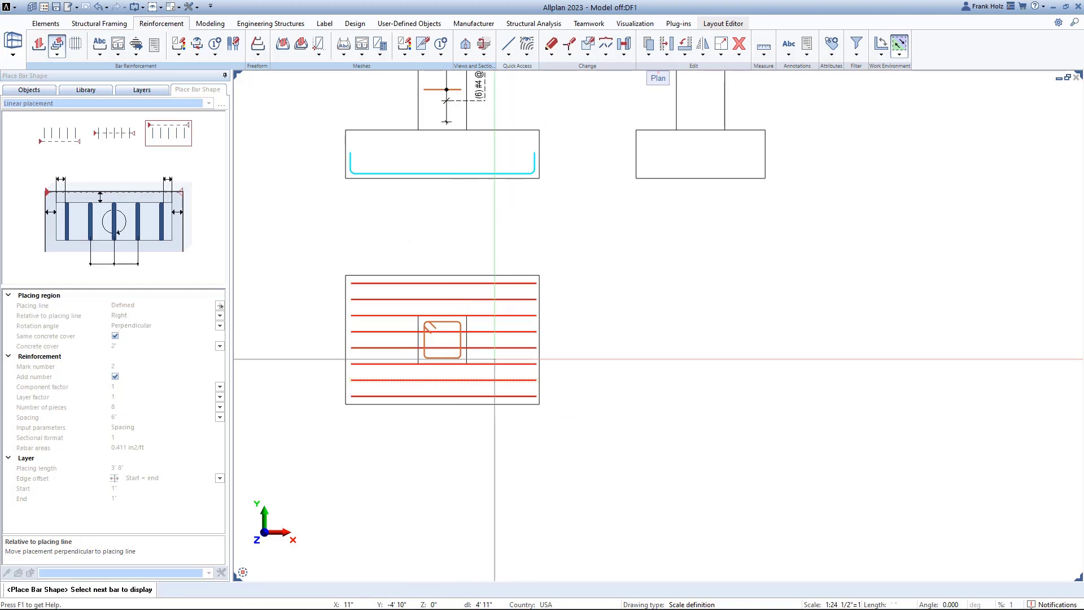
click(520, 379)
key(Escape)
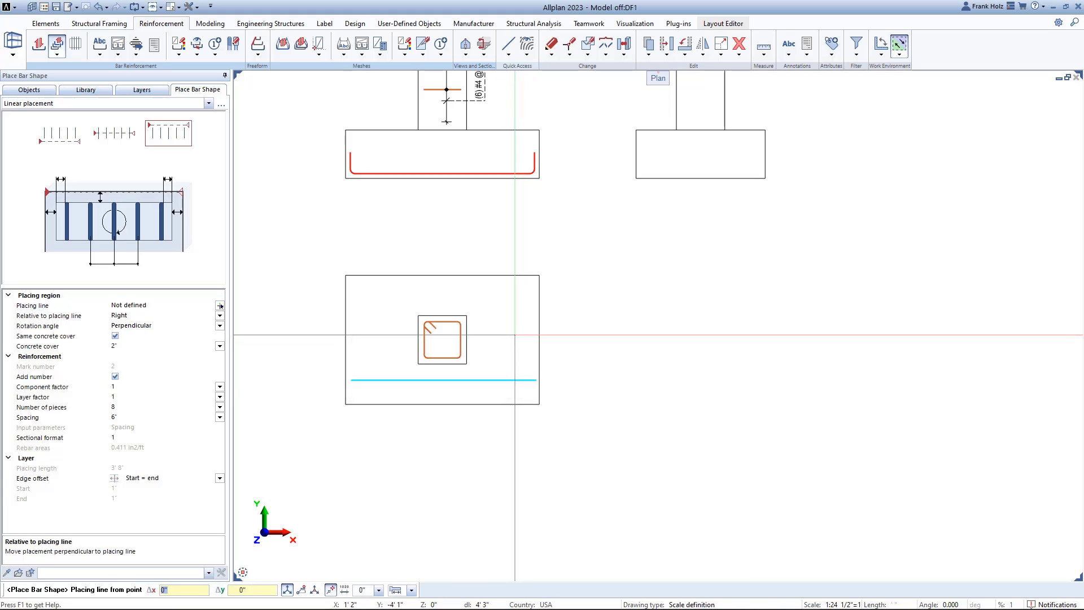
key(Escape)
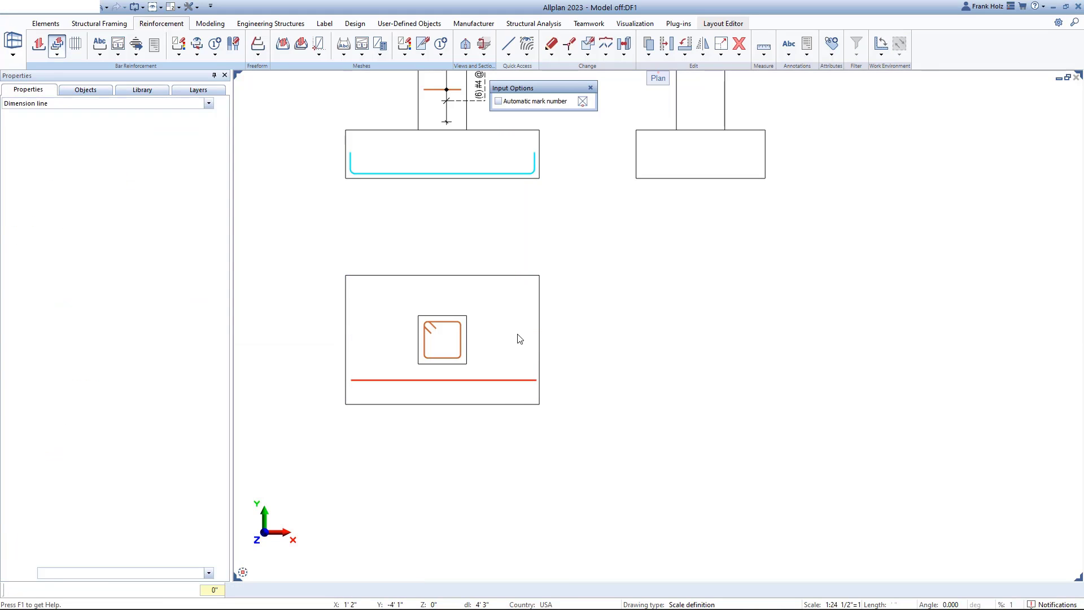
- Label the lengthwise footing bars in plan with a vertical dimension line and a leader text showing number of pieces, diameter and spacing
click(518, 341)
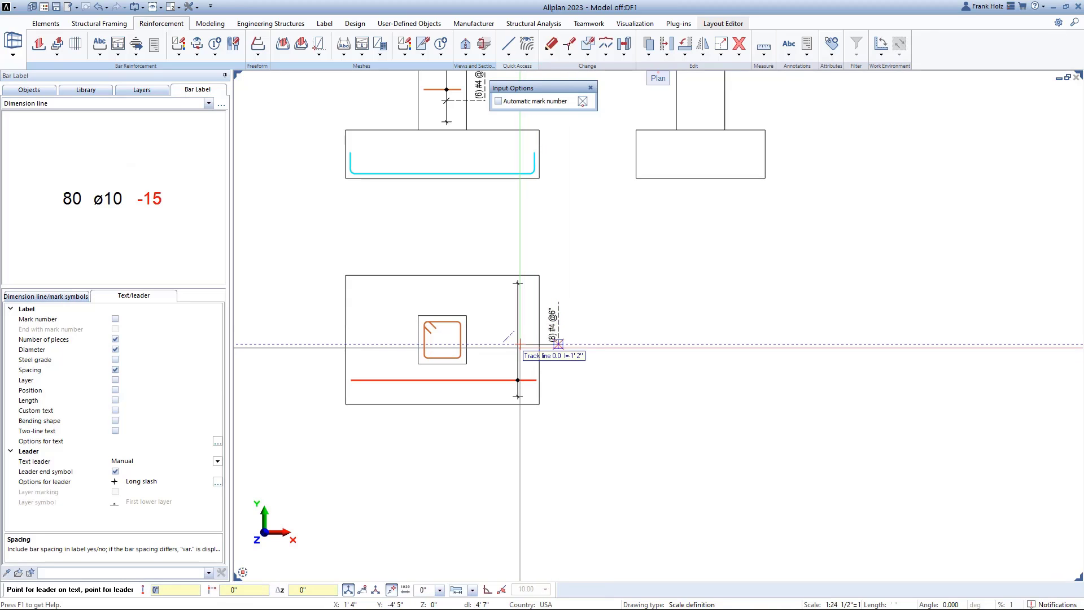
click(518, 344)
key(Escape)
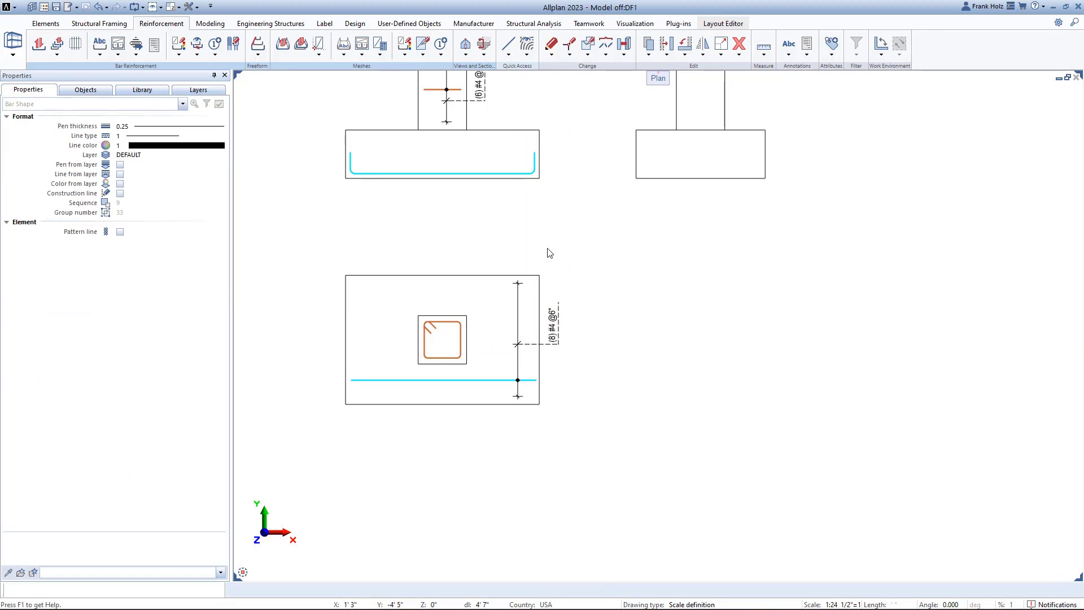
- Create a #4 straight bar with 90° hooks at both ends and 2" cover along the bottom edge of the side elevation's footing
click(684, 172)
scroll(662, 319, down, 3)
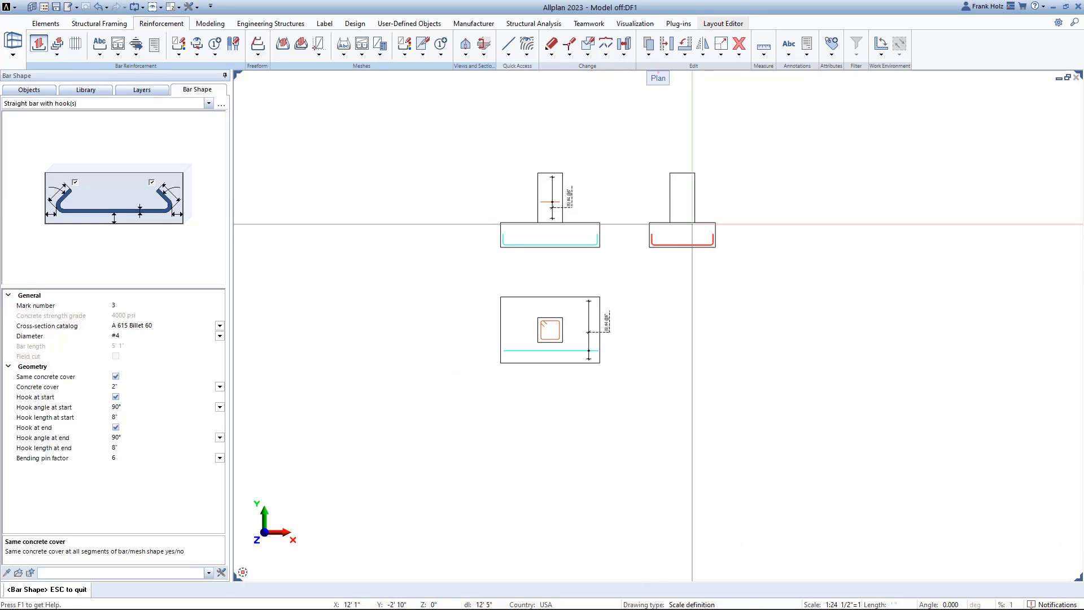
scroll(644, 257, down, 1)
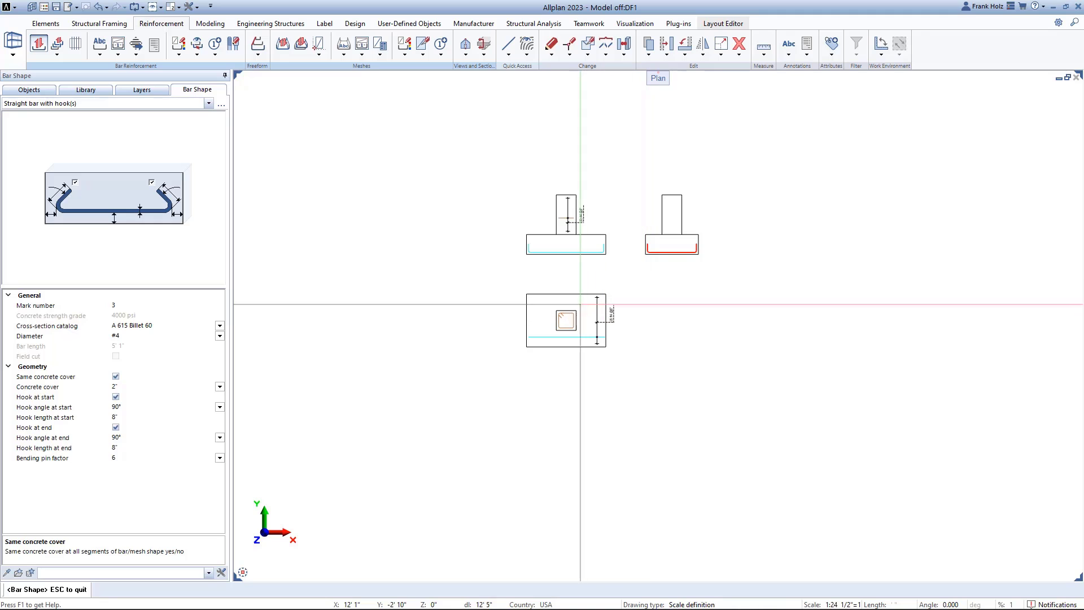
click(672, 249)
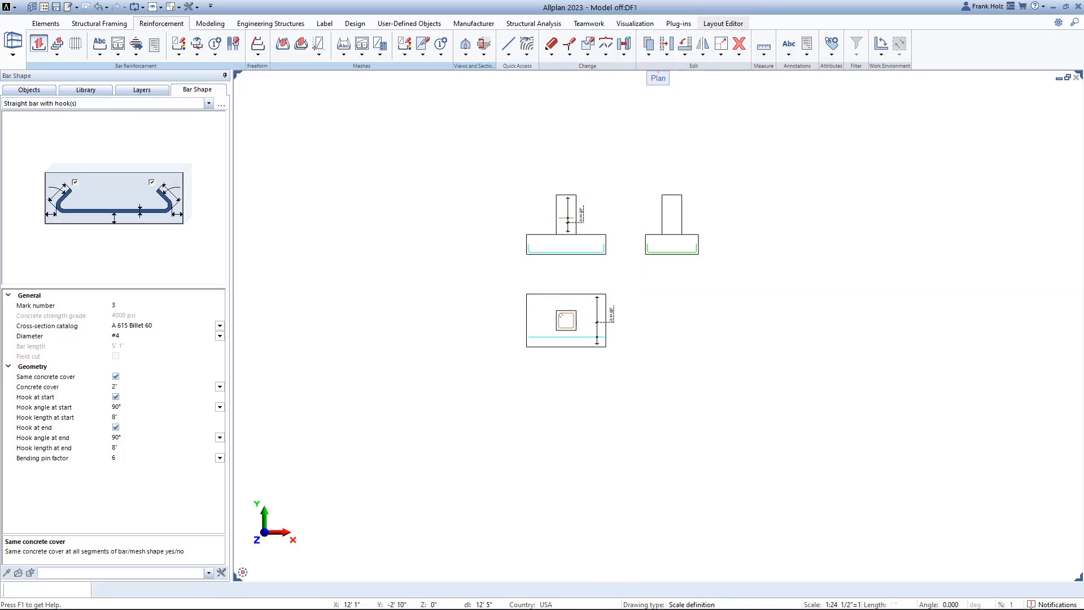
key(Escape)
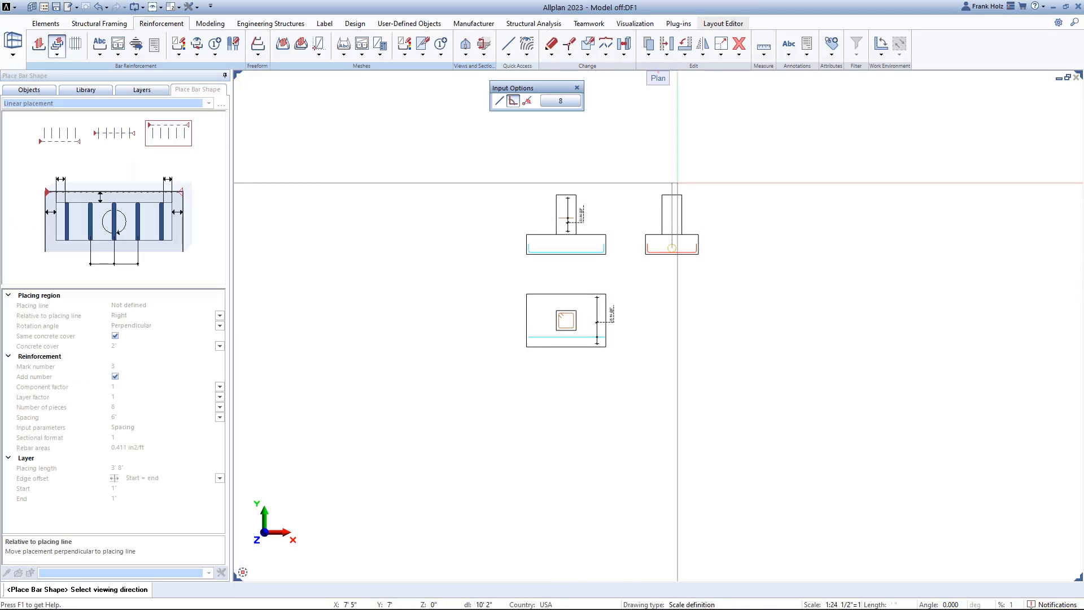
- Place the side-elevation bars linearly along the footing plan's bottom edge at 6" spacing, displaying only the second bar from the left
click(680, 181)
scroll(551, 343, up, 3)
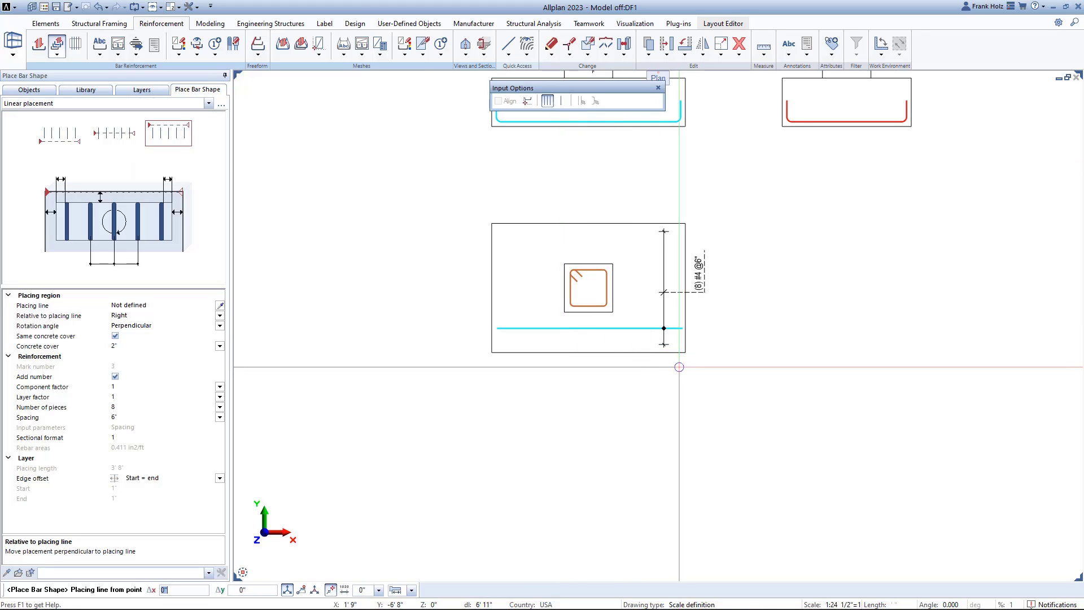
click(533, 356)
click(686, 353)
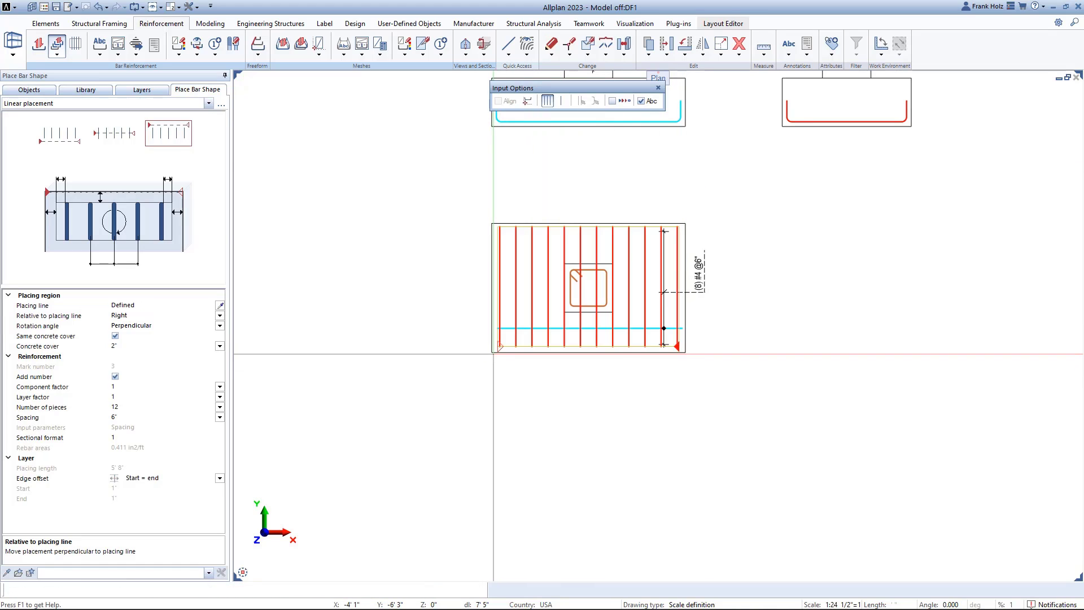
click(582, 102)
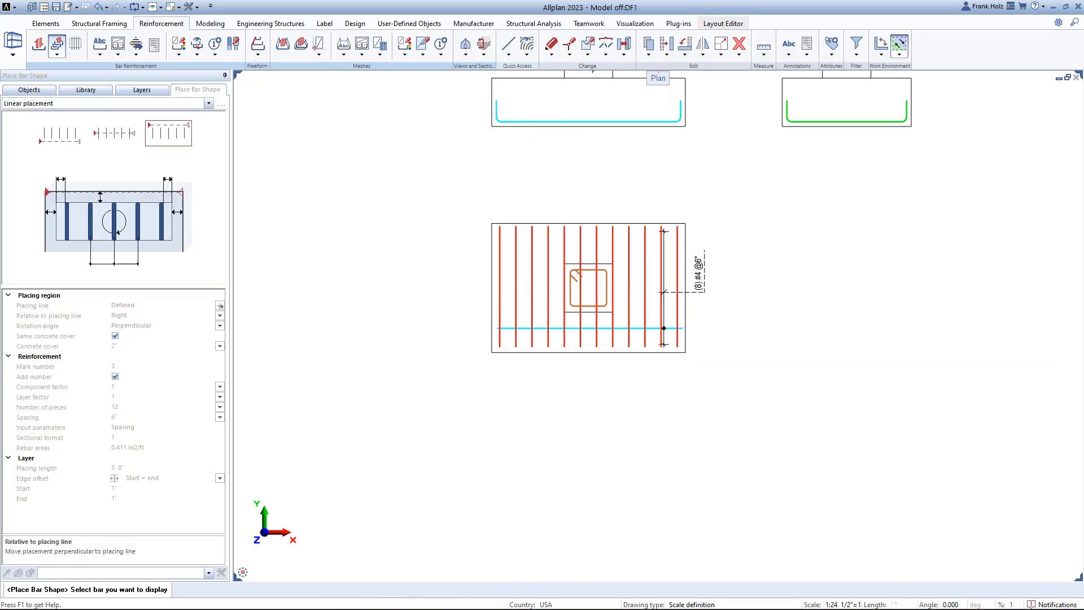
click(516, 287)
key(Escape)
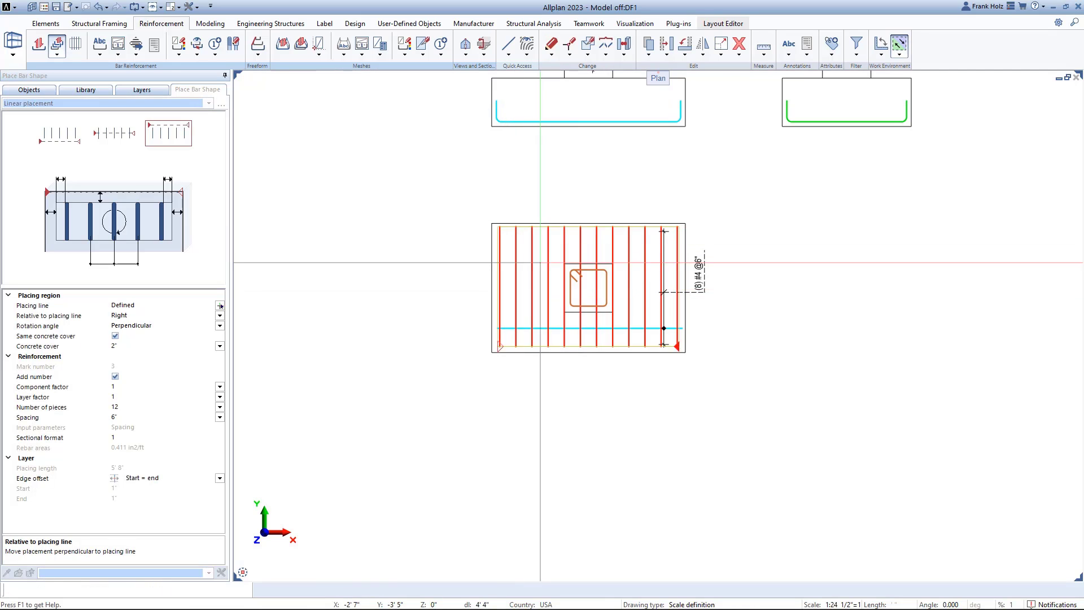
key(Escape)
key(Escape)
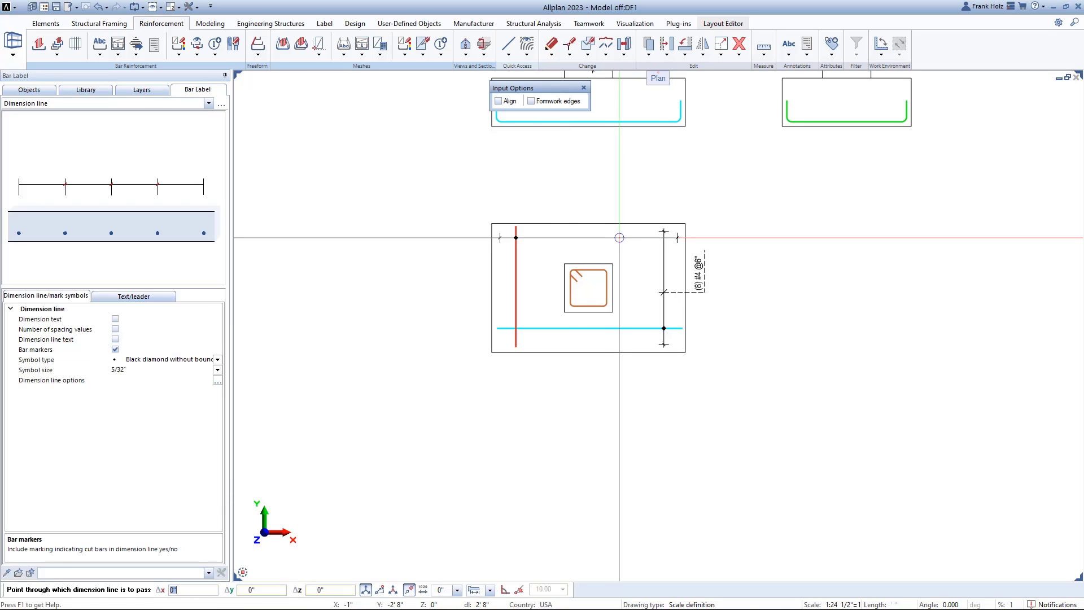
- Label the crosswise footing bars with a horizontal dimension line and a leader text above the plan showing number of pieces, diameter and spacing
click(621, 238)
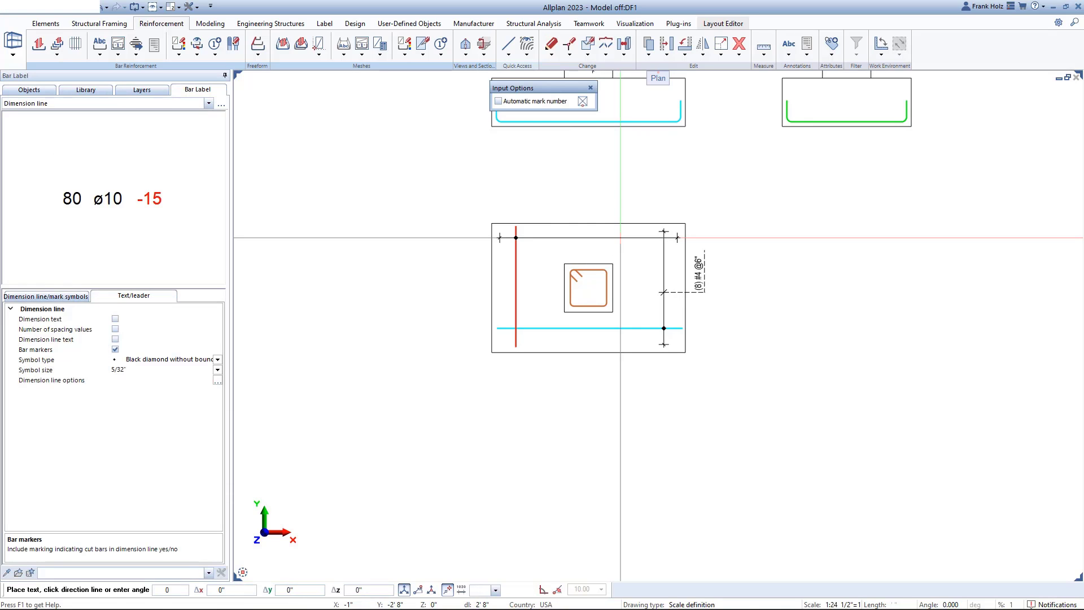
click(583, 215)
click(560, 238)
key(Escape)
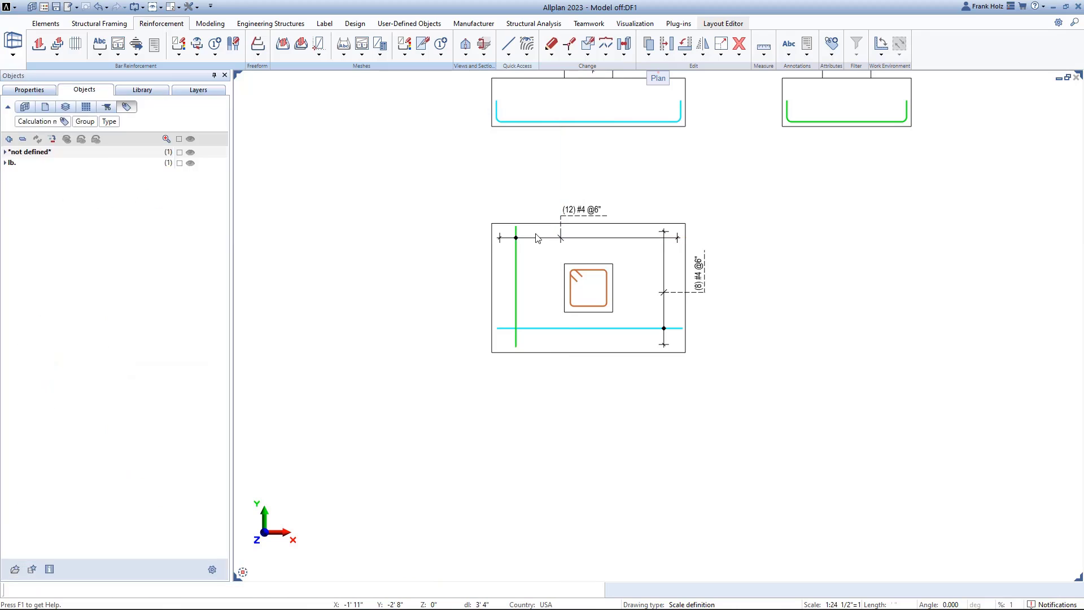
- Create a #4 bar with the "foundation hook" favorite, uniform 2" cover and no edge expansion, from the column elevation's top-left corner to the footing's bottom edge
key(b)
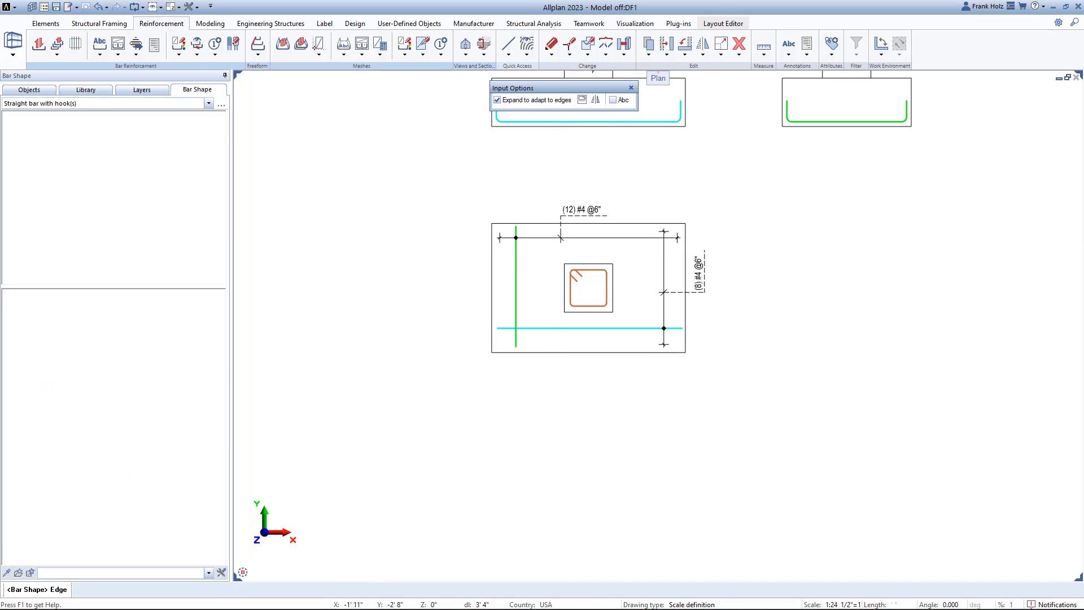
scroll(544, 390, down, 3)
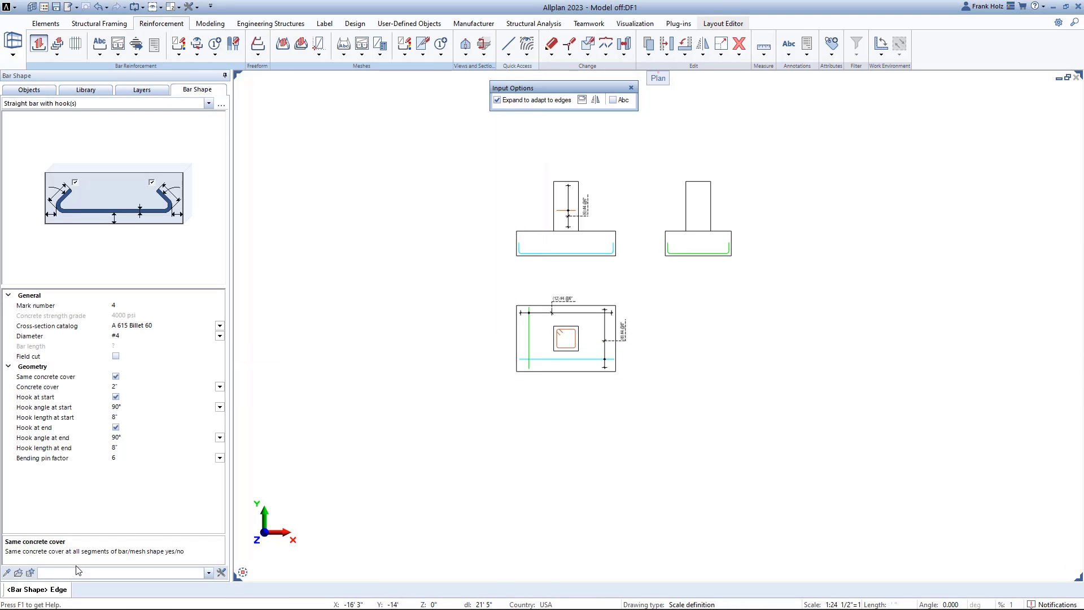
click(68, 606)
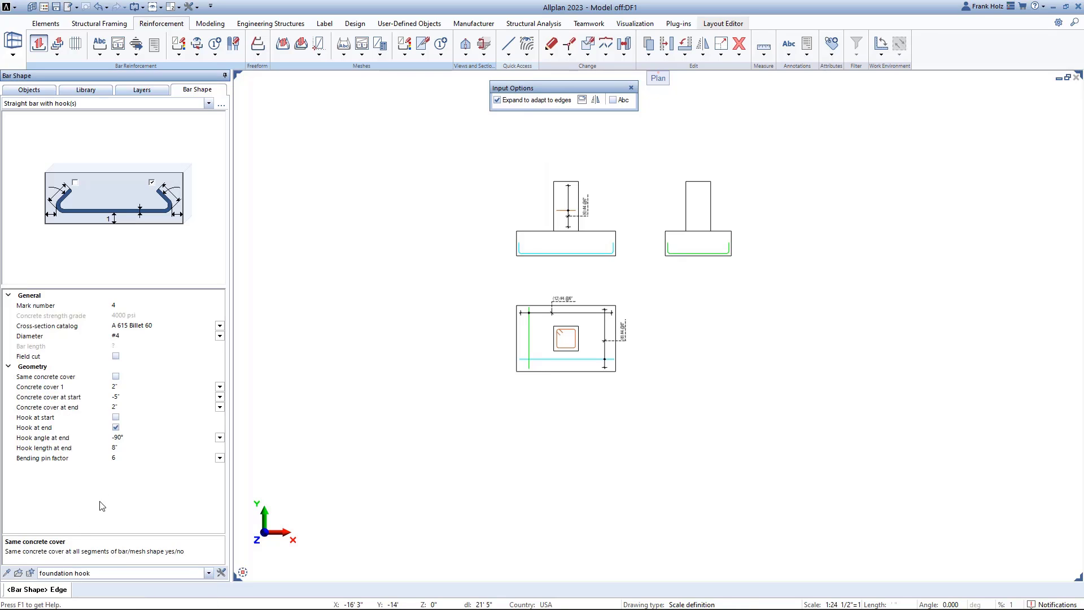
click(115, 376)
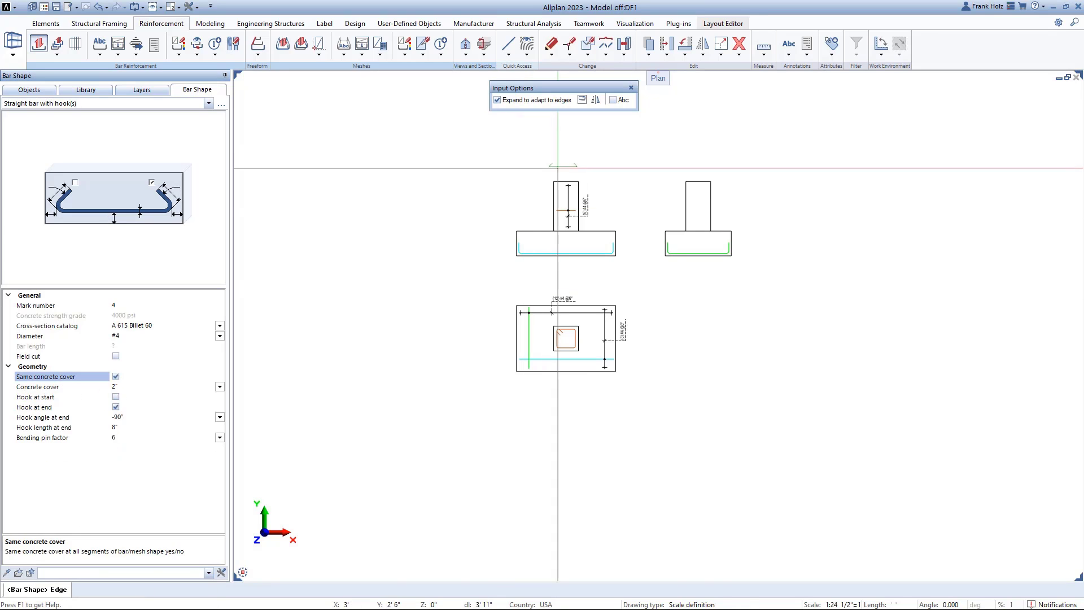
scroll(549, 189, up, 3)
click(511, 102)
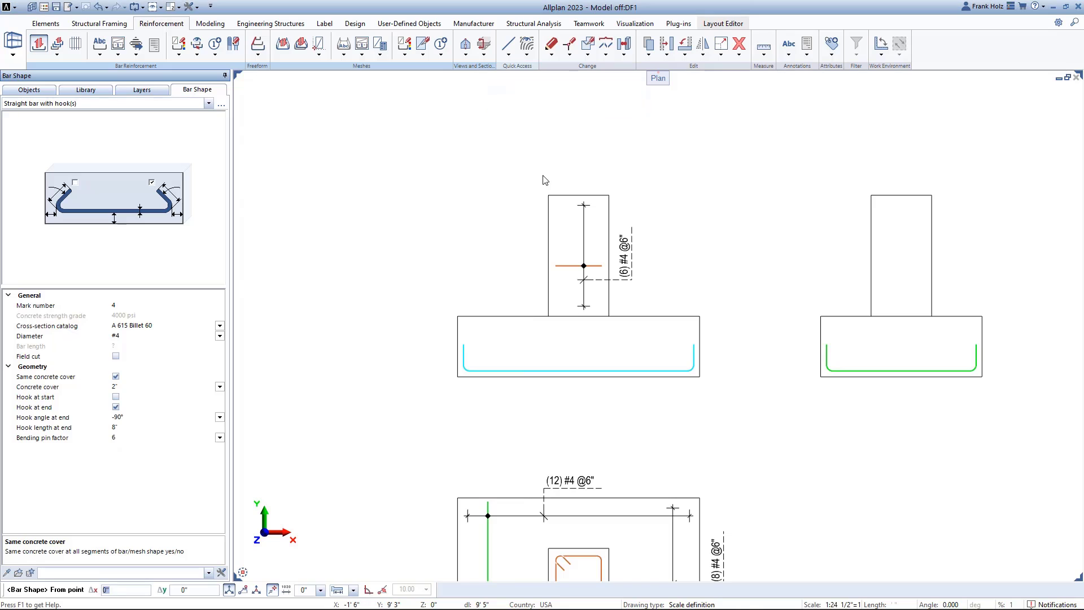
click(548, 196)
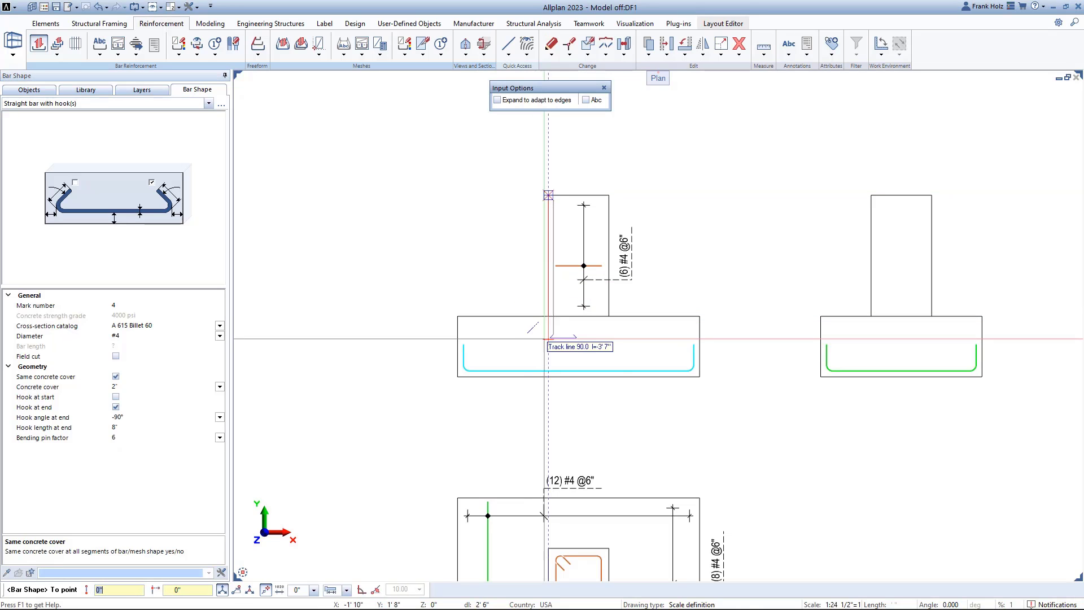
click(548, 377)
key(Escape)
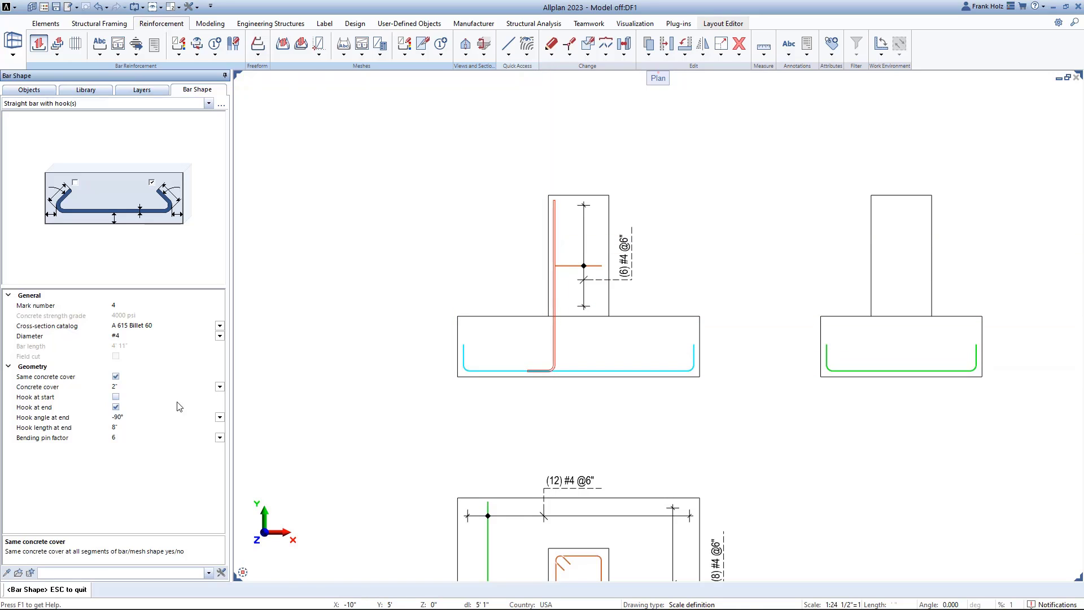
scroll(491, 332, down, 3)
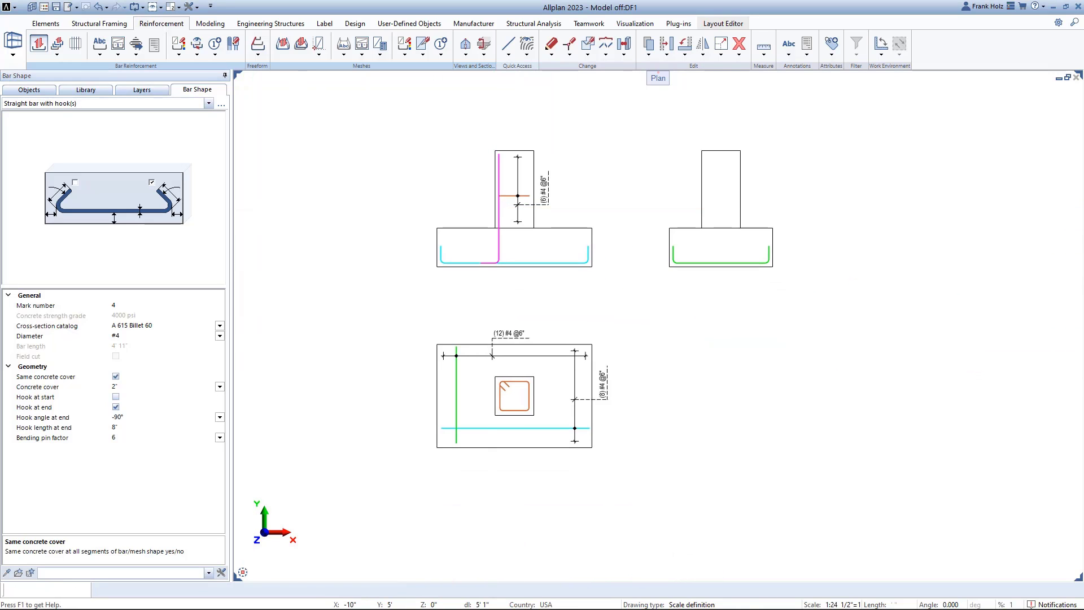
key(Escape)
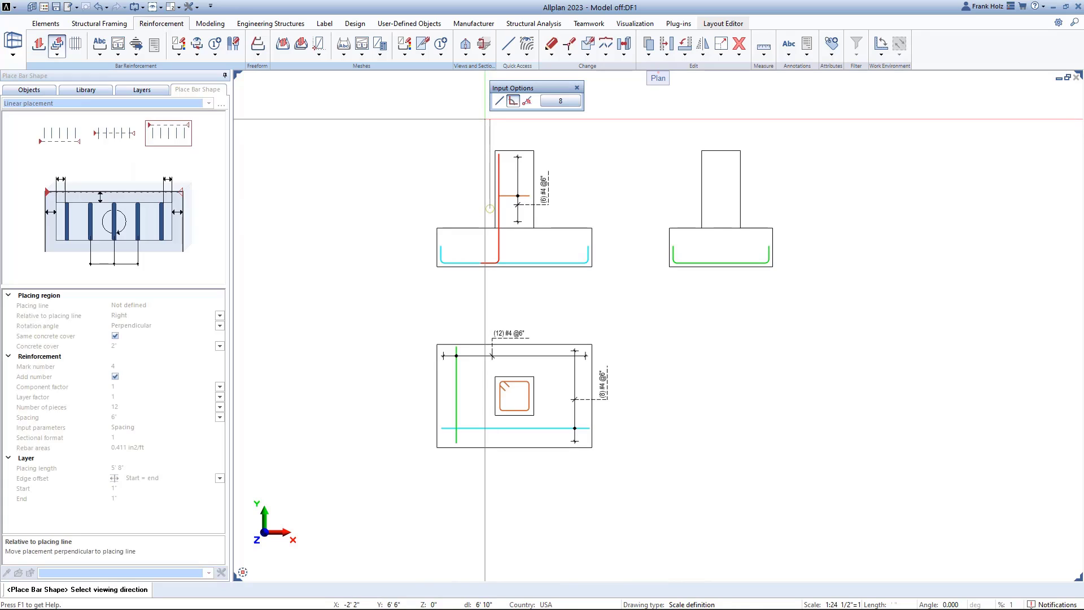
- Place two of the hooked column bars along the left side of the plan's stirrup, using the stirrup segment as placing region
click(490, 139)
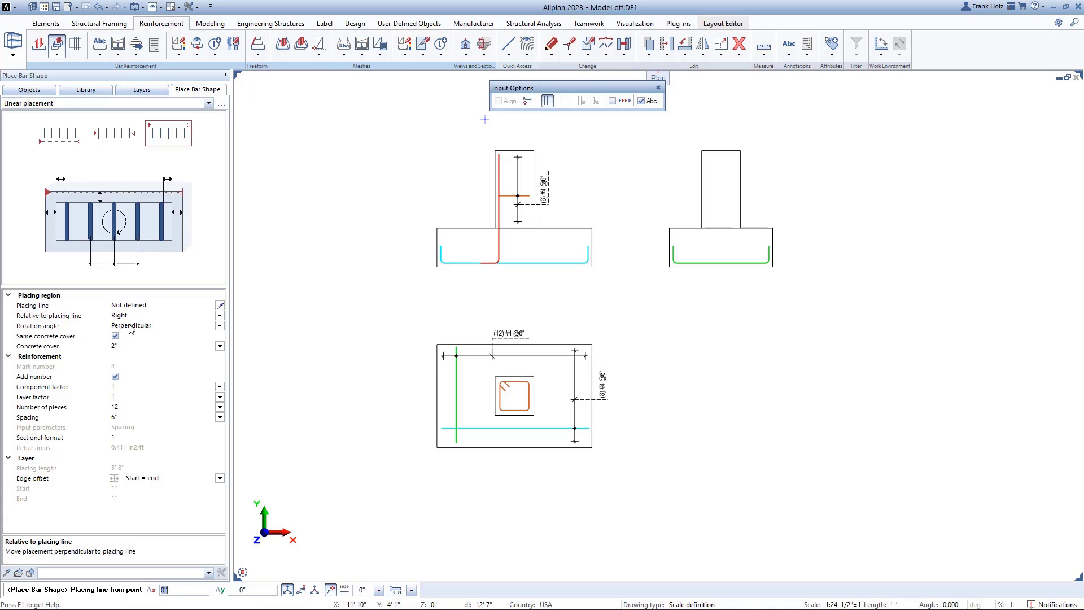
click(529, 103)
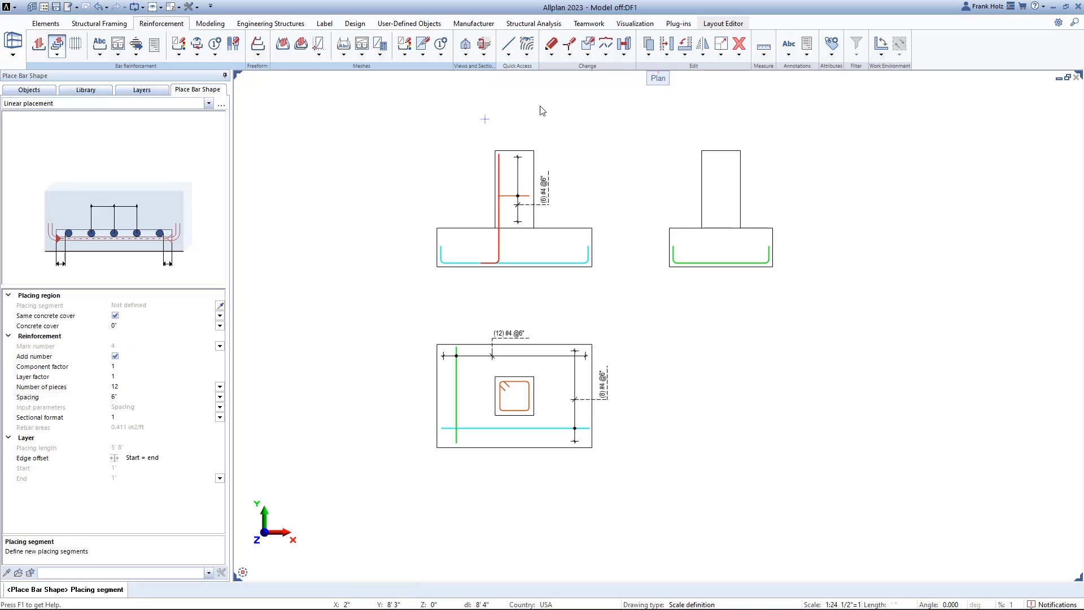
scroll(517, 398, up, 4)
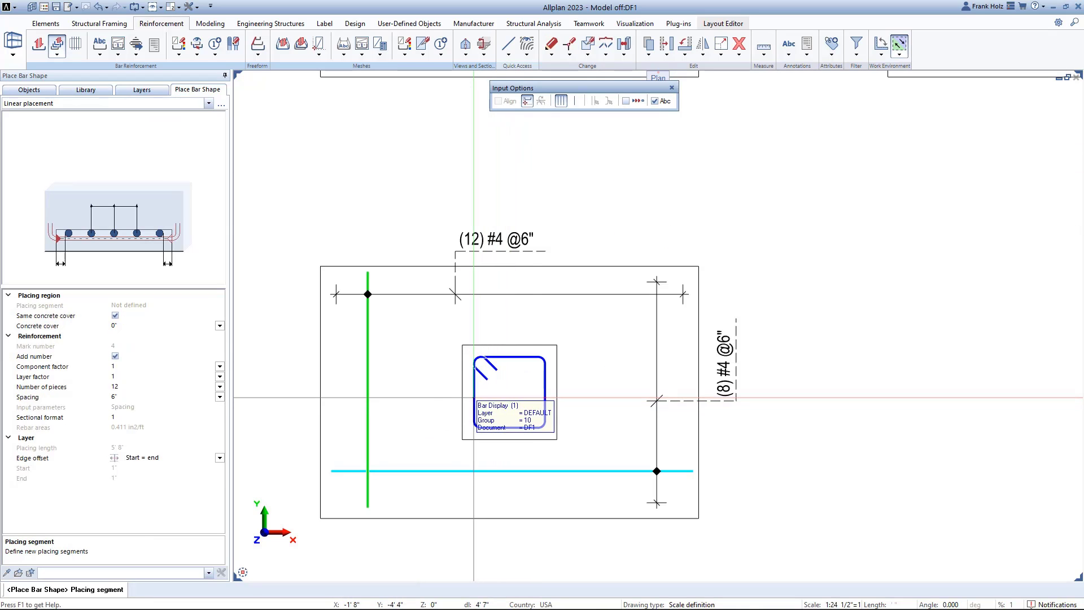
click(476, 395)
click(220, 306)
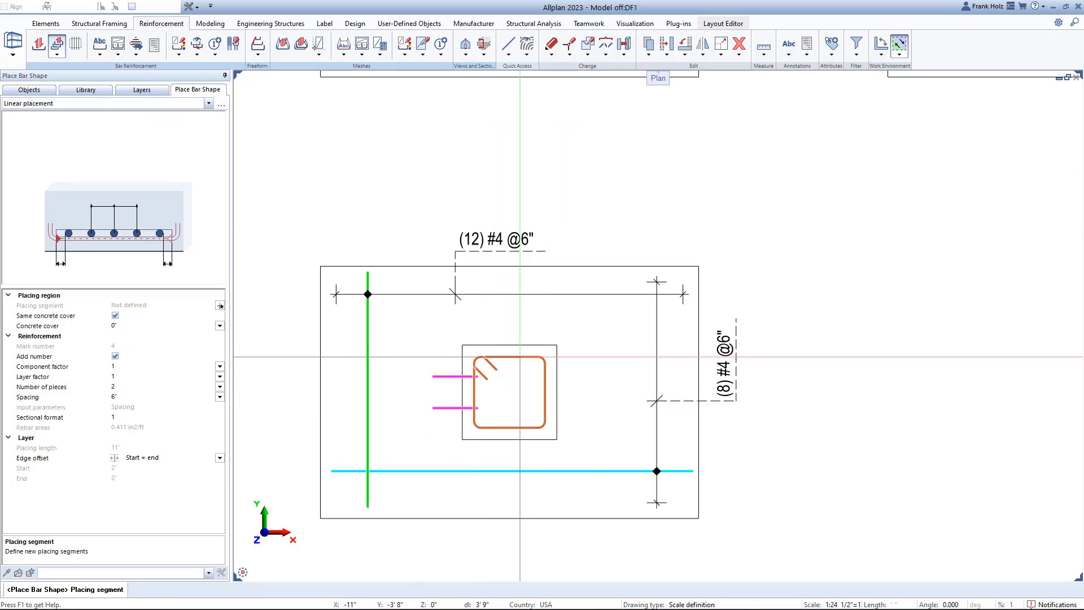
- Place two hooked column bars at 6" spacing along each of the stirrup's top, right and bottom sides in the plan
right_click(545, 394)
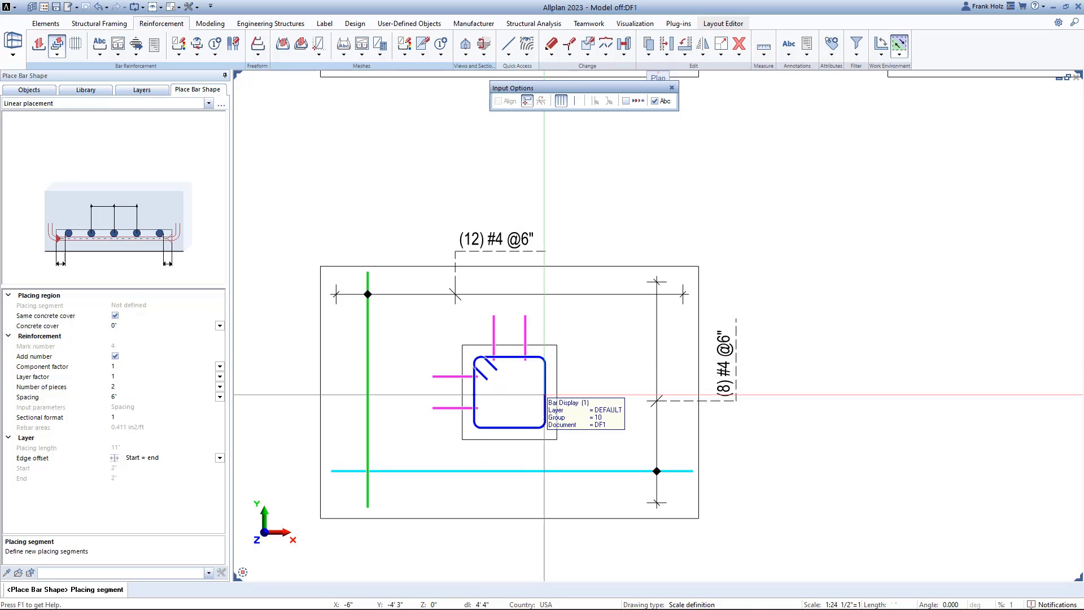
click(545, 395)
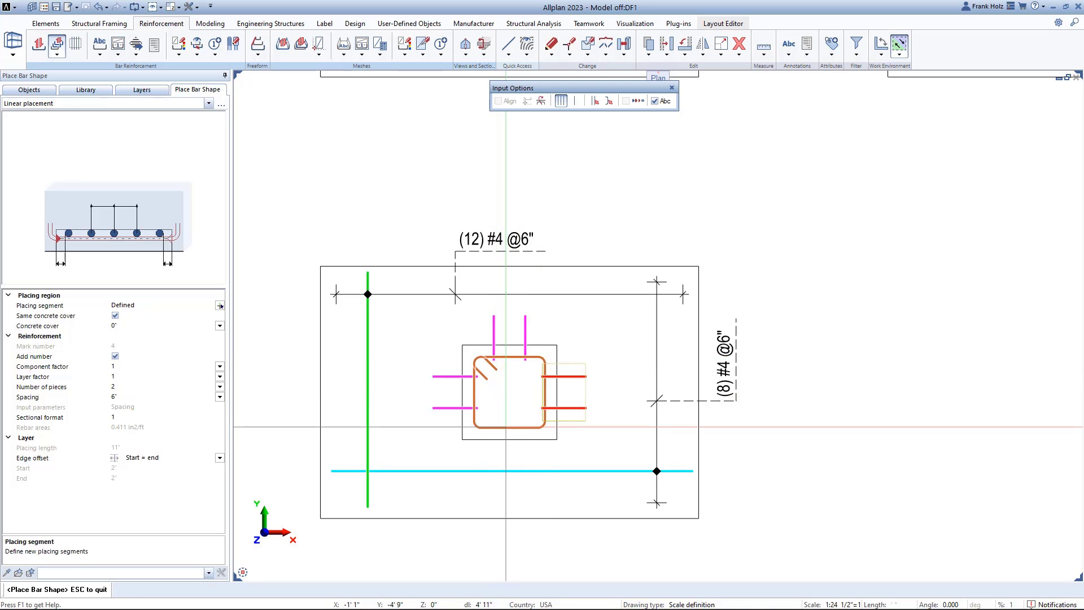
right_click(511, 427)
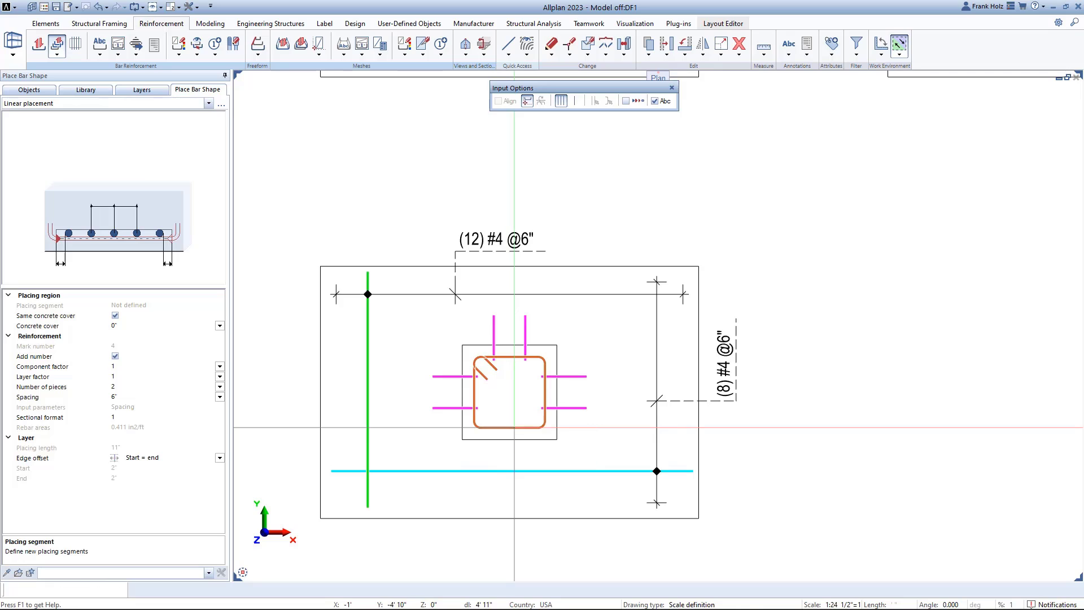
click(514, 427)
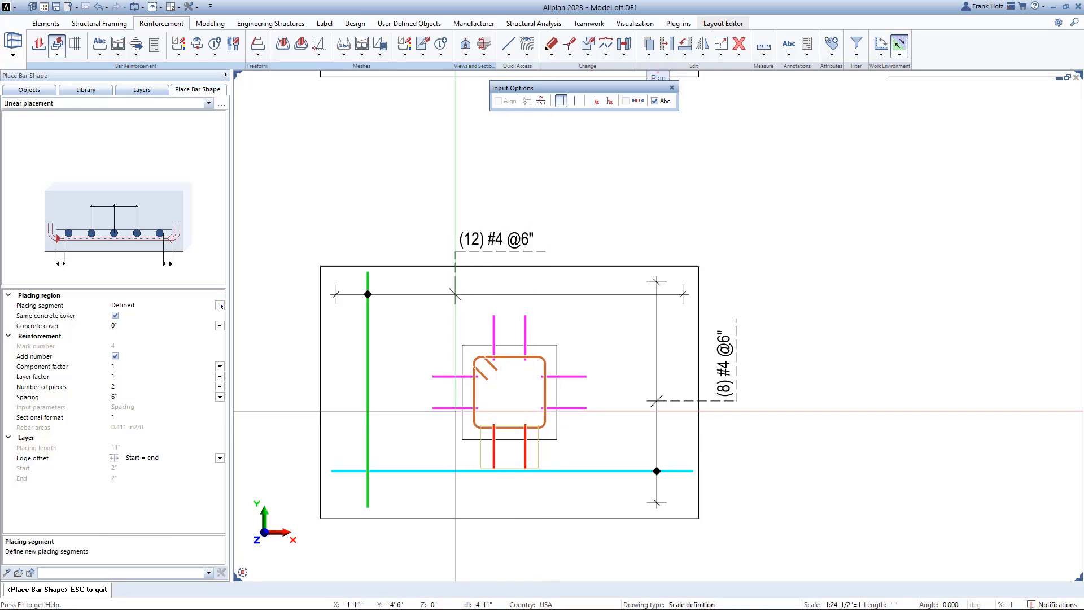
scroll(530, 421, down, 4)
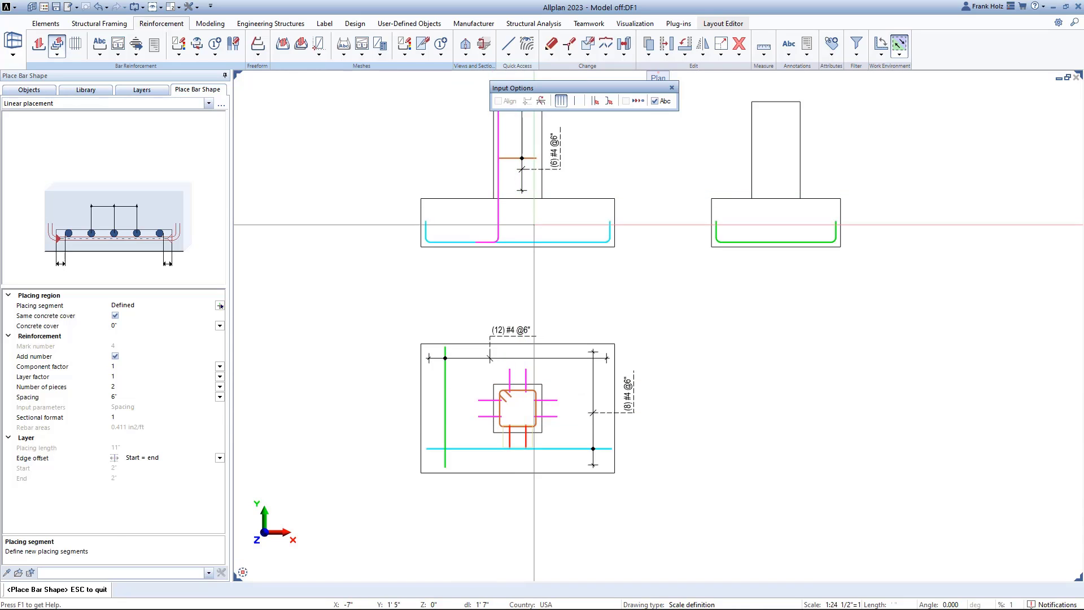
scroll(460, 400, up, 4)
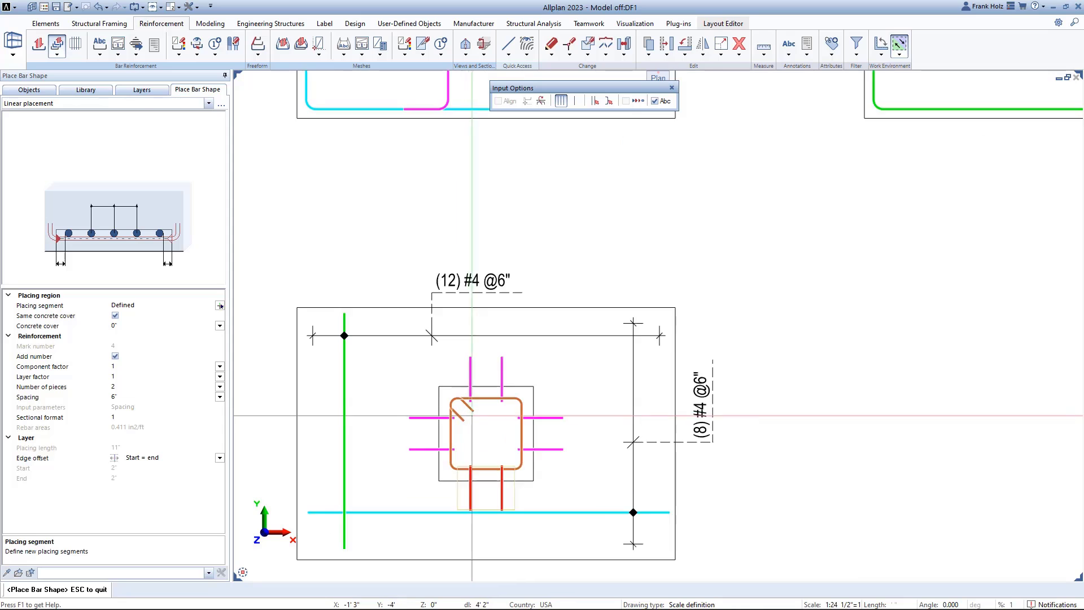
middle_drag(488, 421, 482, 376)
key(Escape)
key(Escape)
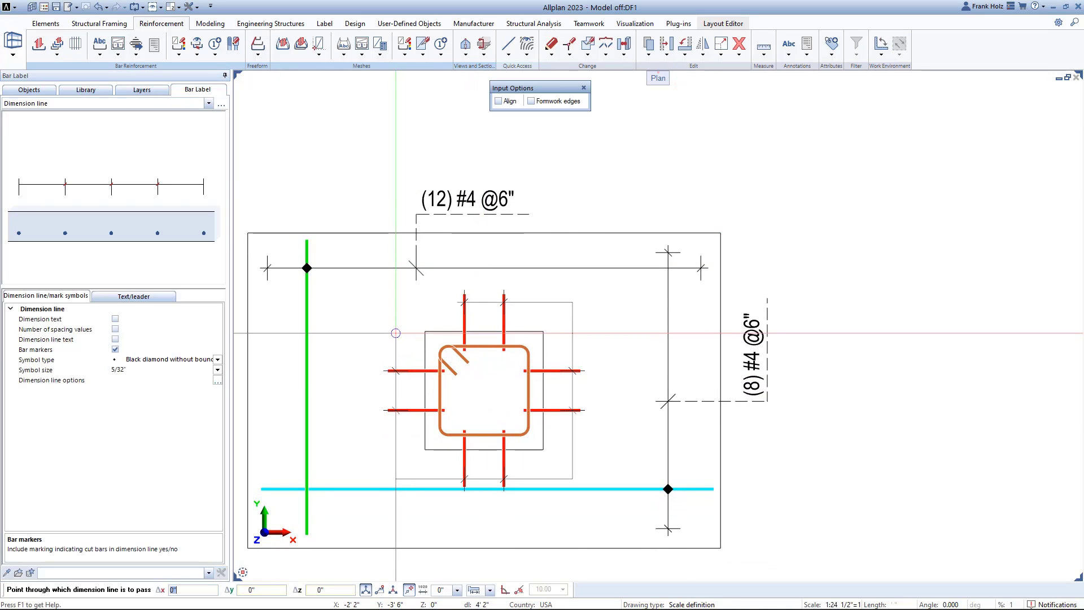
- Label the column bars with a dimension line around all four sides and a leader text above and left of the column
click(405, 333)
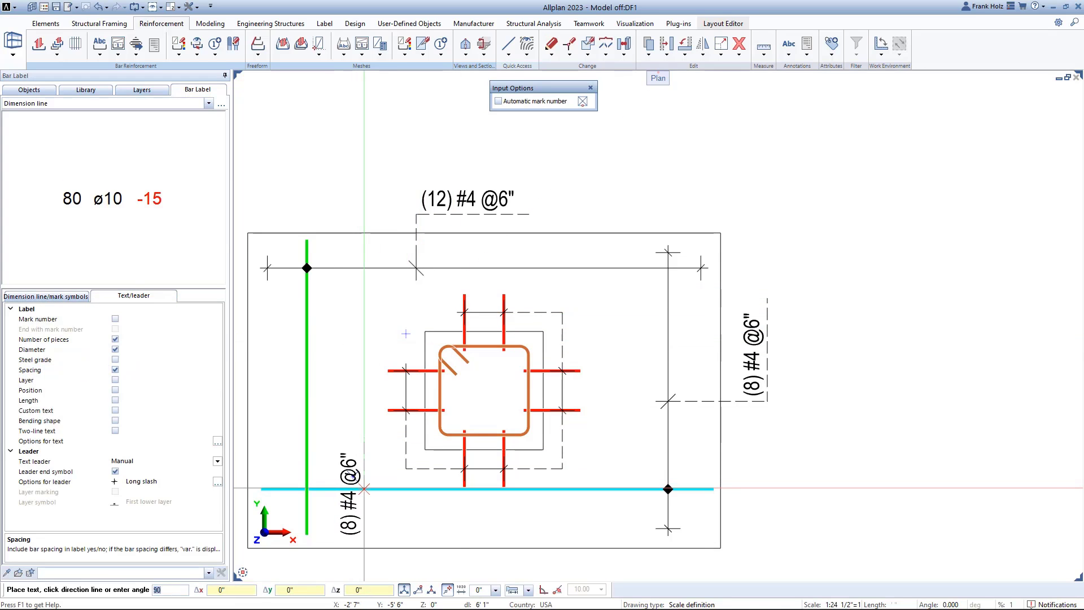
click(365, 488)
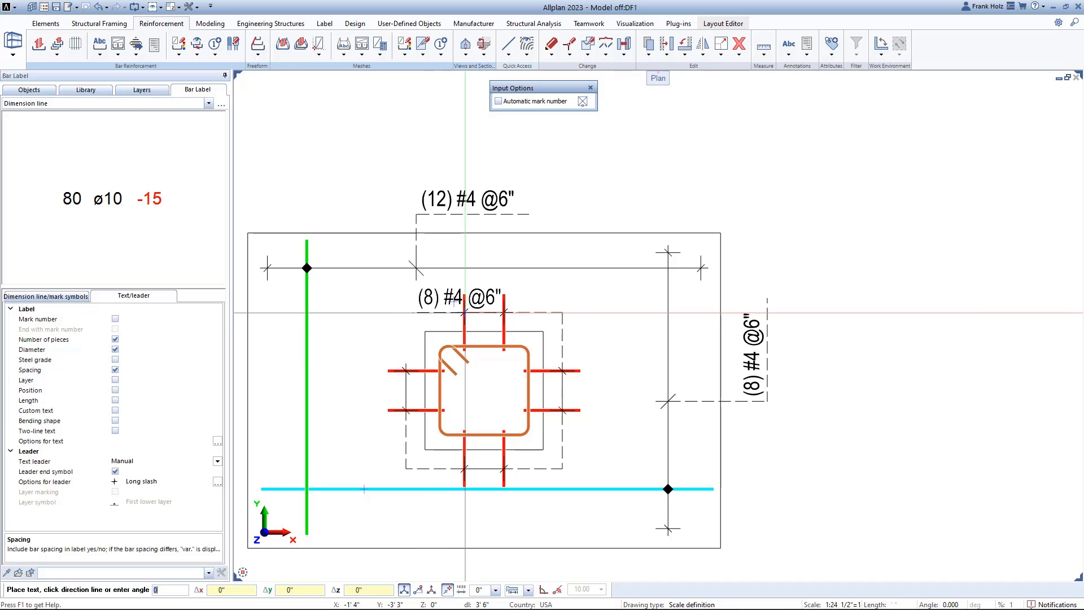
click(371, 312)
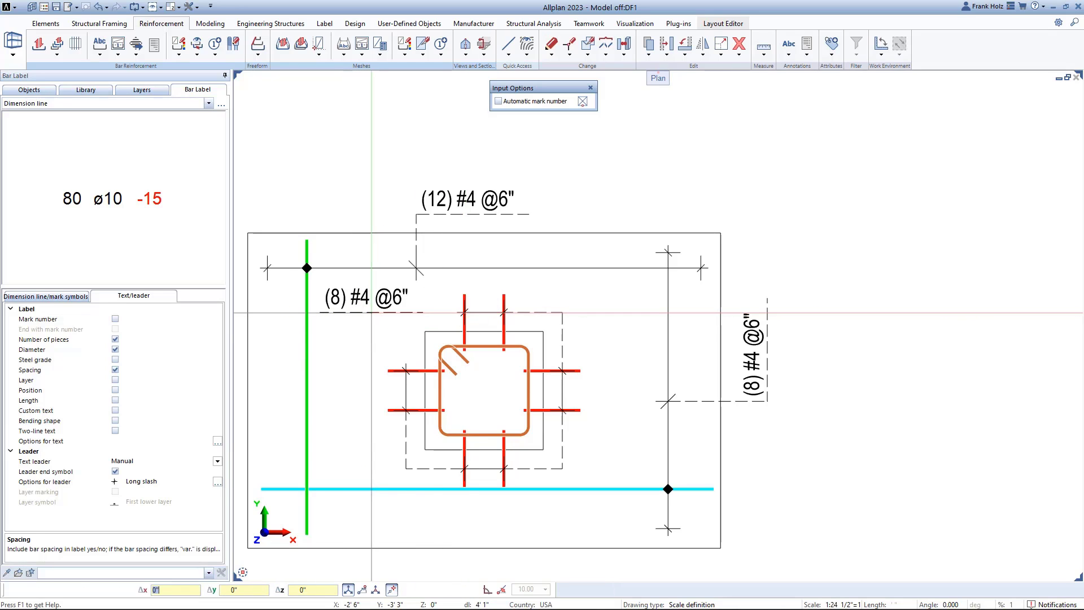
key(Escape)
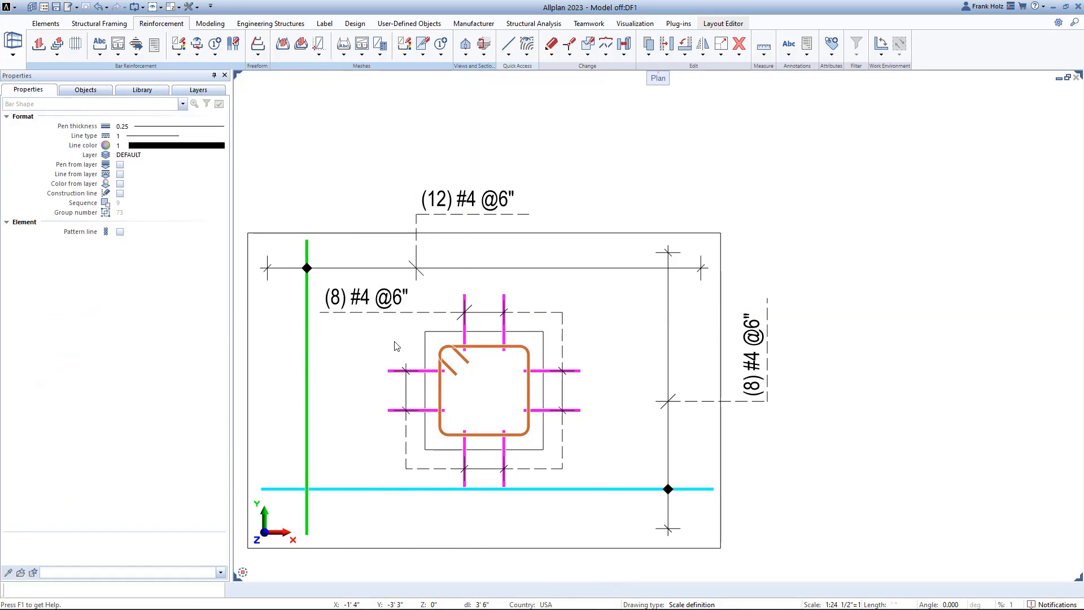
scroll(457, 316, down, 5)
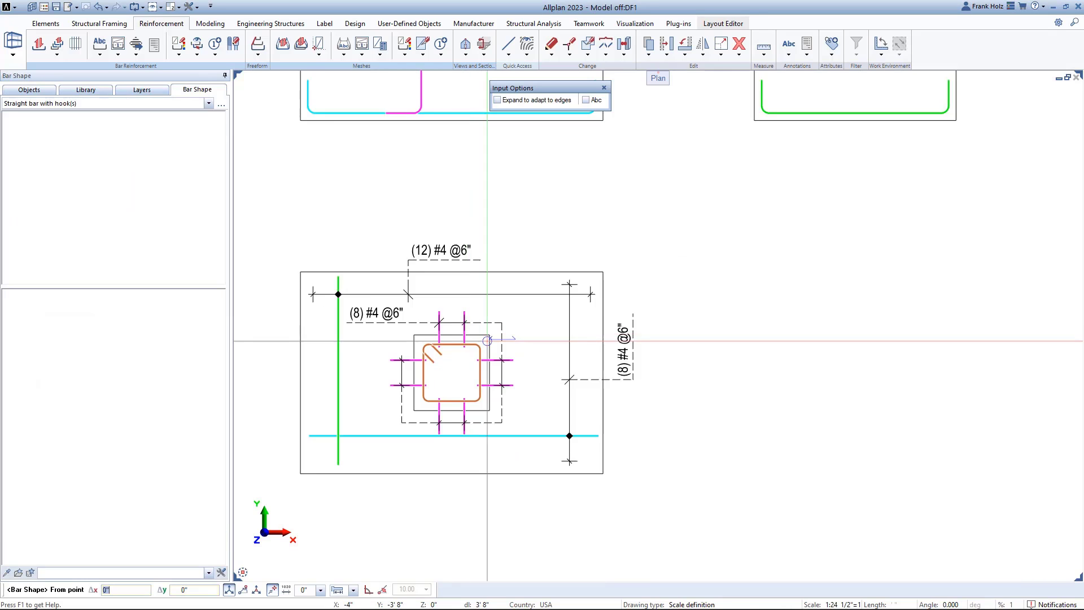
key(Escape)
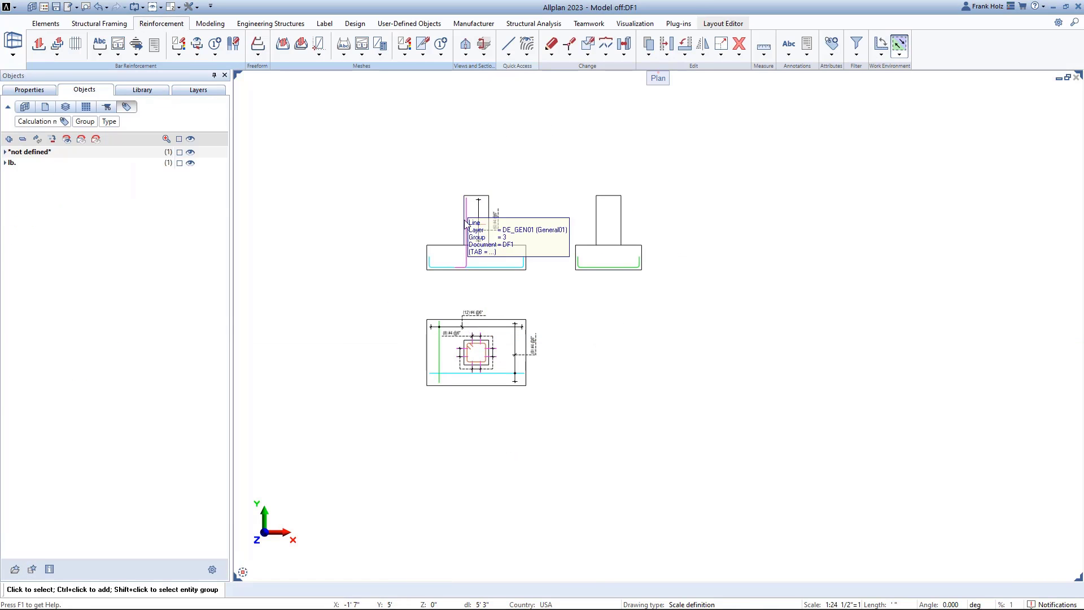
- Try to mirror the vertical hooked bar about the column's vertical centreline in the front elevation without making a copy
scroll(466, 224, up, 3)
click(458, 191)
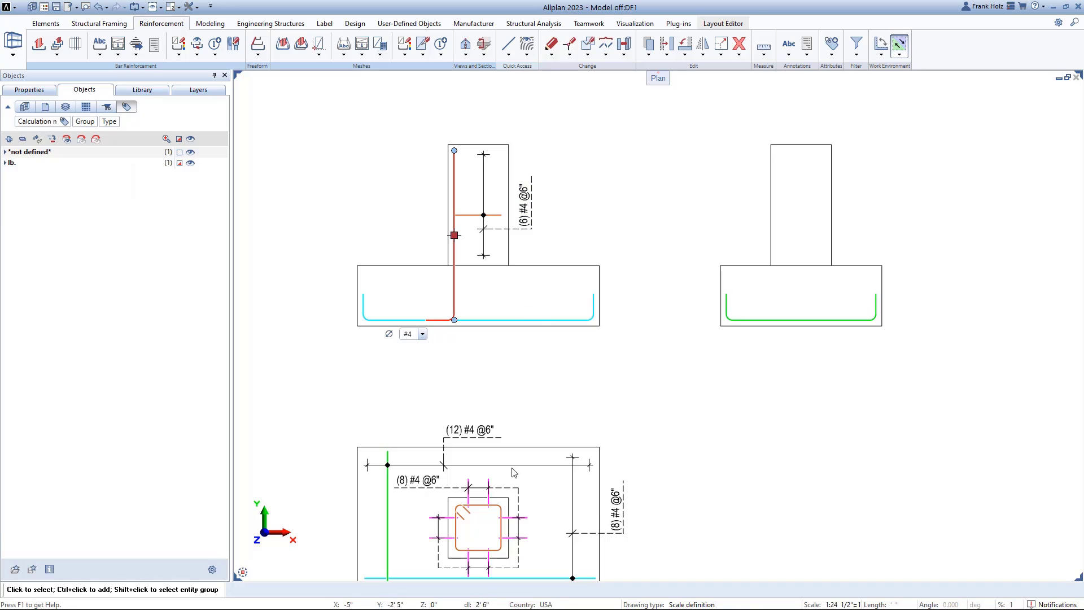
click(706, 45)
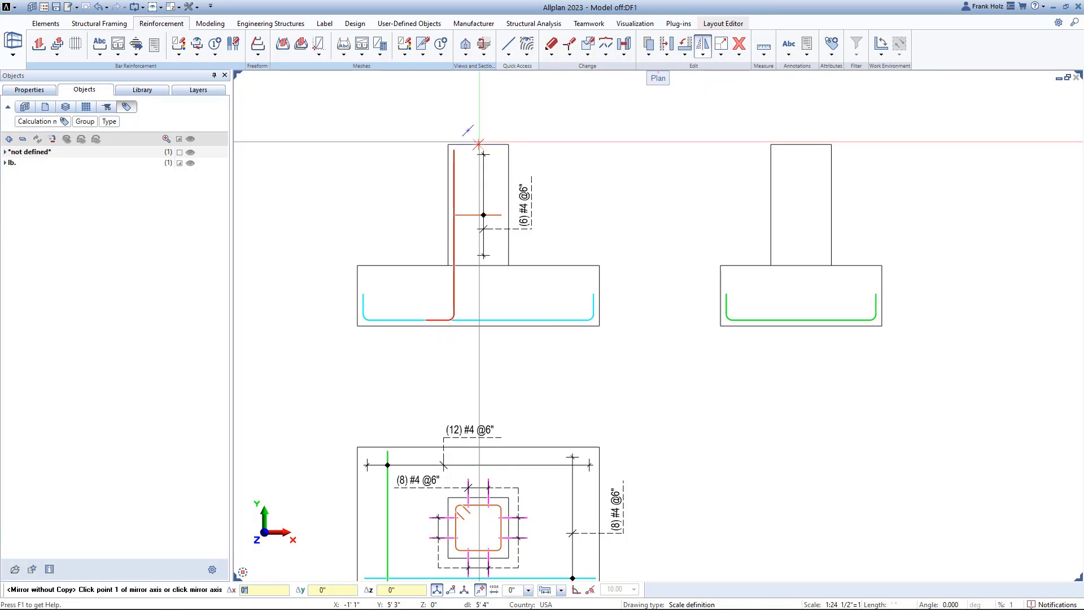
click(477, 136)
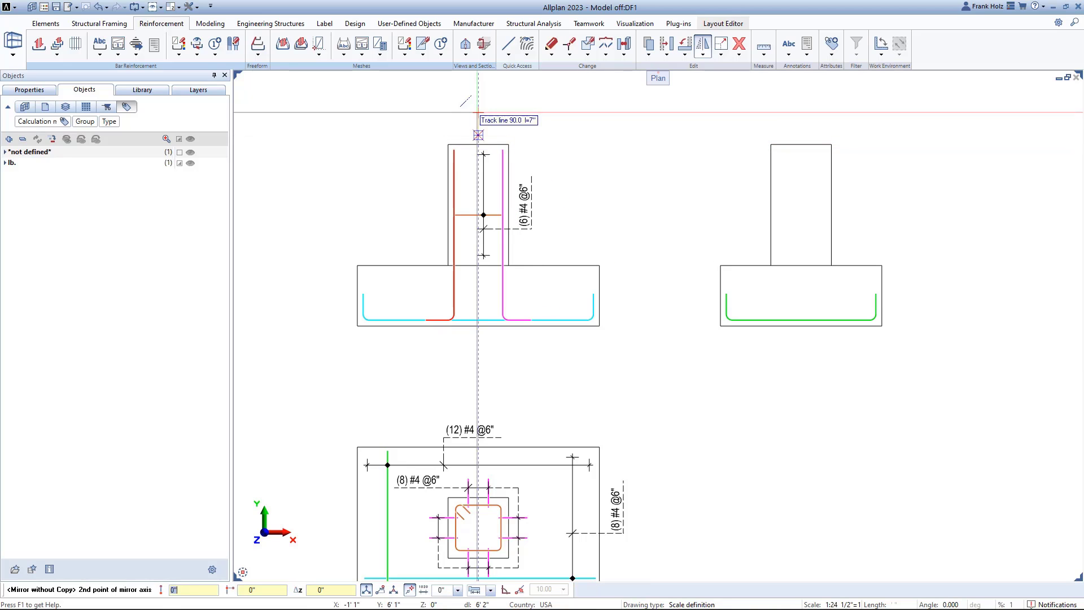
click(478, 110)
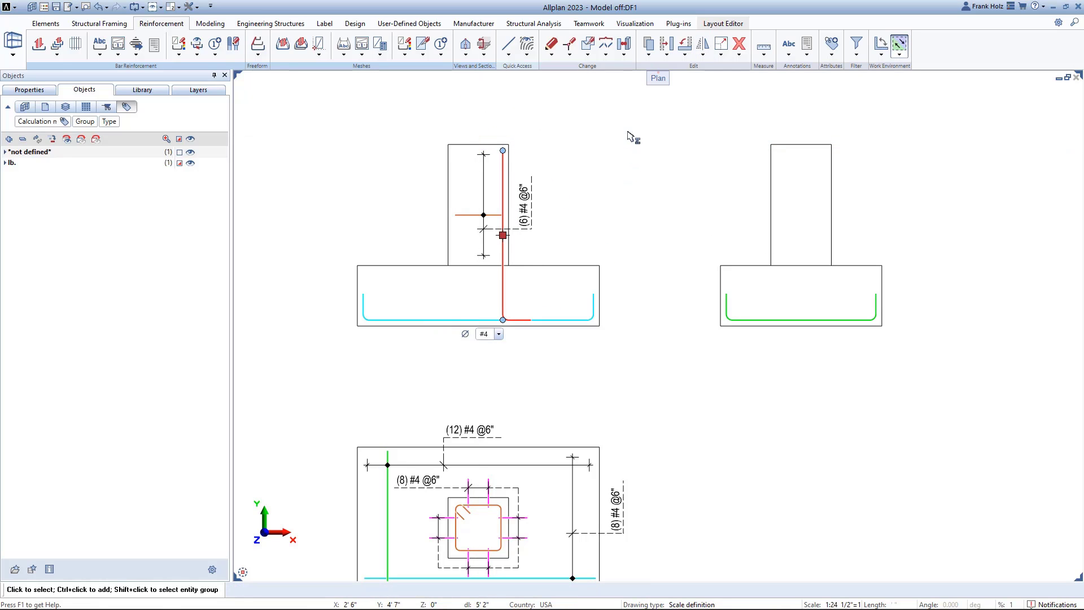
- Copy and mirror the vertical hooked bar about the column's vertical centreline in the front elevation
click(704, 53)
click(729, 76)
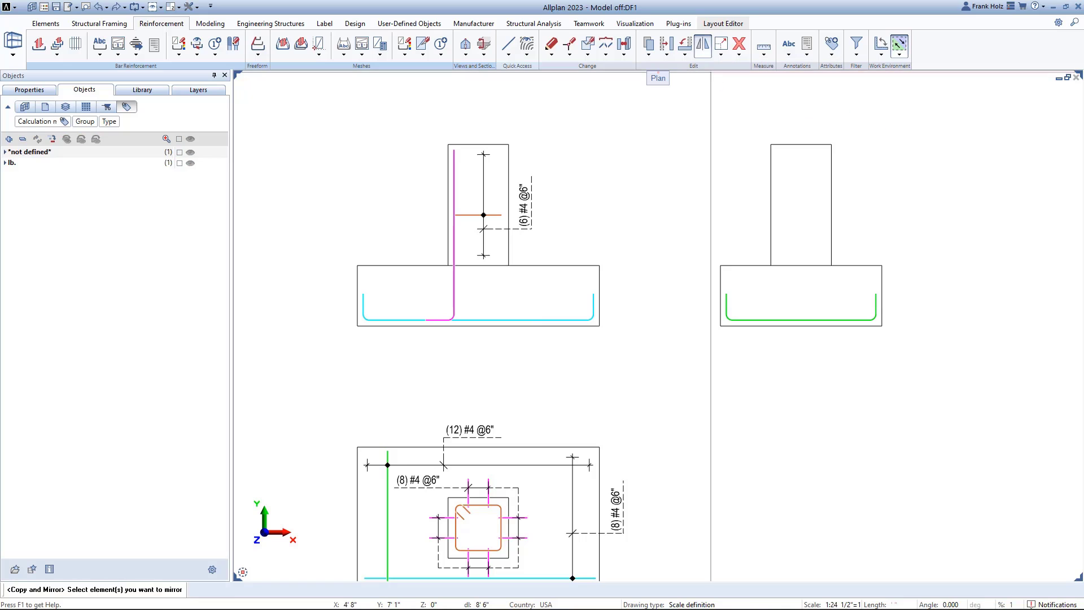
click(456, 166)
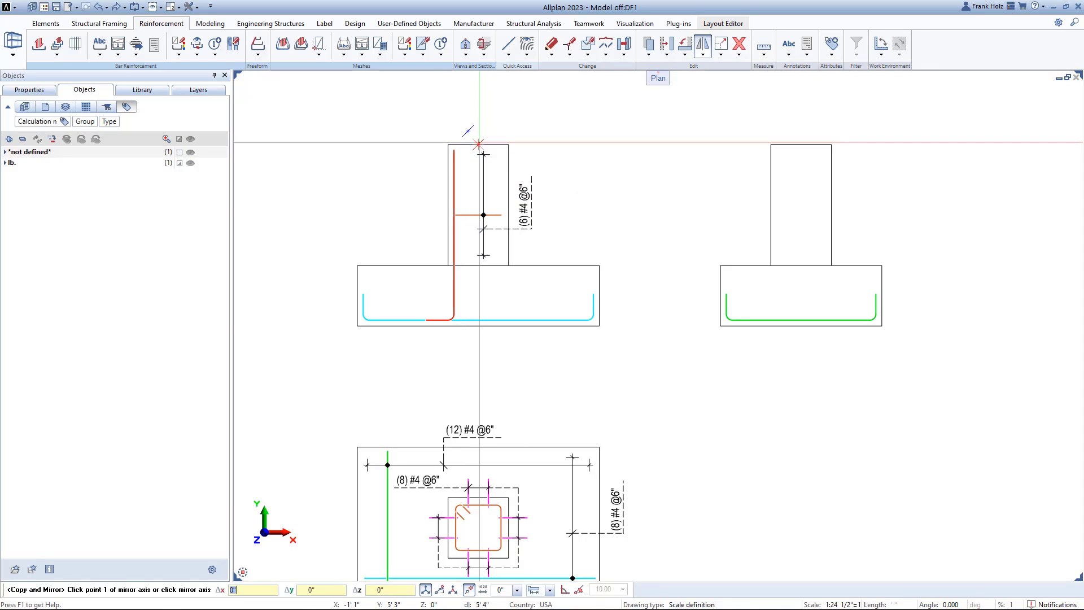
click(478, 141)
click(478, 113)
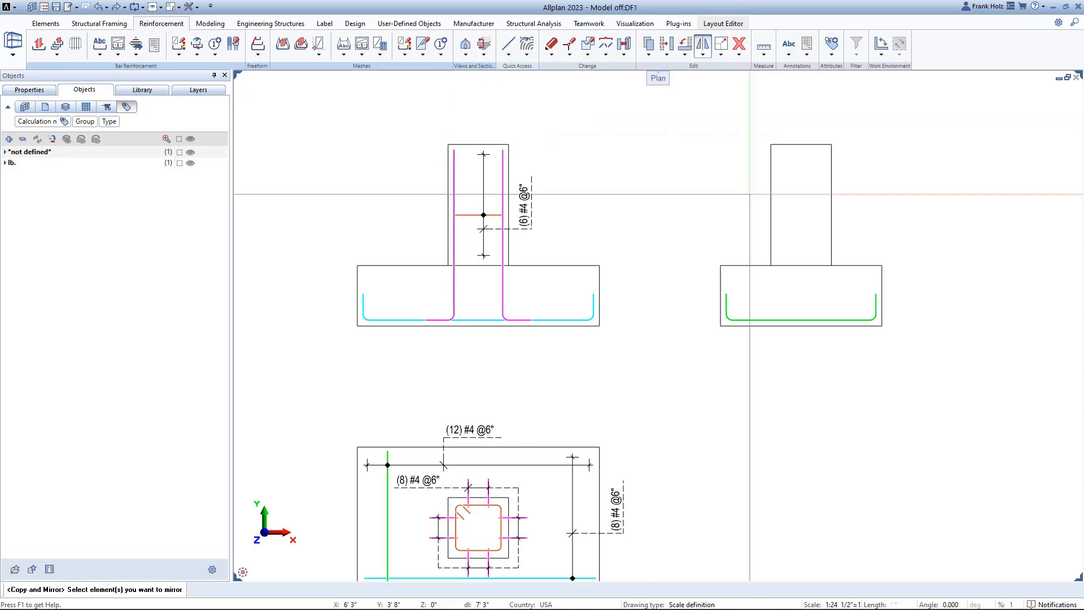
- Place the column stirrups linearly along the side elevation's left column edge at 6" spacing with Add number off, displaying only a middle bar
scroll(626, 203, down, 2)
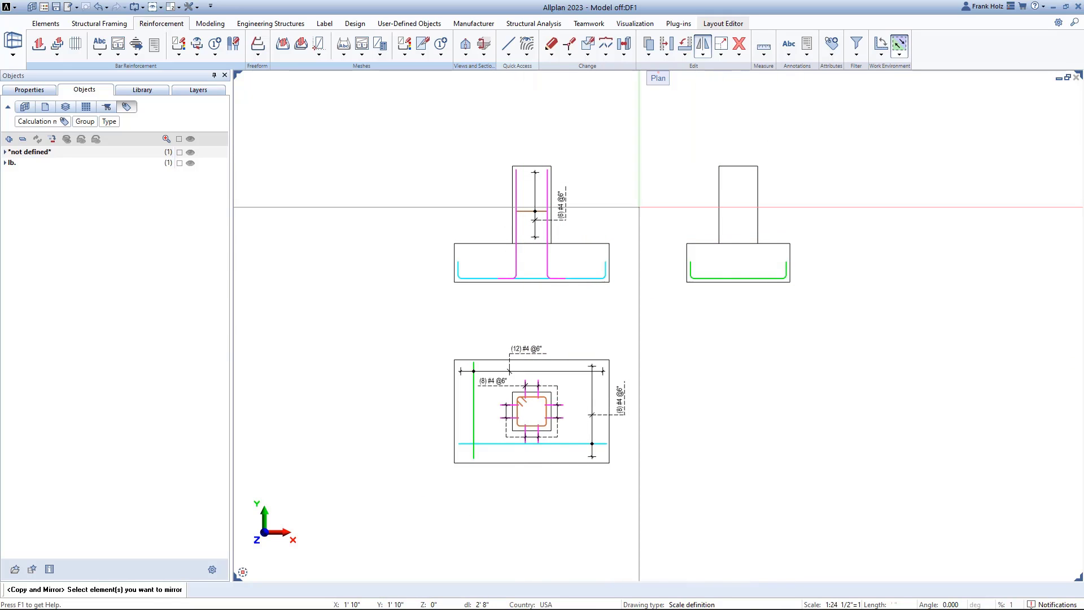
click(56, 48)
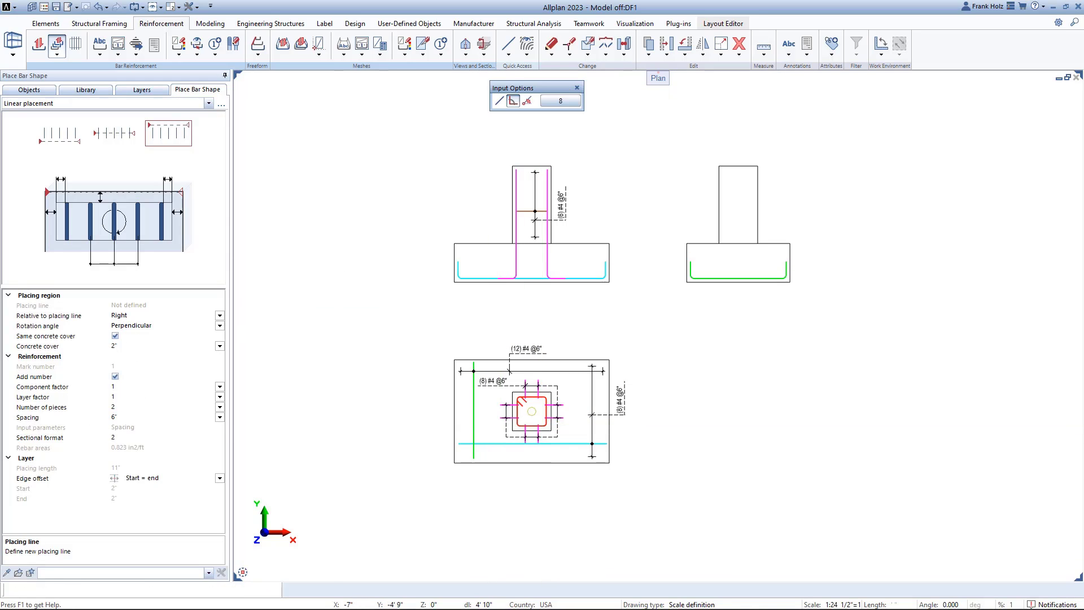
click(543, 423)
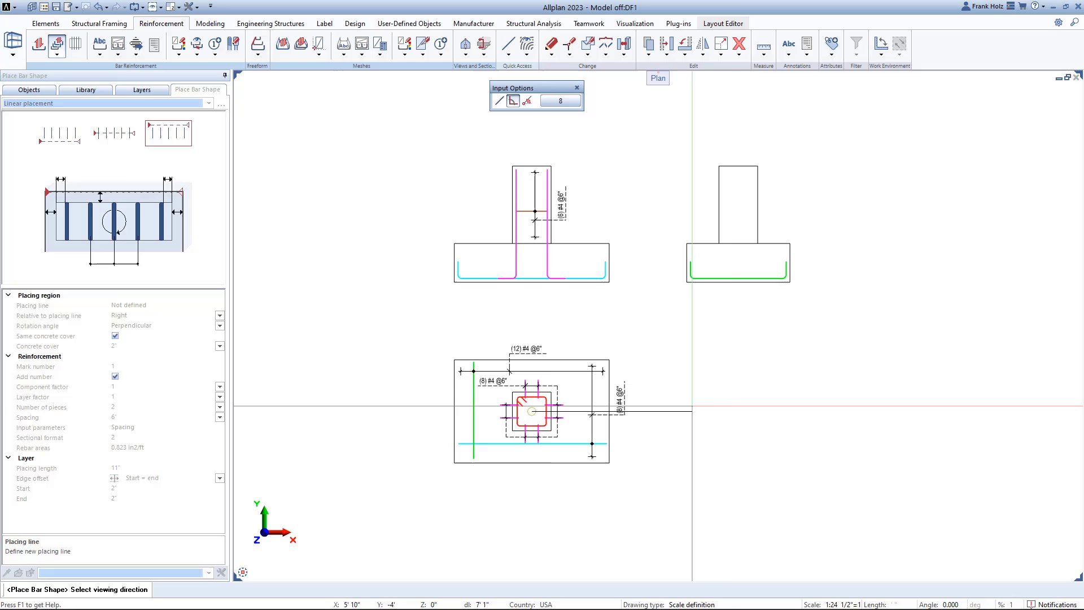
click(116, 378)
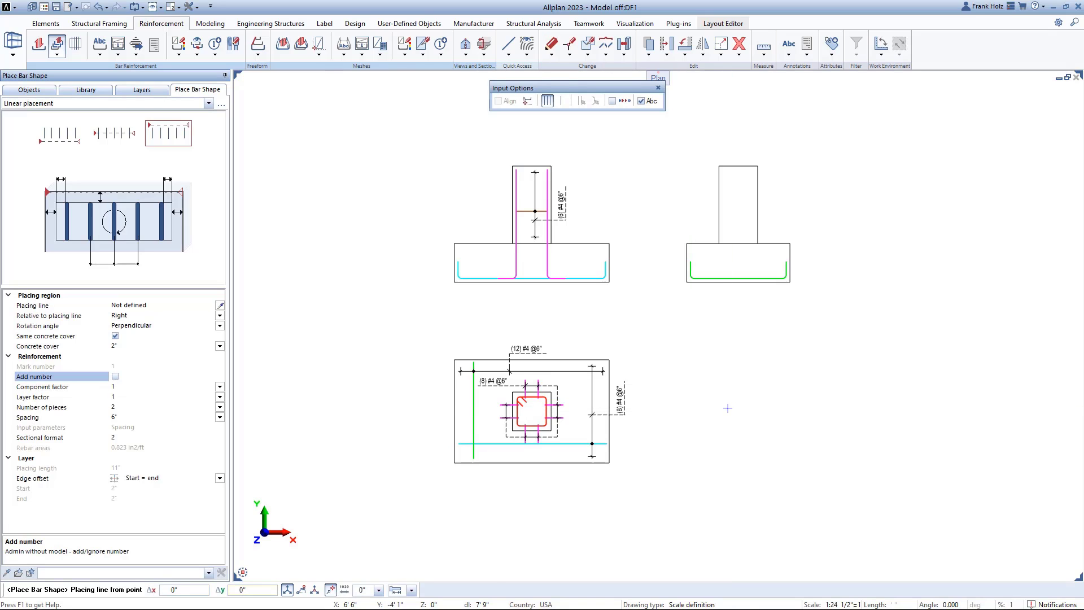
click(719, 244)
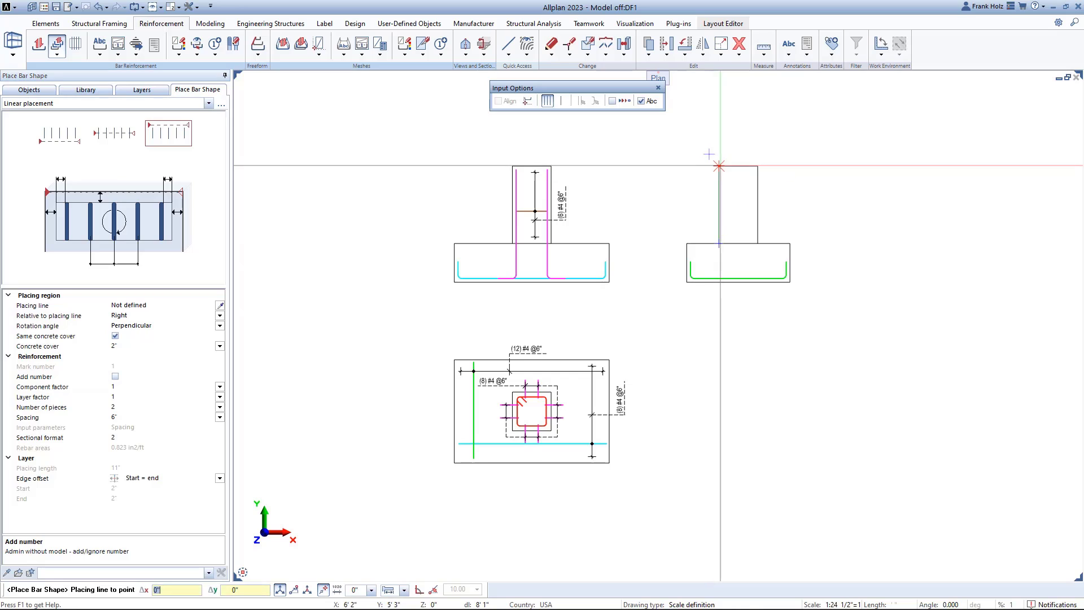
click(718, 166)
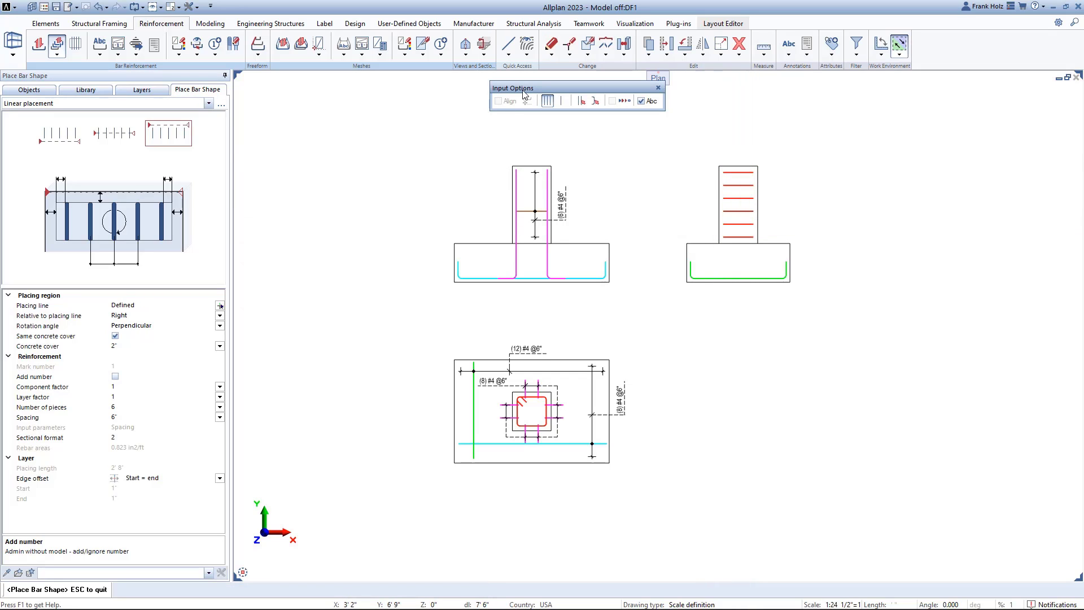
click(562, 102)
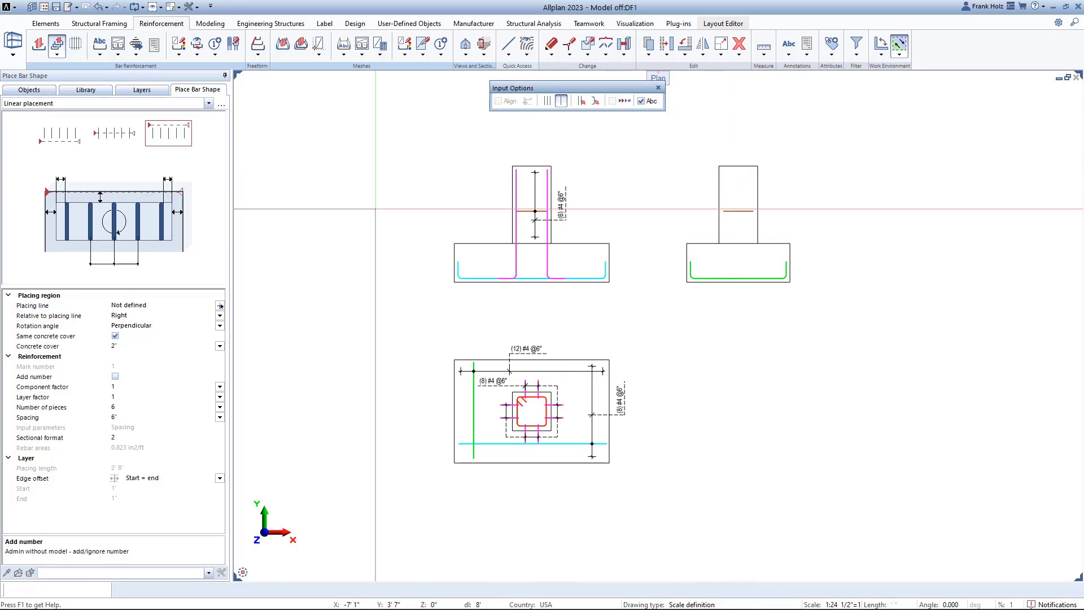
- Place a reinforcing bar legend of type "Bar schedule - bend.shapes - ACI" beside the footing plan, below the side elevation
click(119, 56)
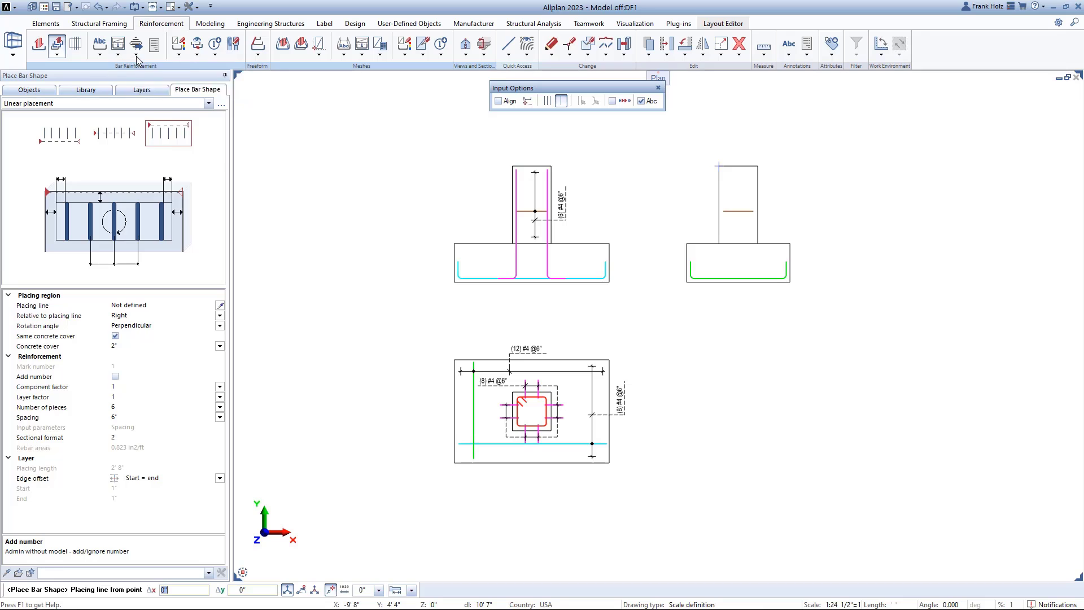
click(138, 57)
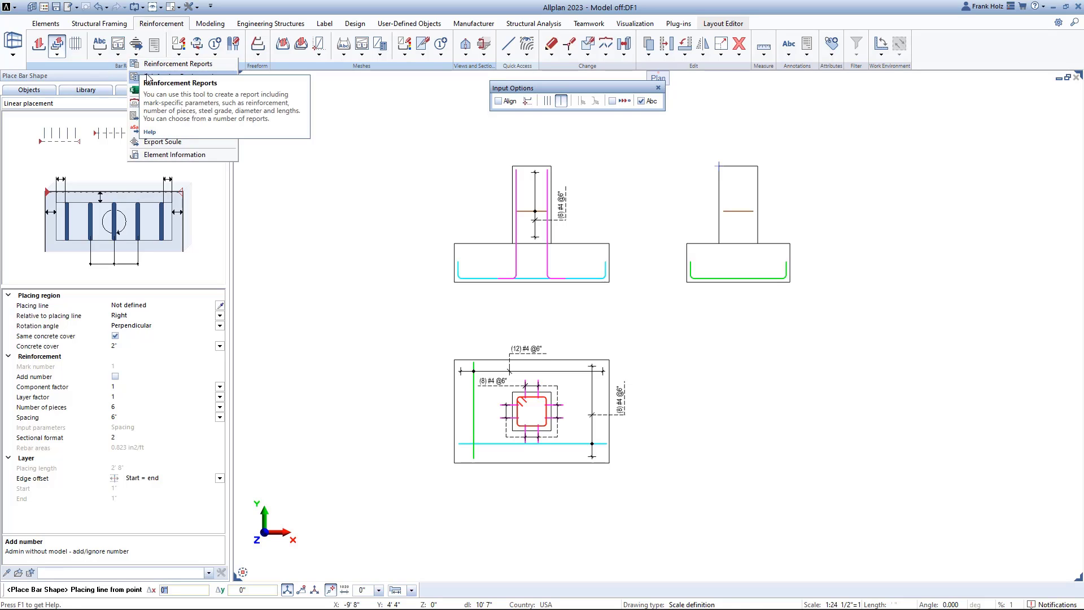
click(147, 77)
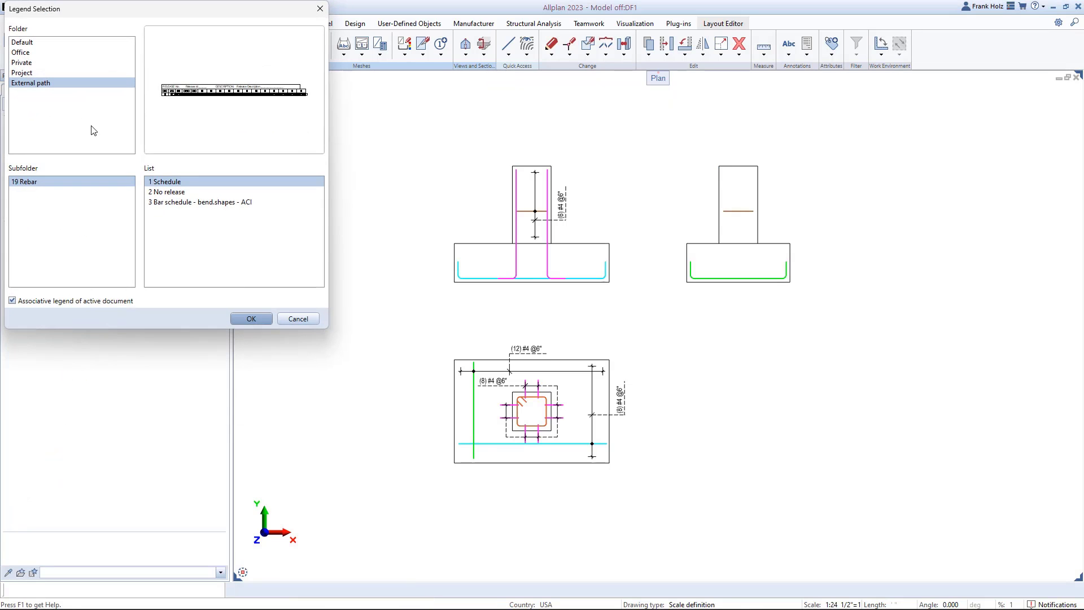
click(181, 203)
click(254, 319)
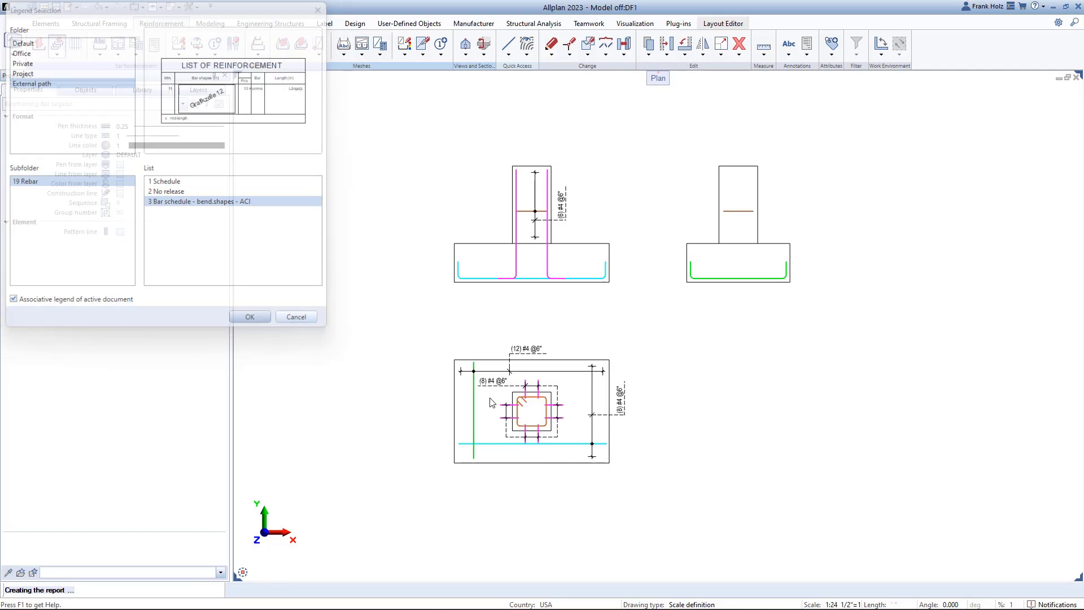
middle_drag(706, 464, 657, 385)
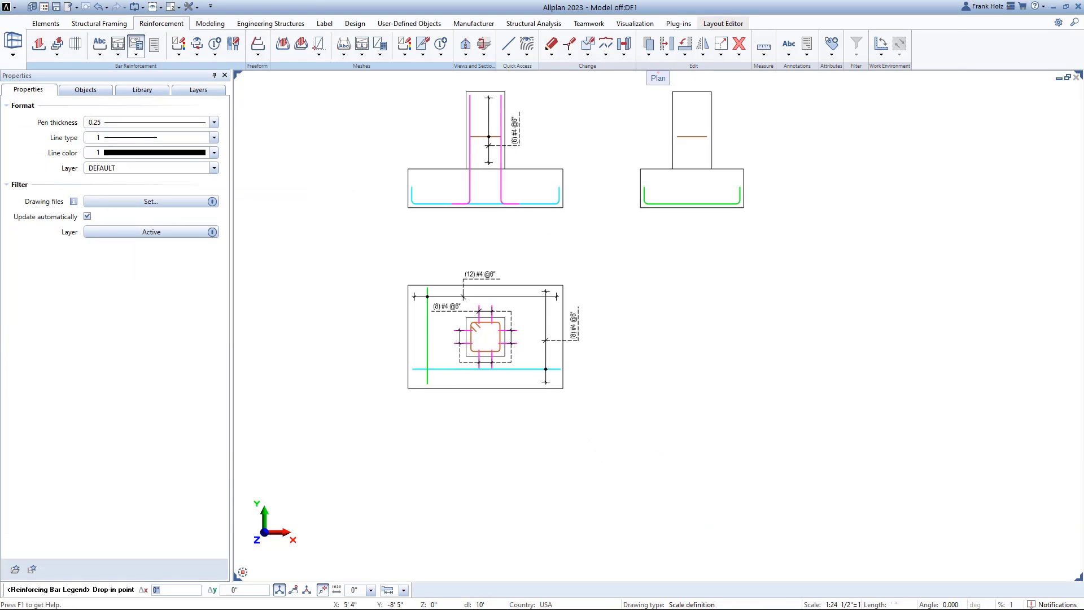
click(631, 472)
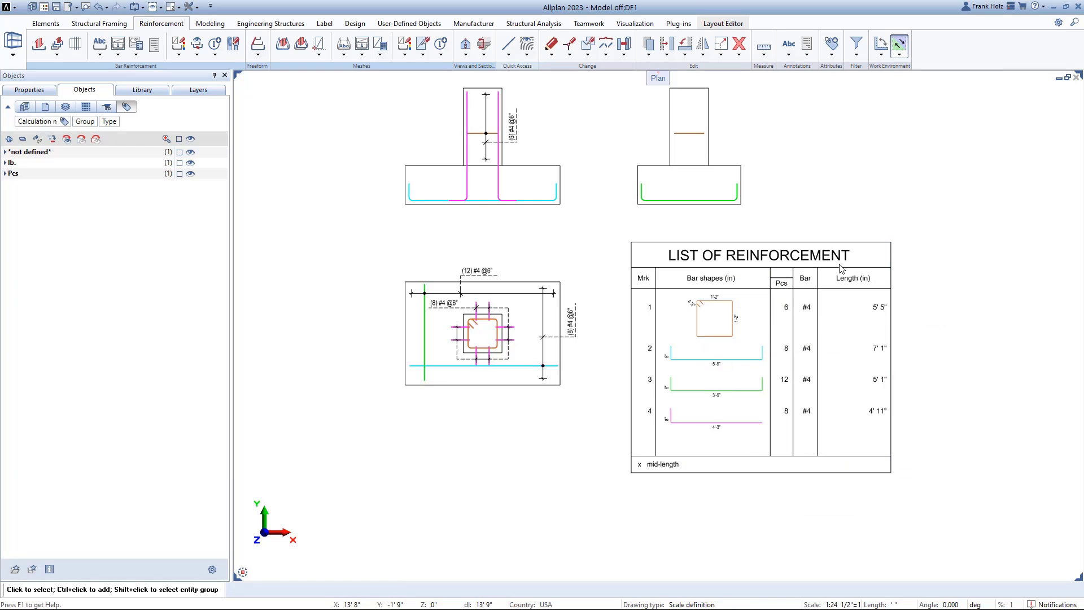
click(136, 48)
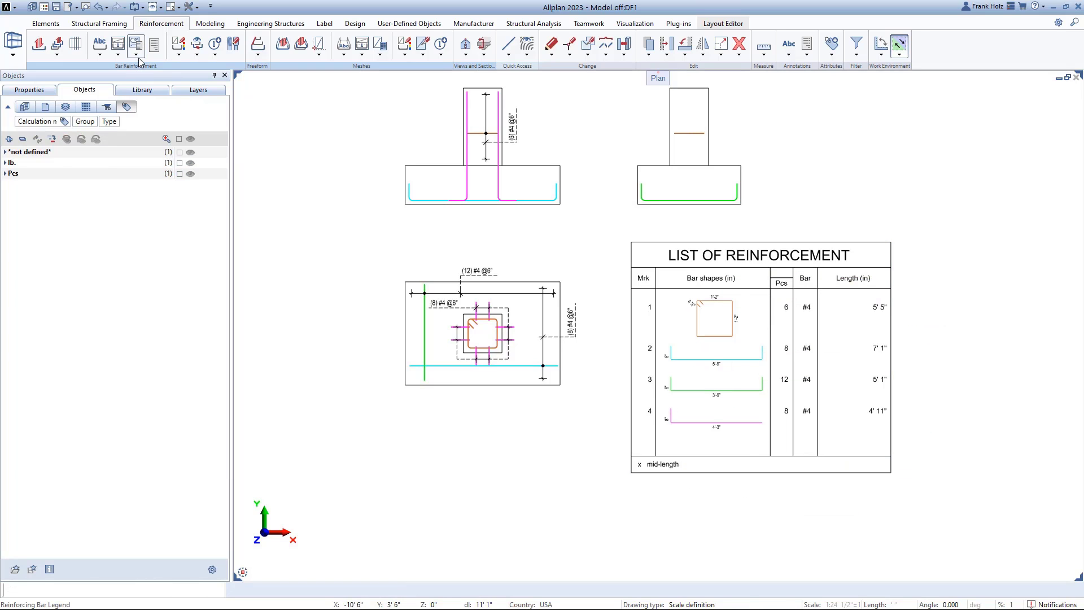
key(Escape)
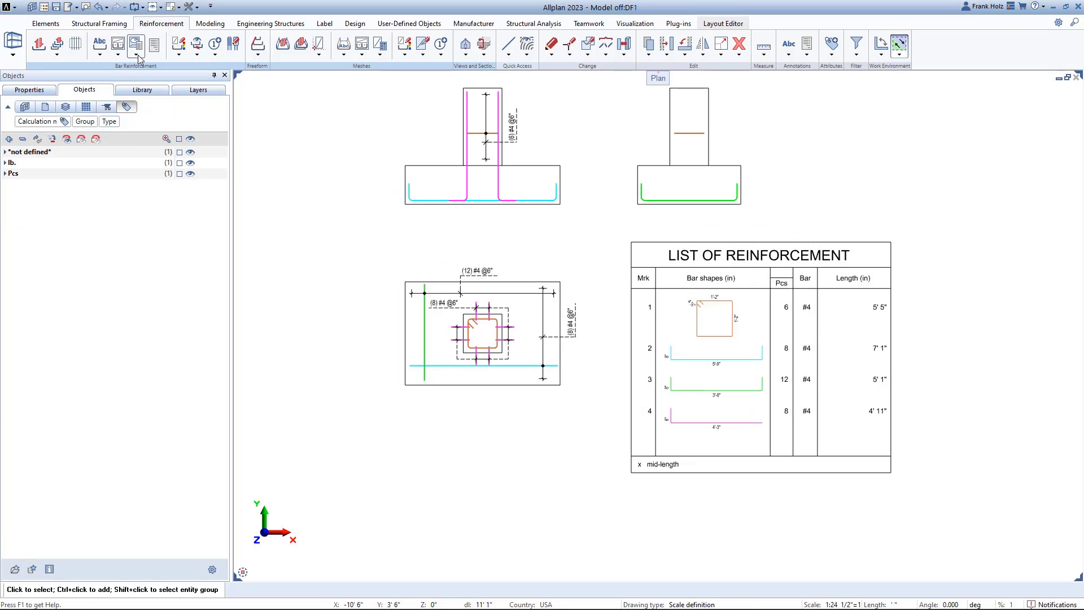
click(136, 55)
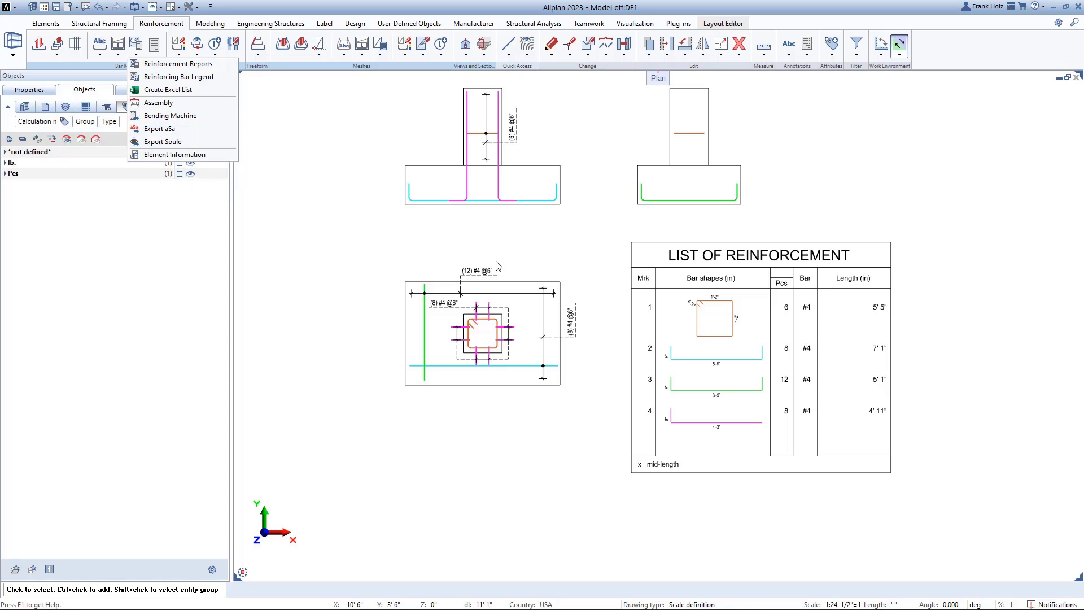
click(563, 245)
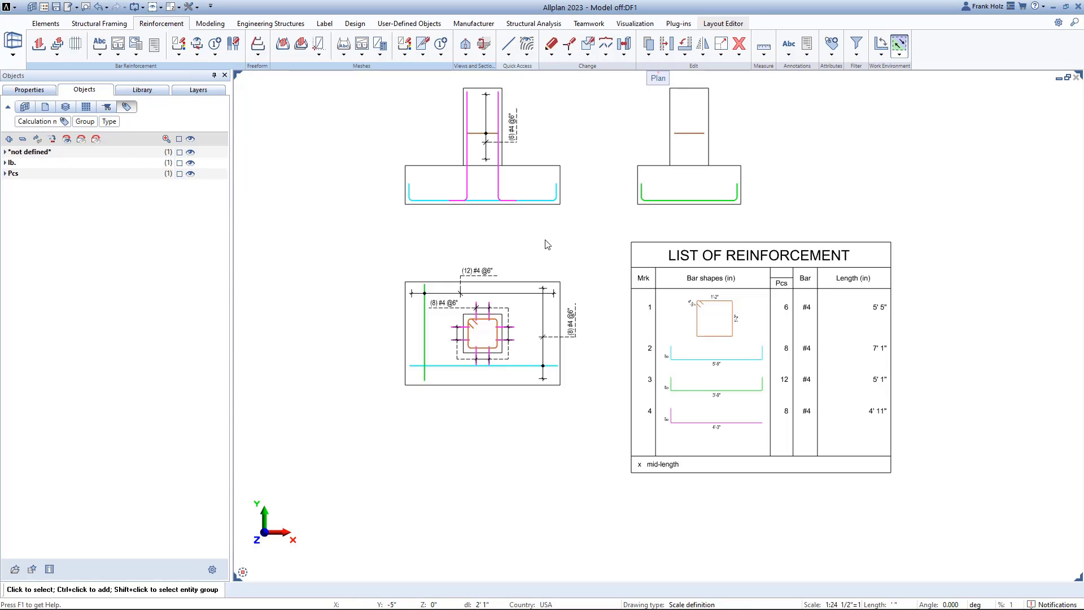
scroll(597, 254, down, 1)
scroll(599, 231, up, 3)
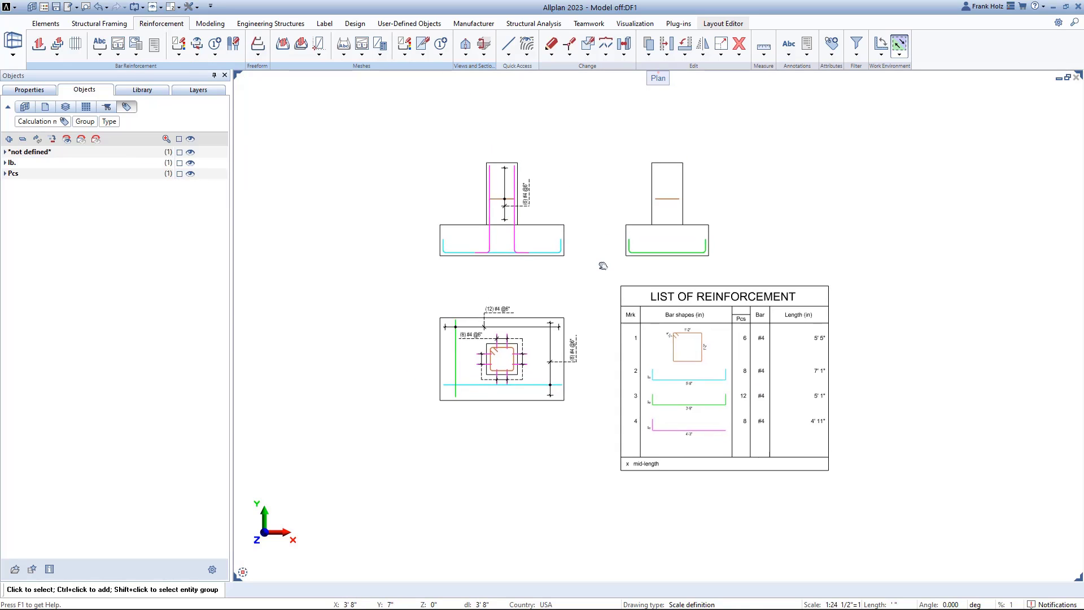